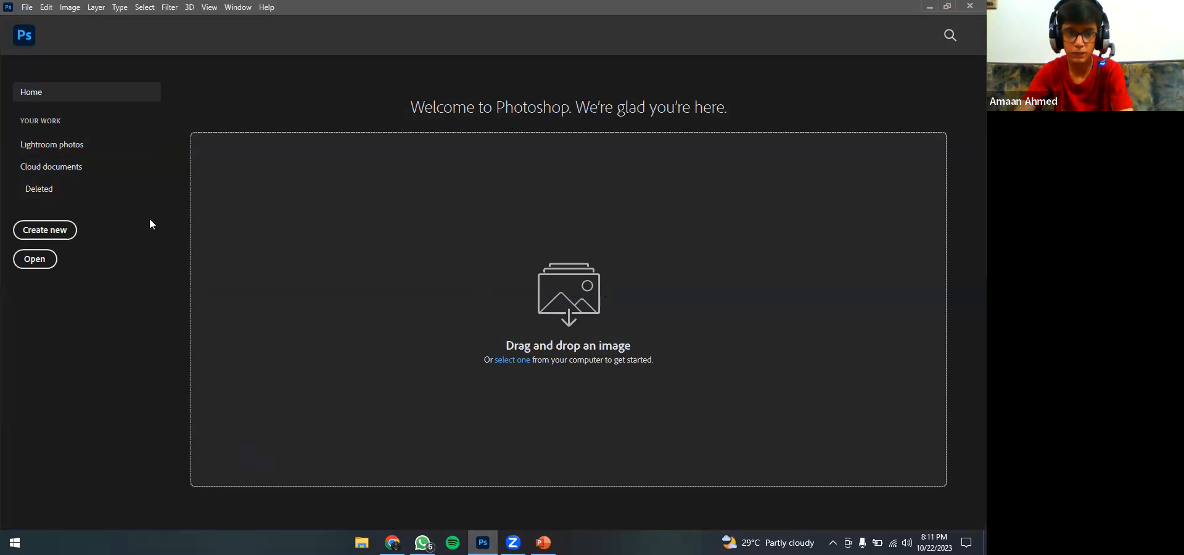
- Start a new document and look through the Saved, Photo, Print, Art & Illustration, Web, Film & Video and Mobile presets
{"action": "left_click", "coordinate": [80, 232]}
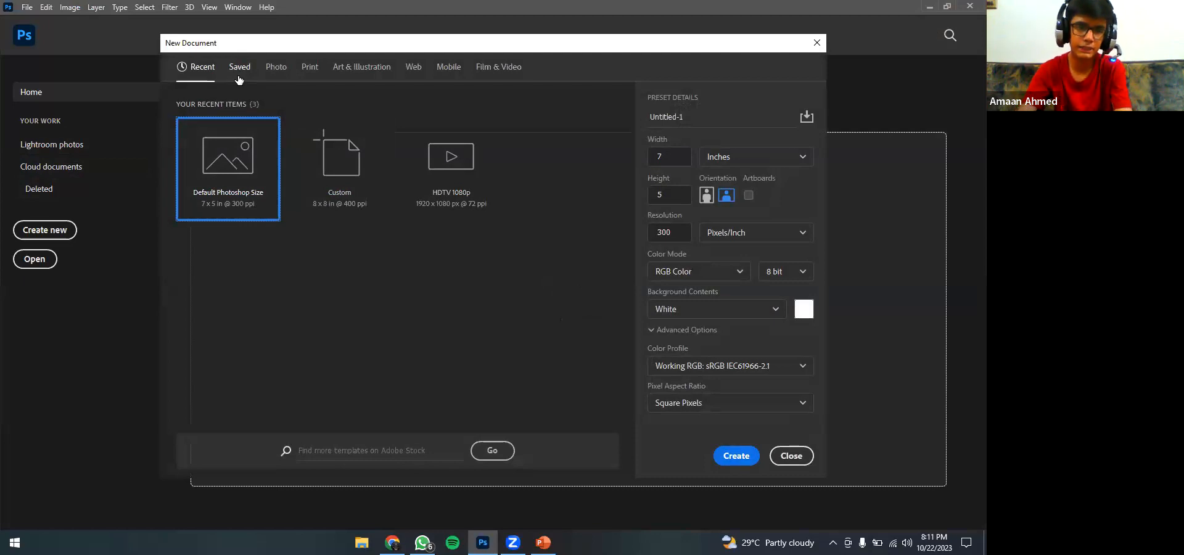
{"action": "left_click", "coordinate": [239, 79]}
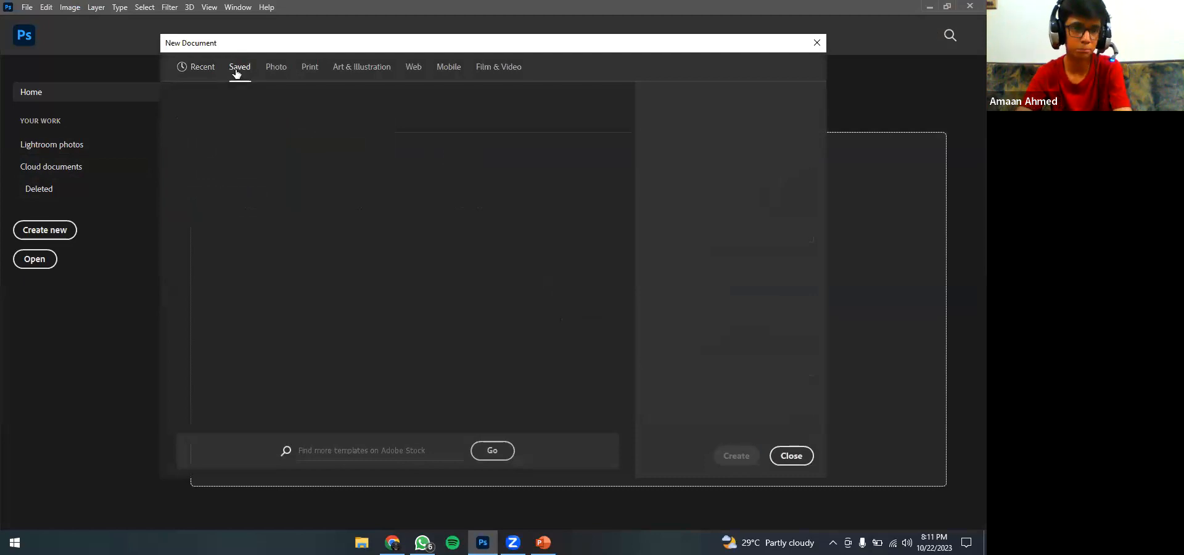
{"action": "left_click", "coordinate": [270, 71]}
{"action": "scroll", "coordinate": [252, 197], "scroll_direction": "down", "scroll_amount": 1}
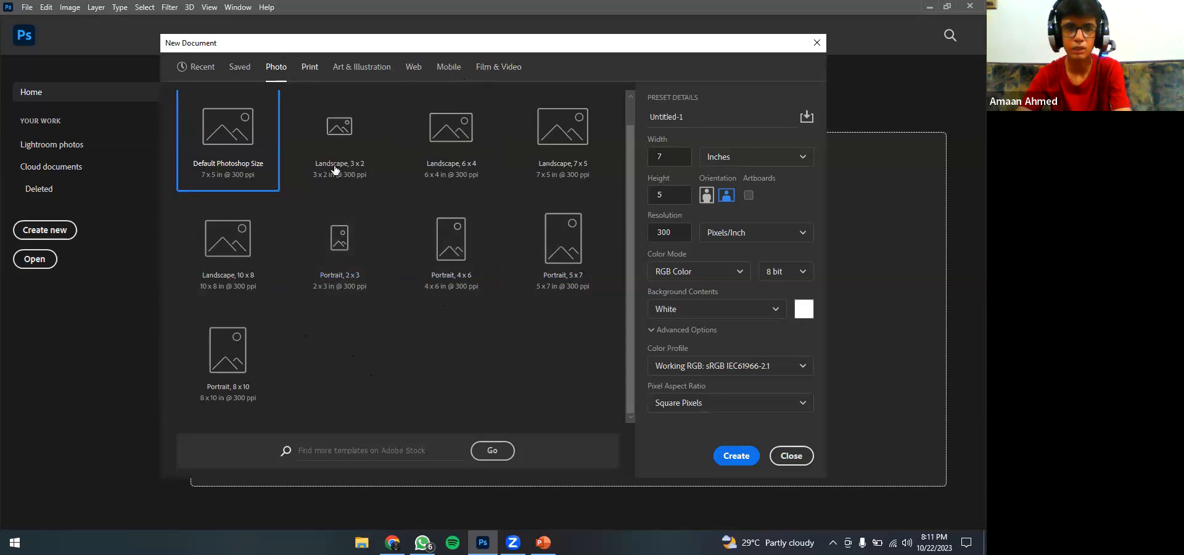
{"action": "left_click", "coordinate": [309, 71]}
{"action": "scroll", "coordinate": [383, 206], "scroll_direction": "down", "scroll_amount": 3}
{"action": "scroll", "coordinate": [331, 317], "scroll_direction": "up", "scroll_amount": 3}
{"action": "scroll", "coordinate": [372, 242], "scroll_direction": "down", "scroll_amount": 3}
{"action": "scroll", "coordinate": [369, 232], "scroll_direction": "up", "scroll_amount": 3}
{"action": "left_click", "coordinate": [363, 68]}
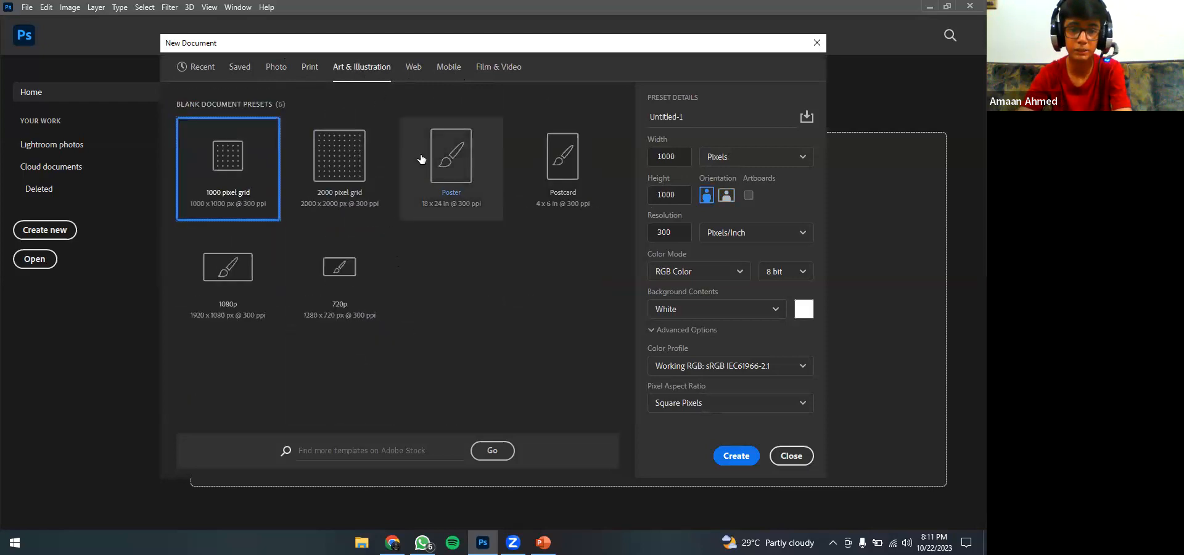
{"action": "scroll", "coordinate": [401, 255], "scroll_direction": "down", "scroll_amount": 1}
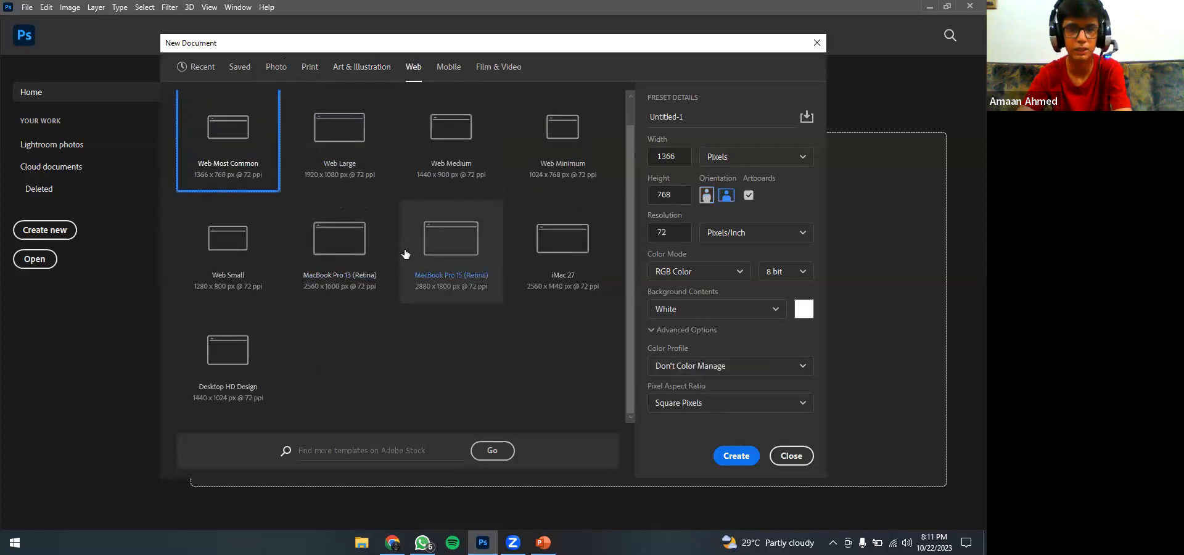
{"action": "scroll", "coordinate": [413, 335], "scroll_direction": "up", "scroll_amount": 1}
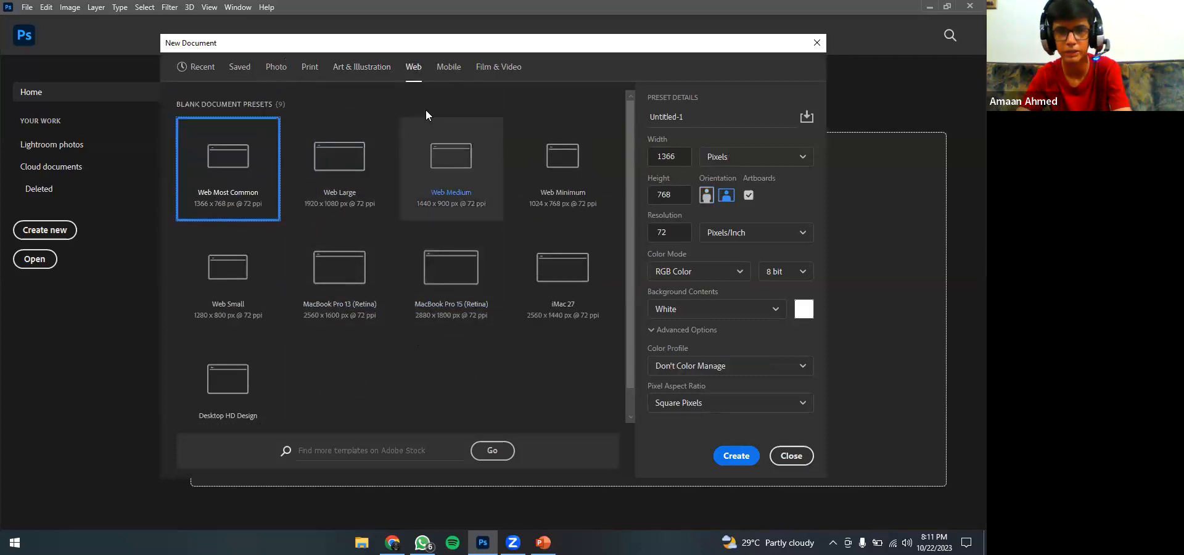
{"action": "left_click", "coordinate": [404, 77]}
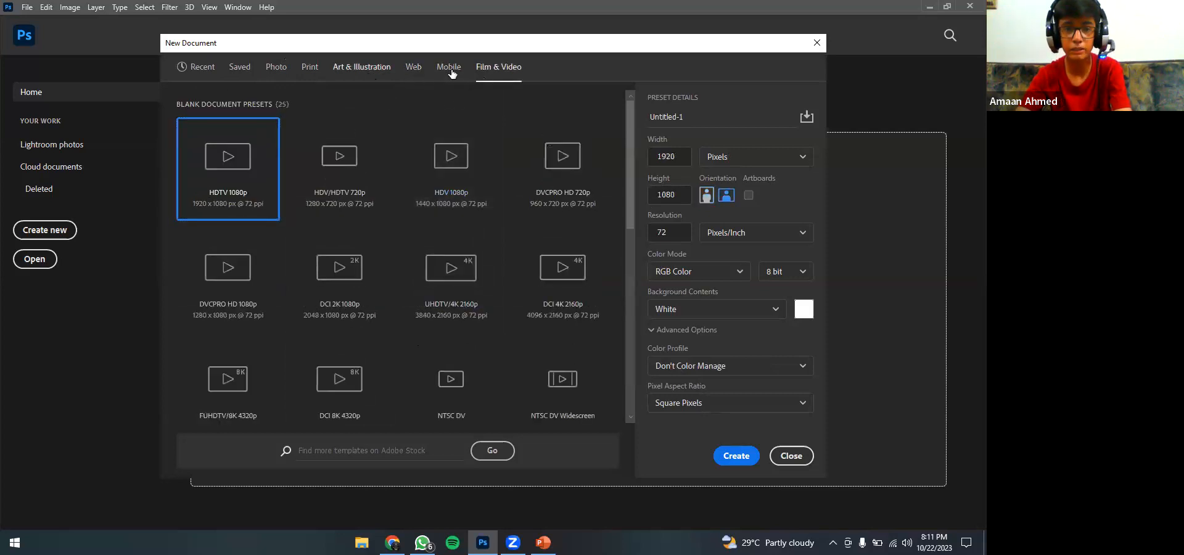
{"action": "scroll", "coordinate": [524, 204], "scroll_direction": "down", "scroll_amount": 5}
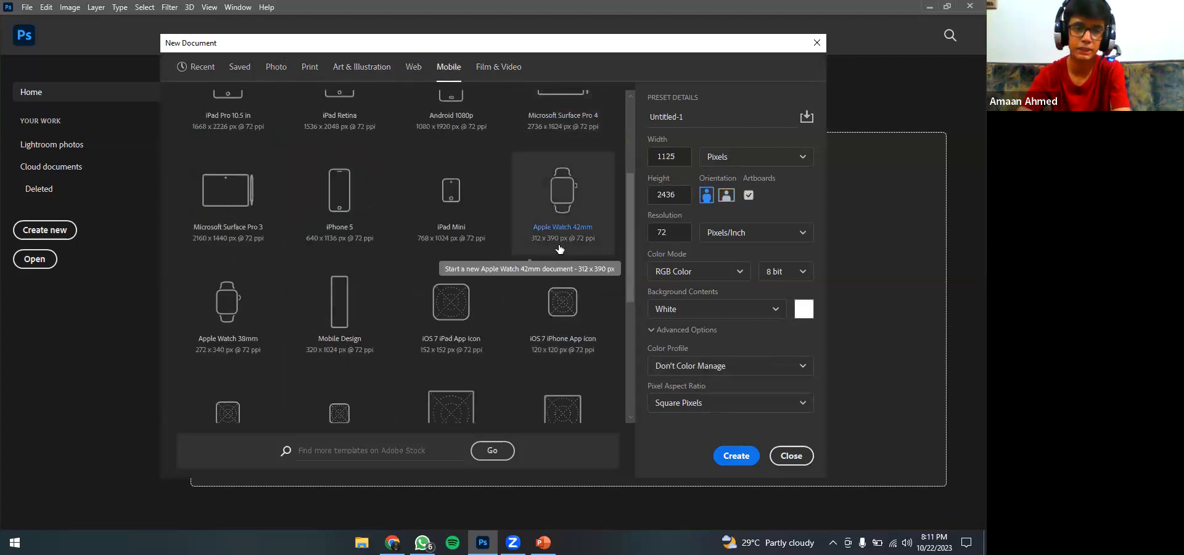
{"action": "scroll", "coordinate": [421, 207], "scroll_direction": "up", "scroll_amount": 3}
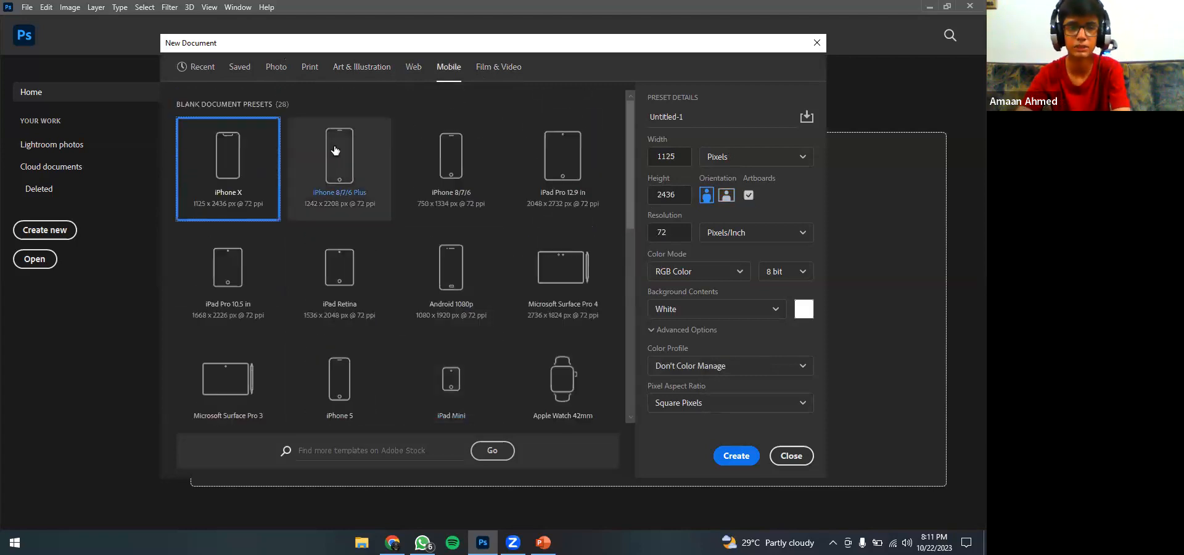
- Create a document from the Photo category, 8 inches wide and 6 inches high, at 300 pixels/inch
{"action": "left_click", "coordinate": [275, 74]}
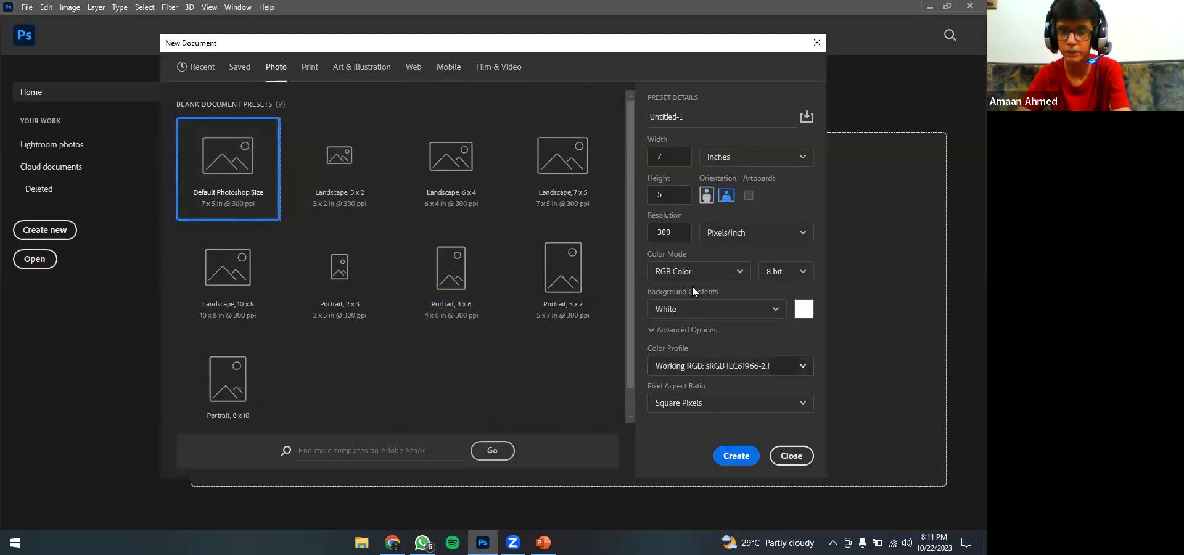
{"action": "left_click", "coordinate": [676, 159]}
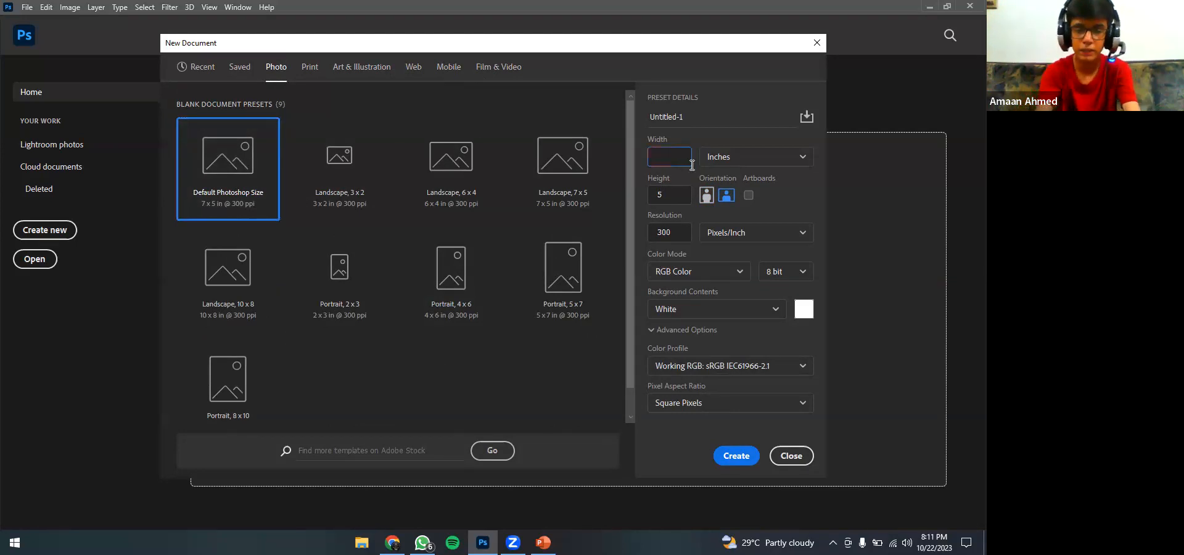
{"action": "type", "text": "8"}
{"action": "left_click", "coordinate": [670, 201]}
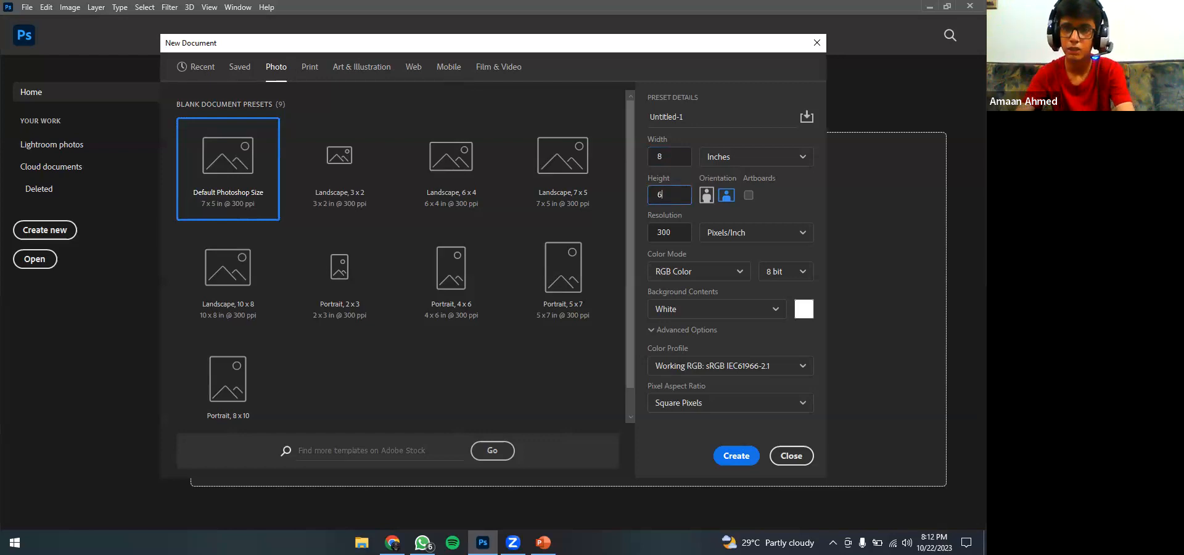
{"action": "left_click", "coordinate": [677, 235]}
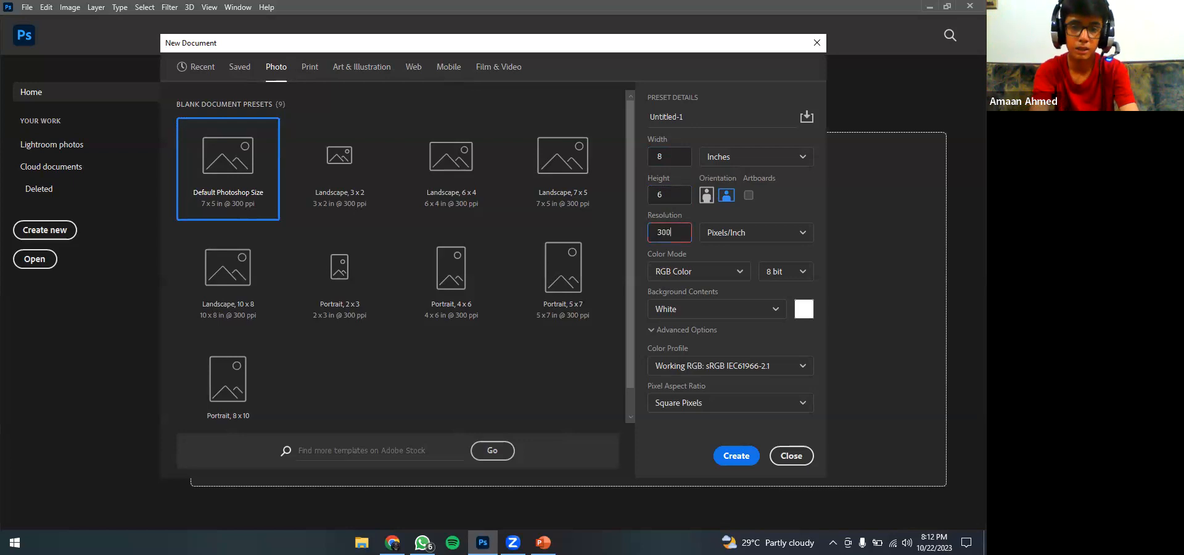
{"action": "left_click", "coordinate": [733, 456]}
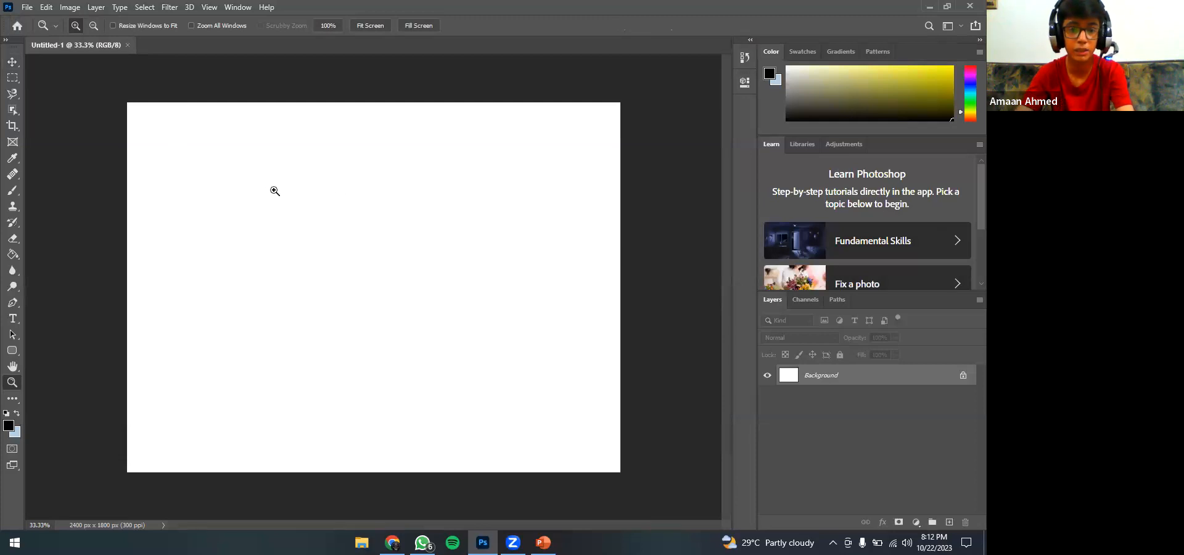
- Zoom in and out on the blank canvas to examine it at different magnifications
{"action": "left_click", "coordinate": [261, 201]}
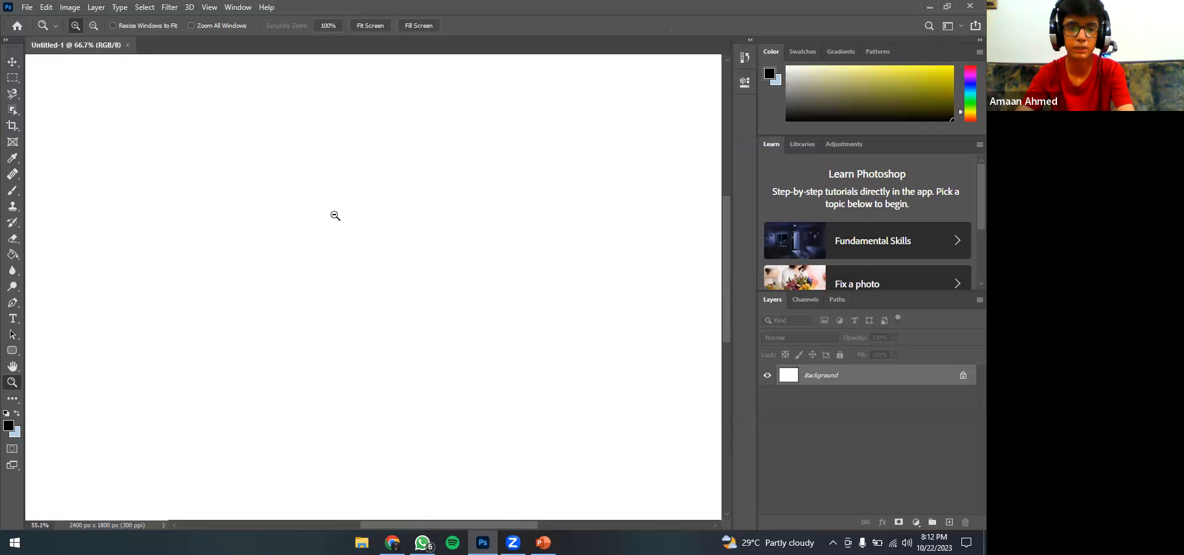
{"action": "left_click", "coordinate": [333, 215], "text": "alt"}
{"action": "left_click", "coordinate": [329, 216], "text": "alt"}
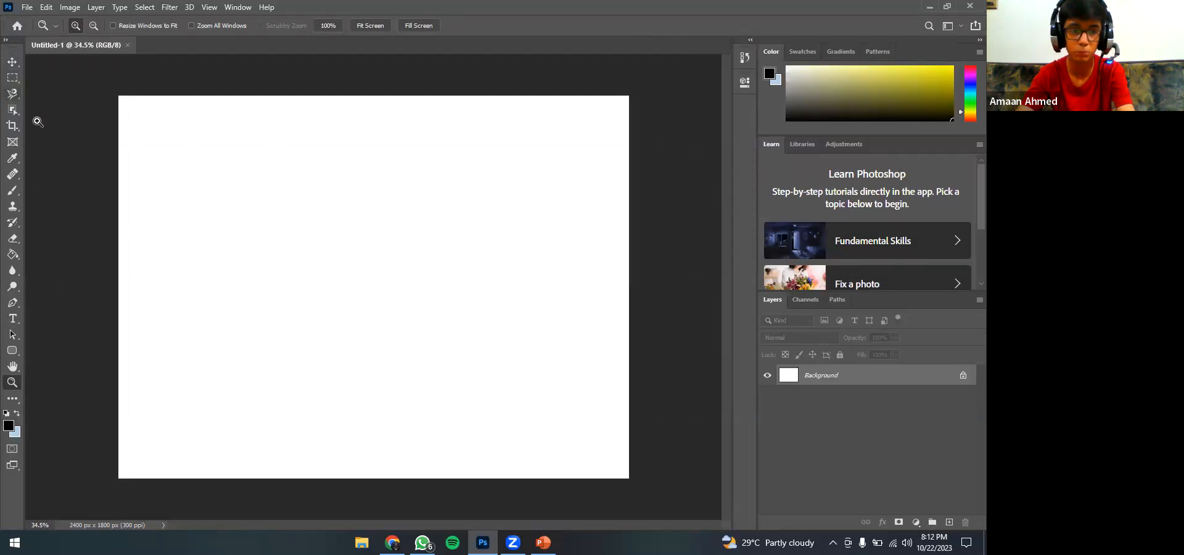
{"action": "key", "text": "alt"}
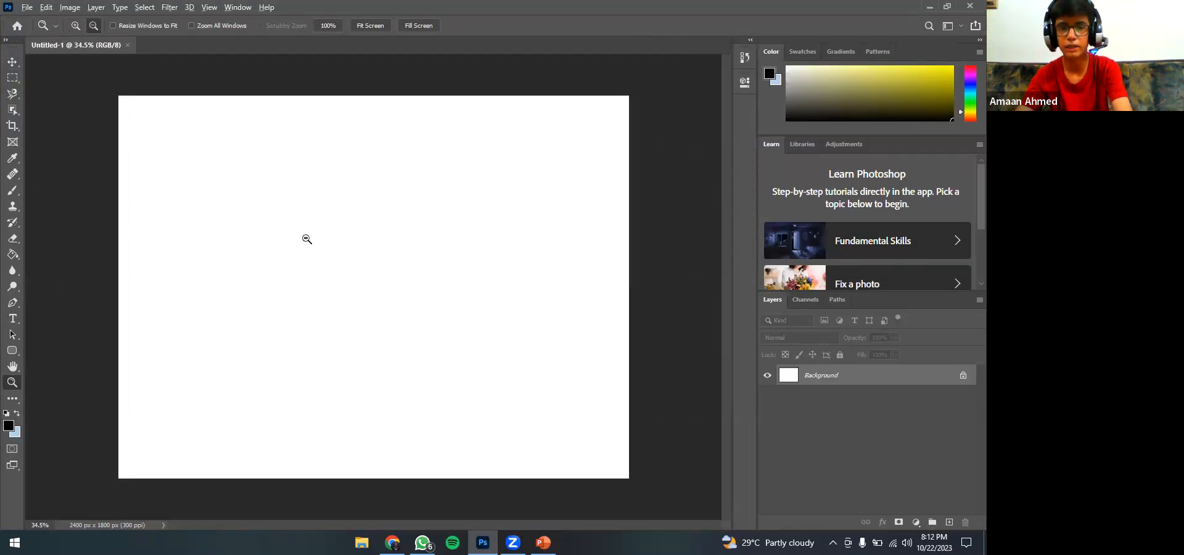
{"action": "scroll", "coordinate": [254, 304], "scroll_direction": "up", "scroll_amount": 2}
{"action": "scroll", "coordinate": [251, 292], "scroll_direction": "down", "scroll_amount": 3}
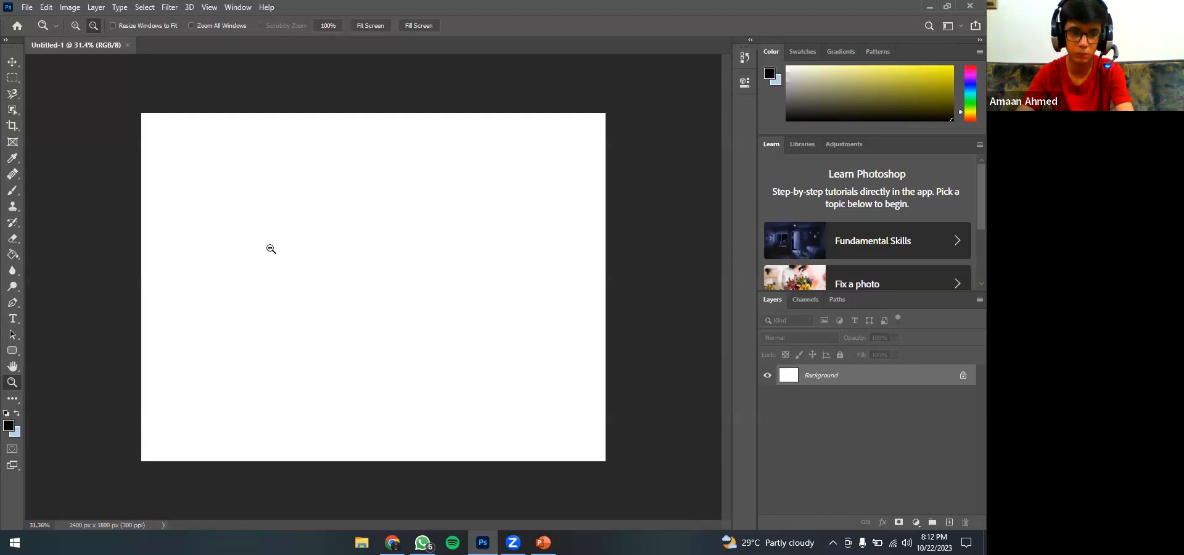
{"action": "scroll", "coordinate": [271, 248], "scroll_direction": "up", "scroll_amount": 3}
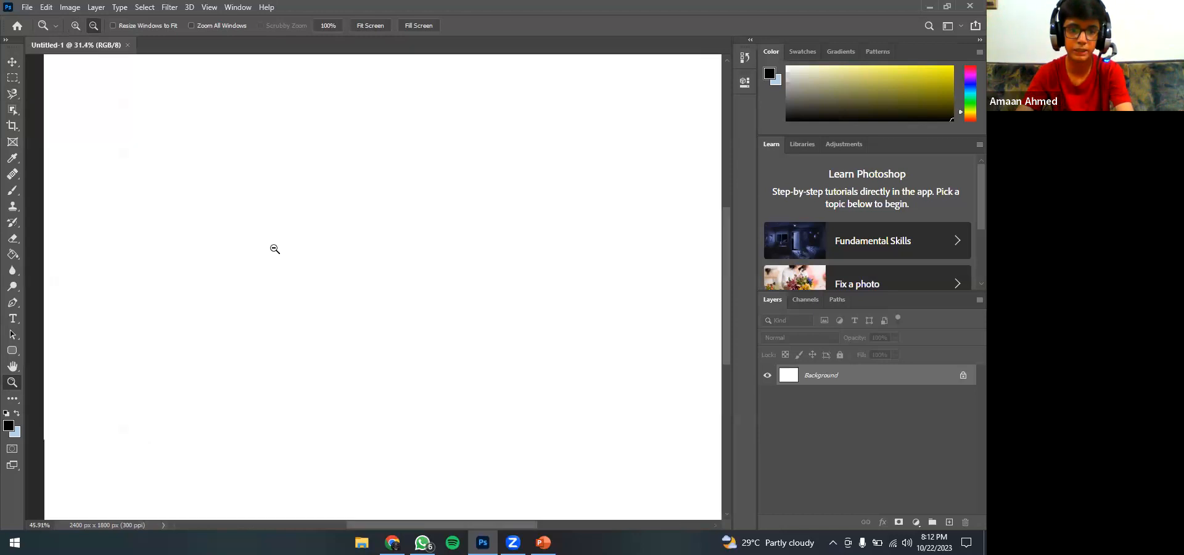
{"action": "scroll", "coordinate": [275, 265], "scroll_direction": "up", "scroll_amount": 3}
{"action": "scroll", "coordinate": [267, 277], "scroll_direction": "down", "scroll_amount": 3}
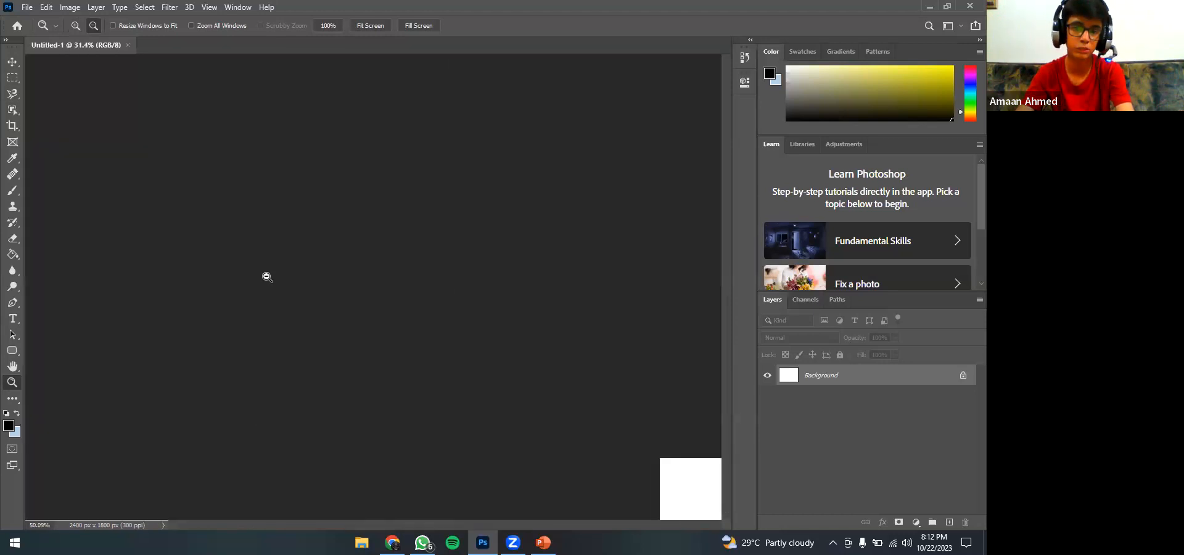
{"action": "scroll", "coordinate": [266, 275], "scroll_direction": "down", "scroll_amount": 4}
{"action": "scroll", "coordinate": [264, 275], "scroll_direction": "up", "scroll_amount": 1}
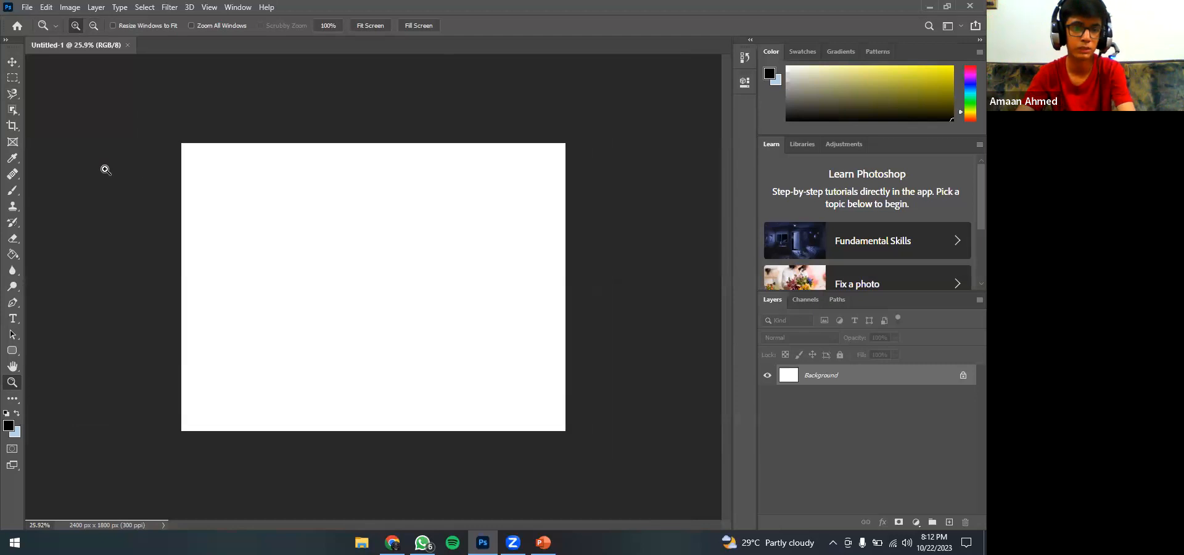
{"action": "scroll", "coordinate": [105, 170], "scroll_direction": "up", "scroll_amount": 1}
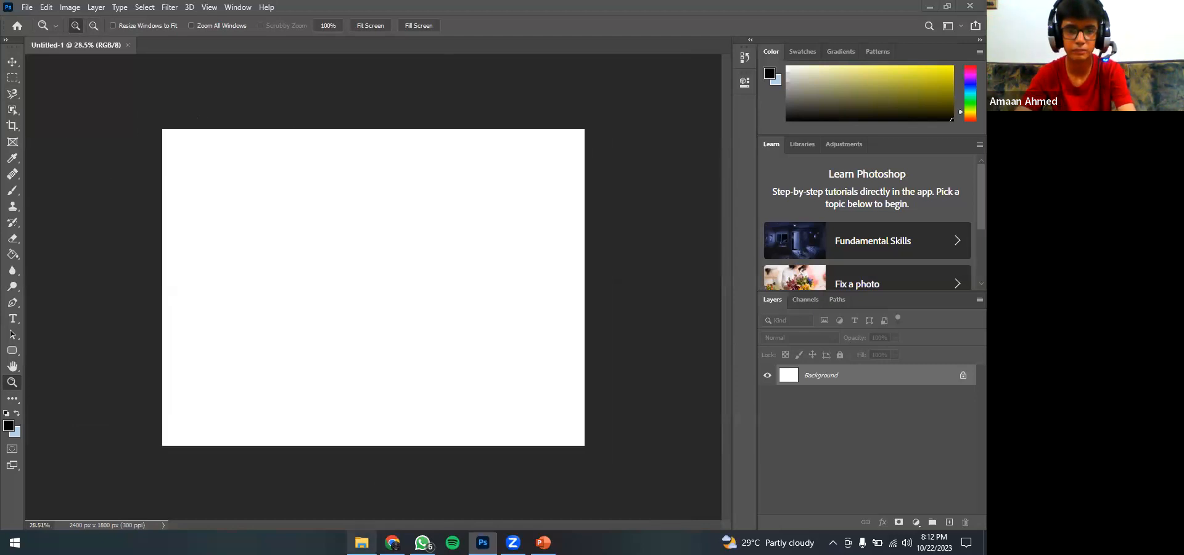
- Switch to File Explorer, shrink its window over Photoshop, and open the Photoshop pics folder in Documents
{"action": "left_click", "coordinate": [362, 542]}
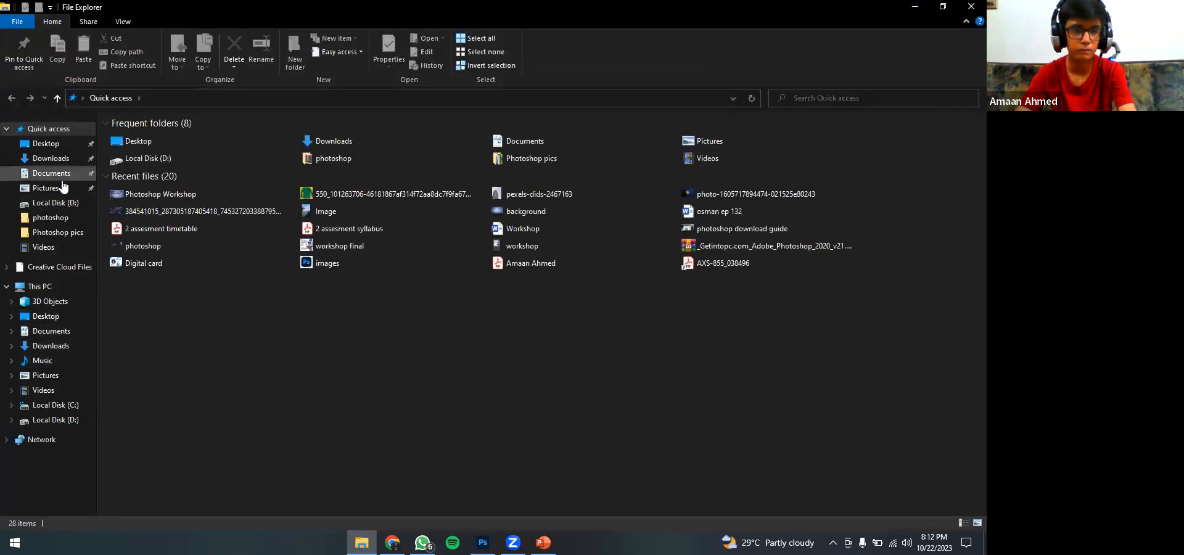
{"action": "double_click", "coordinate": [891, 13]}
{"action": "left_click", "coordinate": [264, 194]}
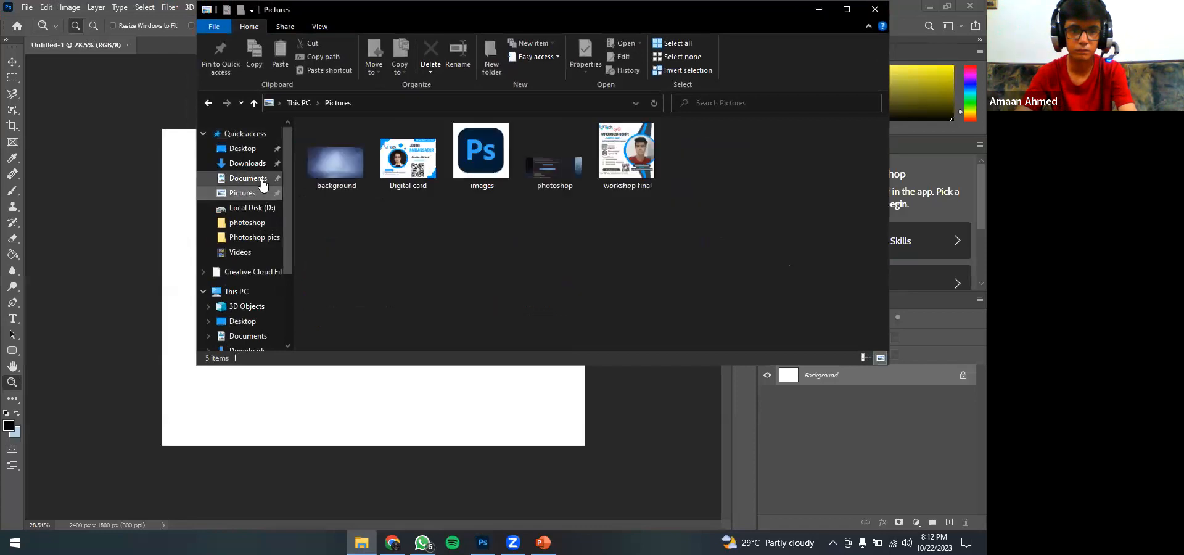
{"action": "left_click", "coordinate": [264, 178]}
{"action": "left_click", "coordinate": [400, 180]}
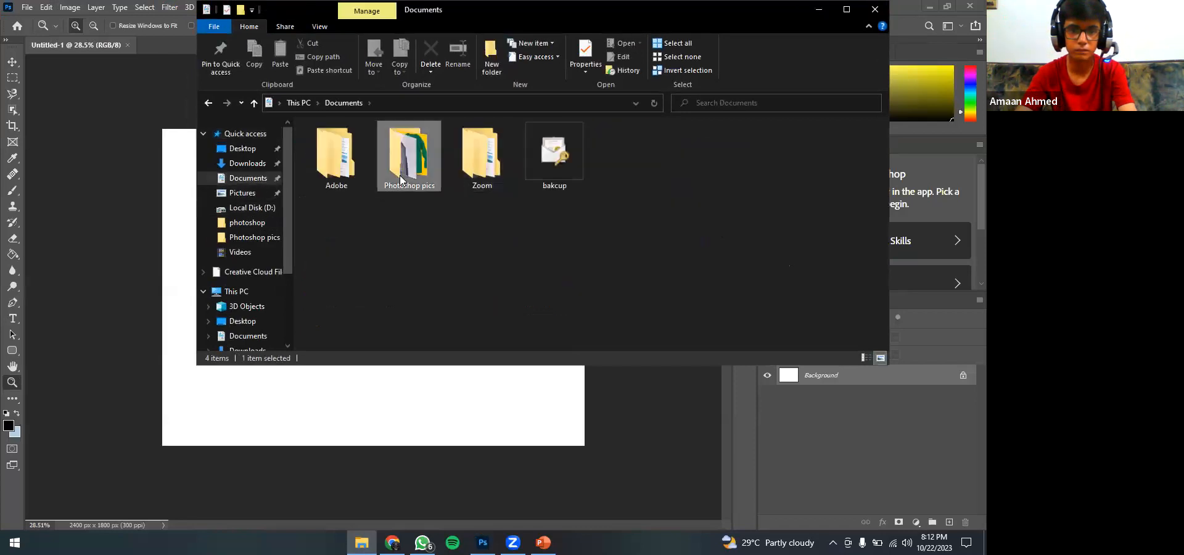
{"action": "double_click", "coordinate": [401, 180]}
- Place the picture named Image from the Photoshop pics folder onto the blank canvas of Untitled-1
{"action": "left_click", "coordinate": [481, 162]}
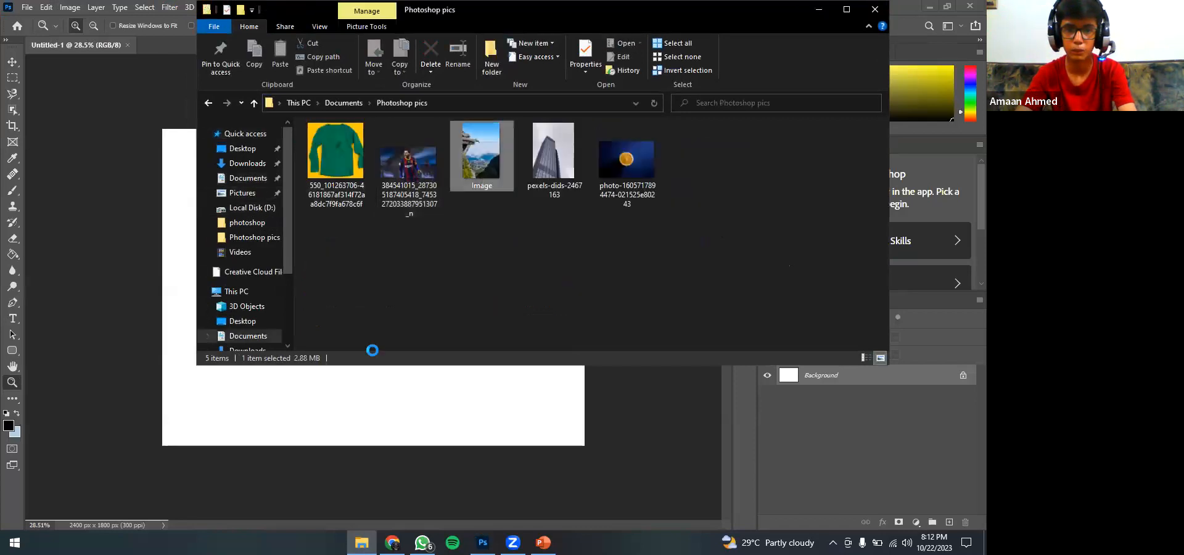
{"action": "left_click", "coordinate": [273, 387]}
{"action": "left_click_drag", "start_coordinate": [272, 382], "coordinate": [326, 284]}
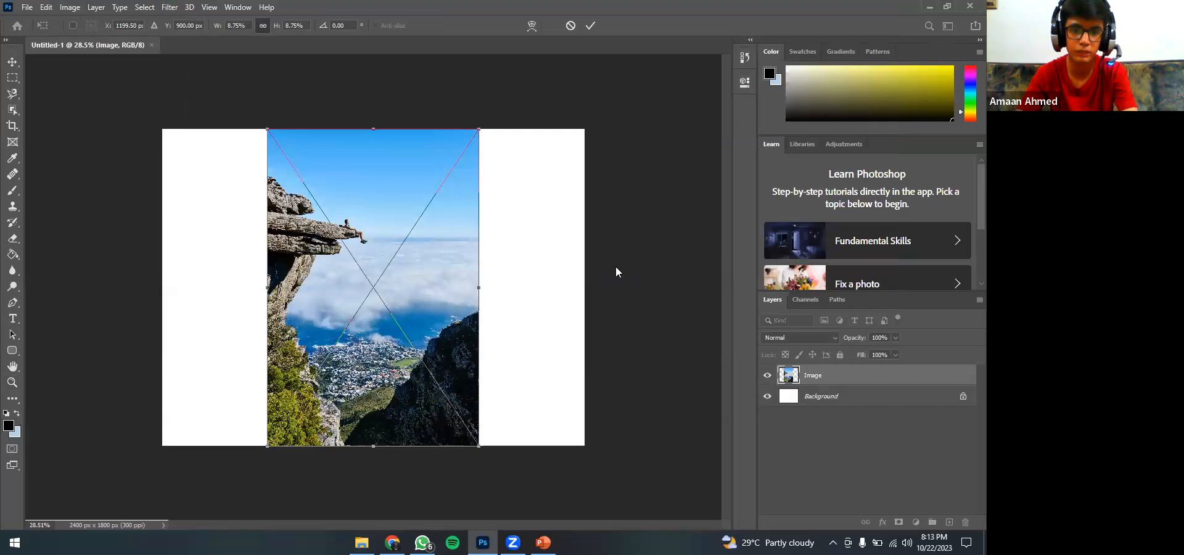
- Commit the placed cliff picture and shift it slightly to the left with the Move tool
{"action": "left_click_drag", "start_coordinate": [12, 62], "coordinate": [44, 71]}
{"action": "left_click", "coordinate": [45, 64]}
{"action": "left_click_drag", "start_coordinate": [362, 253], "coordinate": [324, 261]}
{"action": "left_click", "coordinate": [63, 127]}
{"action": "left_click", "coordinate": [12, 77]}
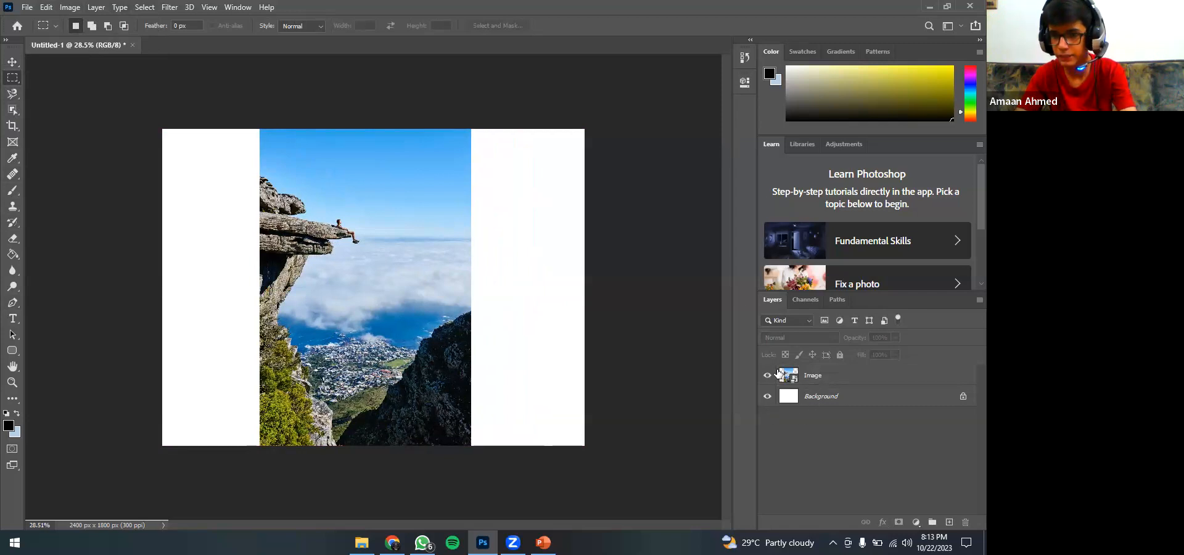
- Look through the available swatches, gradients and patterns, and return to the color picker
{"action": "left_click", "coordinate": [800, 52]}
{"action": "left_click", "coordinate": [840, 51]}
{"action": "left_click", "coordinate": [875, 51]}
{"action": "left_click", "coordinate": [777, 54]}
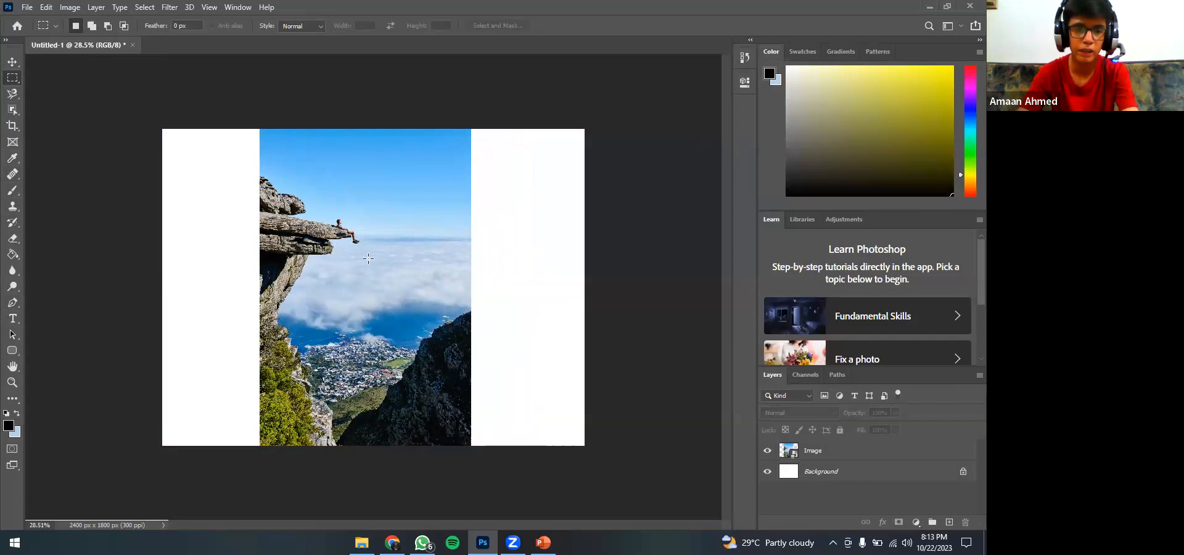
- Move the cliff picture slightly right so it is centred horizontally on the canvas
{"action": "left_click", "coordinate": [13, 62]}
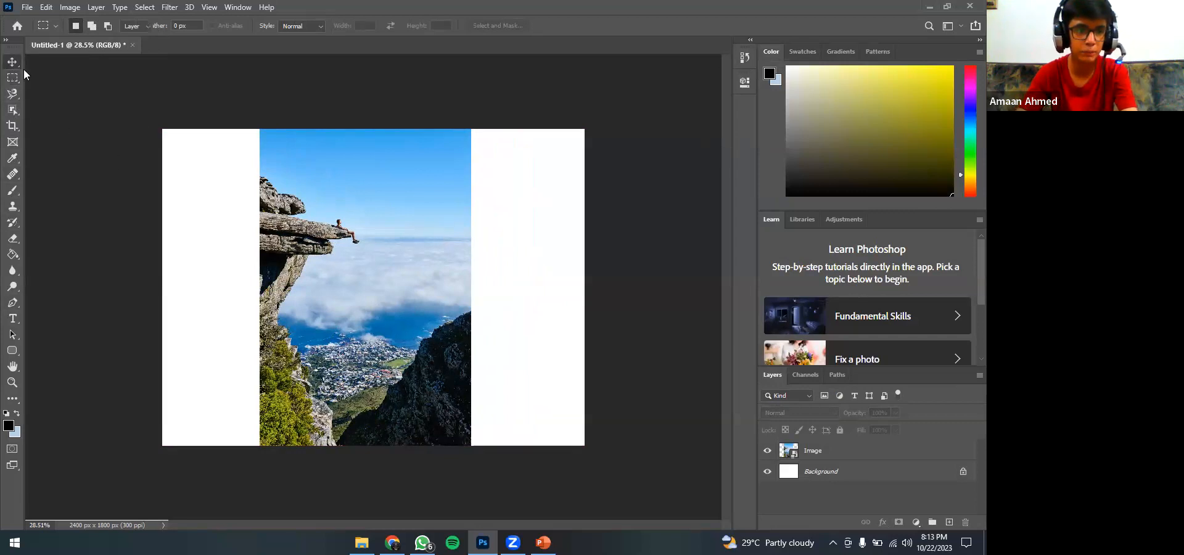
{"action": "left_click", "coordinate": [326, 237]}
{"action": "left_click_drag", "start_coordinate": [326, 237], "coordinate": [334, 237]}
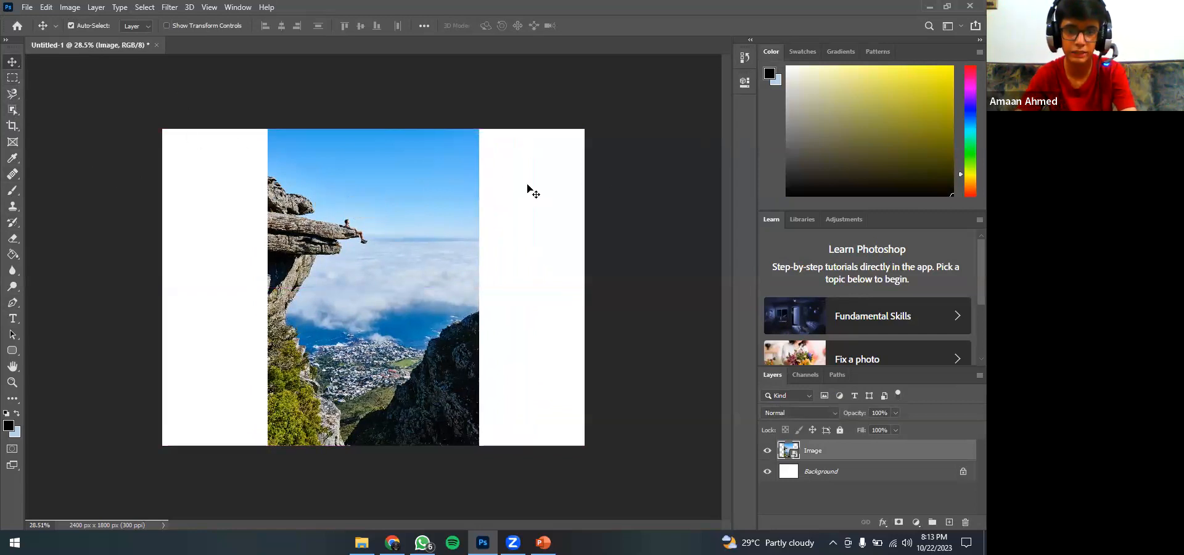
- Crop the canvas to the edges of the cliff picture, about 1201 by 1800 px, removing the white side areas
{"action": "left_click", "coordinate": [12, 126]}
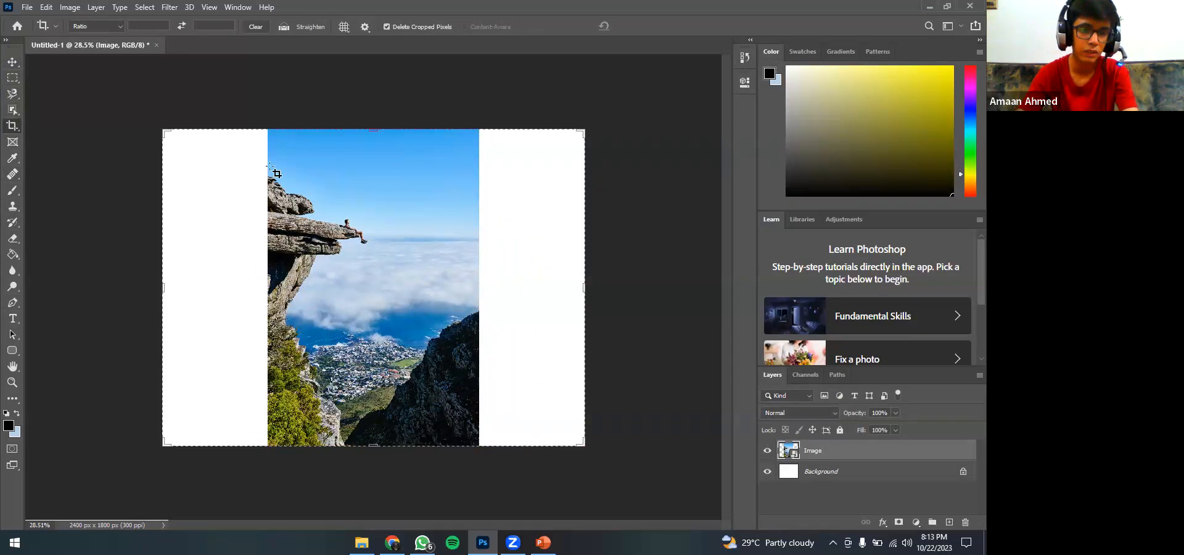
{"action": "left_click_drag", "start_coordinate": [164, 130], "coordinate": [219, 123]}
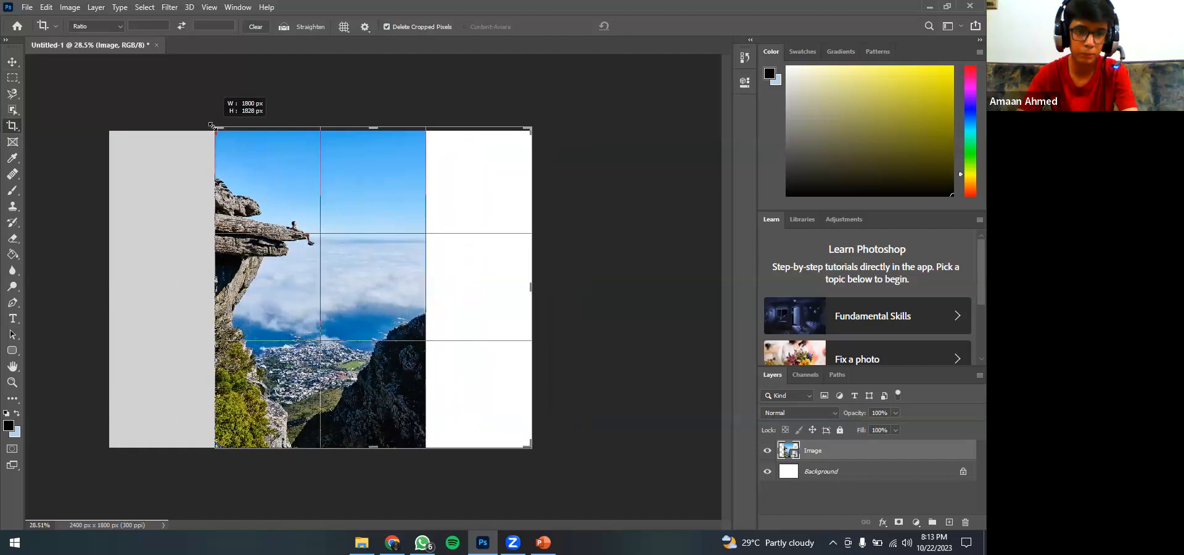
{"action": "left_click_drag", "start_coordinate": [371, 127], "coordinate": [374, 130]}
{"action": "left_click_drag", "start_coordinate": [532, 287], "coordinate": [473, 289]}
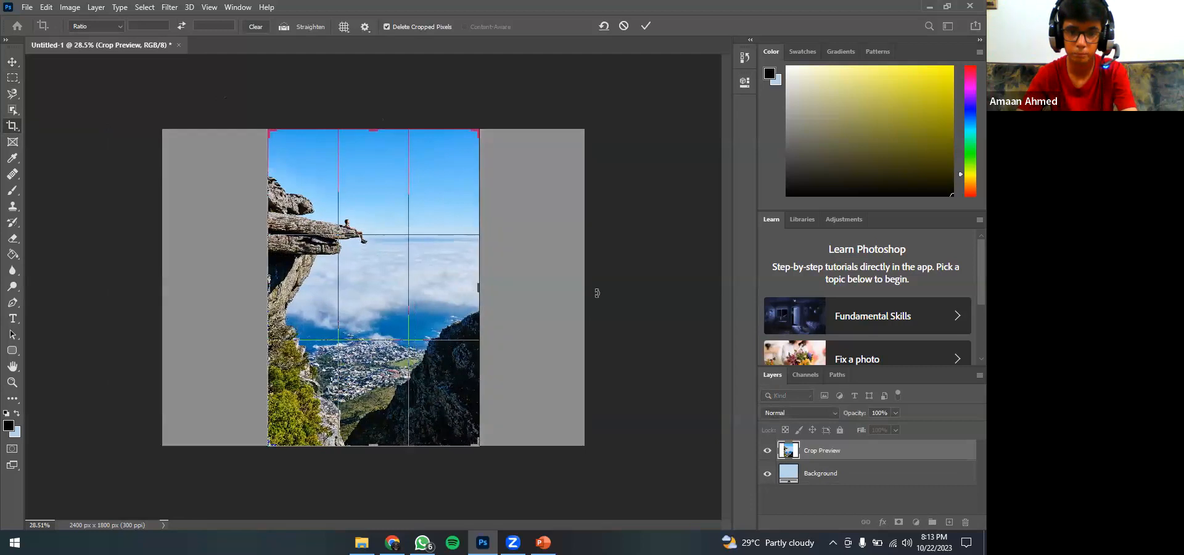
{"action": "key", "text": "Return"}
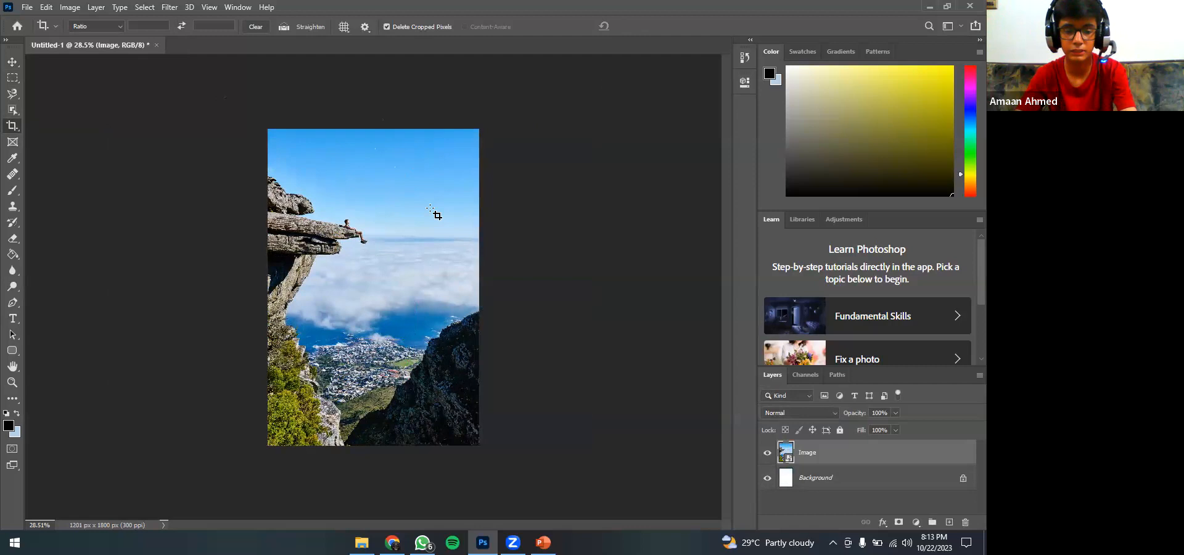
- Add a new layer above the cliff picture and paint a black scribble in the sky with the Brush tool
{"action": "scroll", "coordinate": [435, 213], "scroll_direction": "up", "scroll_amount": 2}
{"action": "scroll", "coordinate": [430, 208], "scroll_direction": "up", "scroll_amount": 1}
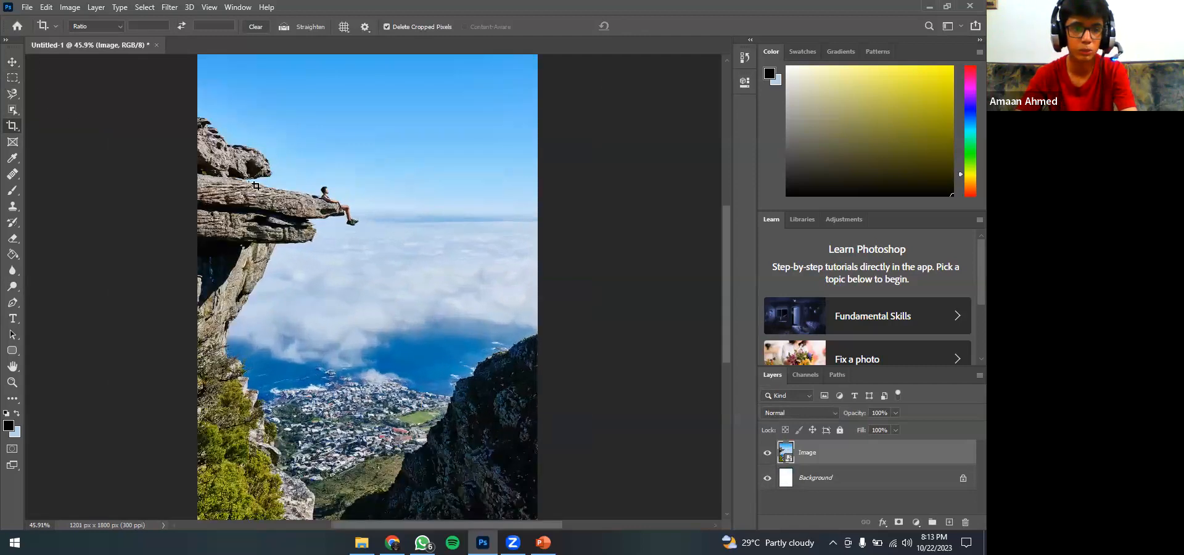
{"action": "scroll", "coordinate": [296, 200], "scroll_direction": "up", "scroll_amount": 2}
{"action": "scroll", "coordinate": [301, 206], "scroll_direction": "up", "scroll_amount": 1}
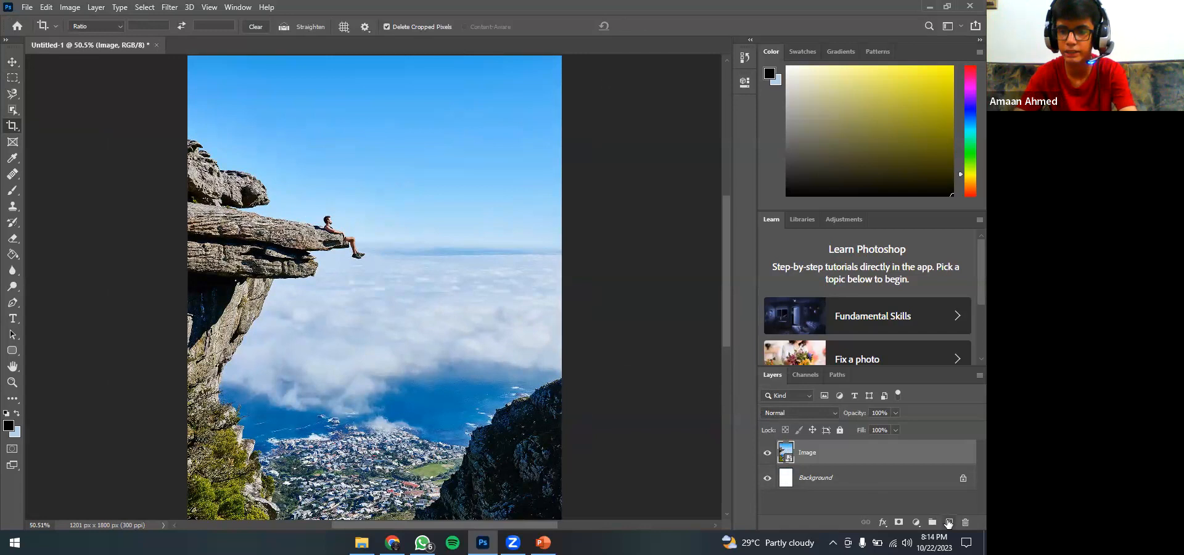
{"action": "left_click", "coordinate": [949, 522]}
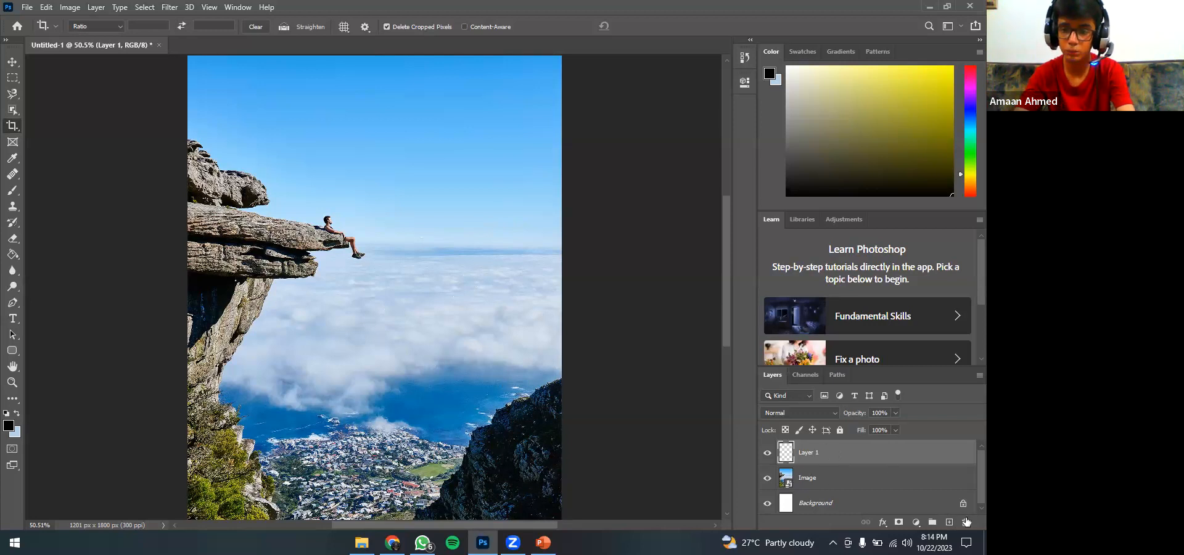
{"action": "left_click", "coordinate": [12, 192]}
{"action": "mouse_move", "coordinate": [428, 156]}
{"action": "left_mouse_down"}
{"action": "mouse_move", "coordinate": [408, 176]}
{"action": "mouse_move", "coordinate": [426, 172]}
{"action": "mouse_move", "coordinate": [394, 185]}
{"action": "mouse_move", "coordinate": [416, 188]}
{"action": "mouse_move", "coordinate": [434, 229]}
{"action": "left_mouse_up"}
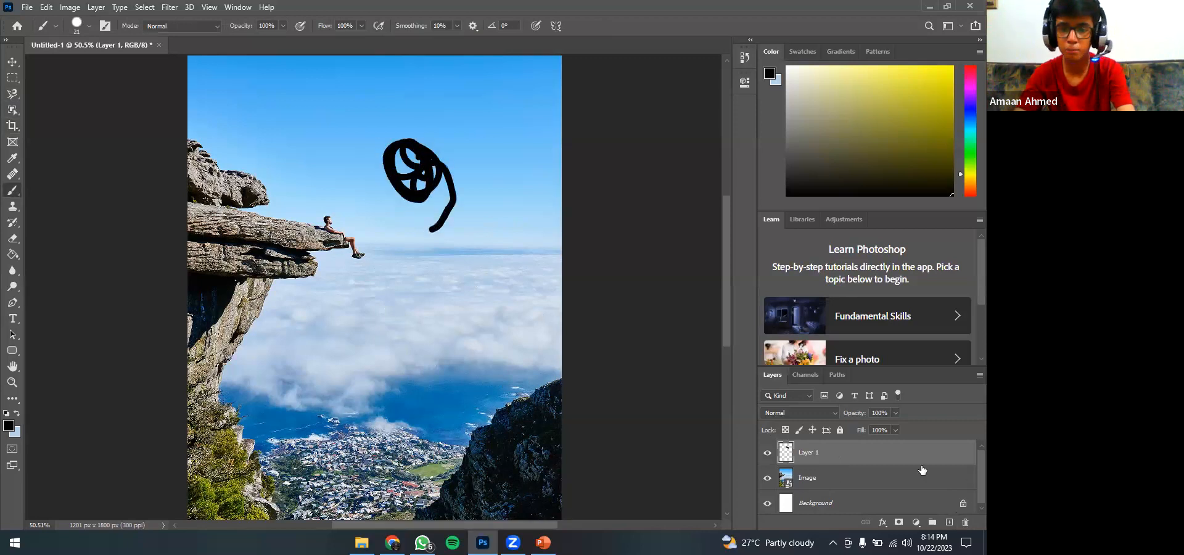
- Delete the layer that holds the black scribble
{"action": "left_click", "coordinate": [894, 479]}
{"action": "left_click", "coordinate": [858, 460]}
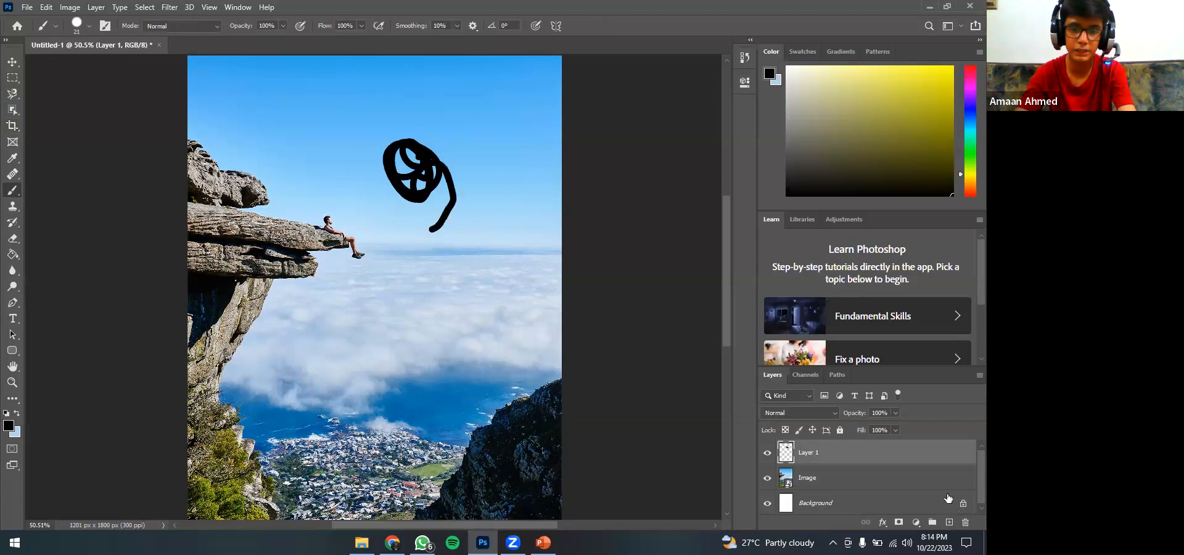
{"action": "left_click", "coordinate": [965, 523]}
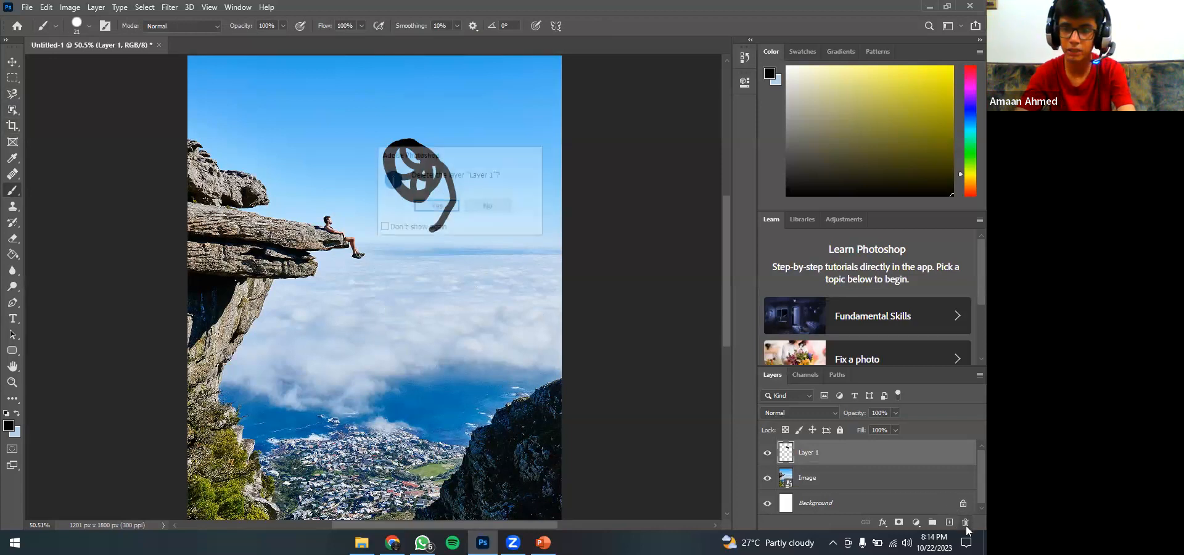
{"action": "left_click", "coordinate": [436, 206]}
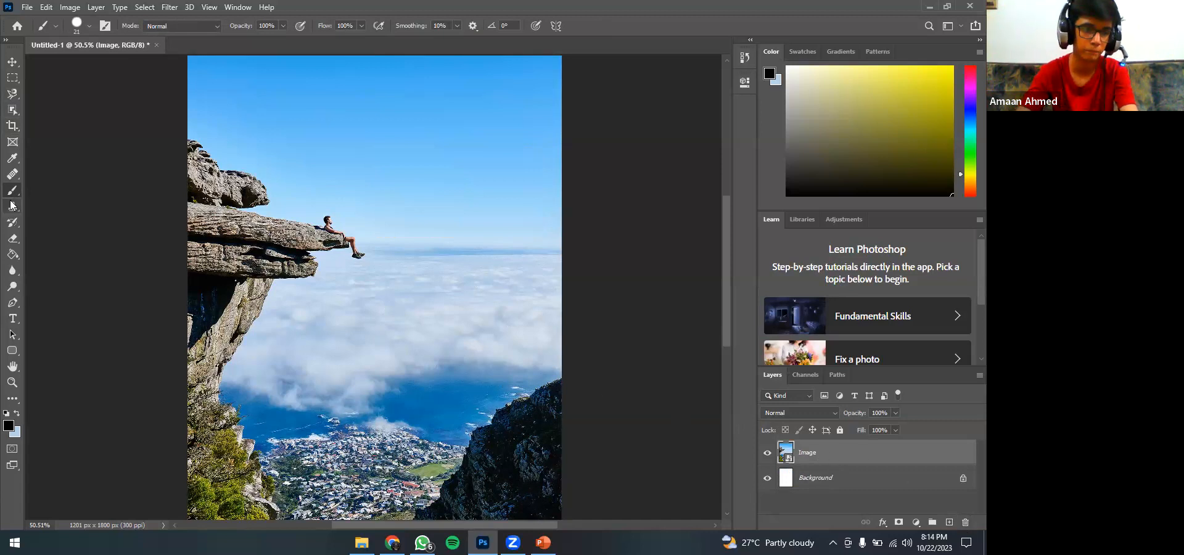
- Try to paint directly on the Image layer, decline rasterizing it, and add a new empty layer above it
{"action": "left_click", "coordinate": [451, 176]}
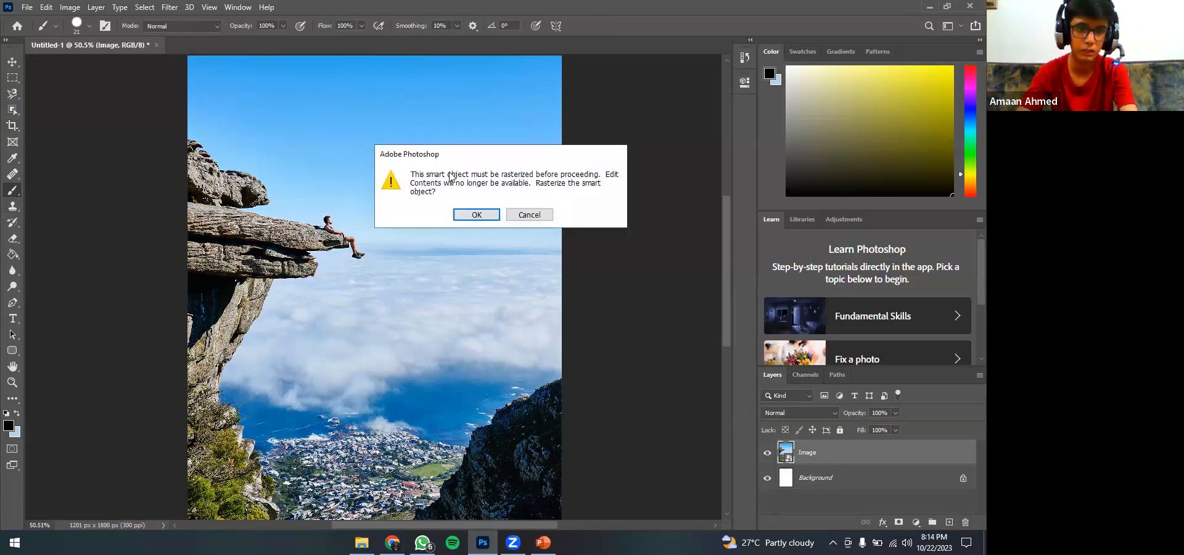
{"action": "left_click", "coordinate": [538, 213]}
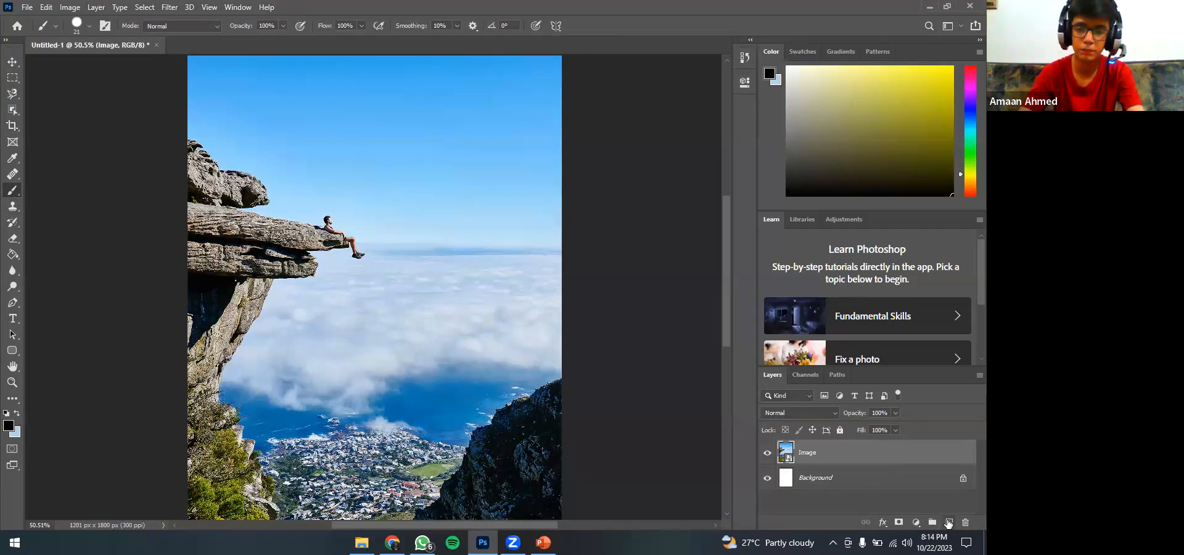
{"action": "left_click", "coordinate": [949, 522]}
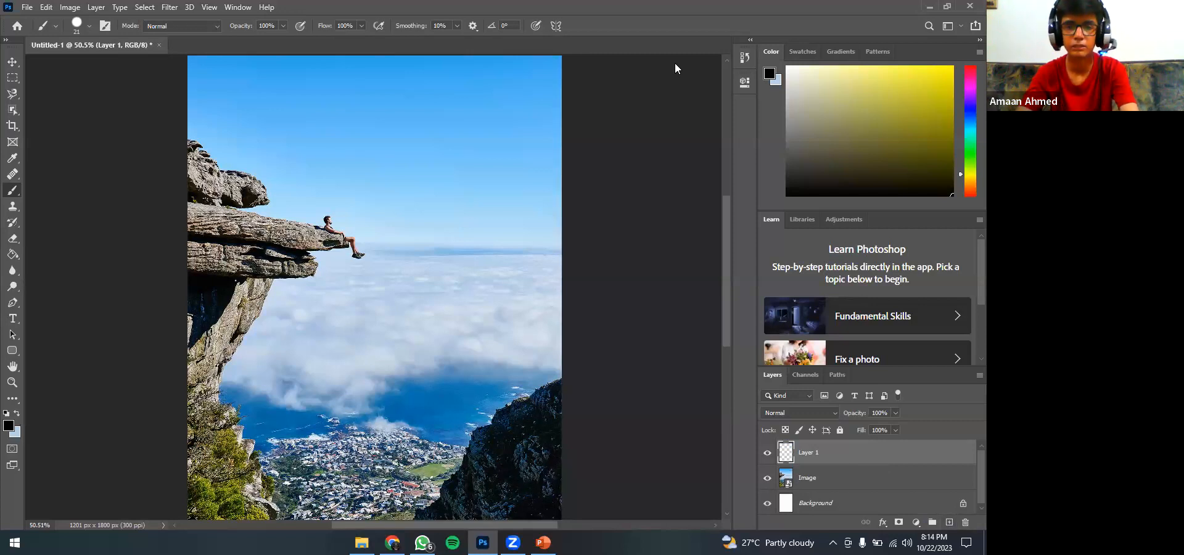
- Draw rectangular marquee selections around the seated man and across the sky
{"action": "left_click", "coordinate": [13, 78]}
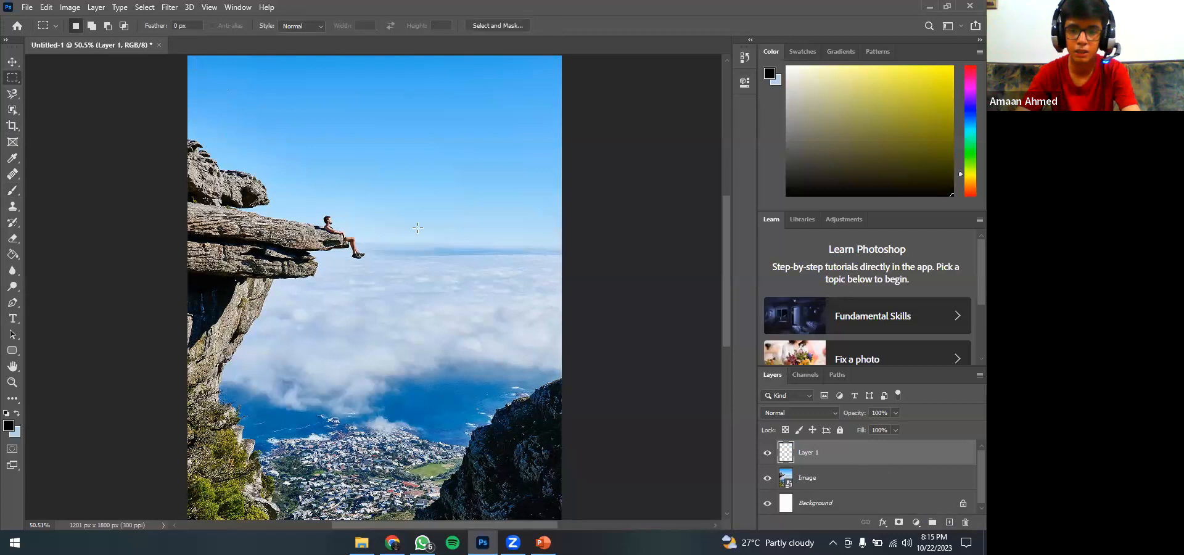
{"action": "left_click_drag", "start_coordinate": [238, 71], "coordinate": [520, 182]}
{"action": "left_click", "coordinate": [363, 234]}
{"action": "left_click_drag", "start_coordinate": [325, 214], "coordinate": [380, 267]}
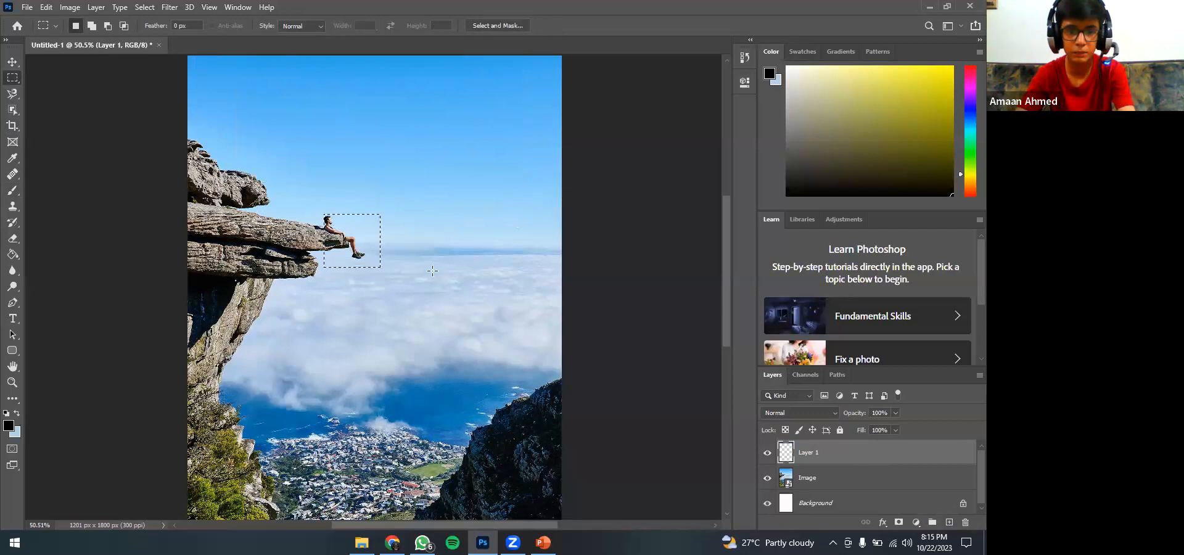
{"action": "left_click_drag", "start_coordinate": [283, 97], "coordinate": [535, 181]}
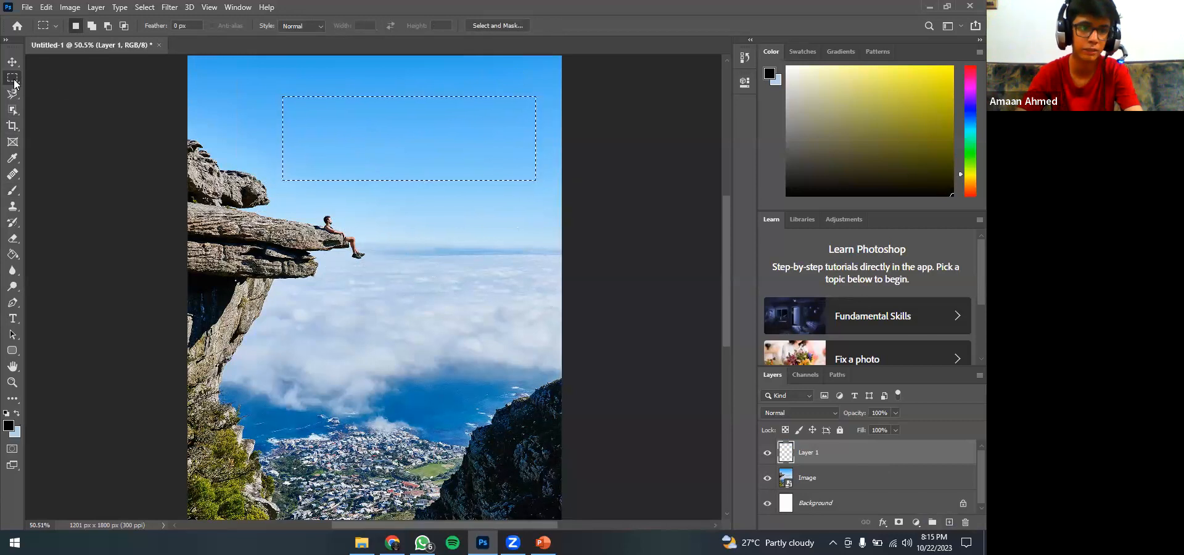
- Try filling a new rectangular selection in the sky with black using the Paint Bucket, and undo the fill and deselect
{"action": "left_click", "coordinate": [377, 227]}
{"action": "left_click_drag", "start_coordinate": [308, 130], "coordinate": [472, 205]}
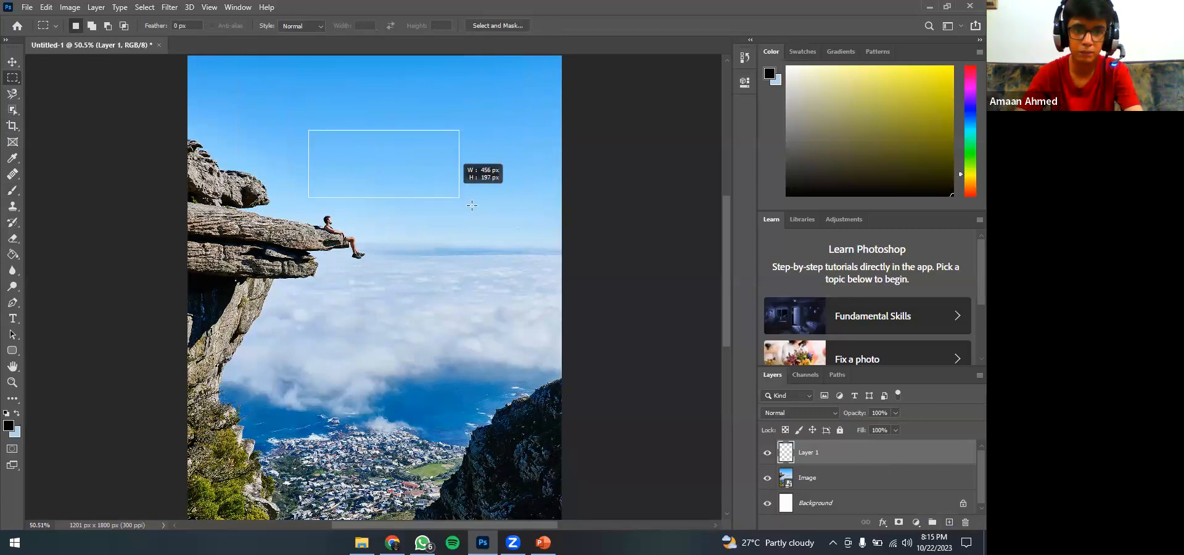
{"action": "left_click", "coordinate": [12, 252]}
{"action": "left_click", "coordinate": [357, 177]}
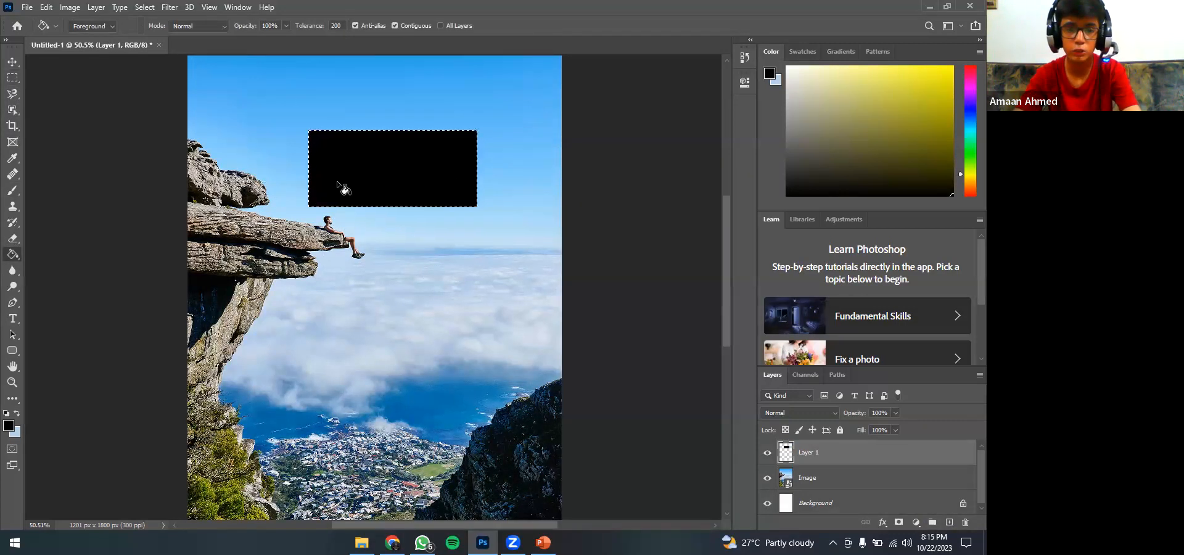
{"action": "key", "text": "ctrl+z"}
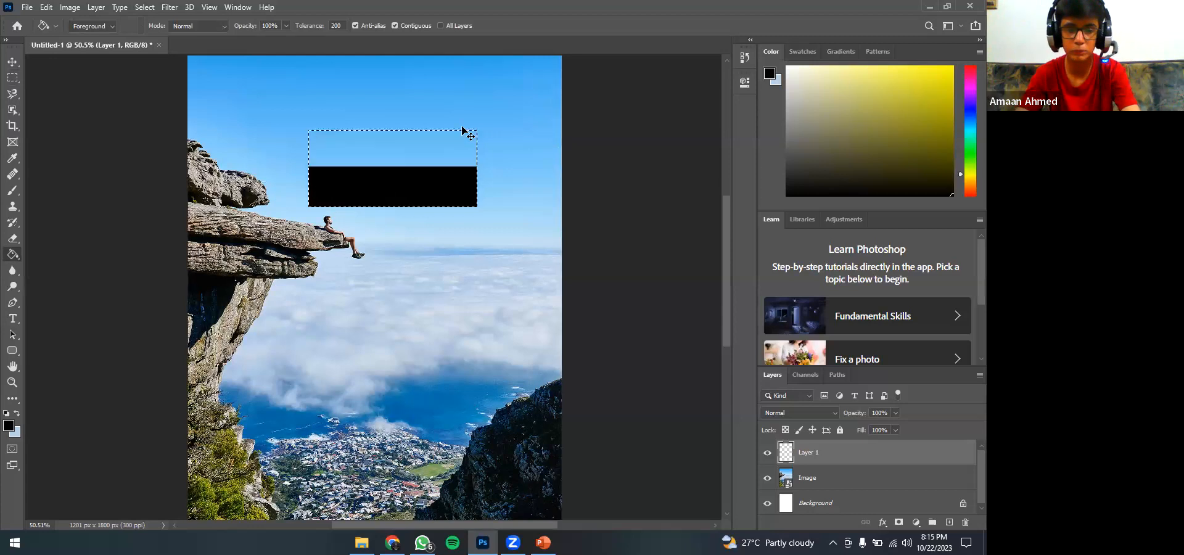
{"action": "key", "text": "ctrl+d"}
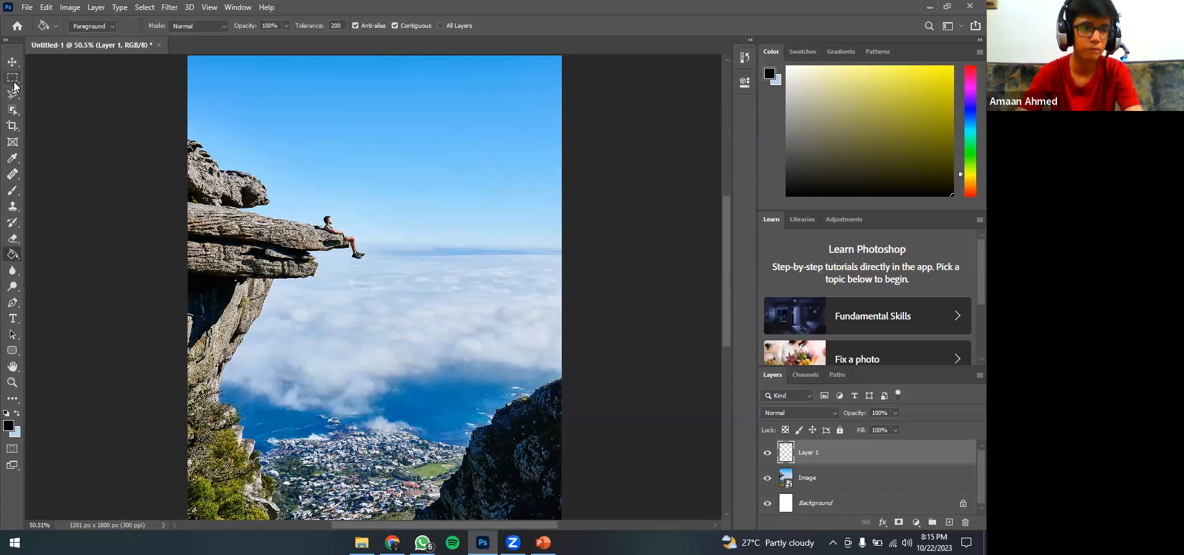
- Look through the lasso and marquee tool variants and draw a rectangular selection about 557 by 286 px in the sky
{"action": "left_click", "coordinate": [12, 78]}
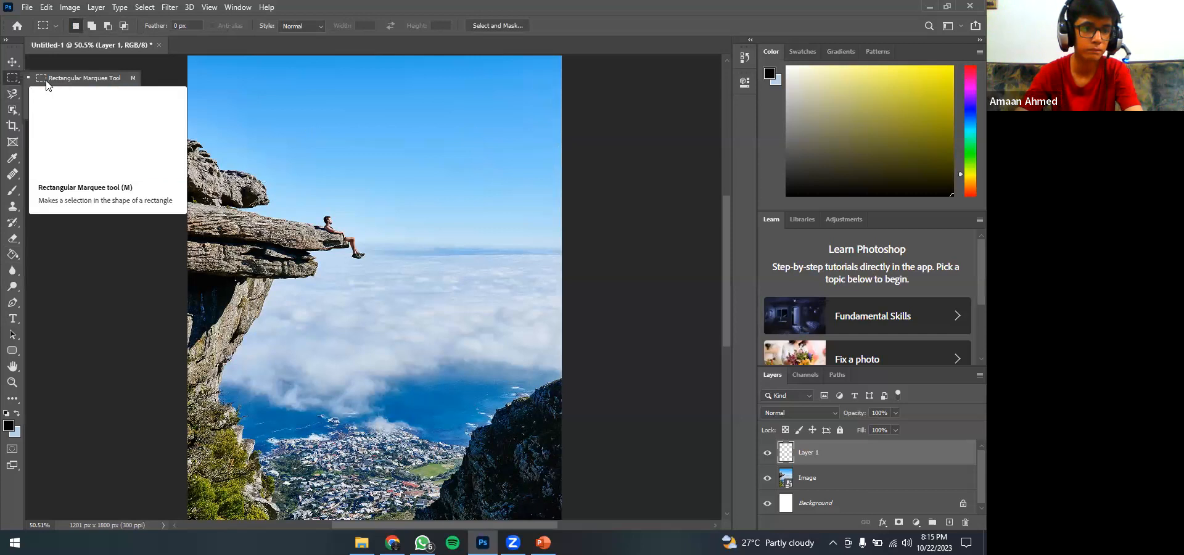
{"action": "left_click", "coordinate": [13, 93]}
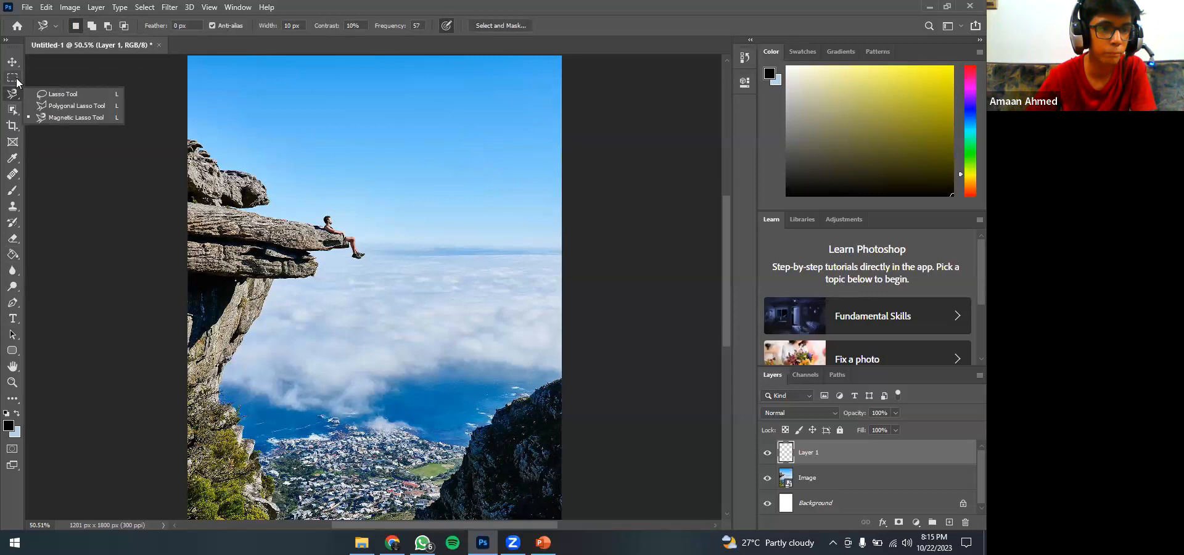
{"action": "left_click", "coordinate": [16, 78]}
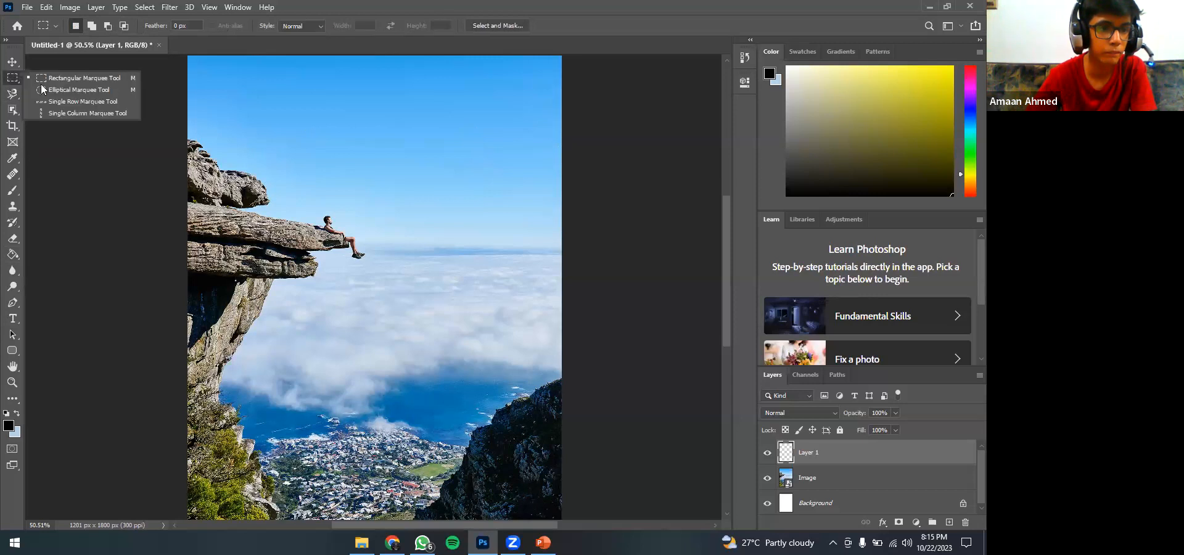
{"action": "left_click", "coordinate": [77, 78]}
{"action": "left_click_drag", "start_coordinate": [312, 92], "coordinate": [486, 181]}
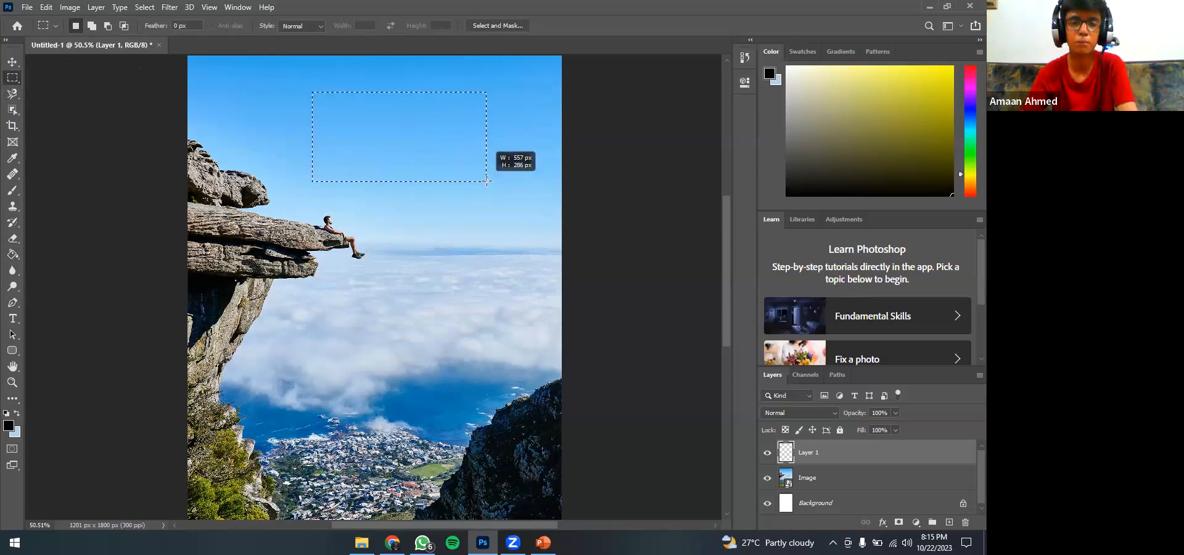
- Try the Elliptical Marquee tool near the rocks beside the sky, and clear the selection
{"action": "right_click", "coordinate": [13, 77]}
{"action": "left_click", "coordinate": [51, 91]}
{"action": "left_click", "coordinate": [271, 134]}
{"action": "left_click_drag", "start_coordinate": [270, 133], "coordinate": [182, 200]}
{"action": "left_click", "coordinate": [97, 97]}
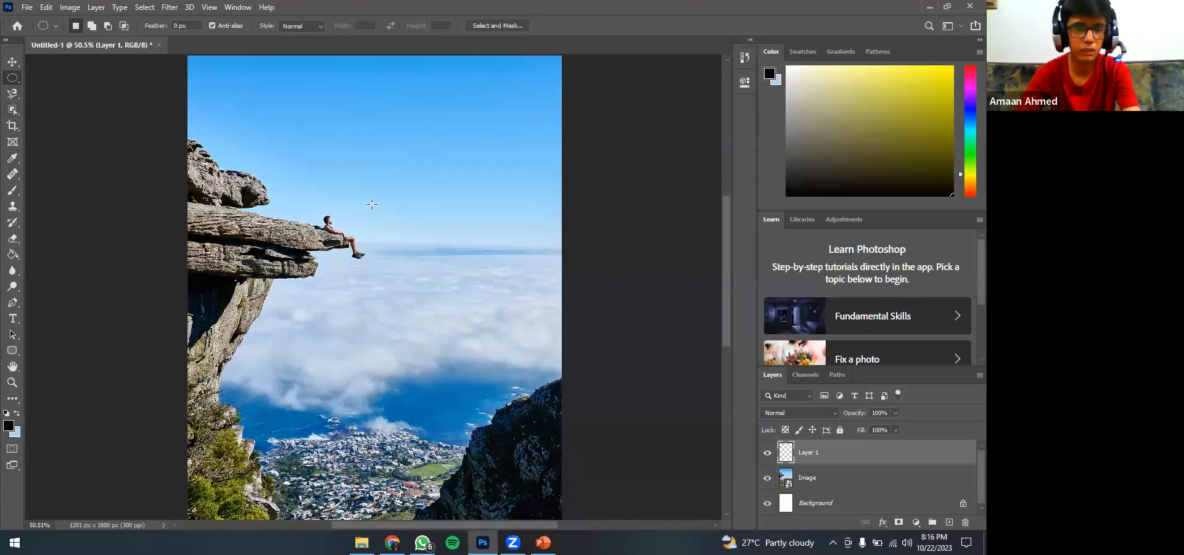
{"action": "scroll", "coordinate": [348, 224], "scroll_direction": "up", "scroll_amount": 1}
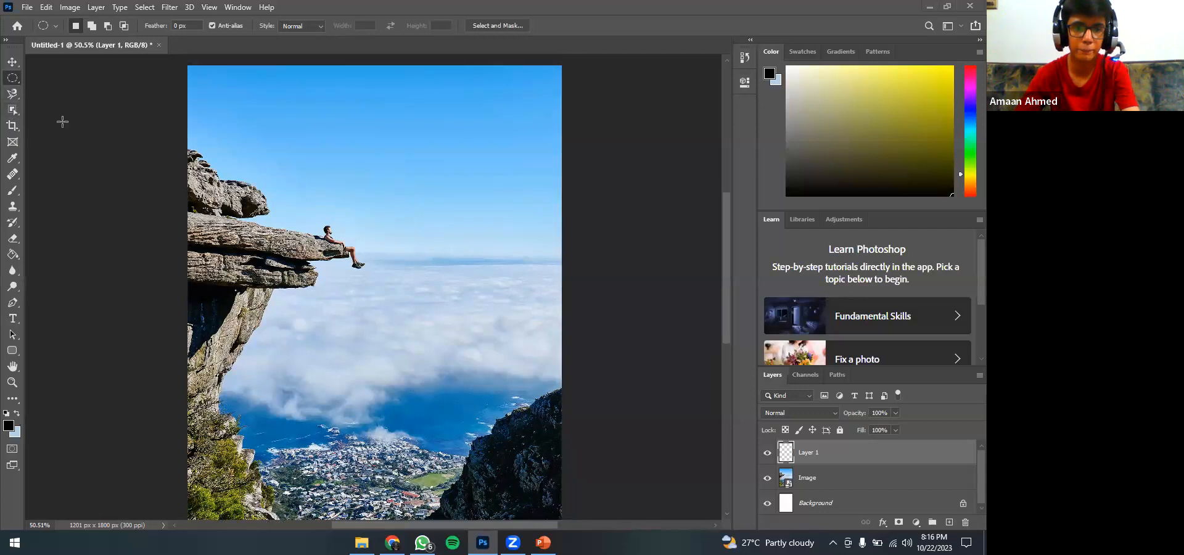
{"action": "key", "text": "super"}
{"action": "key", "text": "super"}
- Activate the Magnetic Lasso tool and examine the man sitting on the ledge up close
{"action": "left_click", "coordinate": [14, 94]}
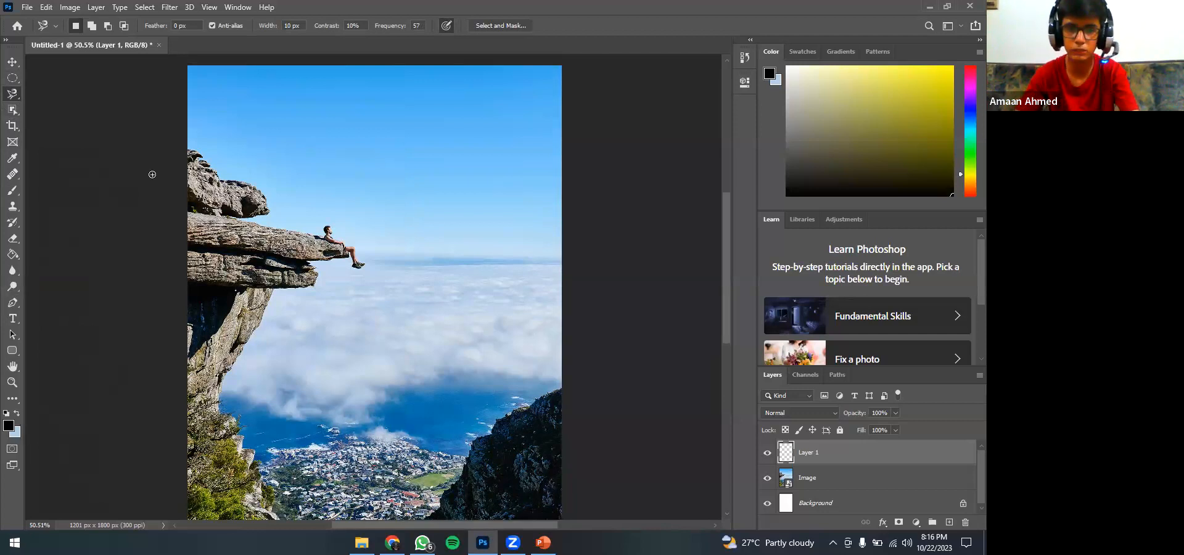
{"action": "scroll", "coordinate": [465, 280], "scroll_direction": "up", "scroll_amount": 2}
{"action": "scroll", "coordinate": [296, 236], "scroll_direction": "up", "scroll_amount": 5}
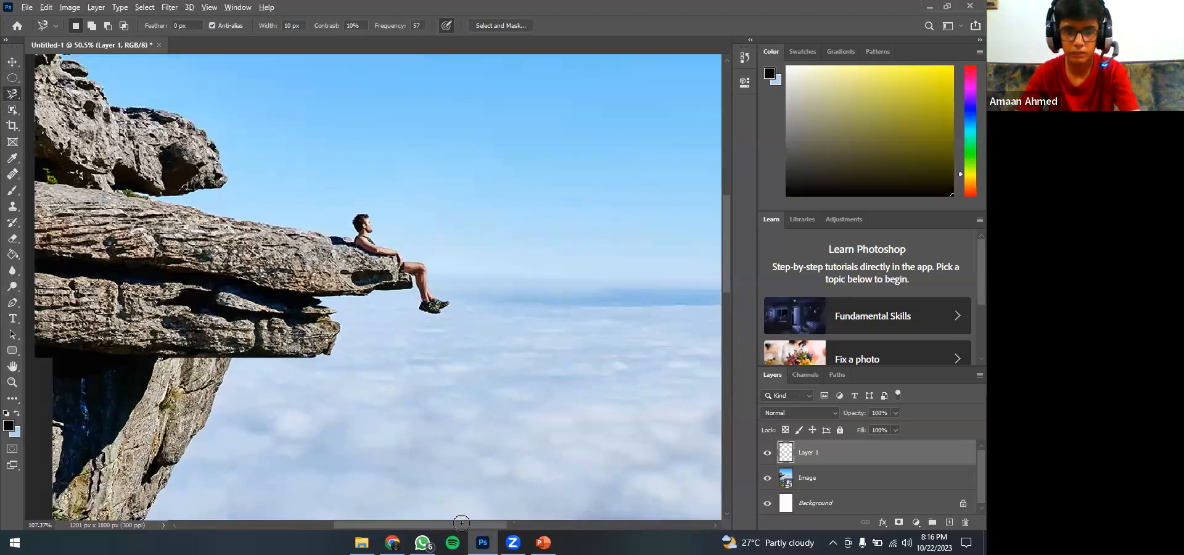
{"action": "scroll", "coordinate": [427, 402], "scroll_direction": "up", "scroll_amount": 3}
{"action": "scroll", "coordinate": [453, 306], "scroll_direction": "up", "scroll_amount": 3}
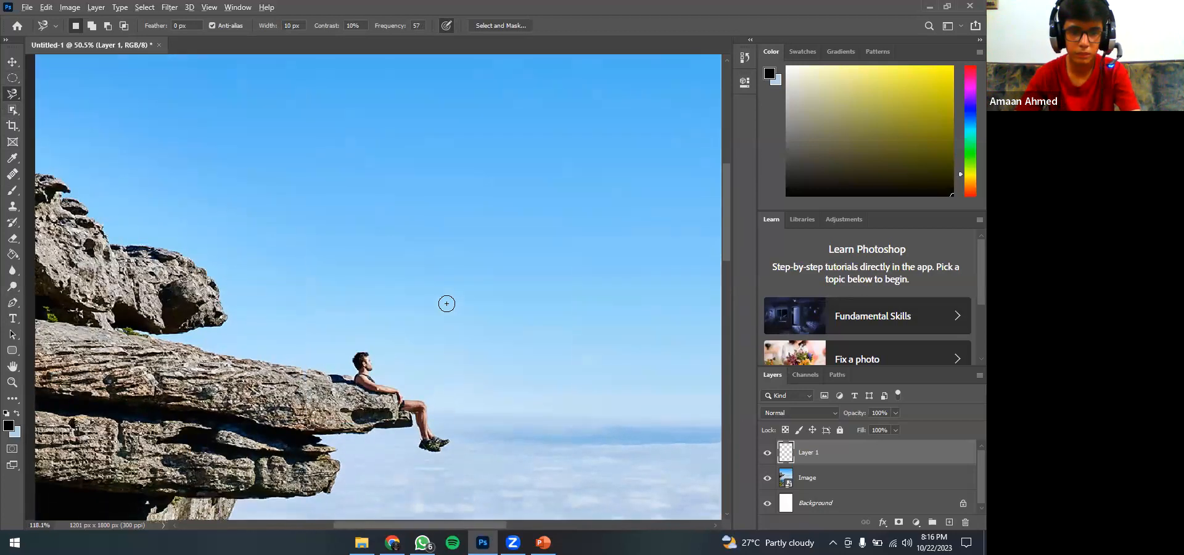
{"action": "scroll", "coordinate": [404, 314], "scroll_direction": "up", "scroll_amount": 3}
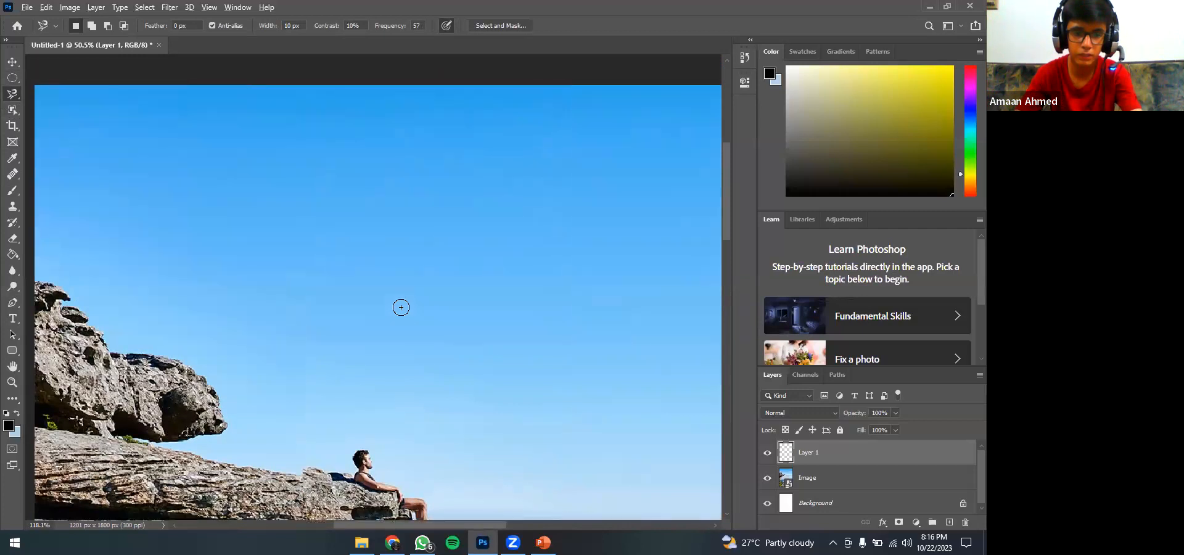
{"action": "scroll", "coordinate": [446, 347], "scroll_direction": "down", "scroll_amount": 3}
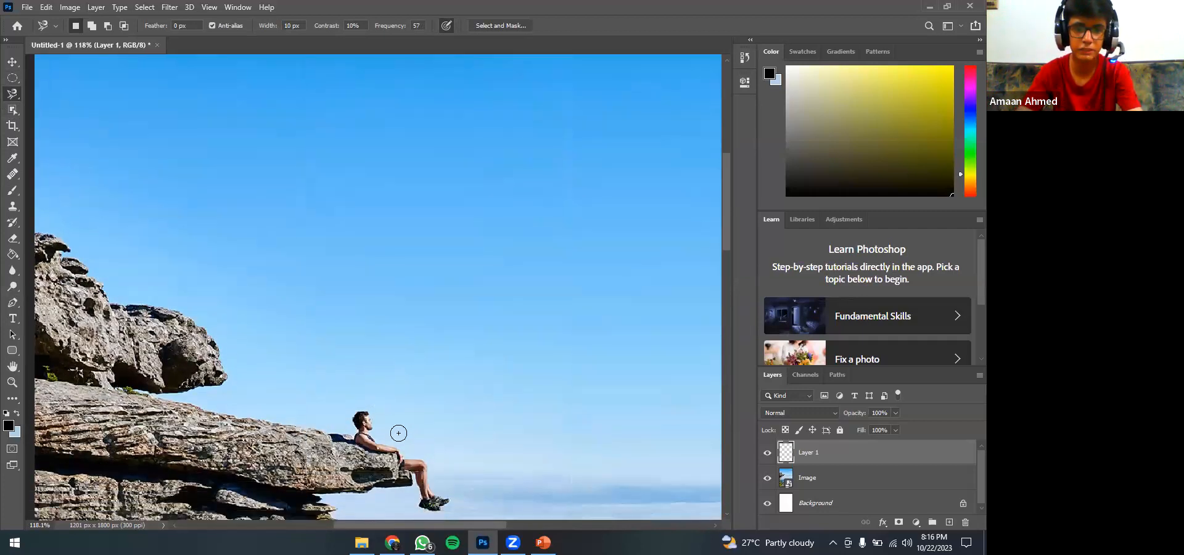
{"action": "scroll", "coordinate": [431, 424], "scroll_direction": "down", "scroll_amount": 1}
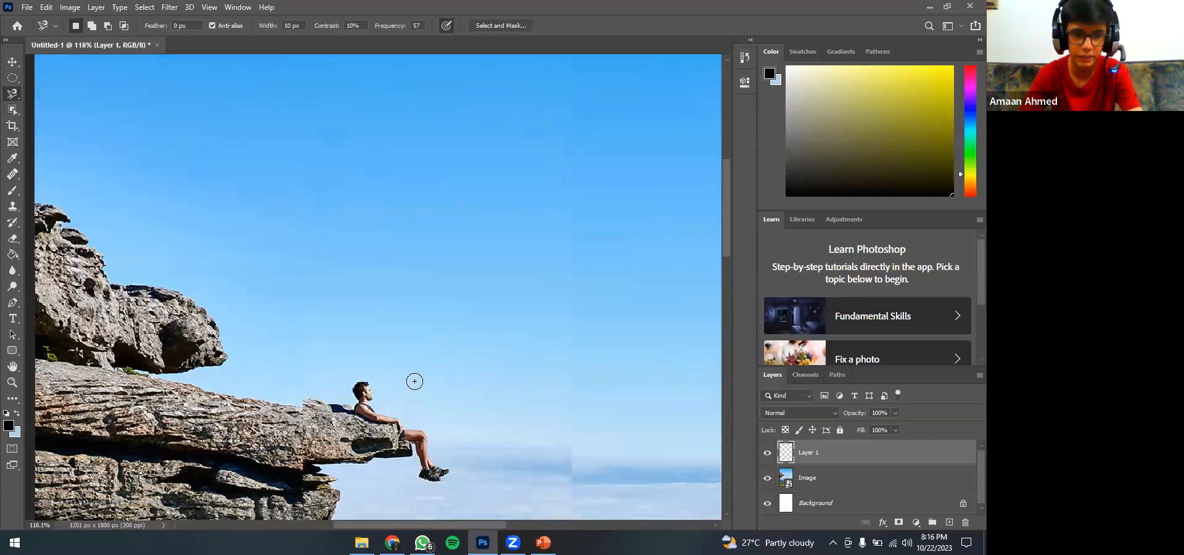
{"action": "scroll", "coordinate": [413, 380], "scroll_direction": "down", "scroll_amount": 2}
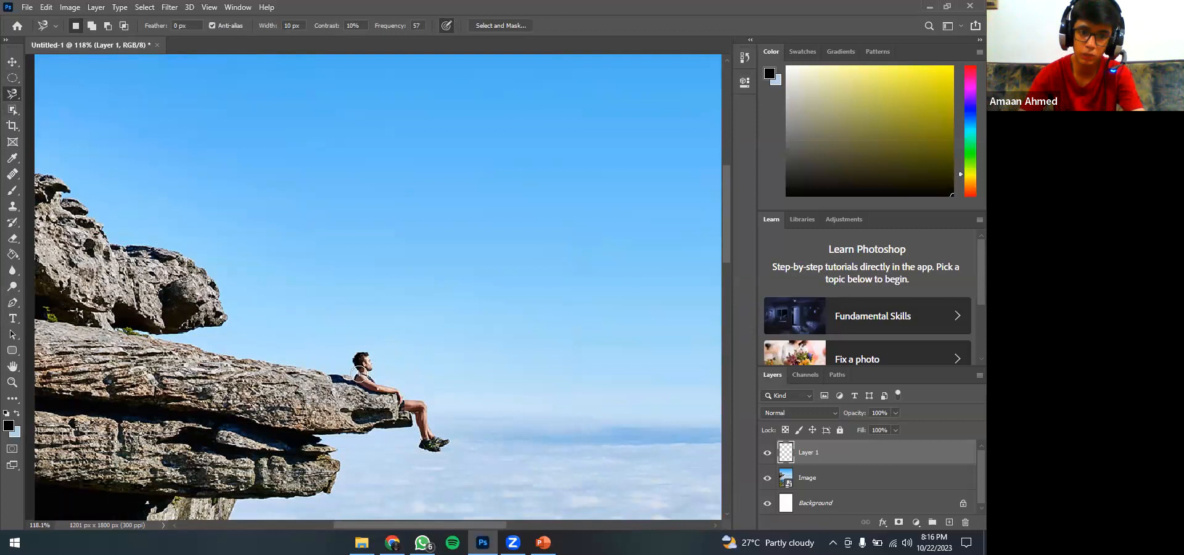
- Draw a curled freehand selection in the sky above the seated man with the Lasso tool and fill it with black
{"action": "left_click", "coordinate": [16, 98]}
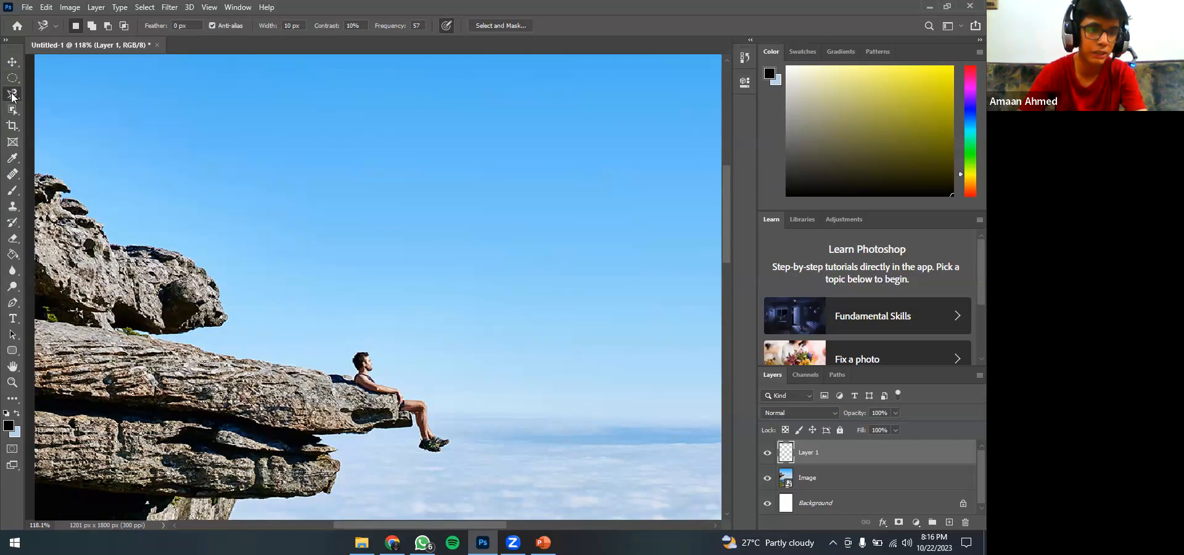
{"action": "right_click", "coordinate": [14, 97]}
{"action": "left_click", "coordinate": [52, 96]}
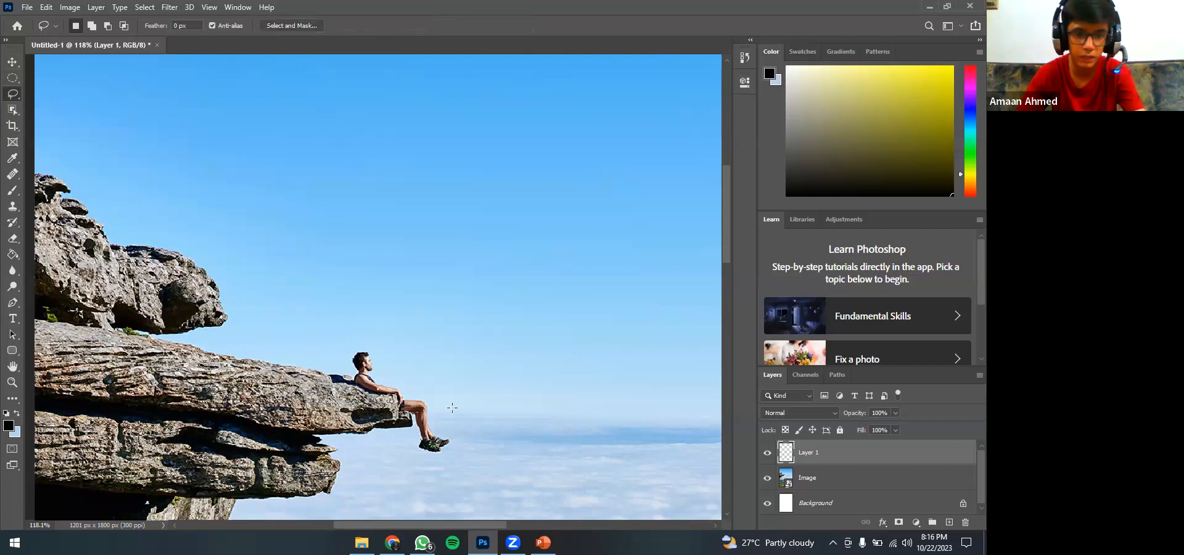
{"action": "scroll", "coordinate": [452, 407], "scroll_direction": "up", "scroll_amount": 5}
{"action": "scroll", "coordinate": [427, 381], "scroll_direction": "down", "scroll_amount": 2}
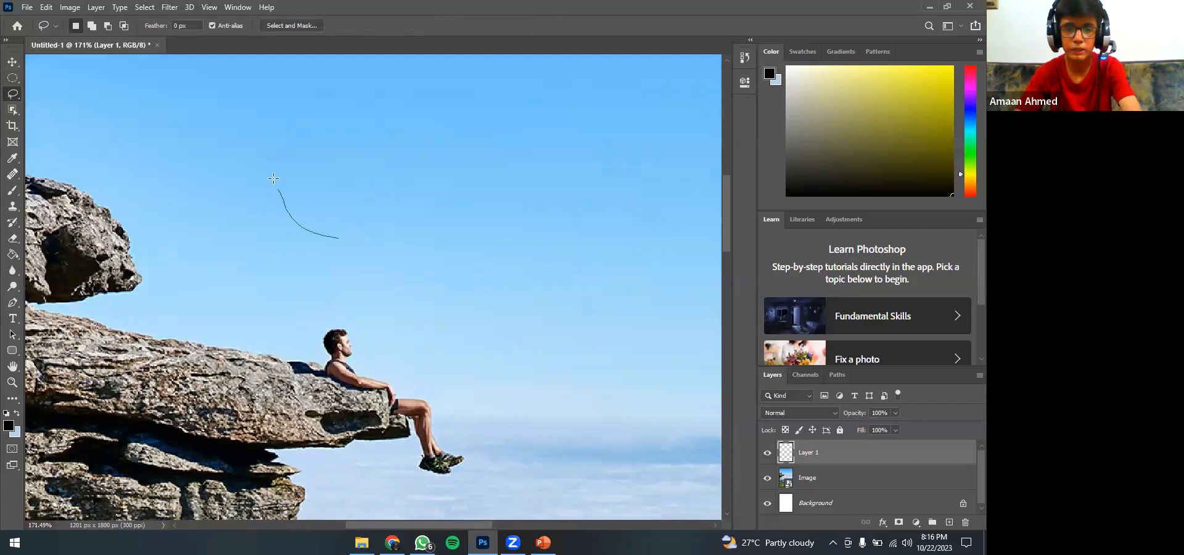
{"action": "mouse_move", "coordinate": [203, 152]}
{"action": "left_mouse_down"}
{"action": "mouse_move", "coordinate": [232, 95]}
{"action": "mouse_move", "coordinate": [339, 81]}
{"action": "mouse_move", "coordinate": [472, 106]}
{"action": "mouse_move", "coordinate": [495, 169]}
{"action": "mouse_move", "coordinate": [445, 232]}
{"action": "mouse_move", "coordinate": [344, 236]}
{"action": "left_mouse_up"}
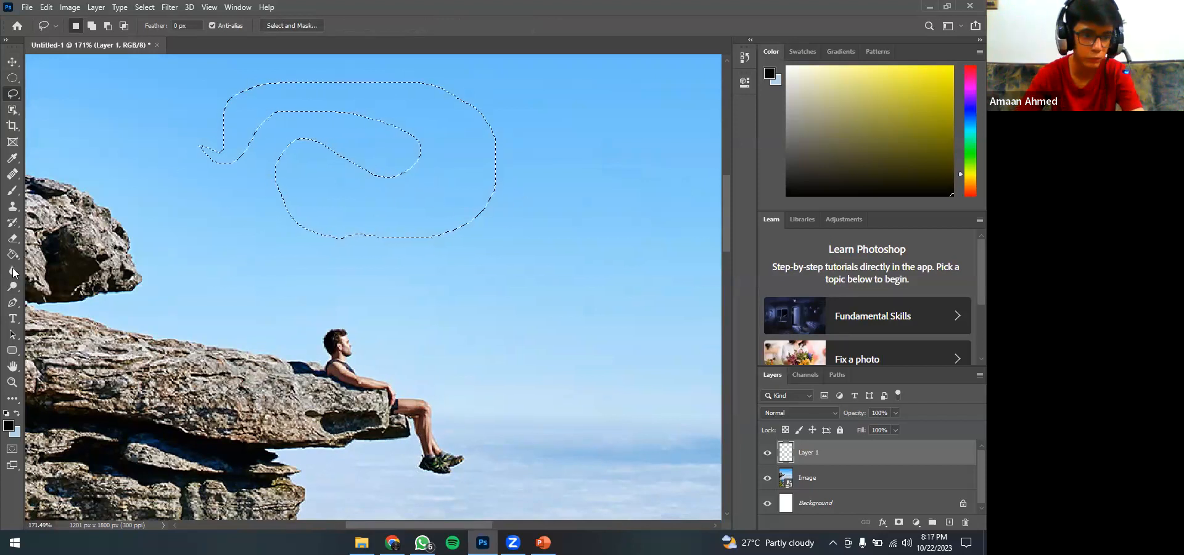
{"action": "left_click", "coordinate": [12, 254]}
{"action": "left_click", "coordinate": [392, 208]}
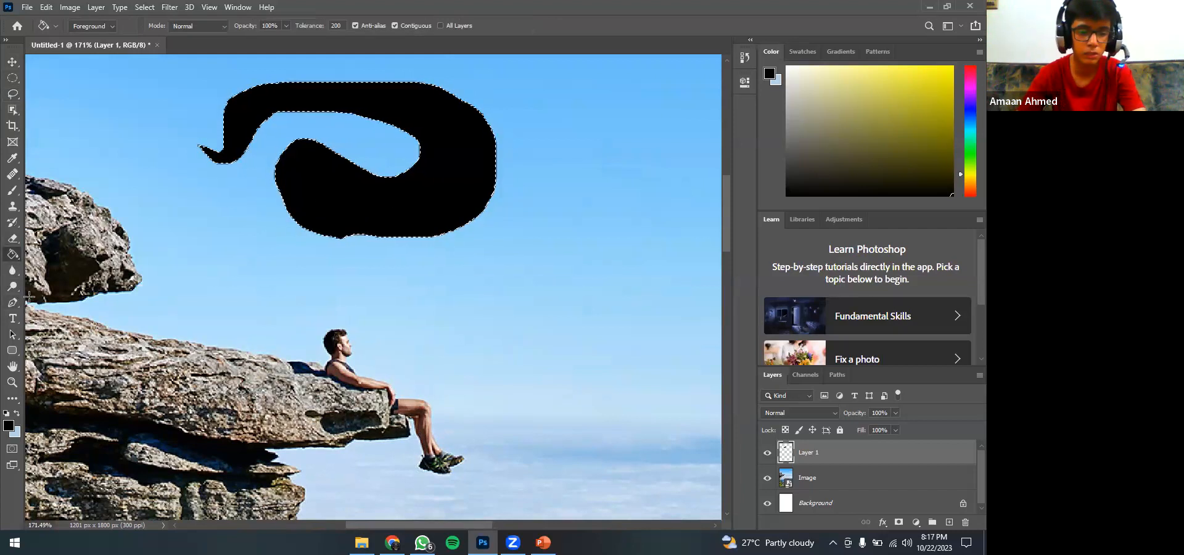
- Undo the black fill, brush black strokes inside the curled sky selection, and clear both the strokes and the selection
{"action": "key", "text": "z"}
{"action": "key", "text": "ctrl+z"}
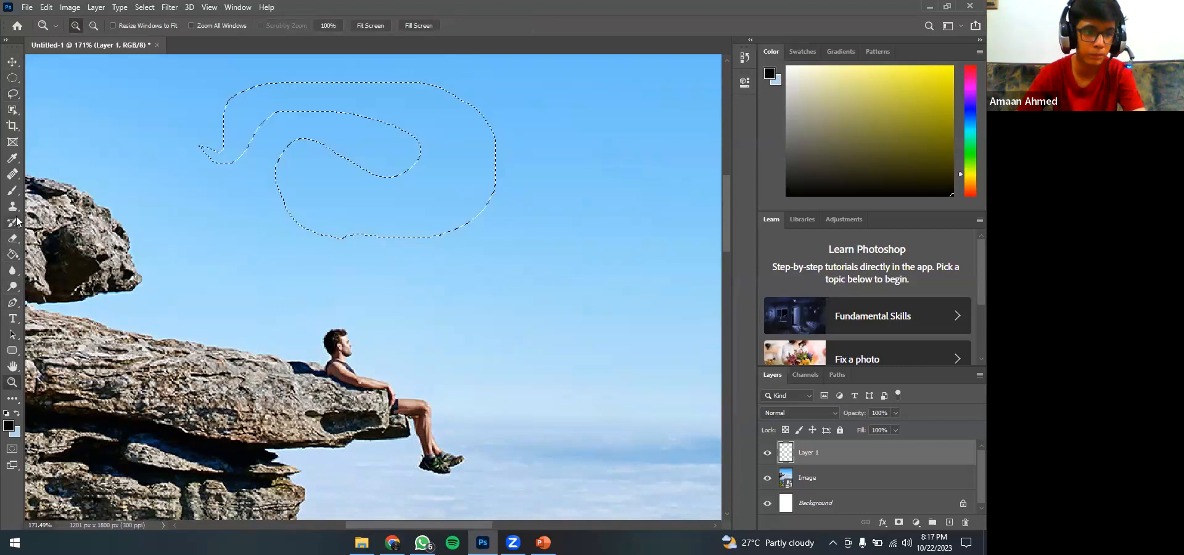
{"action": "left_click", "coordinate": [13, 190]}
{"action": "mouse_move", "coordinate": [317, 190]}
{"action": "left_mouse_down"}
{"action": "mouse_move", "coordinate": [360, 188]}
{"action": "mouse_move", "coordinate": [419, 210]}
{"action": "mouse_move", "coordinate": [473, 172]}
{"action": "mouse_move", "coordinate": [463, 128]}
{"action": "mouse_move", "coordinate": [377, 105]}
{"action": "mouse_move", "coordinate": [273, 103]}
{"action": "mouse_move", "coordinate": [232, 119]}
{"action": "mouse_move", "coordinate": [234, 137]}
{"action": "mouse_move", "coordinate": [244, 114]}
{"action": "mouse_move", "coordinate": [333, 104]}
{"action": "mouse_move", "coordinate": [451, 136]}
{"action": "mouse_move", "coordinate": [424, 230]}
{"action": "left_mouse_up"}
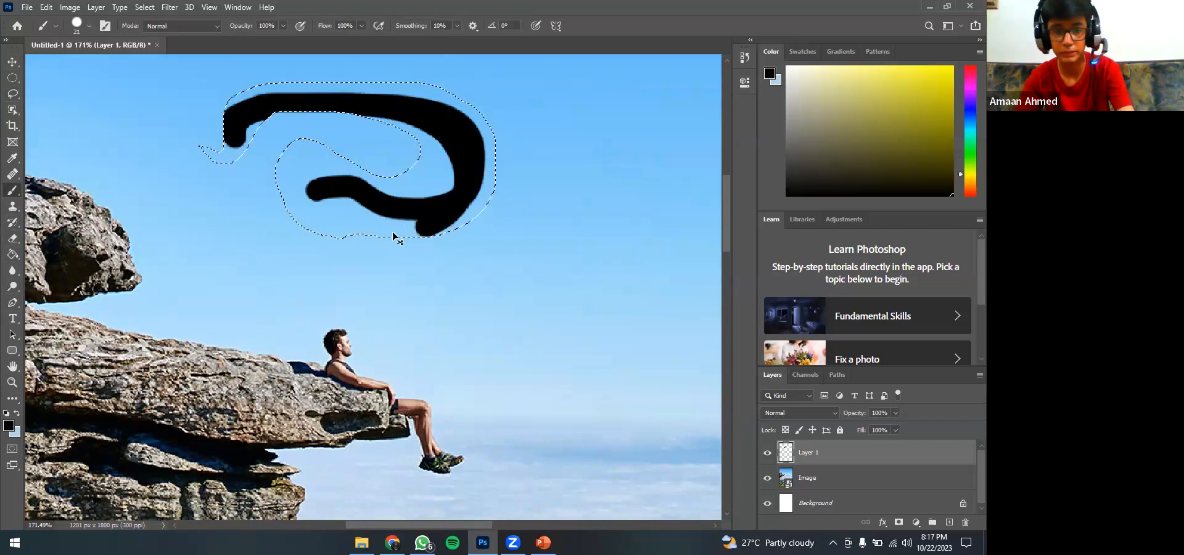
{"action": "key", "text": "Delete"}
{"action": "key", "text": "ctrl+d"}
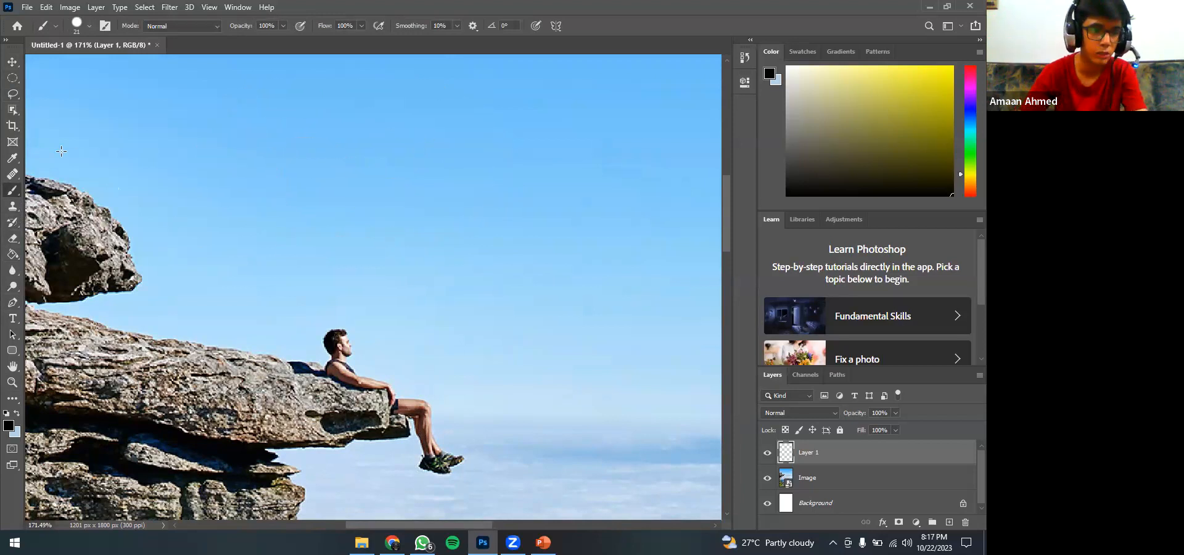
- Activate the Polygonal Lasso tool and examine the seated man and the ledge as a possible subject
{"action": "left_click", "coordinate": [13, 95]}
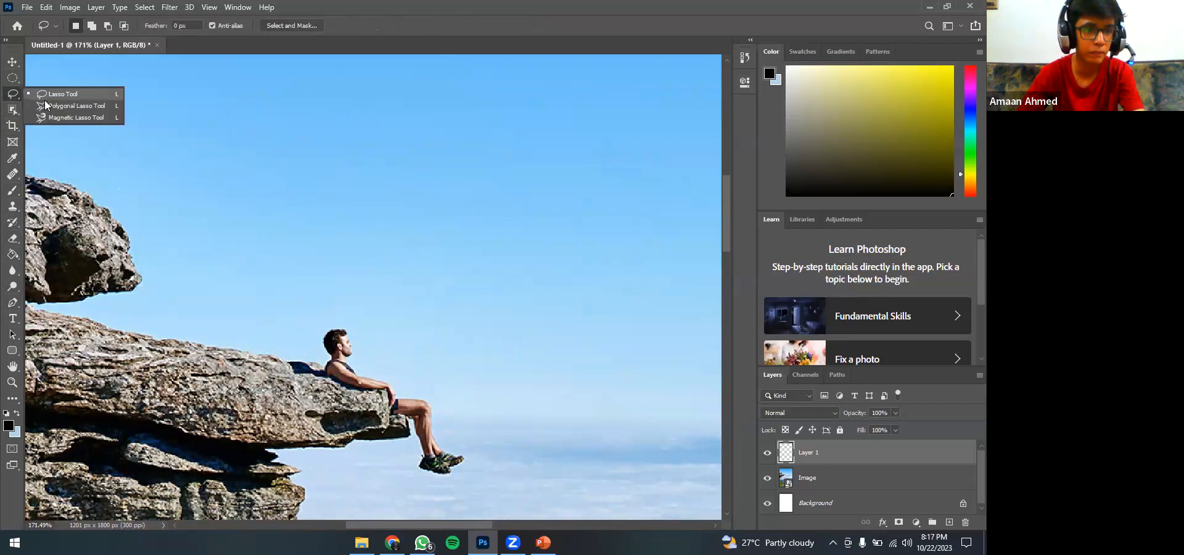
{"action": "left_click", "coordinate": [82, 108]}
{"action": "scroll", "coordinate": [347, 243], "scroll_direction": "down", "scroll_amount": 4}
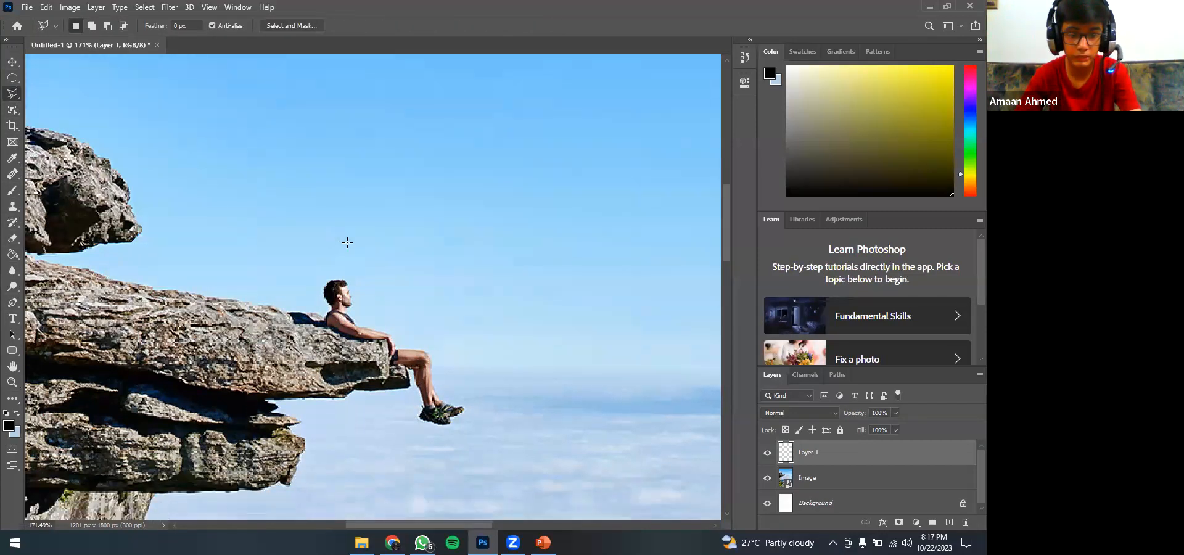
{"action": "scroll", "coordinate": [347, 243], "scroll_direction": "down", "scroll_amount": 2}
{"action": "scroll", "coordinate": [430, 368], "scroll_direction": "up", "scroll_amount": 1}
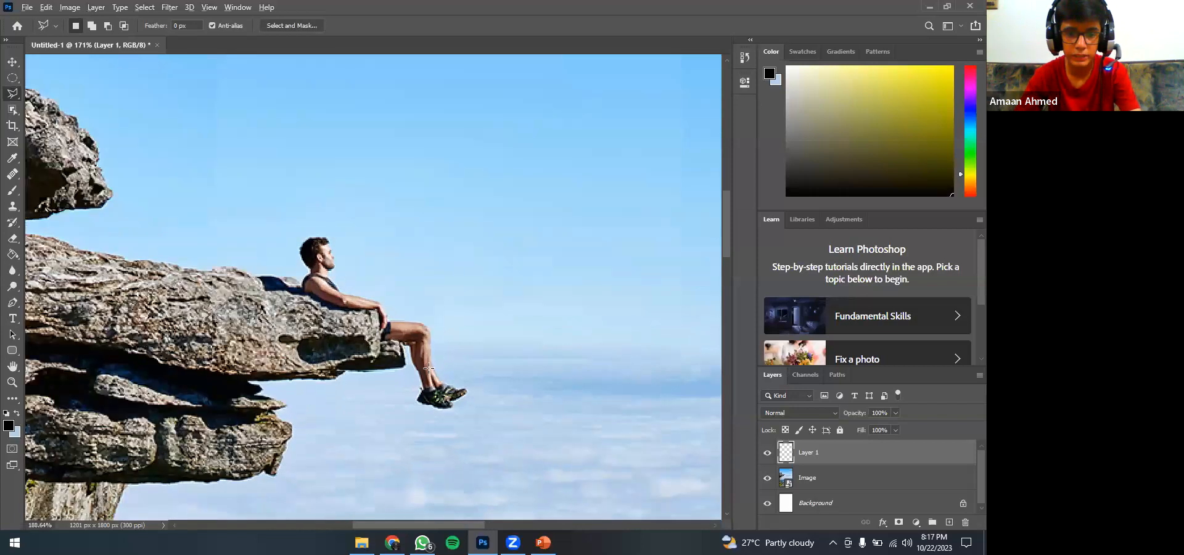
{"action": "scroll", "coordinate": [360, 327], "scroll_direction": "down", "scroll_amount": 2}
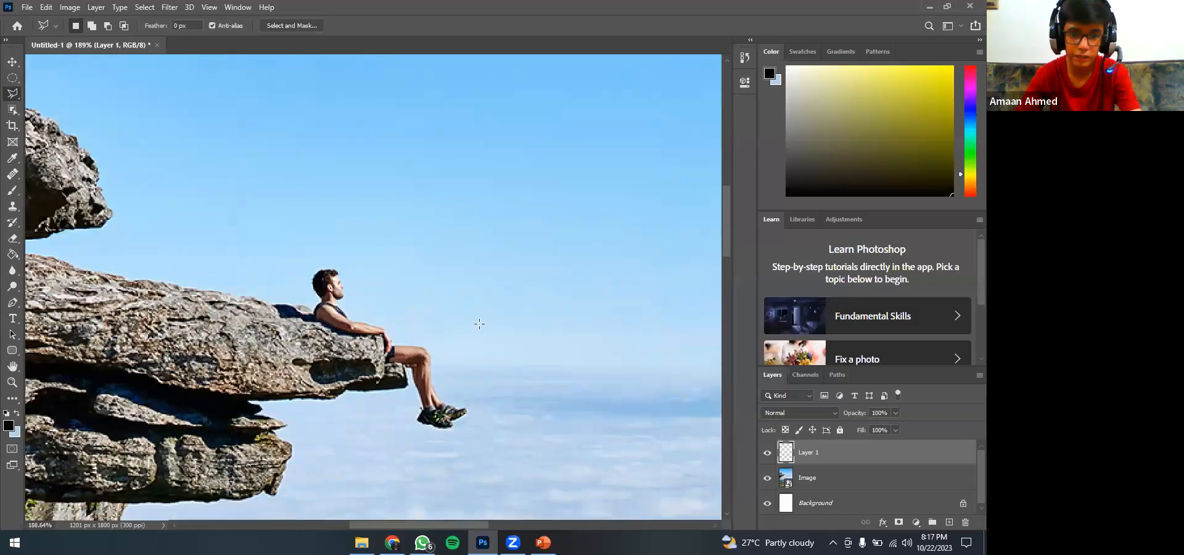
- Close the cliff document without saving and create a new blank 2400 x 1800 px document
{"action": "left_click", "coordinate": [158, 45]}
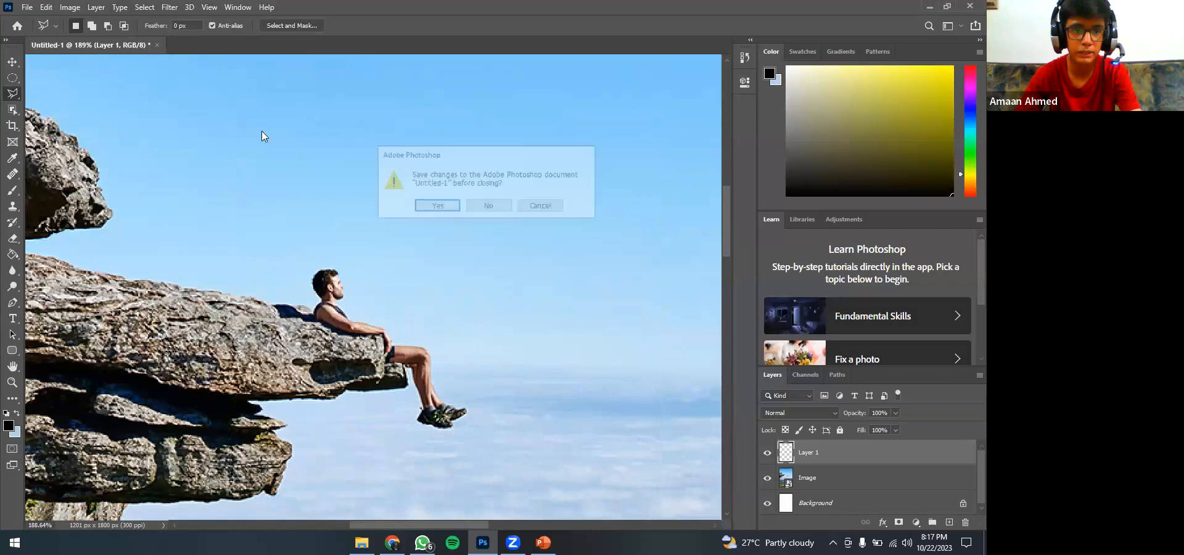
{"action": "left_click", "coordinate": [486, 206]}
{"action": "left_click", "coordinate": [52, 230]}
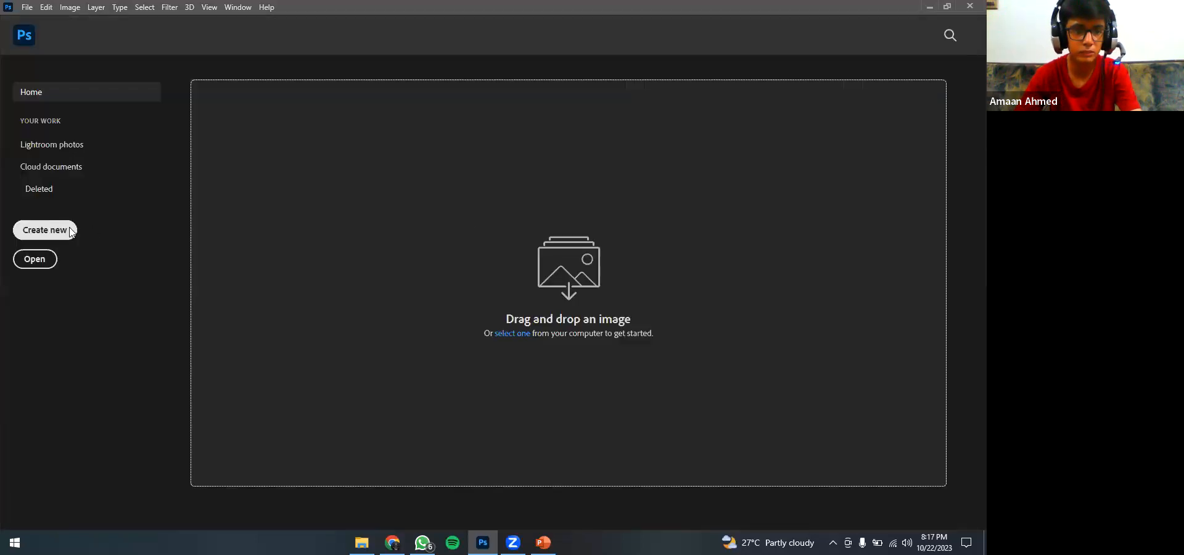
{"action": "left_click", "coordinate": [736, 456]}
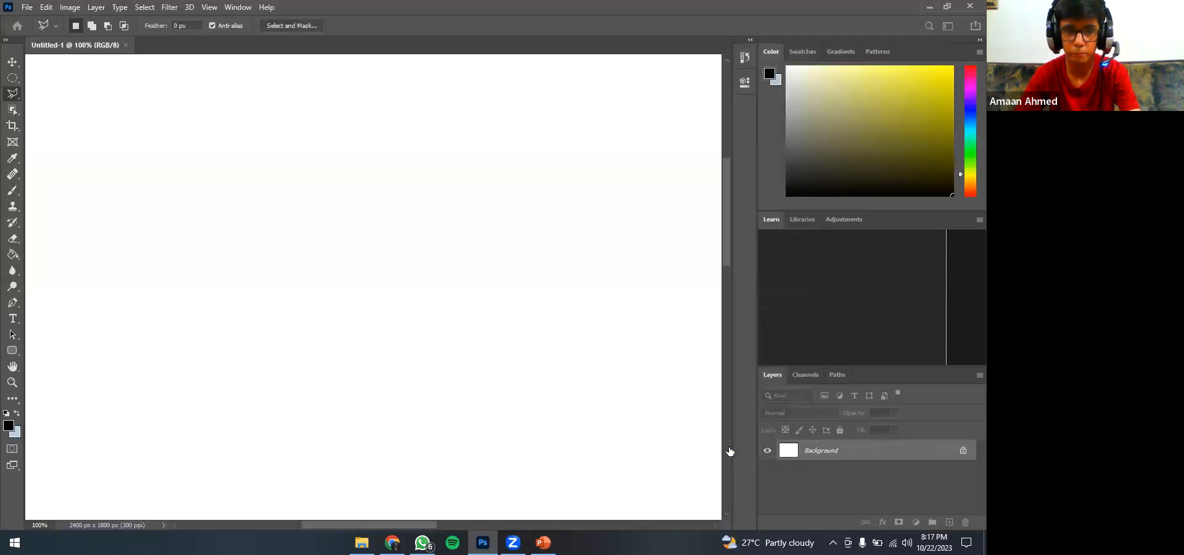
- Place the skyscraper photo pexels-dids-2467163 on the blank canvas
{"action": "left_click", "coordinate": [362, 543]}
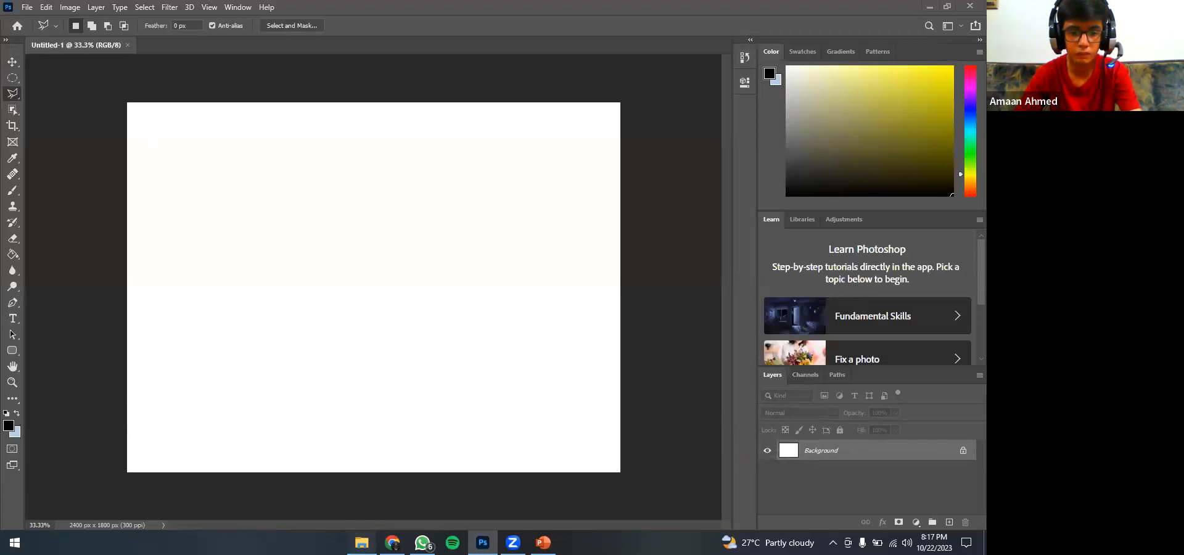
{"action": "left_click_drag", "start_coordinate": [317, 395], "coordinate": [317, 393]}
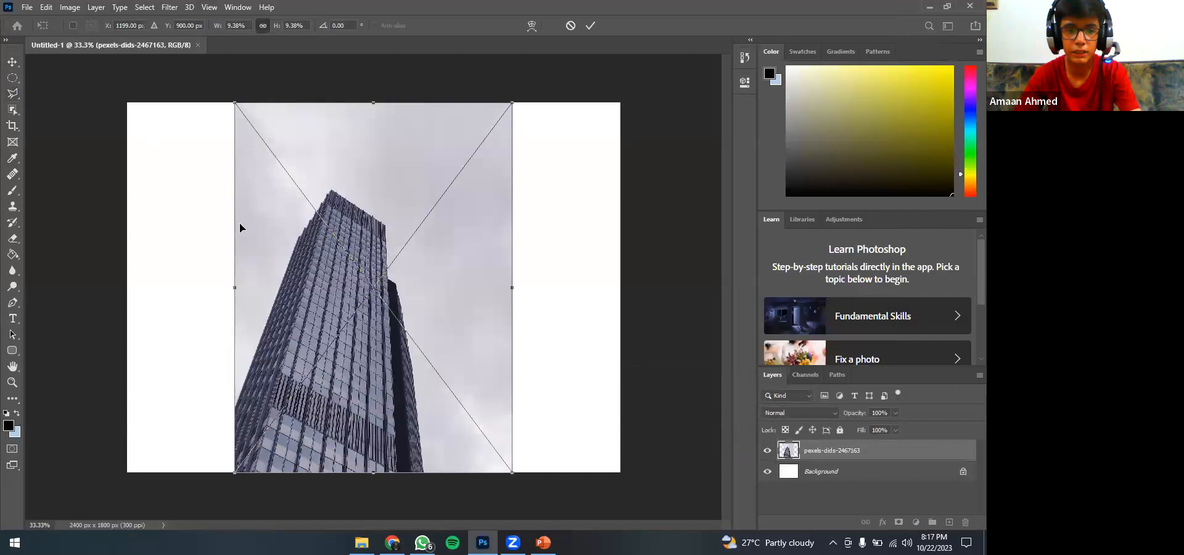
- Crop the white margins on both sides so the canvas fits the skyscraper photo at 1350 x 1800 px
{"action": "left_click", "coordinate": [7, 123]}
{"action": "right_click", "coordinate": [10, 129]}
{"action": "left_click", "coordinate": [48, 127]}
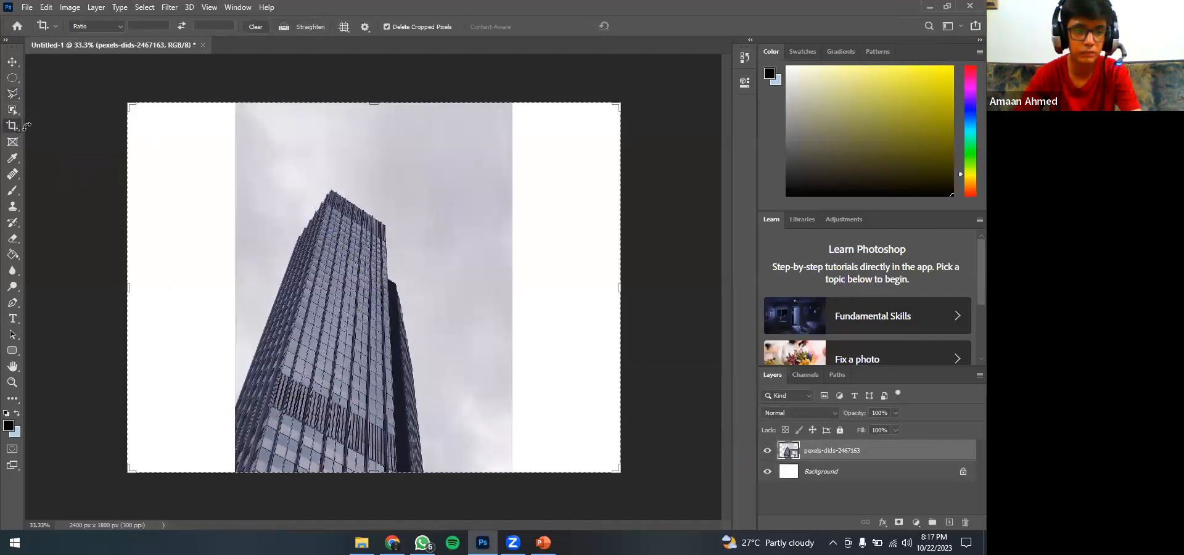
{"action": "left_click_drag", "start_coordinate": [127, 288], "coordinate": [181, 288]}
{"action": "left_click_drag", "start_coordinate": [563, 287], "coordinate": [512, 289]}
{"action": "key", "text": "Return"}
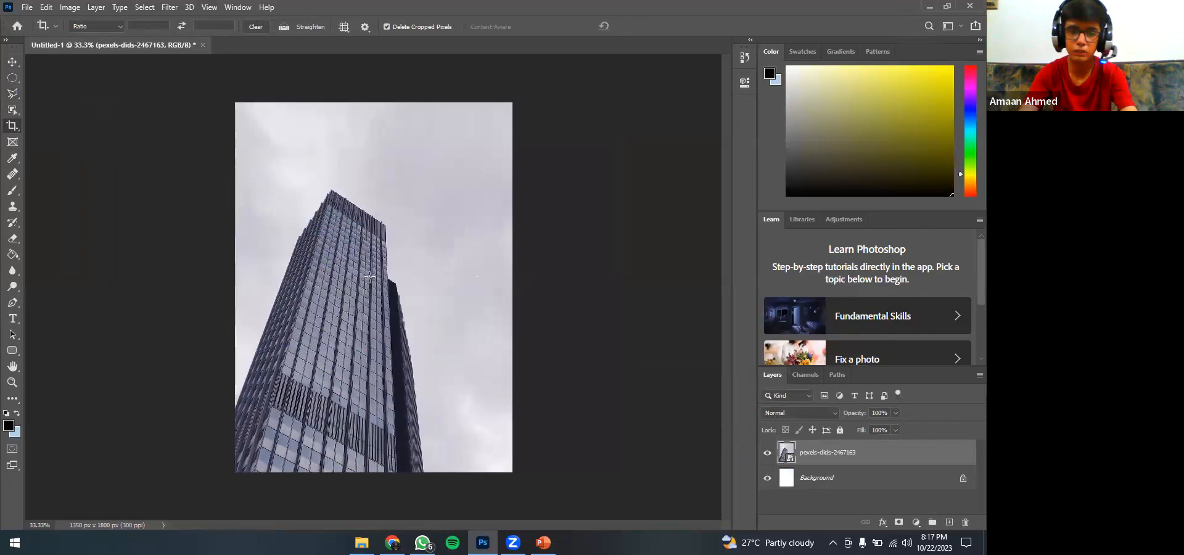
- Try to outline the skyscraper with the Polygonal Lasso tool, starting along its slanted left edge
{"action": "right_click", "coordinate": [12, 93]}
{"action": "left_click", "coordinate": [61, 104]}
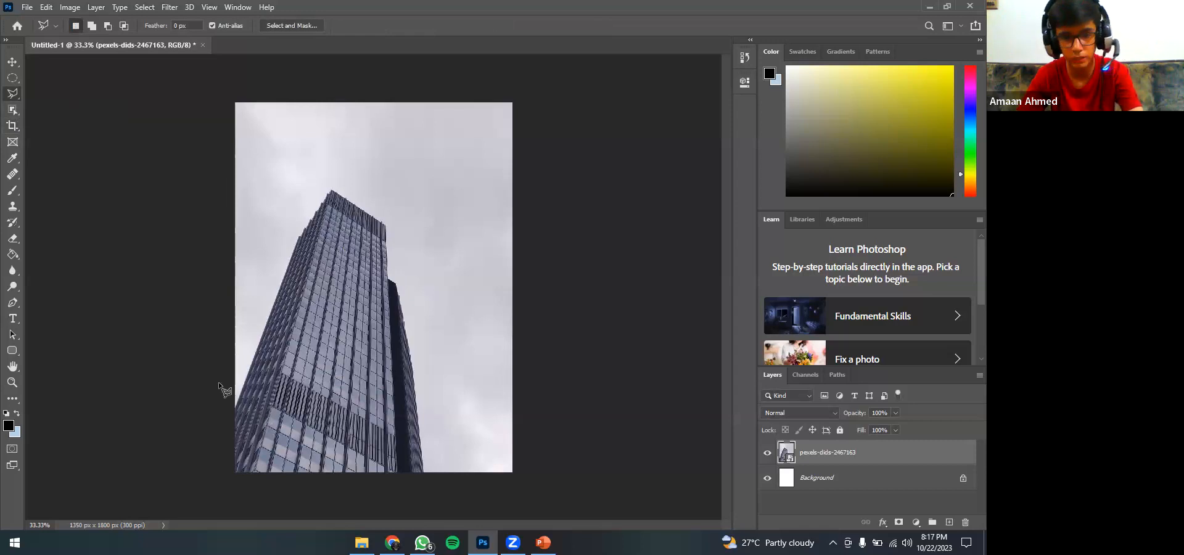
{"action": "scroll", "coordinate": [223, 391], "scroll_direction": "up", "scroll_amount": 5}
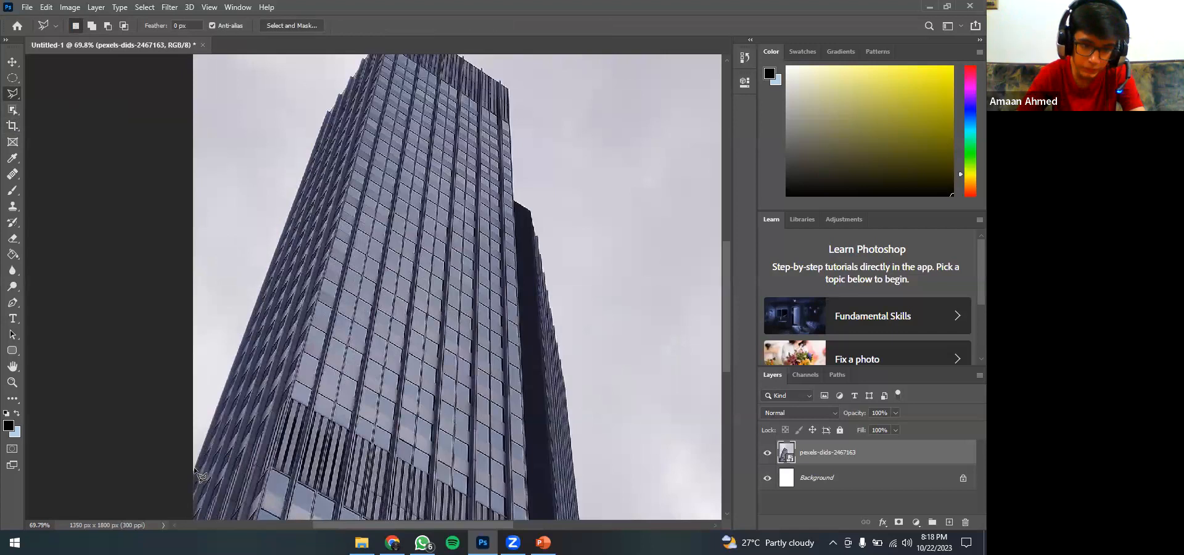
{"action": "left_click", "coordinate": [195, 466]}
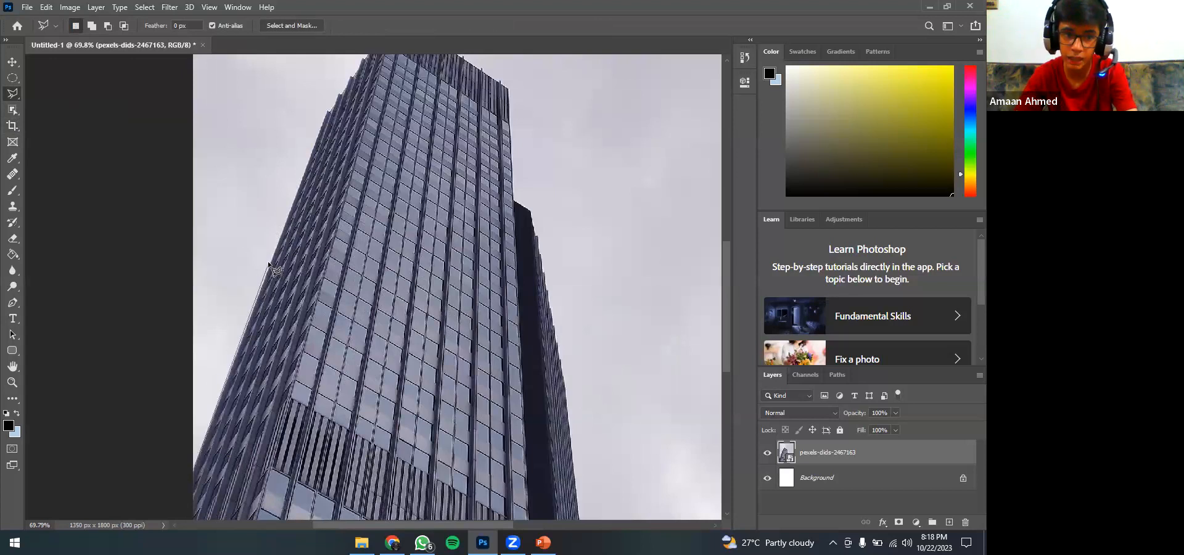
{"action": "left_click", "coordinate": [280, 211]}
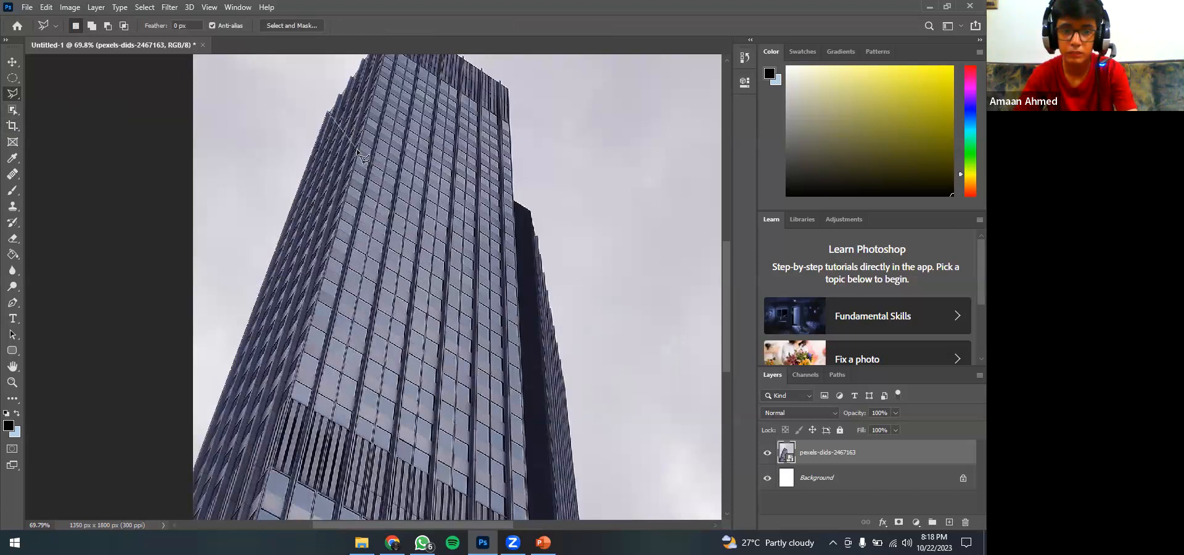
{"action": "left_click", "coordinate": [534, 185]}
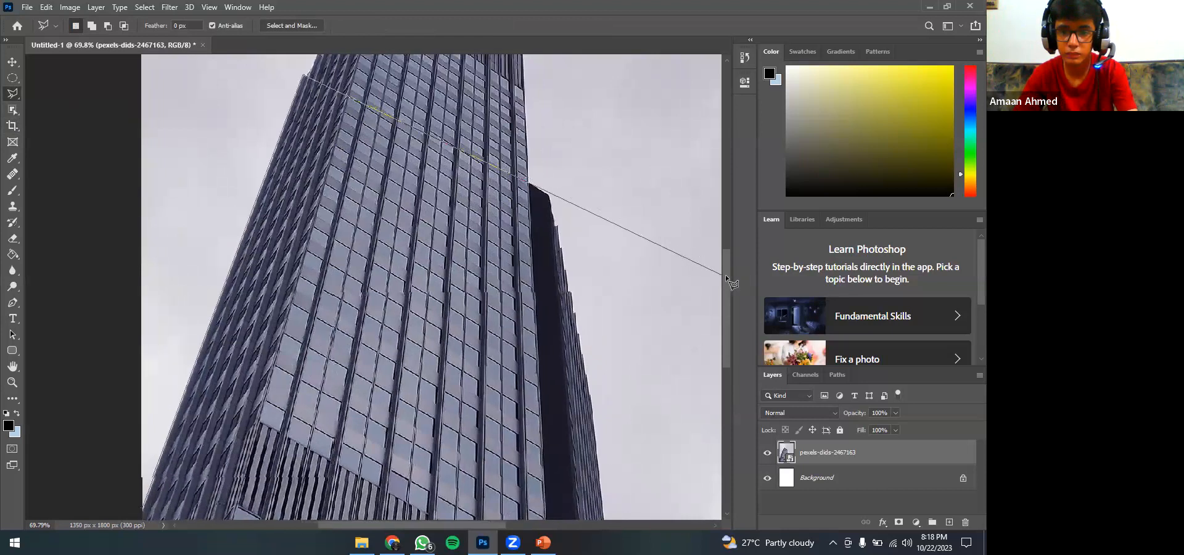
{"action": "left_click", "coordinate": [729, 282]}
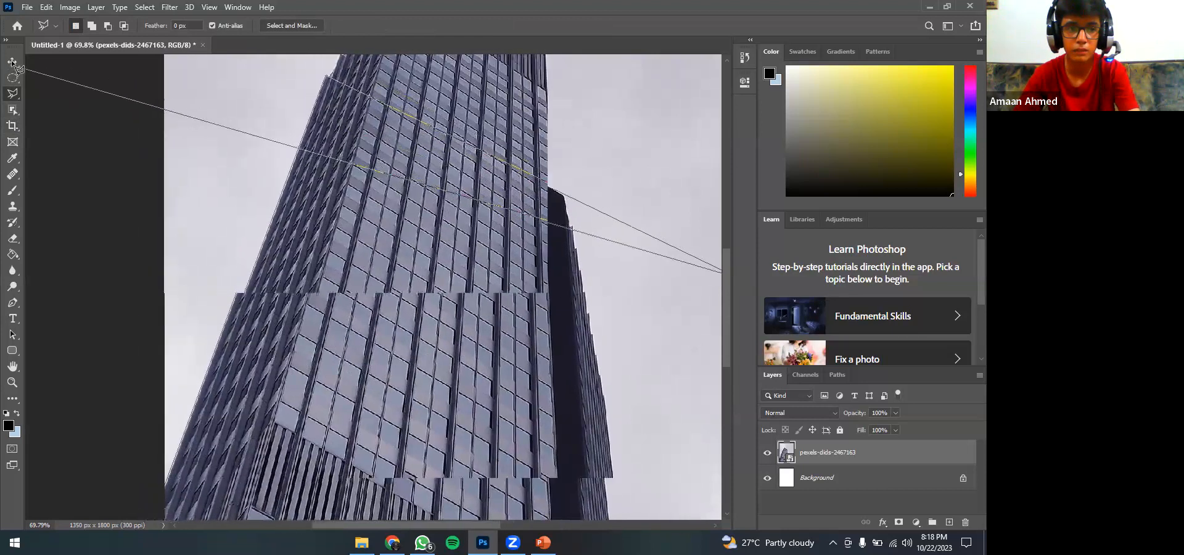
{"action": "key", "text": "Escape"}
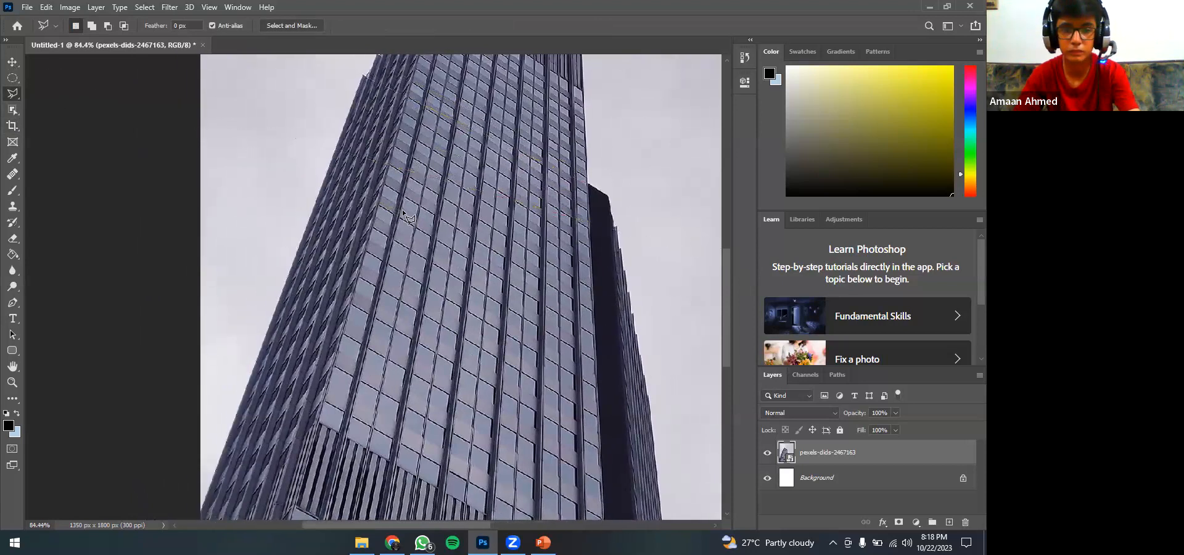
{"action": "scroll", "coordinate": [370, 190], "scroll_direction": "up", "scroll_amount": 3}
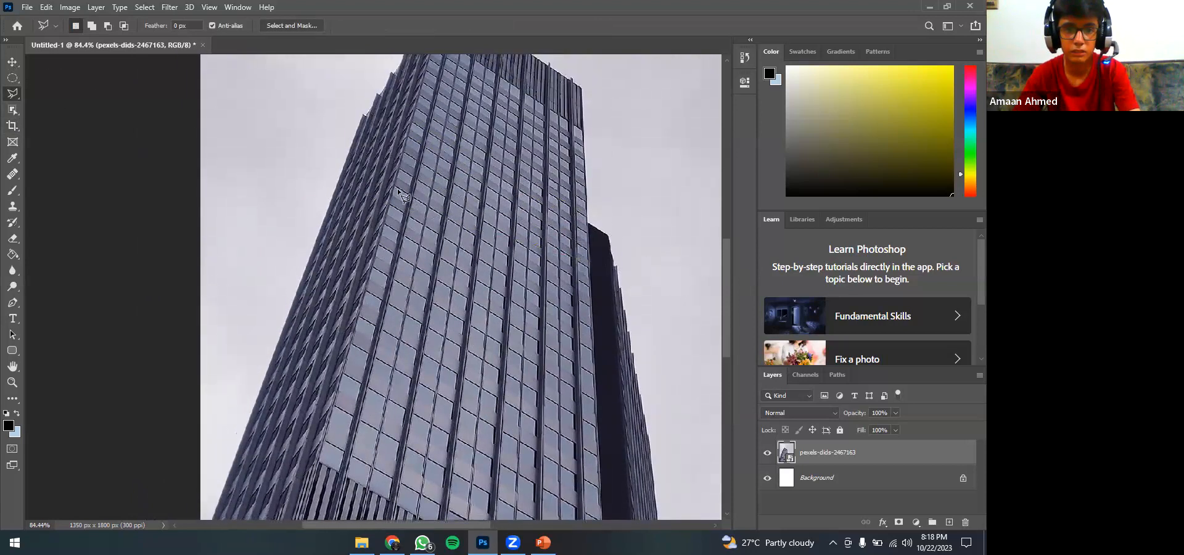
{"action": "scroll", "coordinate": [407, 199], "scroll_direction": "down", "scroll_amount": 4}
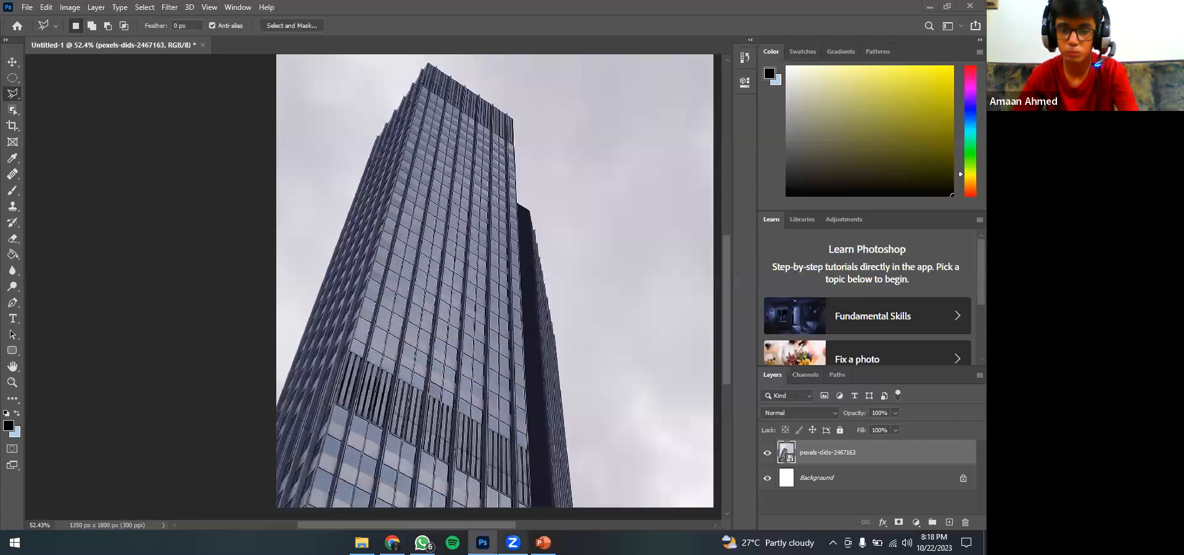
{"action": "right_click", "coordinate": [512, 543]}
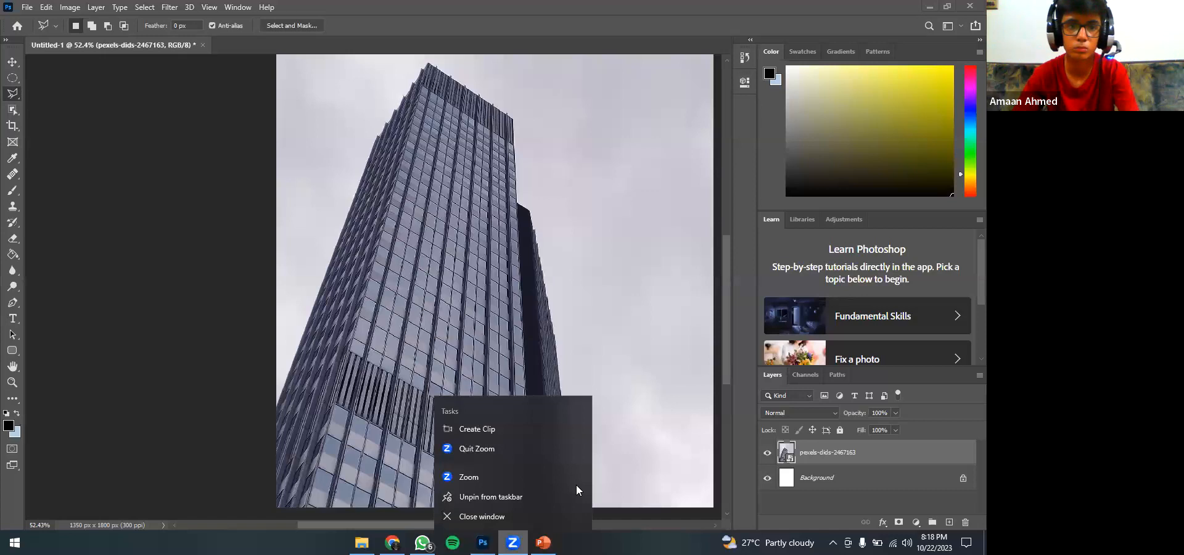
{"action": "left_click", "coordinate": [576, 484]}
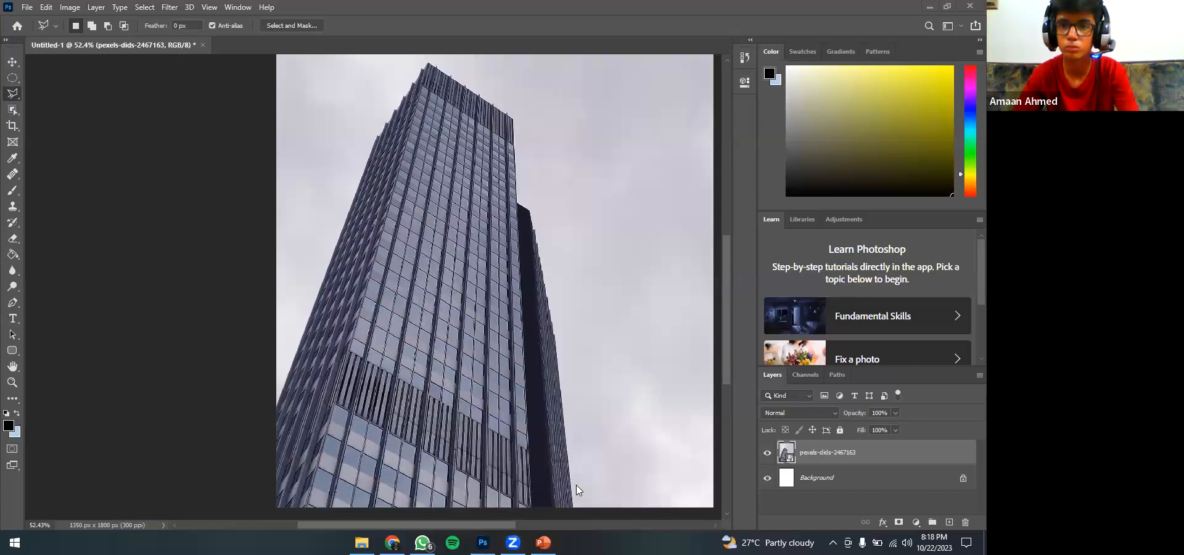
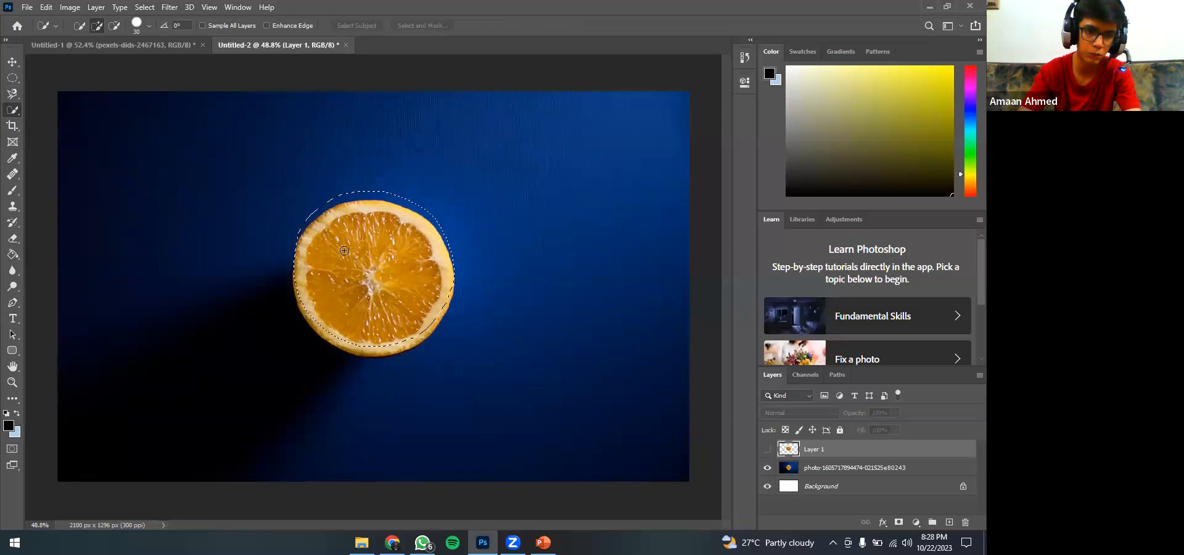
{"action": "right_click", "coordinate": [160, 200]}
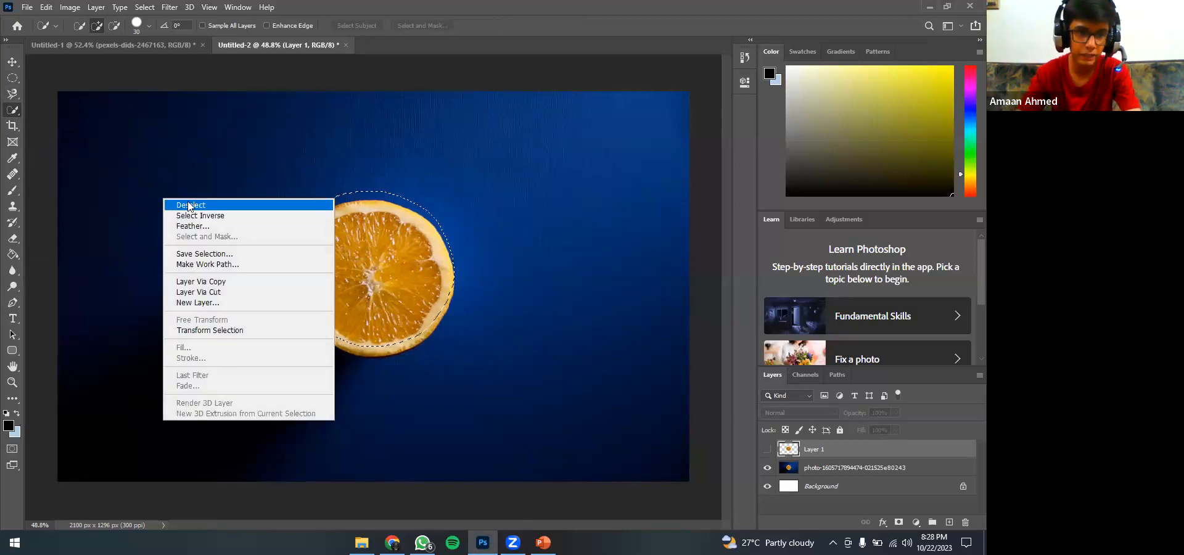
{"action": "left_click", "coordinate": [176, 158]}
{"action": "scroll", "coordinate": [176, 230], "scroll_direction": "up", "scroll_amount": 2}
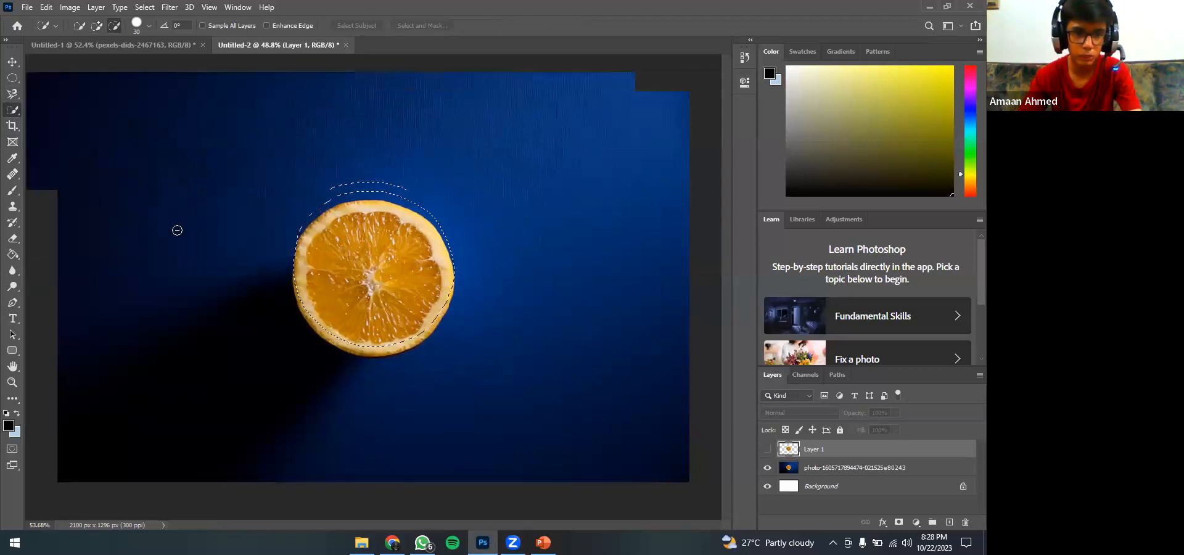
{"action": "scroll", "coordinate": [177, 231], "scroll_direction": "down", "scroll_amount": 1}
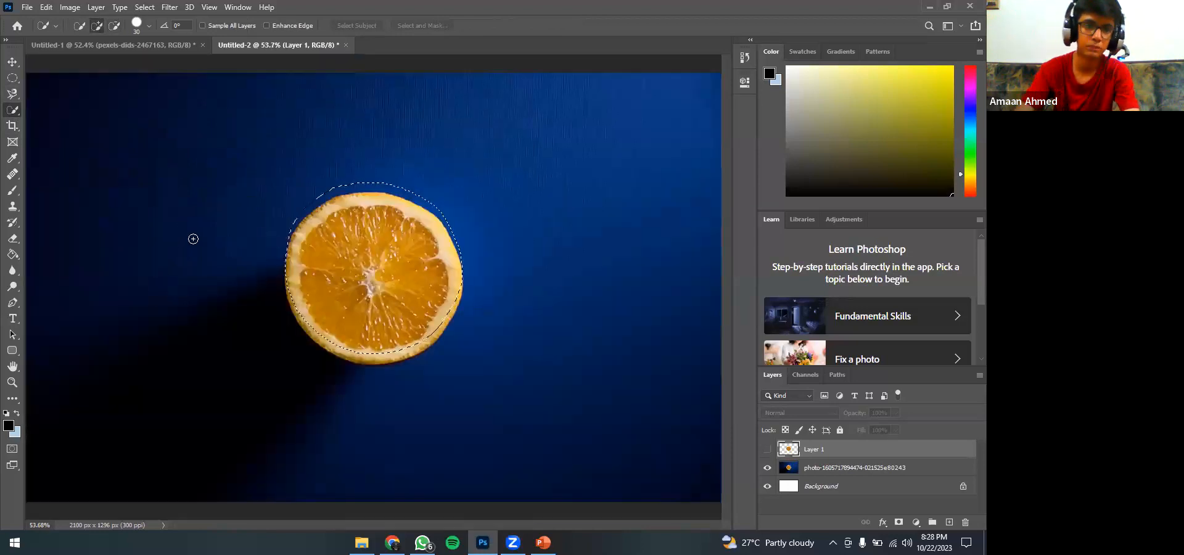
- Switch to the Magic Wand tool and back to the Quick Selection tool
{"action": "right_click", "coordinate": [12, 112]}
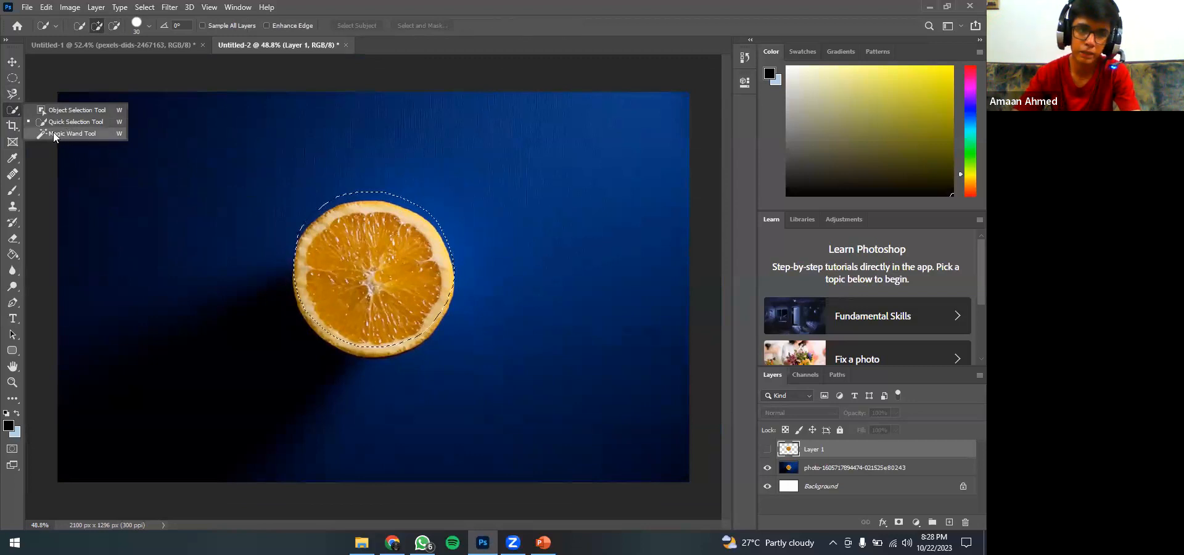
{"action": "left_click", "coordinate": [54, 133]}
{"action": "right_click", "coordinate": [16, 114]}
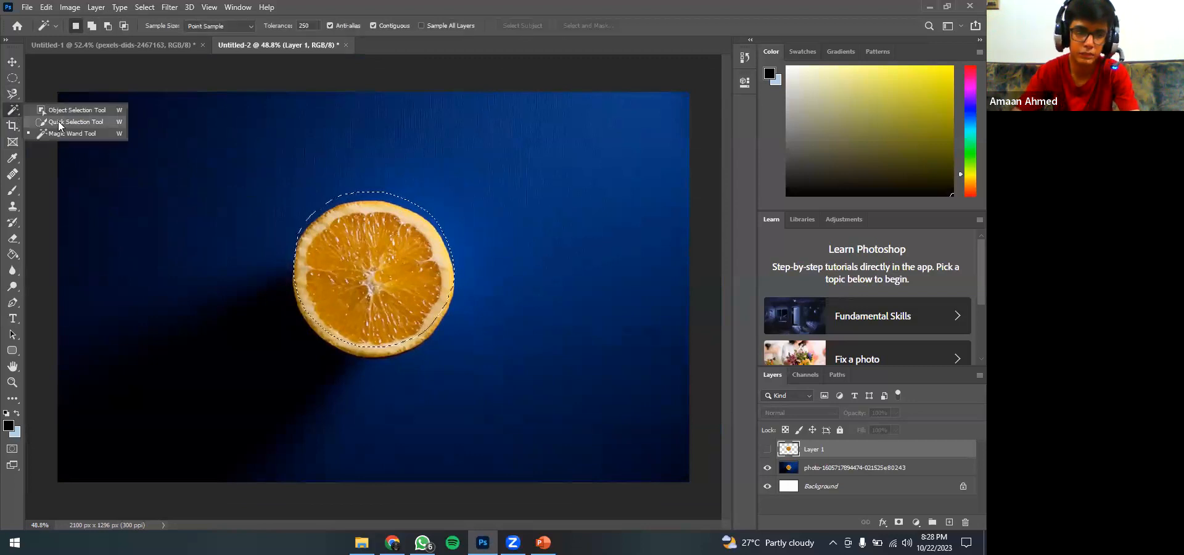
{"action": "left_click", "coordinate": [59, 123]}
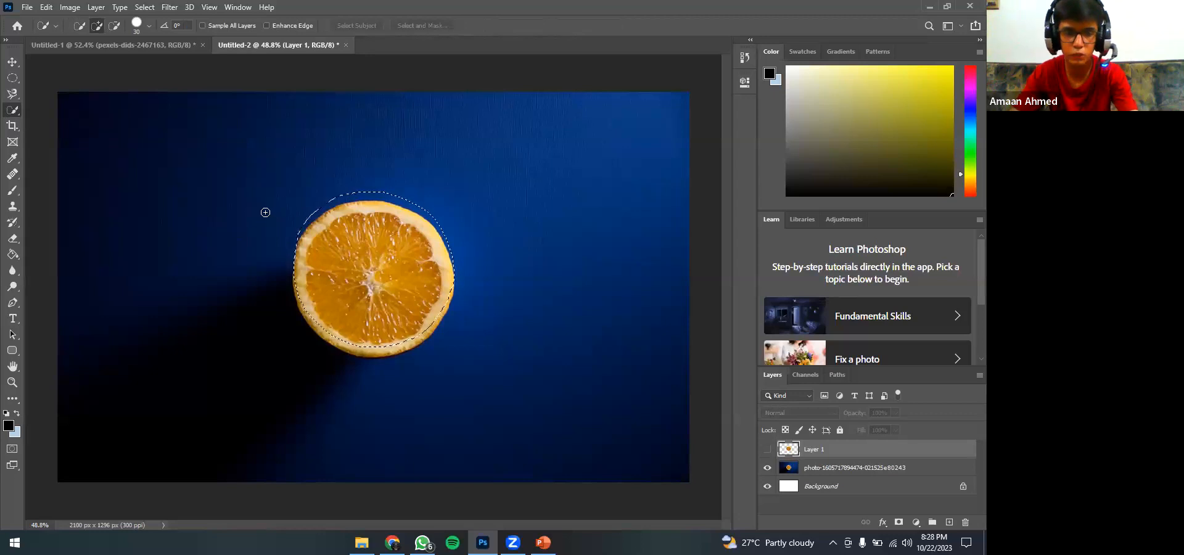
- Shift the orange photo slightly right and down with the Move tool, and offset its selected slice to the left
{"action": "left_click", "coordinate": [13, 61]}
{"action": "left_click_drag", "start_coordinate": [215, 207], "coordinate": [225, 211]}
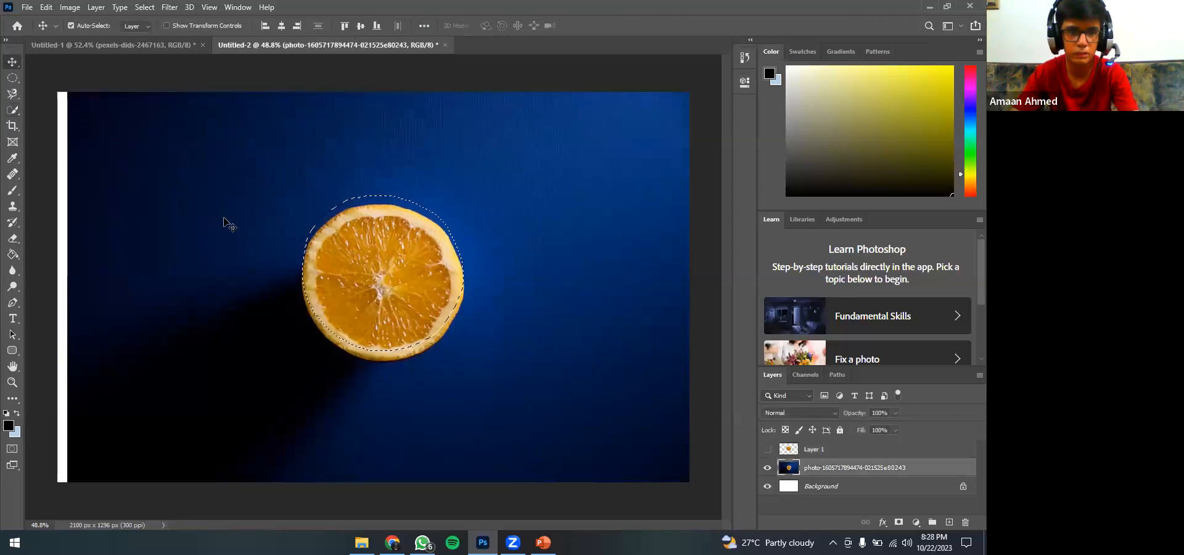
- Delete the hidden Layer 1 from the orange document
{"action": "left_click", "coordinate": [833, 452]}
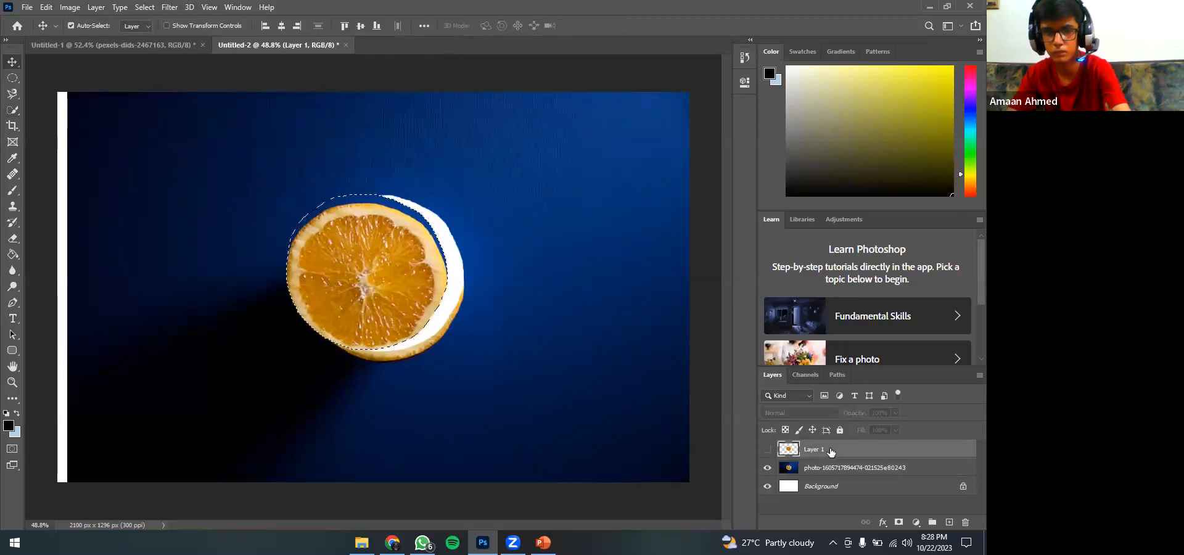
{"action": "left_click", "coordinate": [965, 522]}
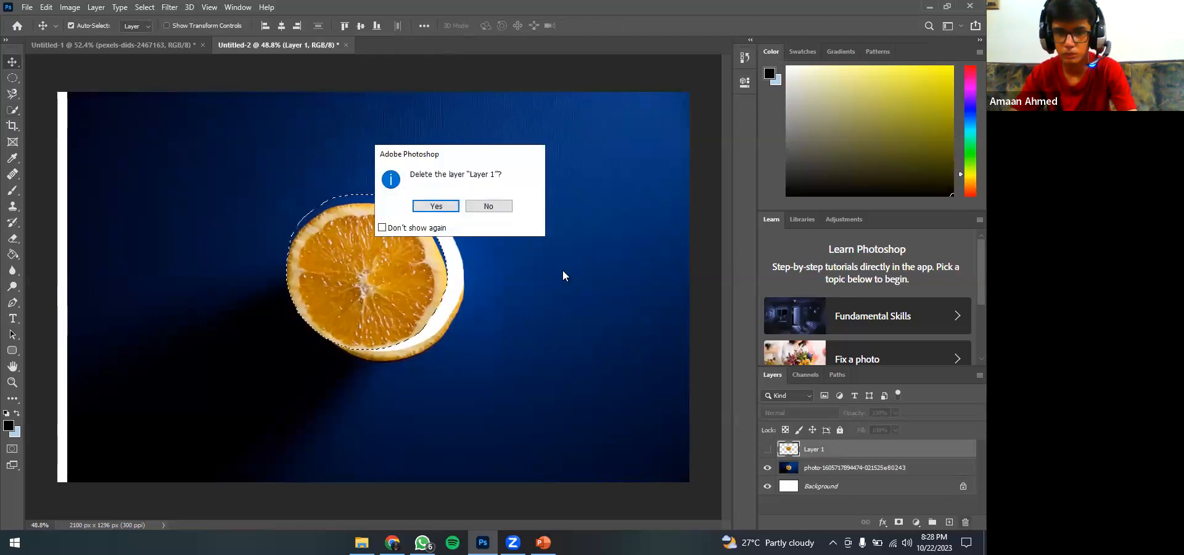
{"action": "left_click", "coordinate": [433, 206]}
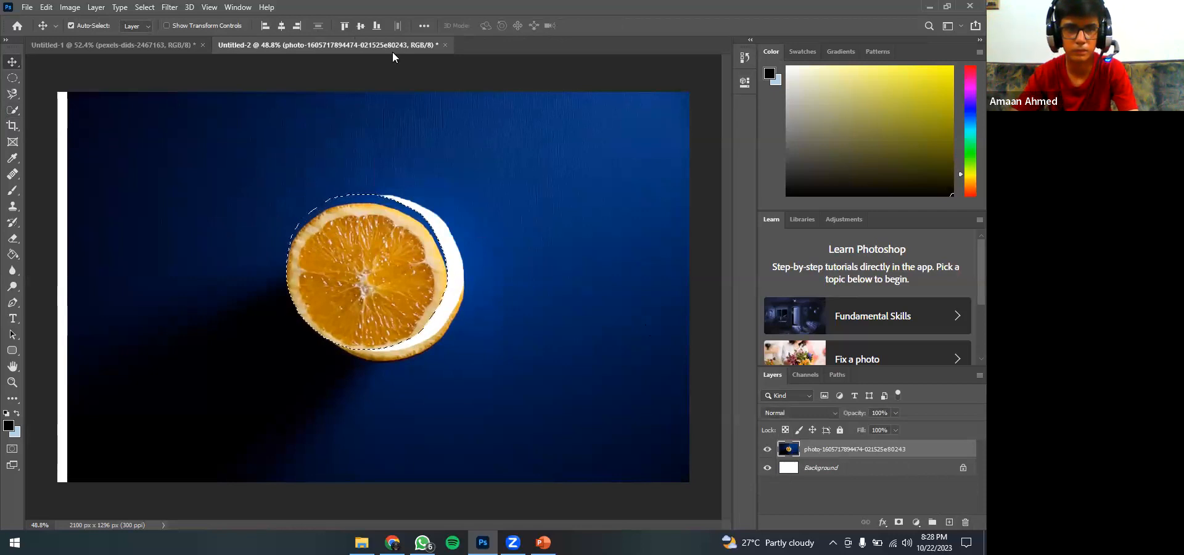
- Deselect the orange slice, undo the deselection, and close the orange document without saving its changes
{"action": "key", "text": "ctrl+d"}
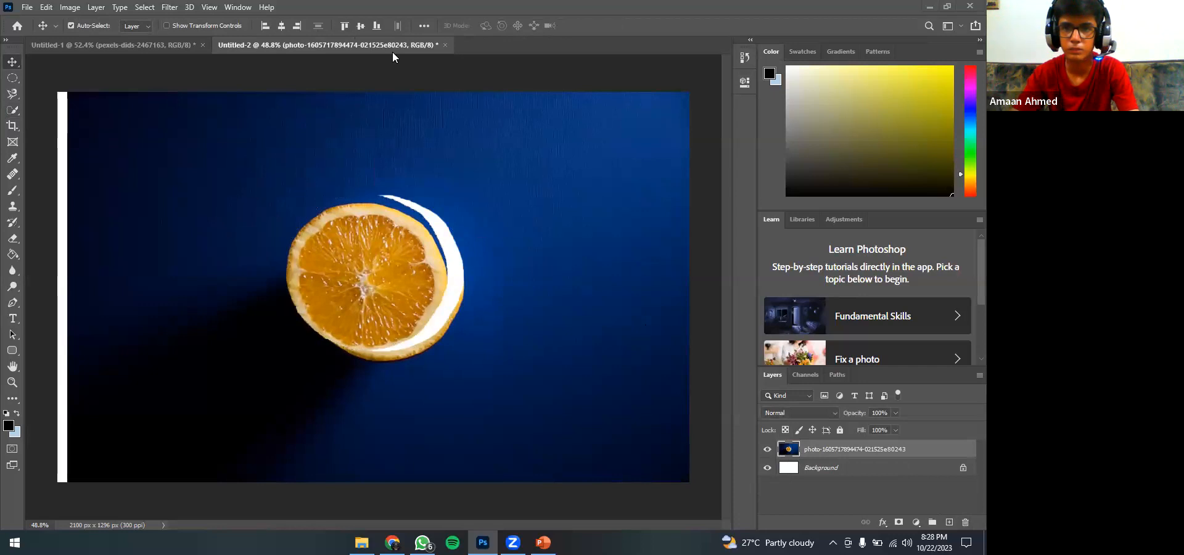
{"action": "key", "text": "ctrl+z"}
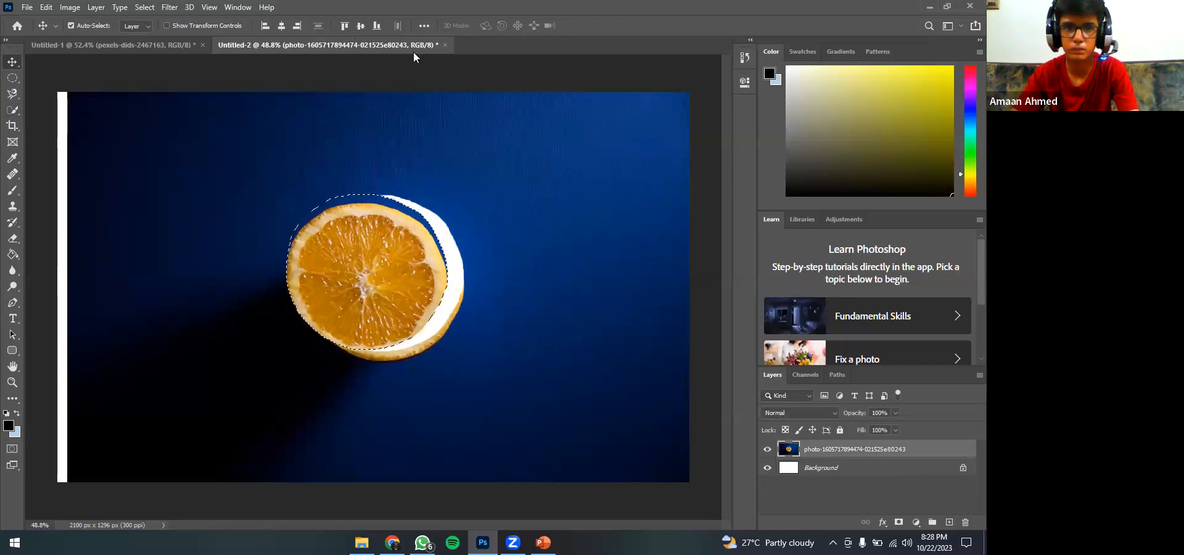
{"action": "key", "text": "ctrl+w"}
{"action": "left_click", "coordinate": [492, 204]}
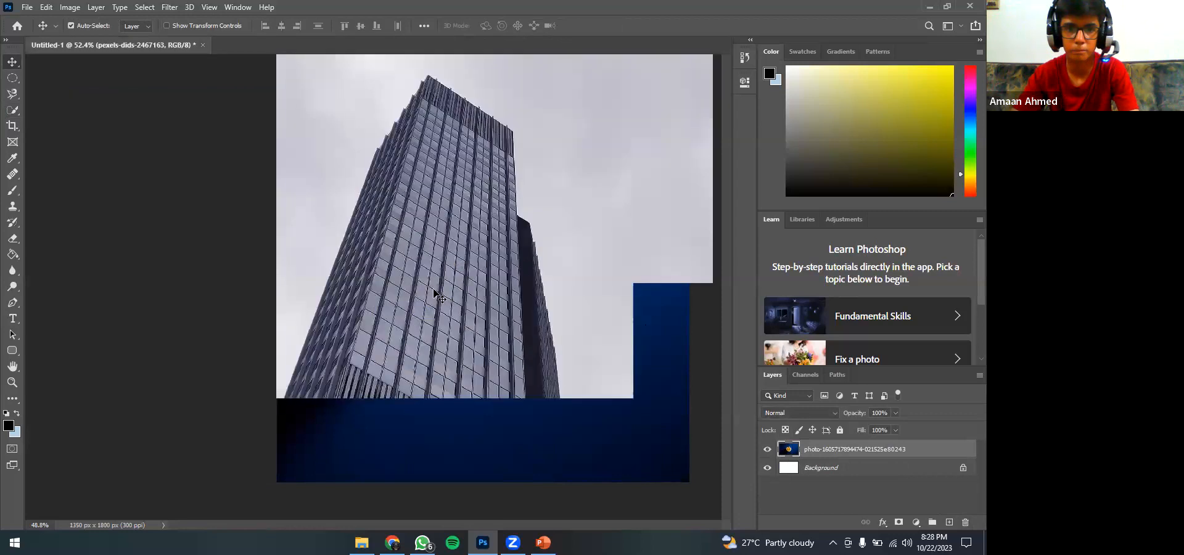
- Create a new document at the Default Photoshop Size, 7 x 5 in at 300 ppi with a white background
{"action": "left_click", "coordinate": [27, 7]}
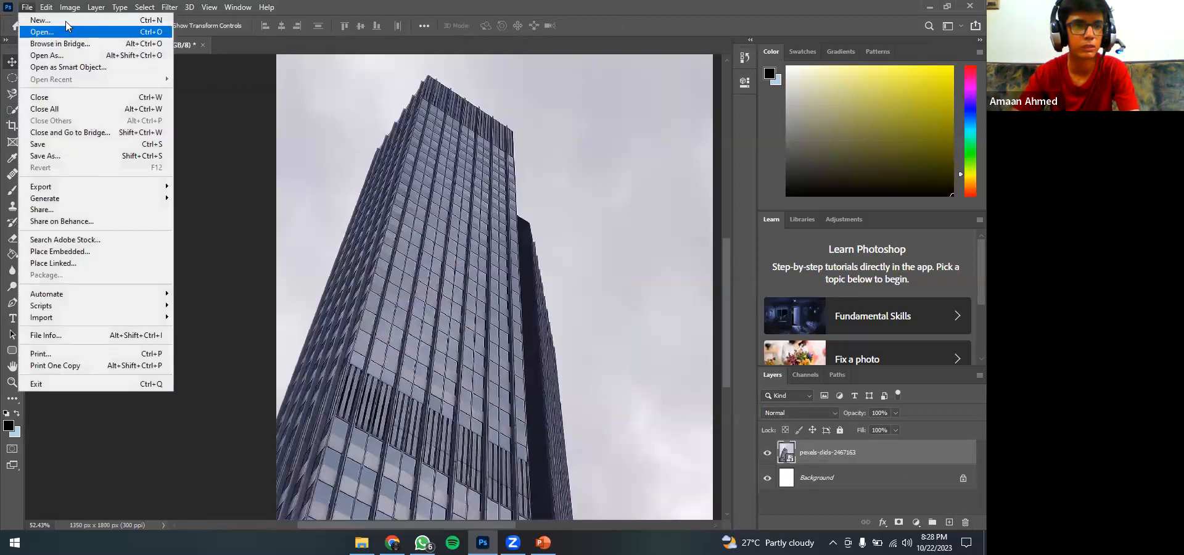
{"action": "left_click", "coordinate": [37, 19]}
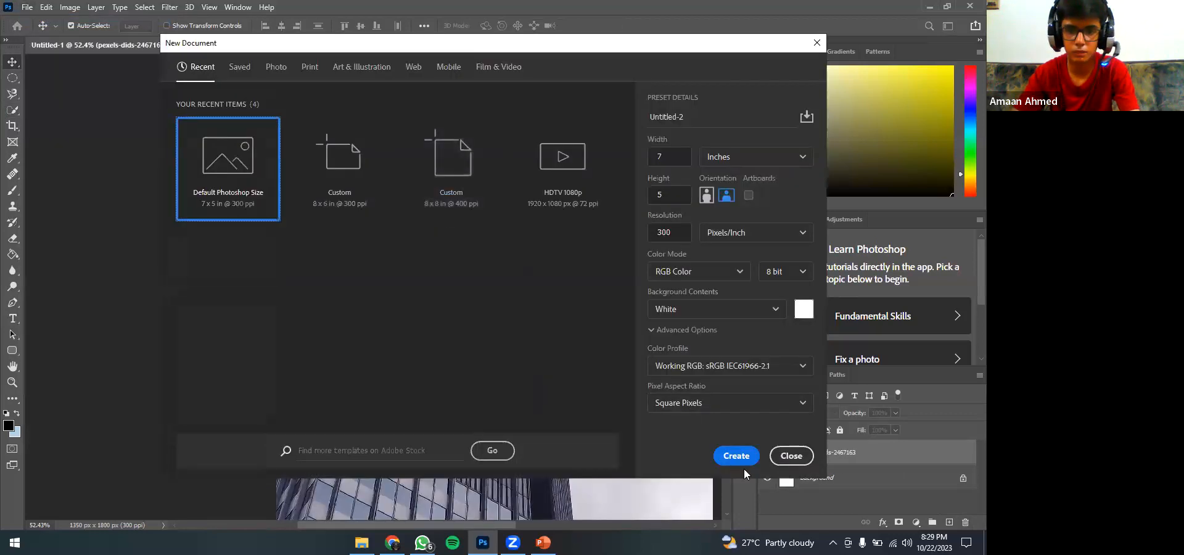
{"action": "left_click", "coordinate": [736, 458]}
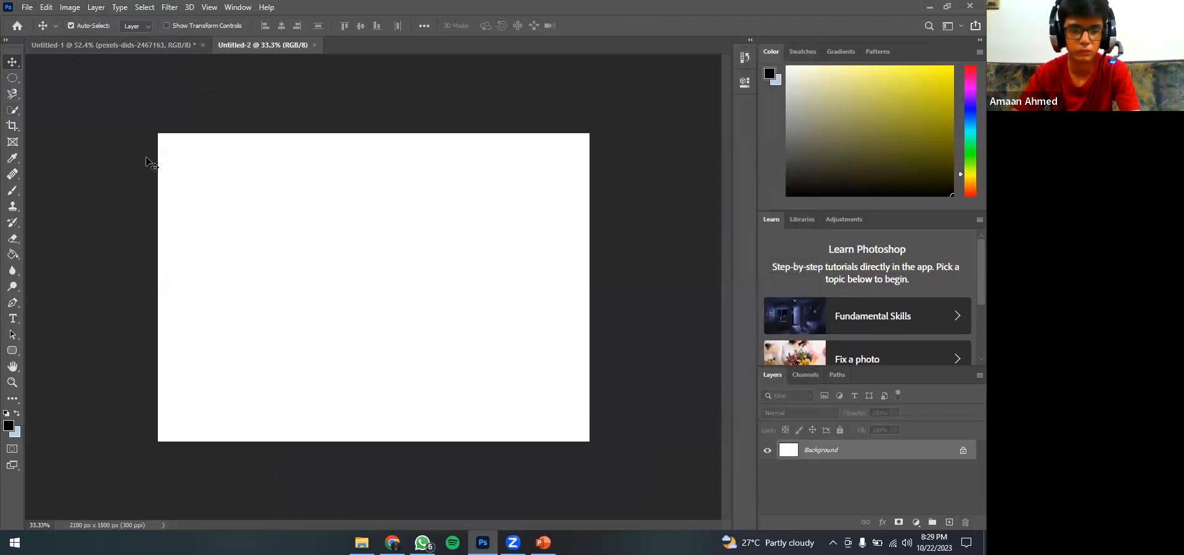
- Place the orange picture from the Photoshop pics folder onto the blank canvas at its fitted size
{"action": "left_click", "coordinate": [24, 8]}
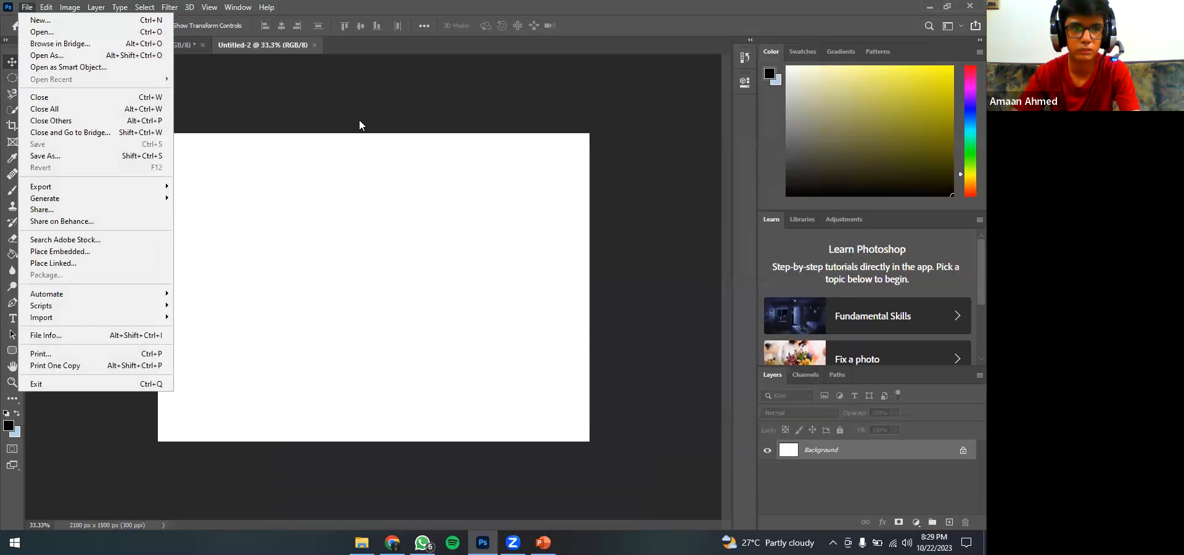
{"action": "left_click", "coordinate": [357, 209]}
{"action": "left_click", "coordinate": [361, 542]}
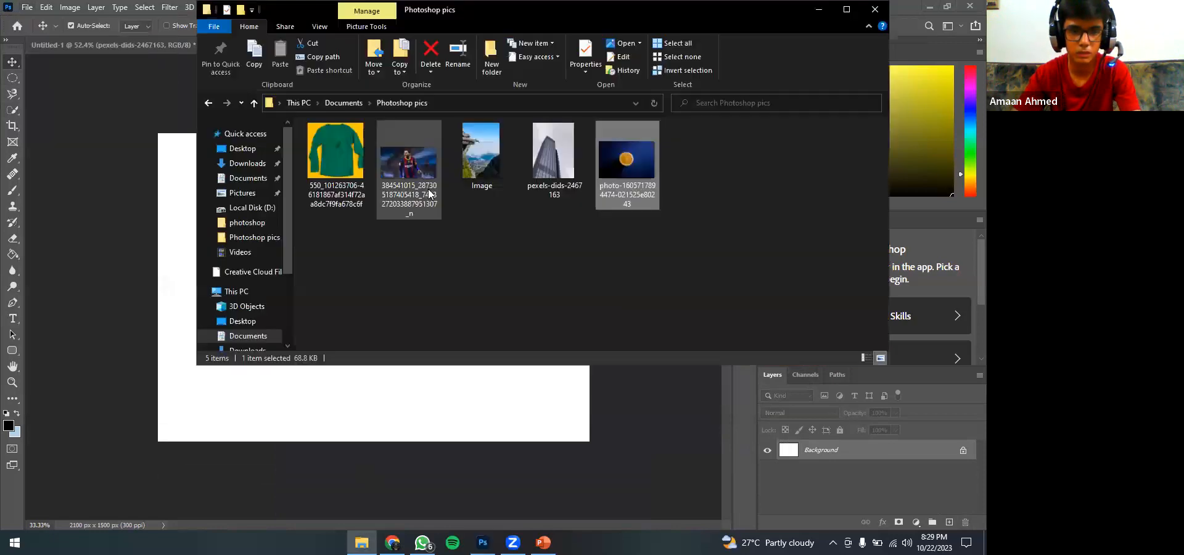
{"action": "left_click_drag", "start_coordinate": [631, 163], "coordinate": [164, 227]}
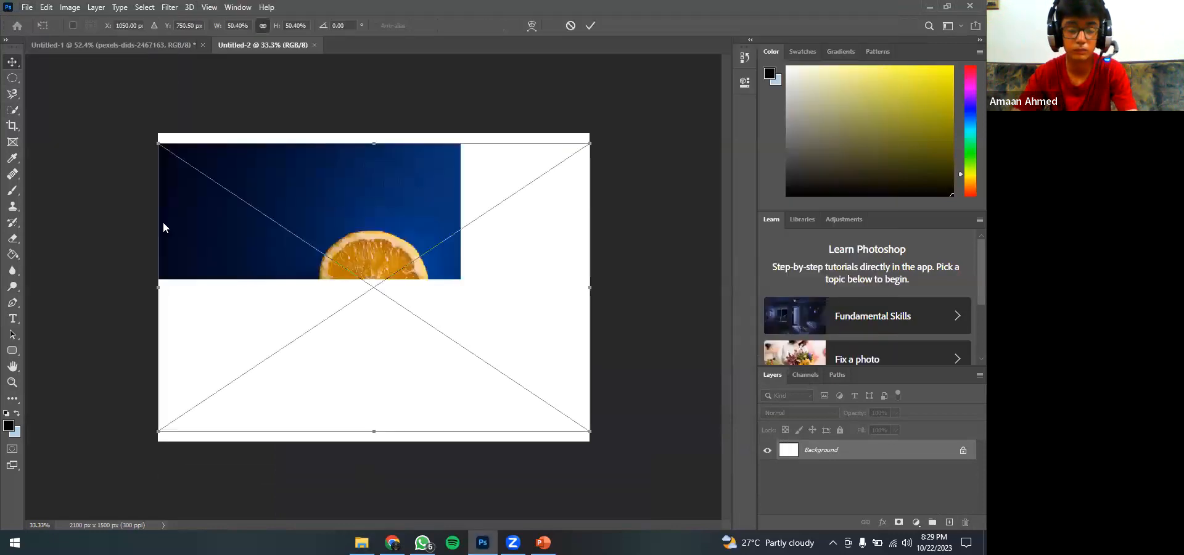
{"action": "key", "text": "Return"}
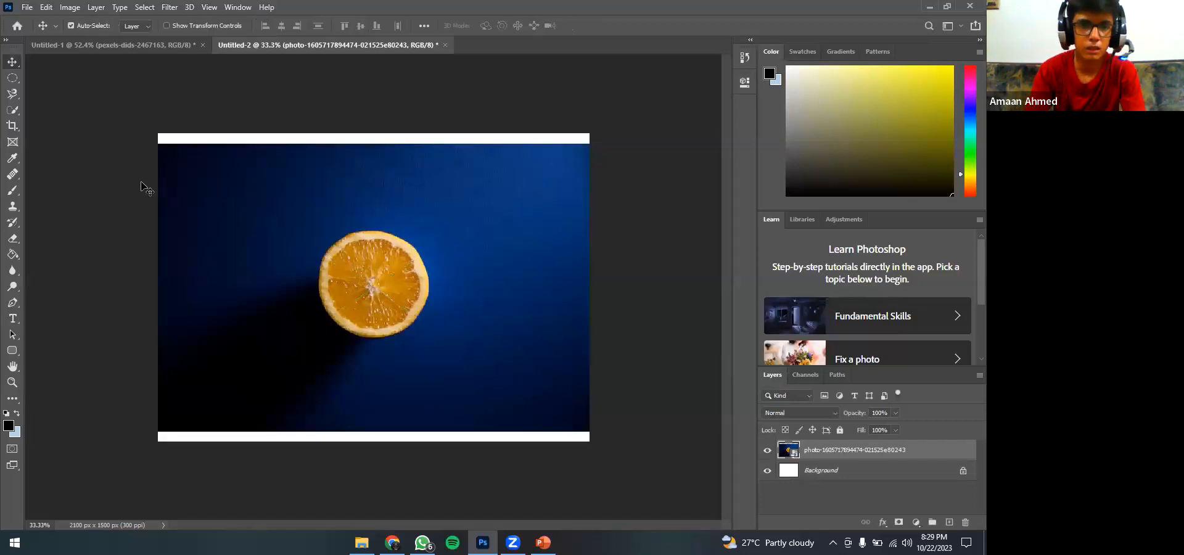
- Crop the canvas on all sides to 1848 x 1272 px, cutting off the white strips around the orange photo
{"action": "left_click", "coordinate": [17, 116]}
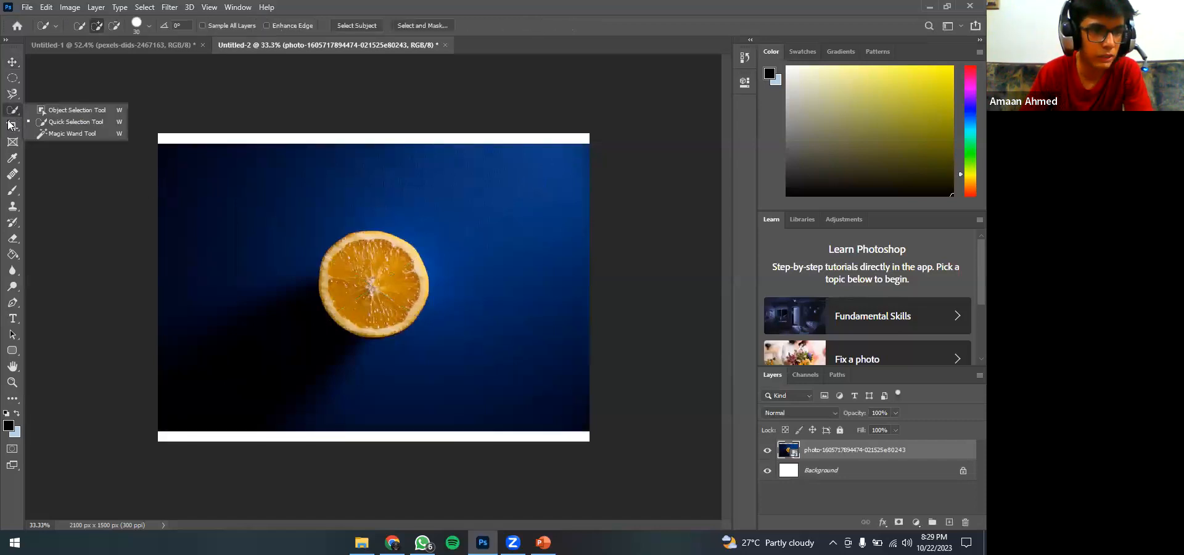
{"action": "left_click", "coordinate": [10, 125]}
{"action": "left_click_drag", "start_coordinate": [163, 135], "coordinate": [174, 142]}
{"action": "left_click_drag", "start_coordinate": [375, 433], "coordinate": [375, 418]}
{"action": "left_click_drag", "start_coordinate": [581, 292], "coordinate": [568, 292]}
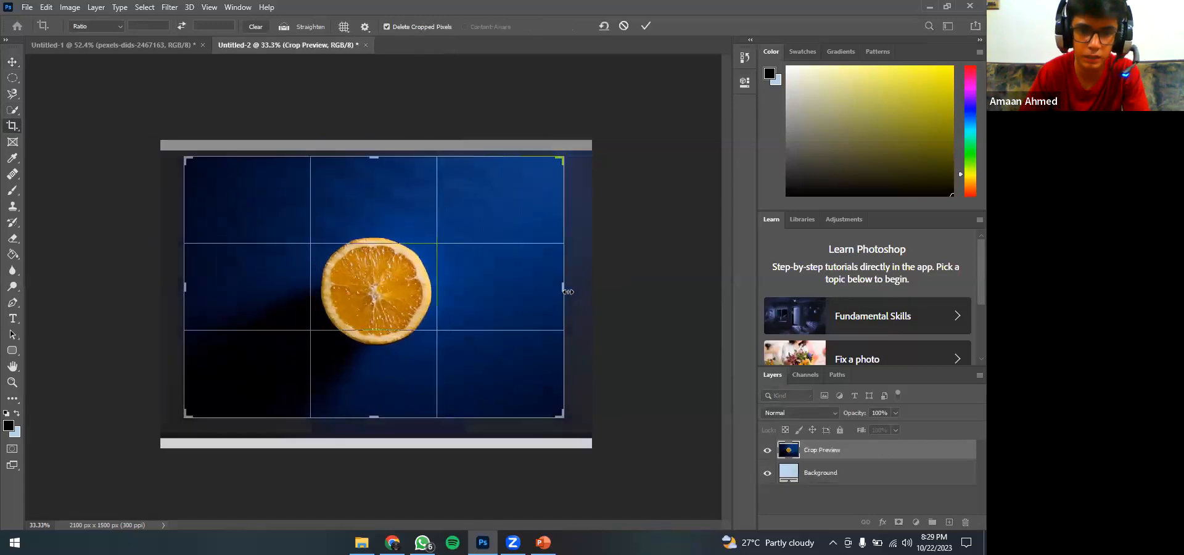
{"action": "key", "text": "Return"}
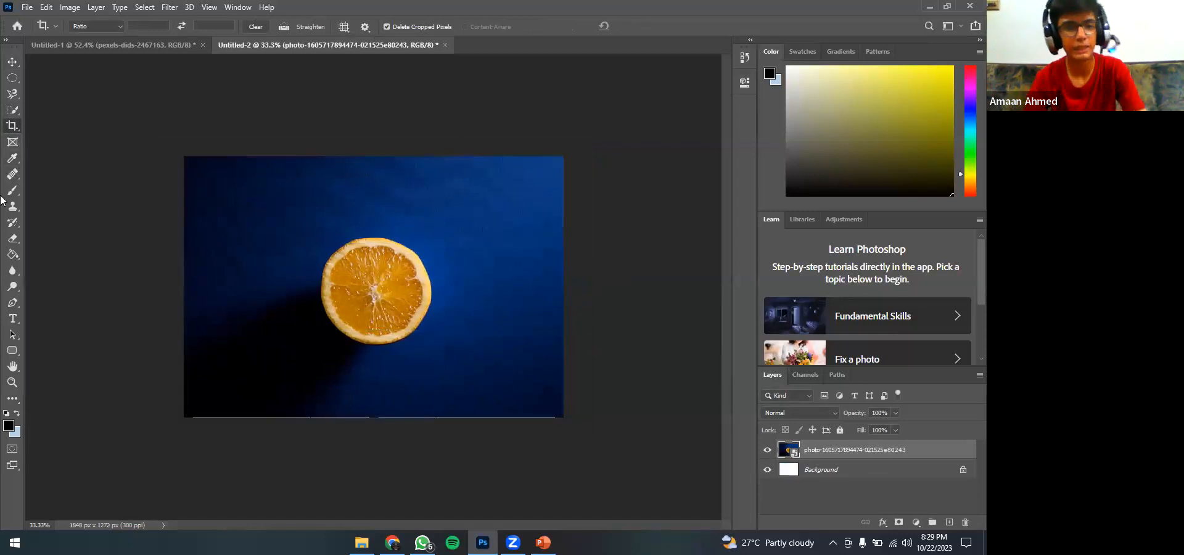
- Sample the pale rind color at the orange's upper edge as the foreground color with the Eyedropper tool
{"action": "left_click", "coordinate": [13, 158]}
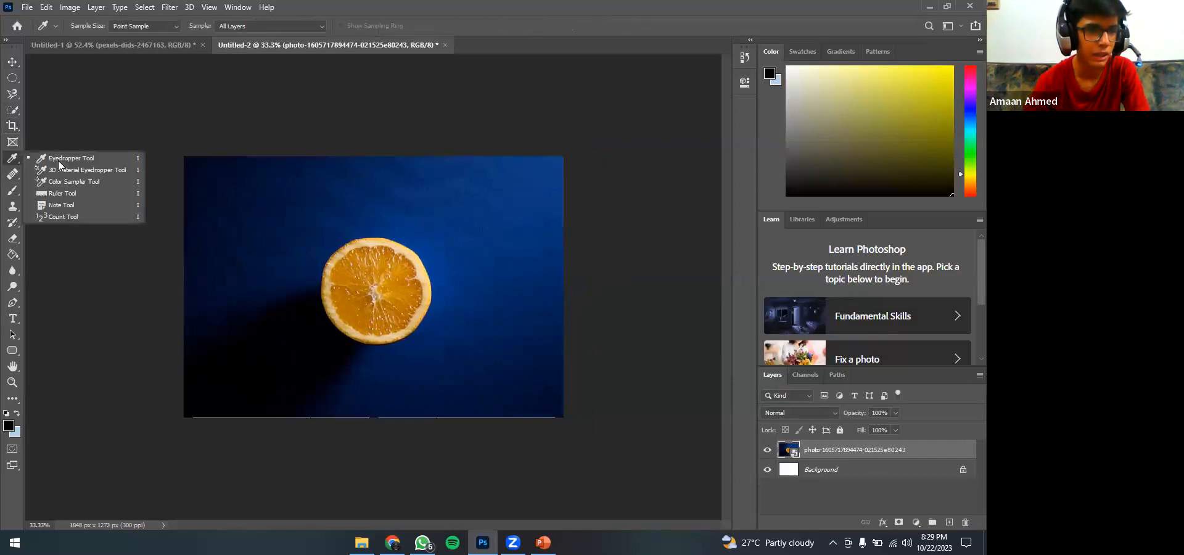
{"action": "left_click", "coordinate": [60, 163]}
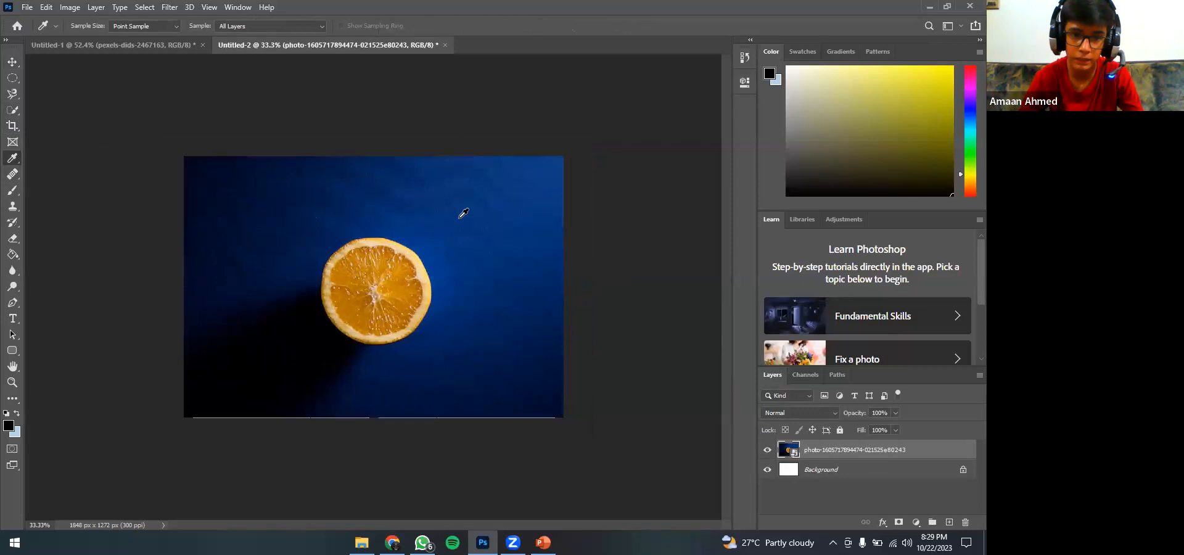
{"action": "left_click", "coordinate": [356, 245]}
{"action": "left_click", "coordinate": [352, 246]}
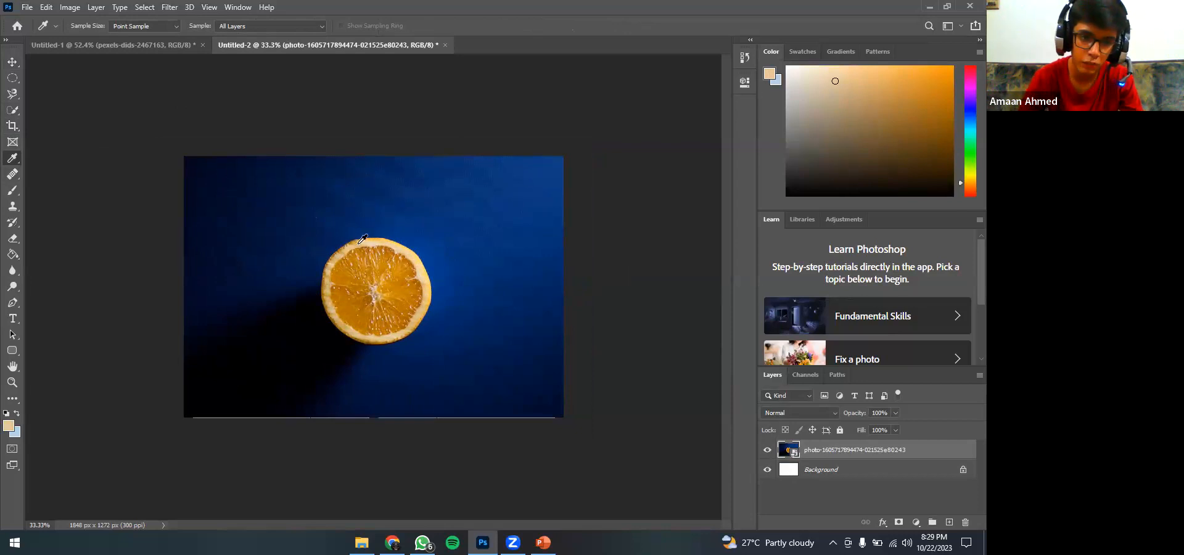
{"action": "left_click", "coordinate": [362, 244]}
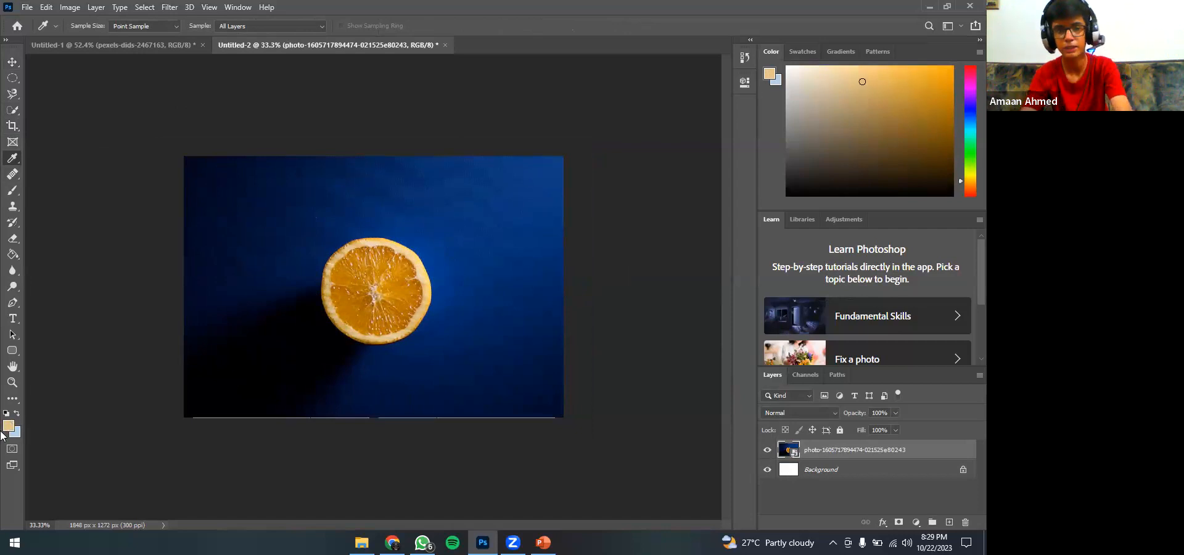
- Rasterize the orange photo's smart object and brush a pale orange scribble in the photo's upper-left corner
{"action": "left_click", "coordinate": [12, 191]}
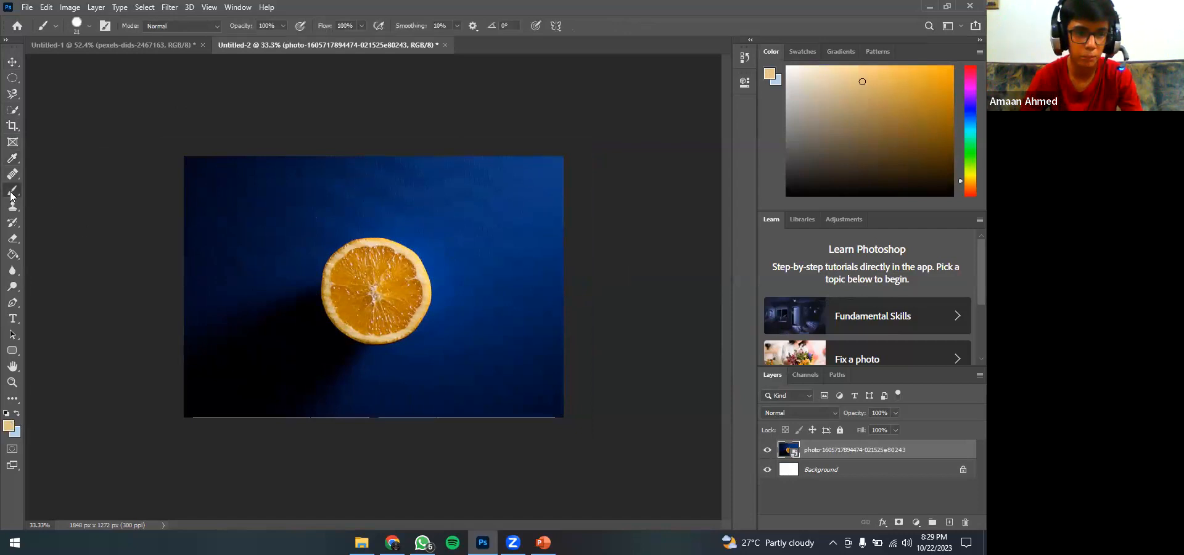
{"action": "left_click", "coordinate": [212, 185]}
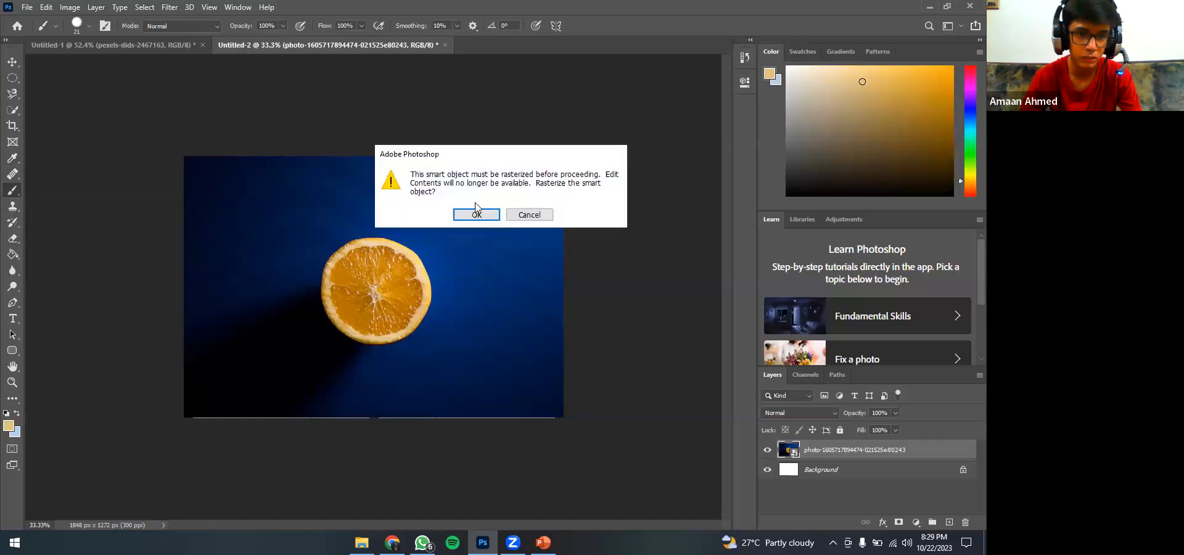
{"action": "left_click", "coordinate": [472, 215]}
{"action": "mouse_move", "coordinate": [205, 182]}
{"action": "left_mouse_down"}
{"action": "mouse_move", "coordinate": [238, 201]}
{"action": "mouse_move", "coordinate": [251, 188]}
{"action": "mouse_move", "coordinate": [221, 186]}
{"action": "mouse_move", "coordinate": [223, 212]}
{"action": "mouse_move", "coordinate": [256, 227]}
{"action": "left_mouse_up"}
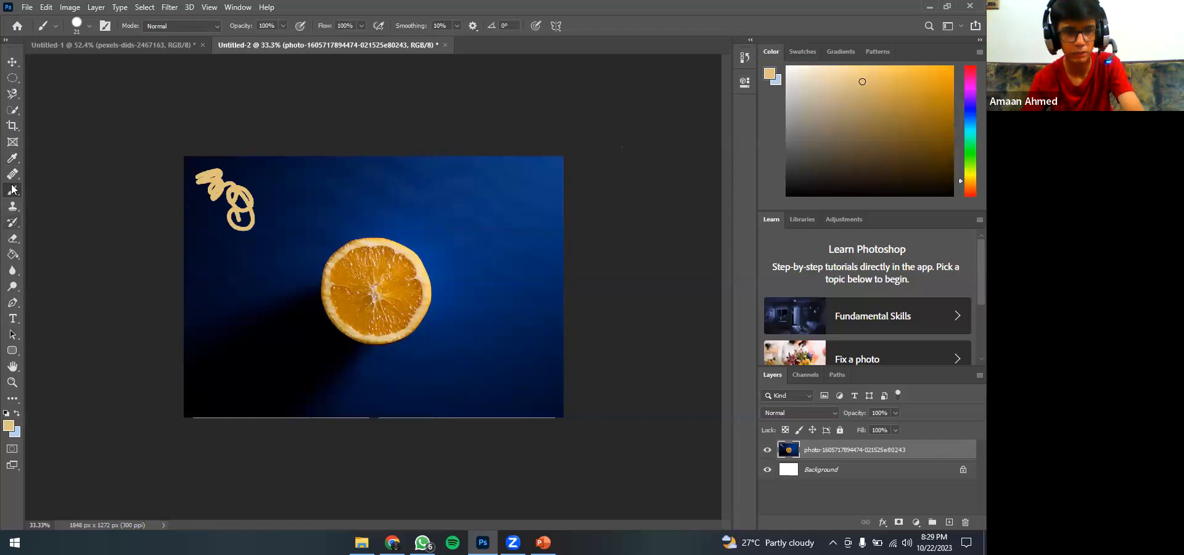
- Sample the darker orange of the fruit's flesh and brush a small scribble on the blue background, above and right of the fruit
{"action": "left_click", "coordinate": [12, 157]}
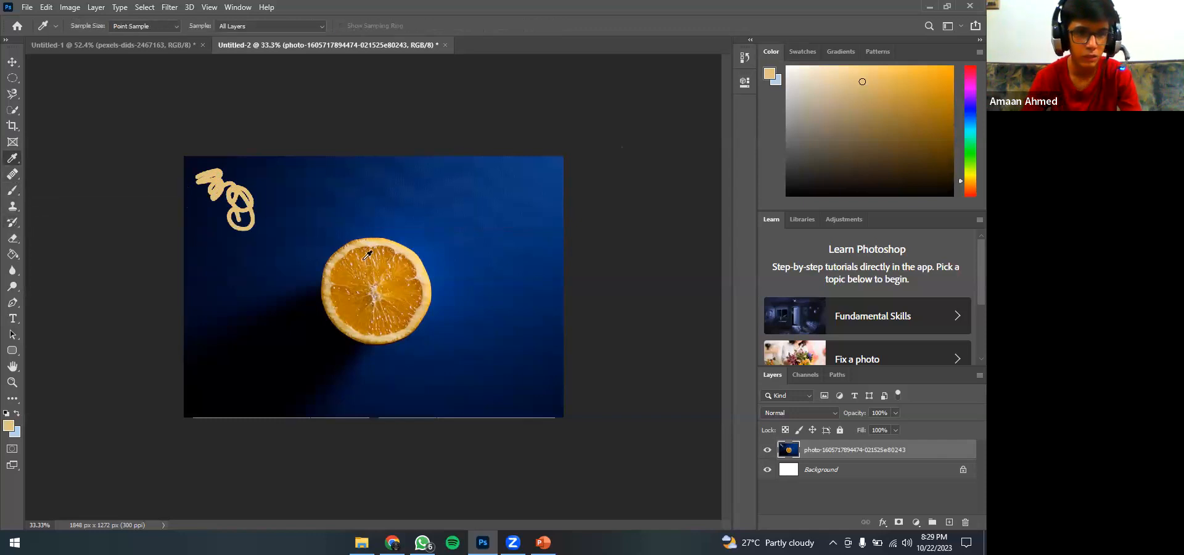
{"action": "left_click", "coordinate": [367, 273]}
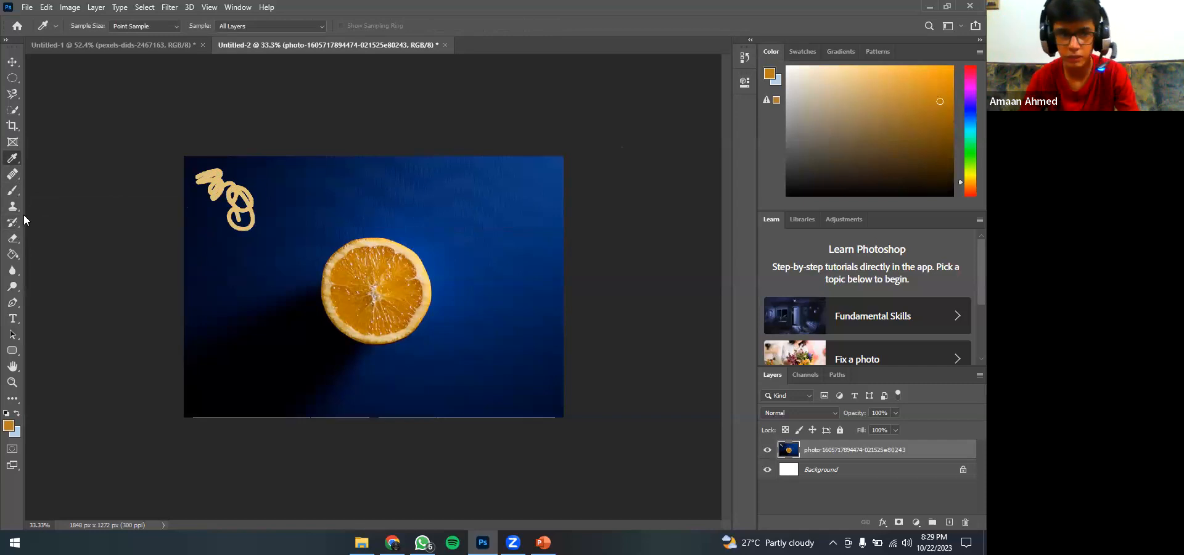
{"action": "left_click", "coordinate": [350, 266]}
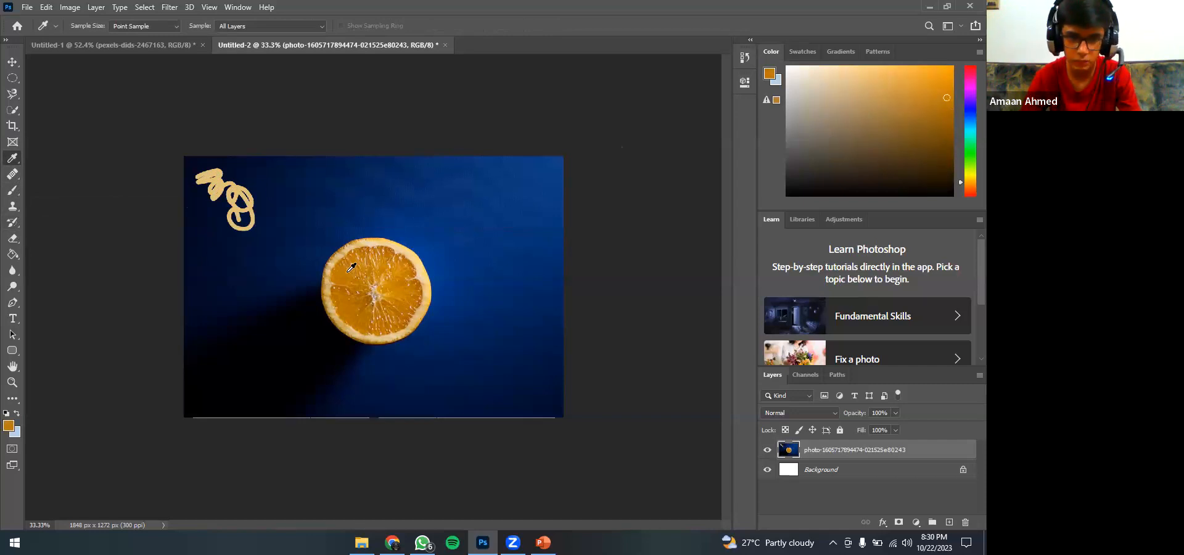
{"action": "left_click", "coordinate": [12, 190]}
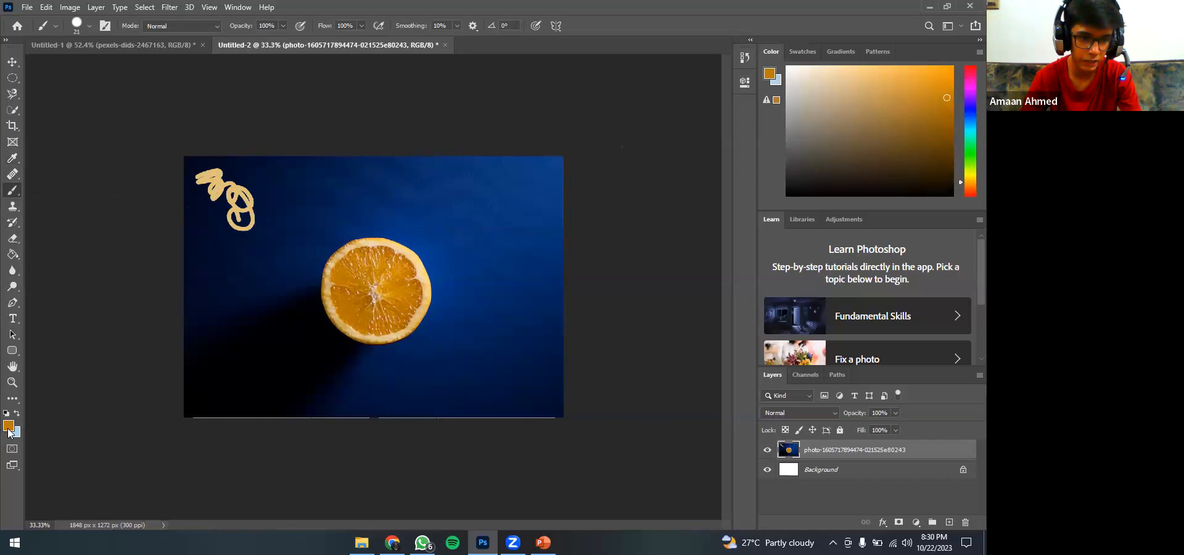
{"action": "mouse_move", "coordinate": [505, 209]}
{"action": "left_mouse_down"}
{"action": "mouse_move", "coordinate": [466, 219]}
{"action": "mouse_move", "coordinate": [484, 216]}
{"action": "left_mouse_up"}
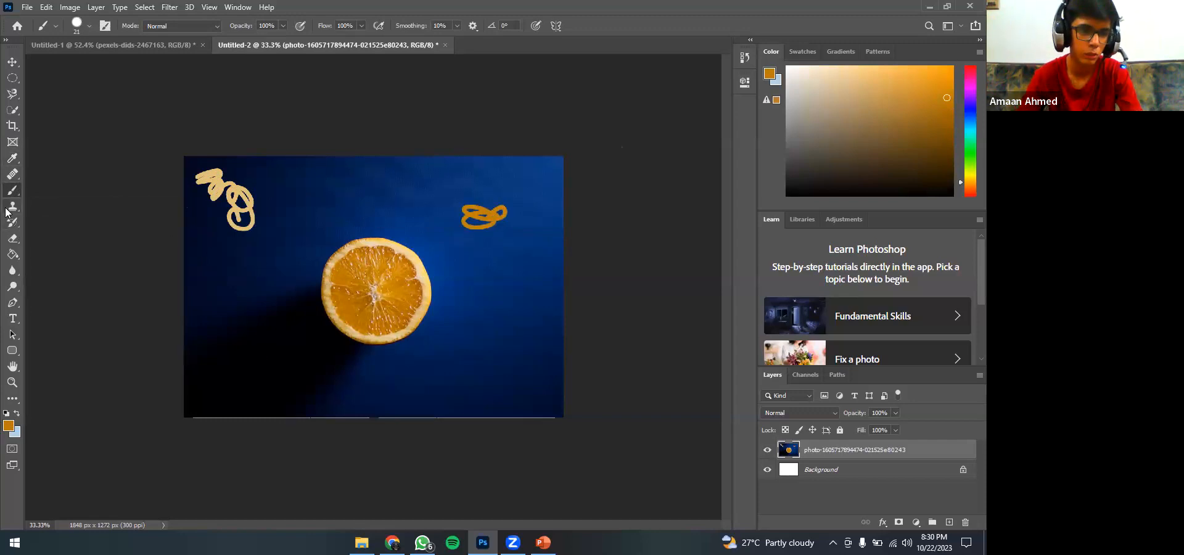
- Sample the near-black shadow below the orange and change the foreground color to #020002 in the Color Picker
{"action": "left_click", "coordinate": [13, 159]}
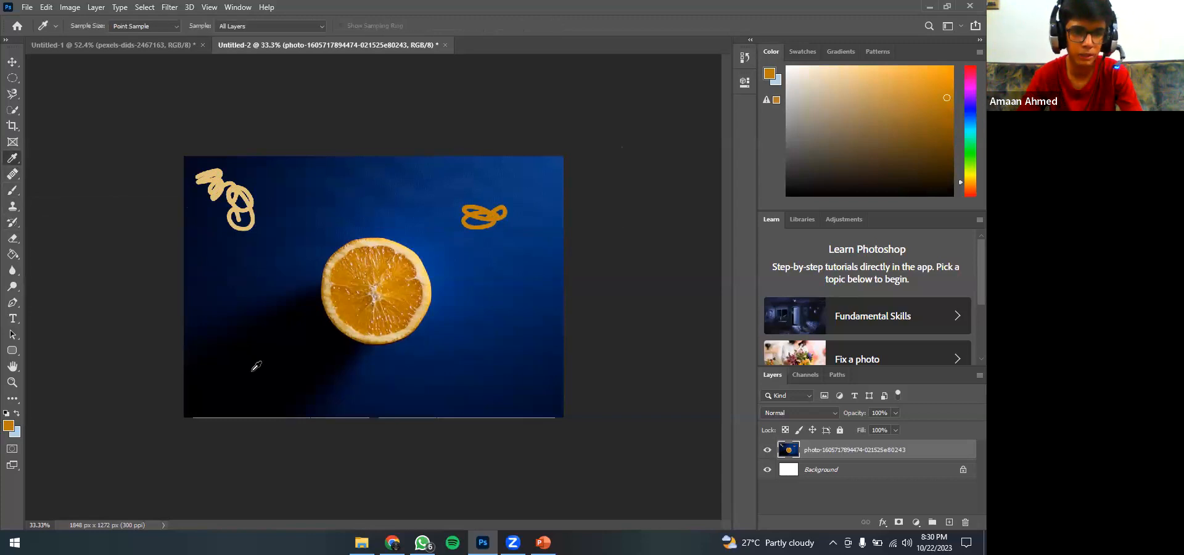
{"action": "left_click", "coordinate": [250, 365]}
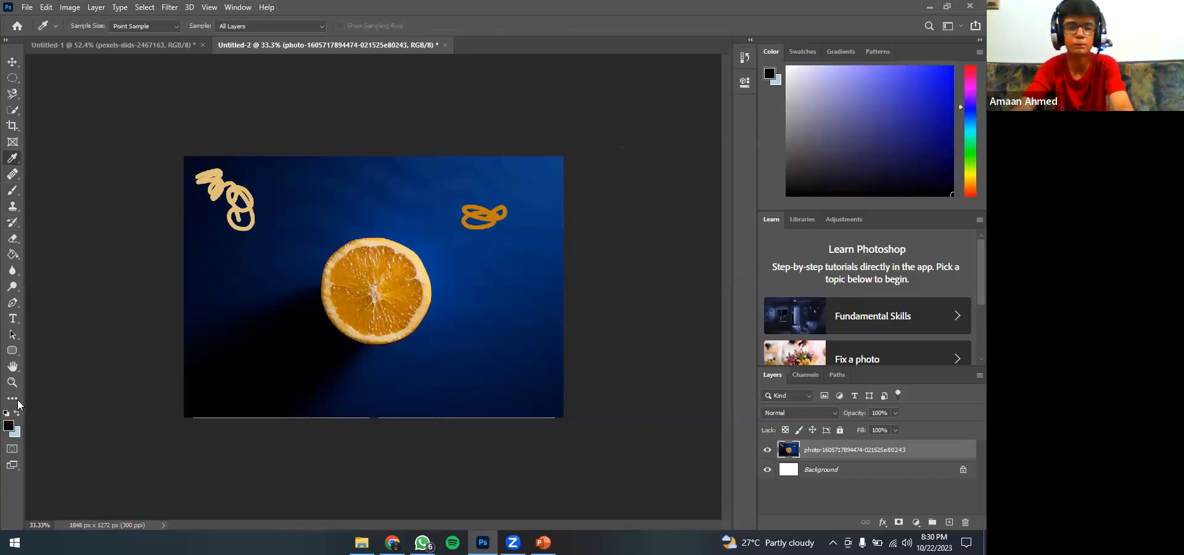
{"action": "left_click", "coordinate": [7, 428]}
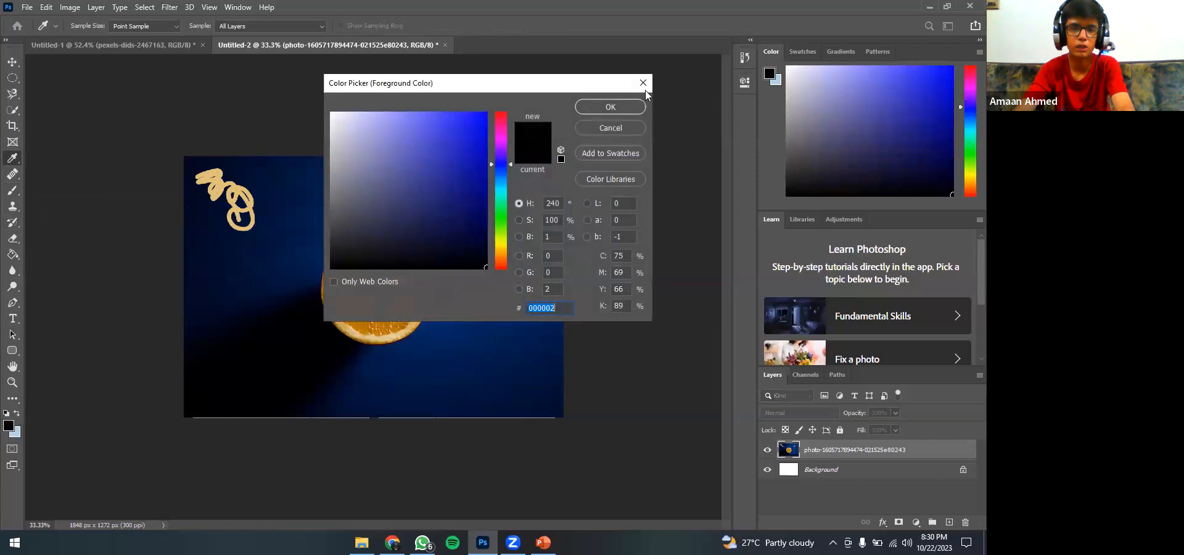
{"action": "left_click_drag", "start_coordinate": [499, 164], "coordinate": [501, 137]}
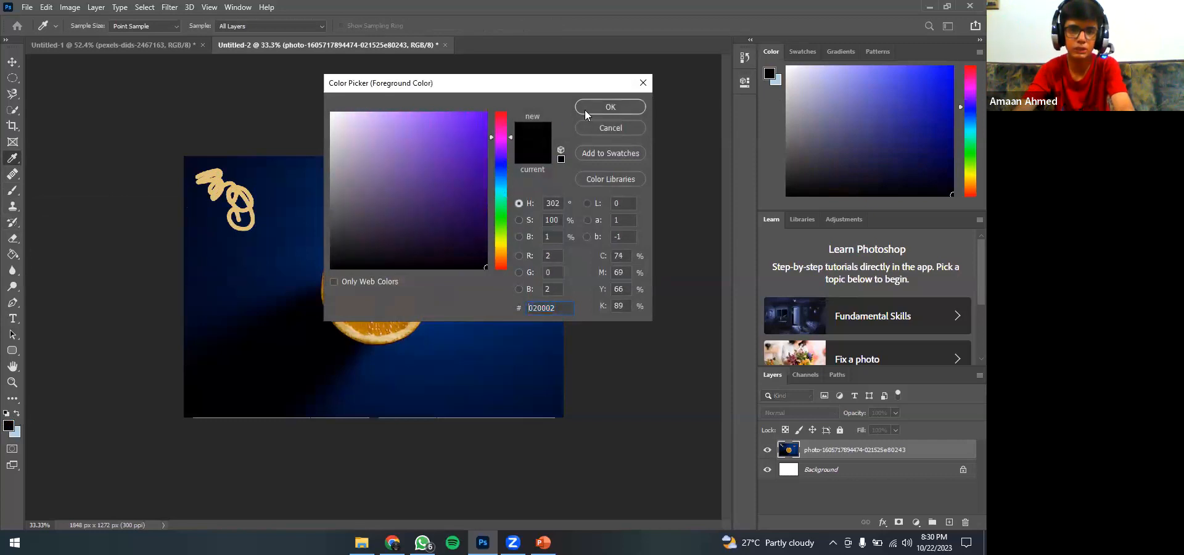
{"action": "left_click", "coordinate": [591, 108]}
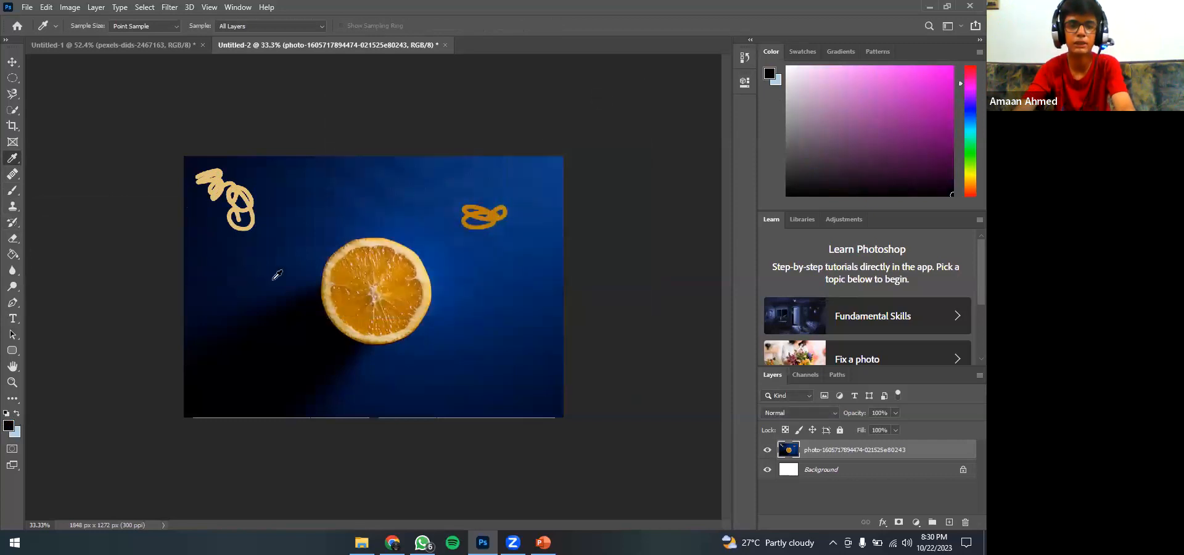
- Sample the orange color of the fruit's flesh and brush a stroke across the center of the slice
{"action": "left_click", "coordinate": [338, 278]}
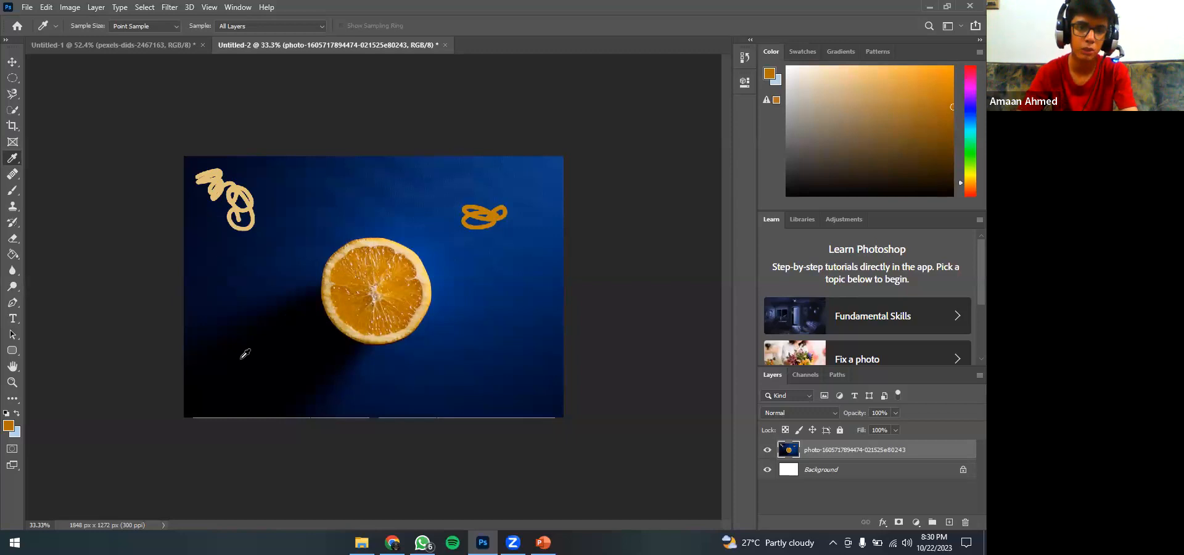
{"action": "left_click", "coordinate": [13, 192]}
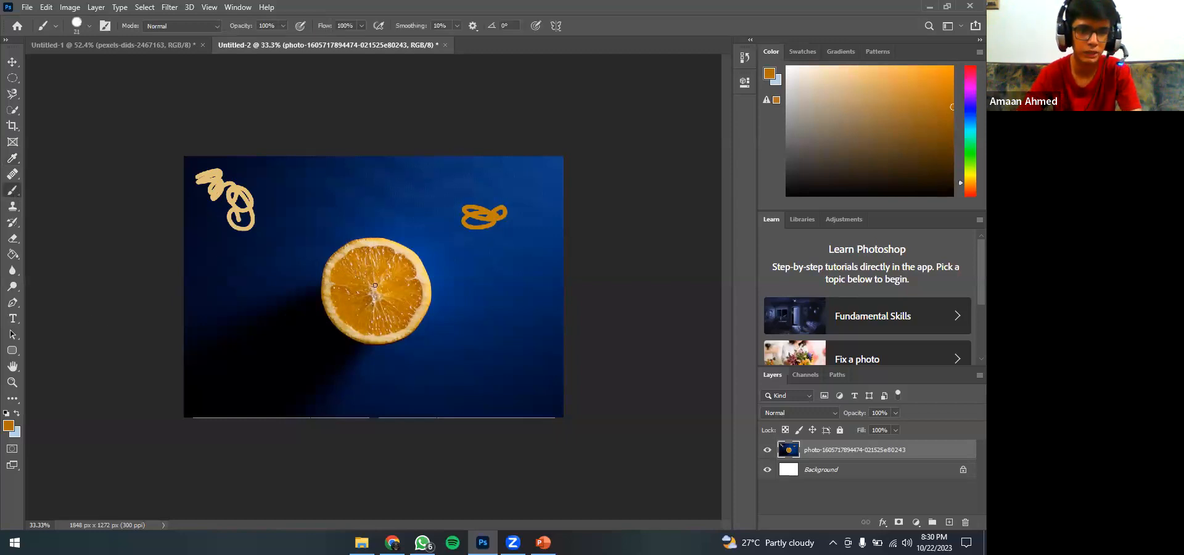
{"action": "mouse_move", "coordinate": [357, 280]}
{"action": "left_mouse_down"}
{"action": "mouse_move", "coordinate": [380, 300]}
{"action": "mouse_move", "coordinate": [397, 274]}
{"action": "left_mouse_up"}
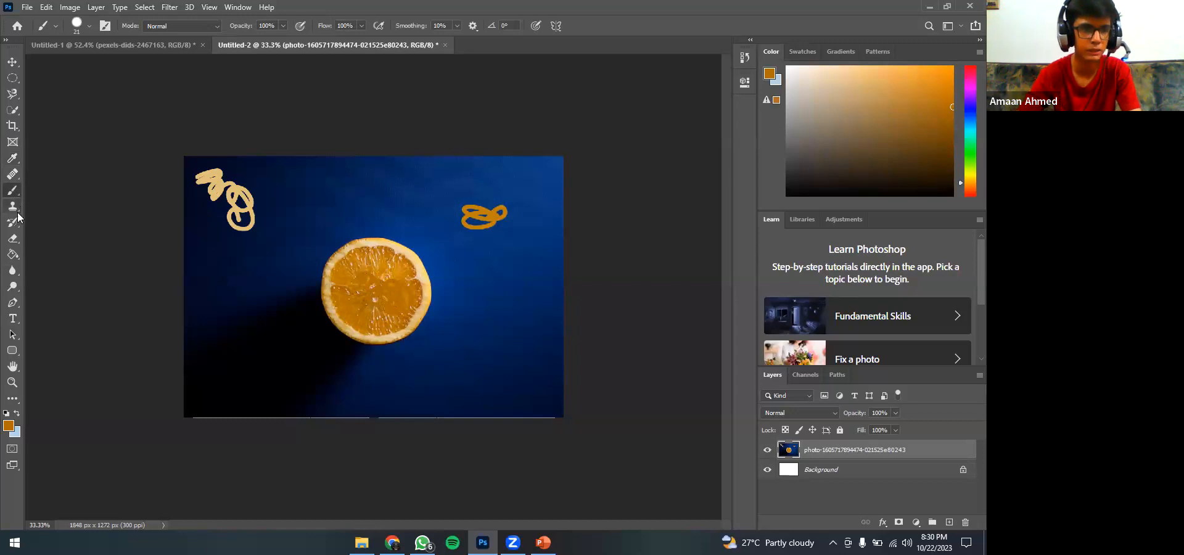
- Undo the brush strokes, the rasterizing and the crop to return to the original uncropped orange photo
{"action": "key", "text": "ctrl+z"}
{"action": "key", "text": "ctrl+z"}
{"action": "key", "text": "ctrl+z"}
{"action": "key", "text": "ctrl+z"}
{"action": "key", "text": "ctrl+z"}
{"action": "key", "text": "ctrl+z"}
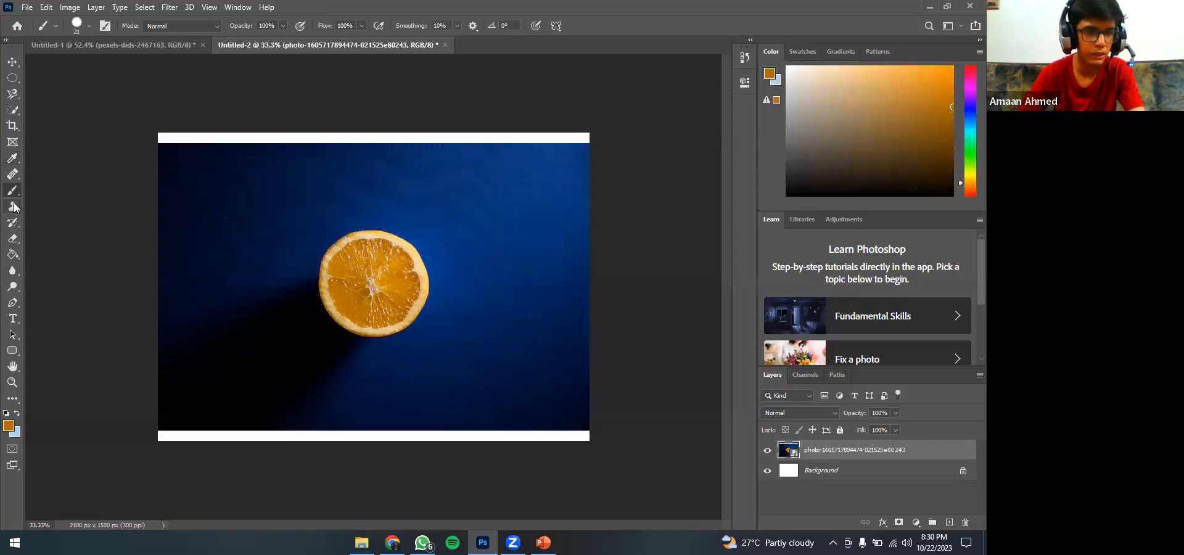
- Rasterize the orange photo's smart object so it can be painted on, keeping the Brush tool active
{"action": "left_click", "coordinate": [66, 152]}
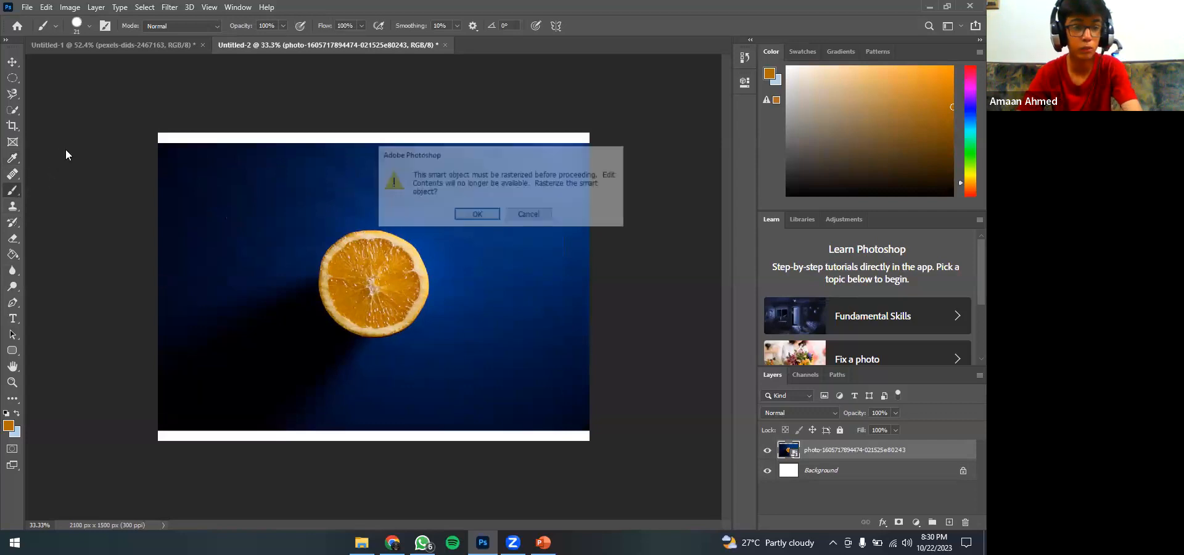
{"action": "left_click", "coordinate": [518, 221]}
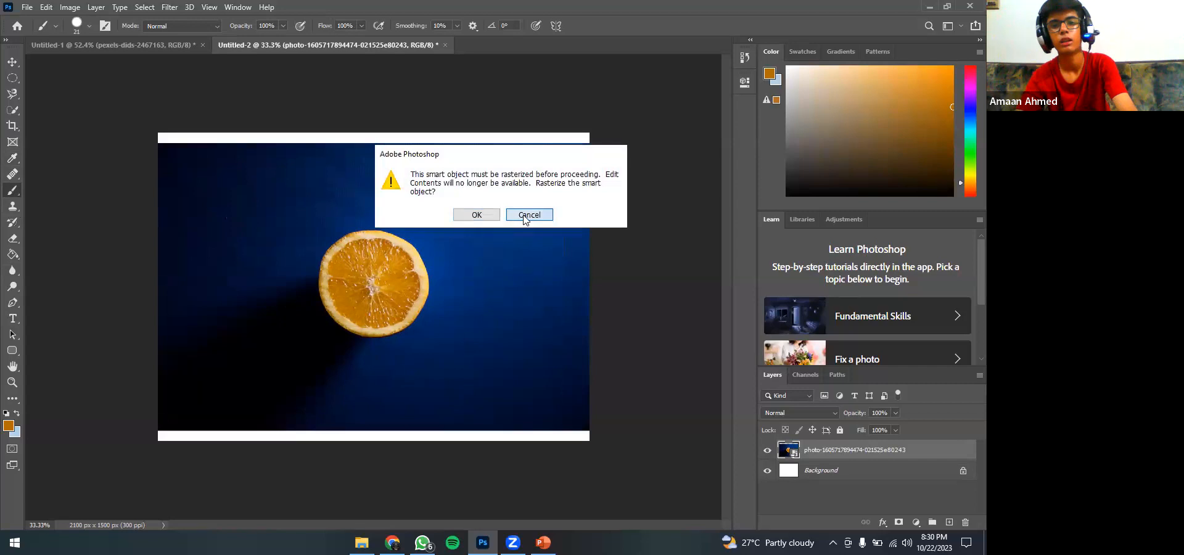
{"action": "right_click", "coordinate": [15, 195]}
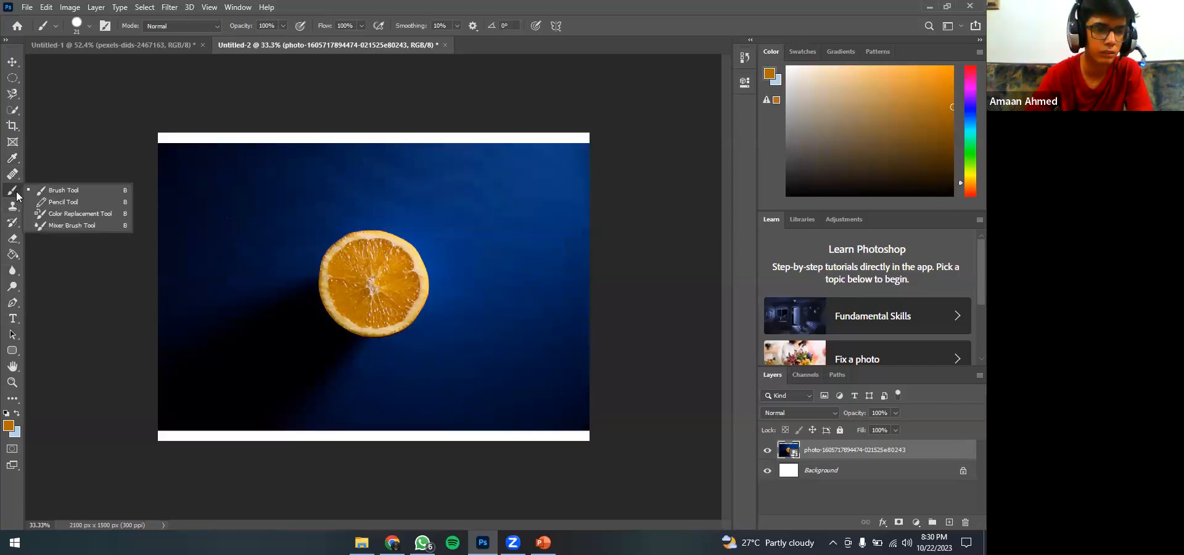
{"action": "left_click", "coordinate": [53, 169]}
{"action": "left_click", "coordinate": [471, 215]}
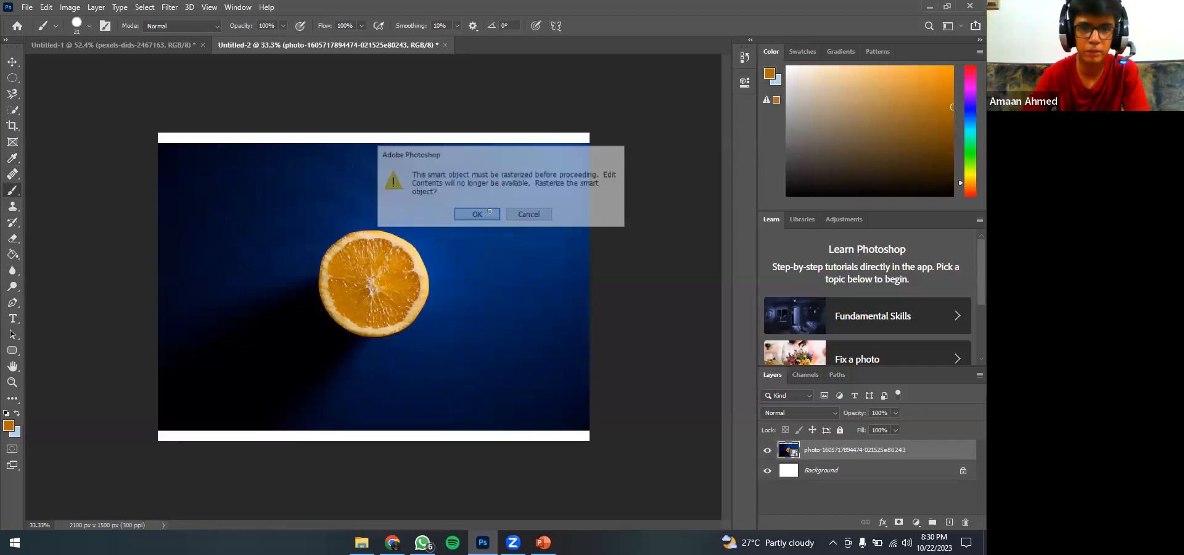
{"action": "right_click", "coordinate": [14, 195]}
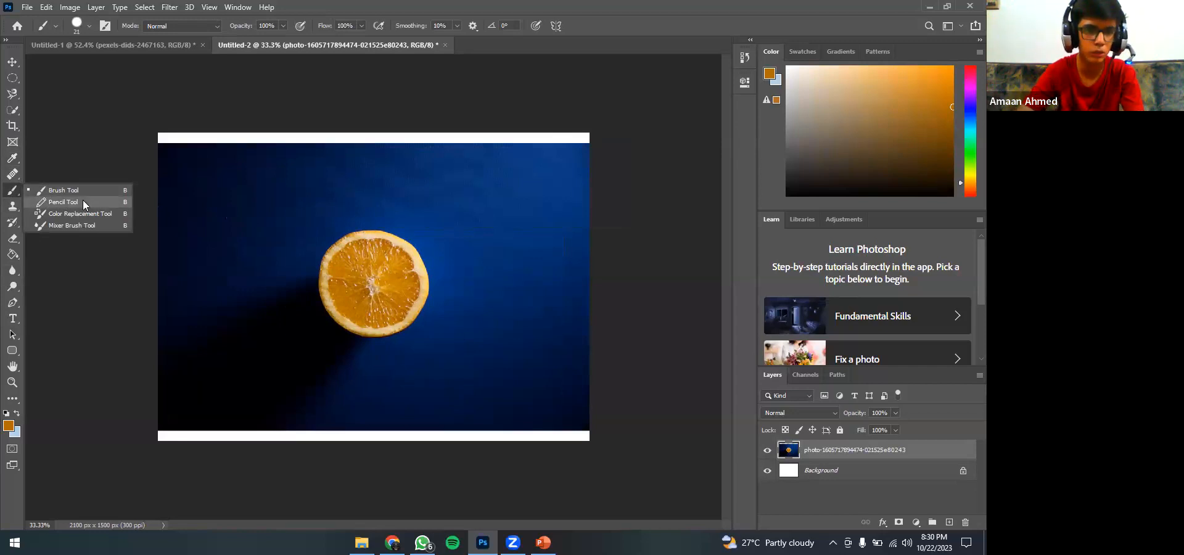
{"action": "left_click", "coordinate": [80, 170]}
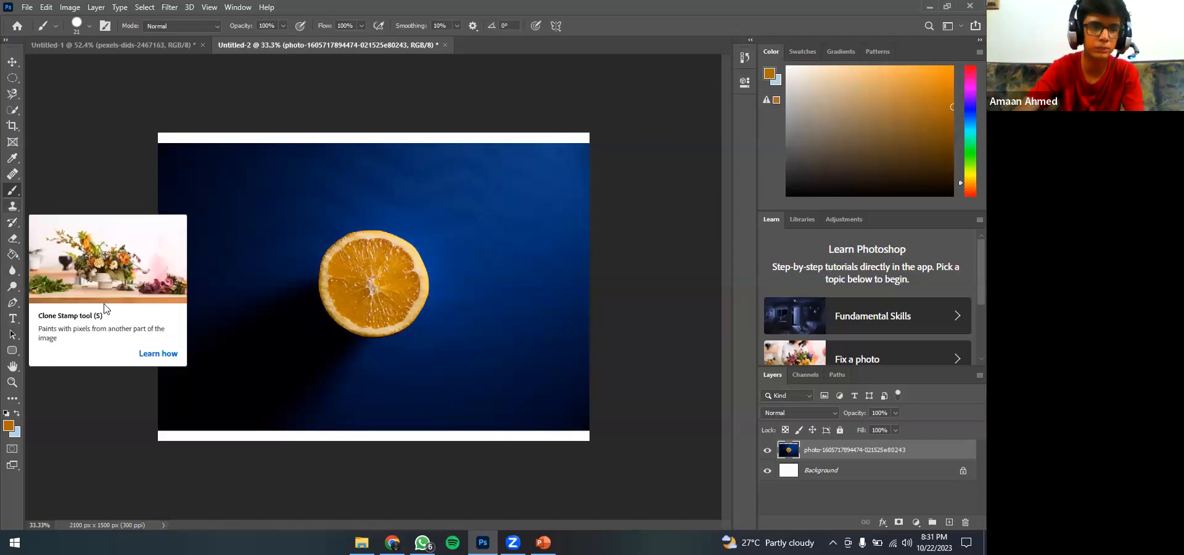
- Open the built-in Clone Stamp tutorial with its flower image and advance to part 3, Use the Clone Stamp tool
{"action": "left_click", "coordinate": [159, 353]}
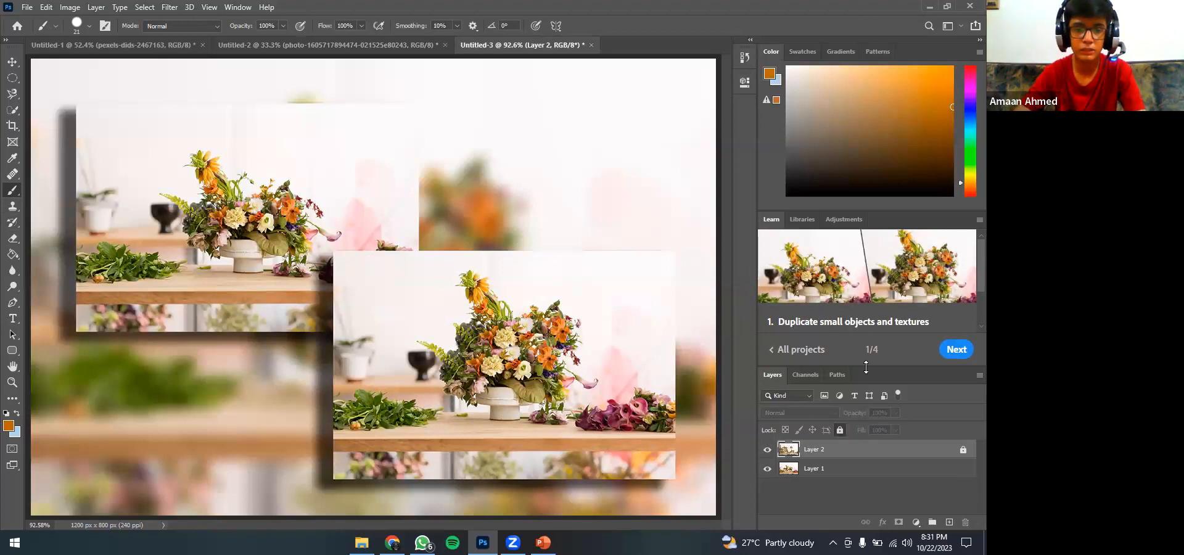
{"action": "left_click", "coordinate": [957, 352]}
{"action": "left_click", "coordinate": [952, 350]}
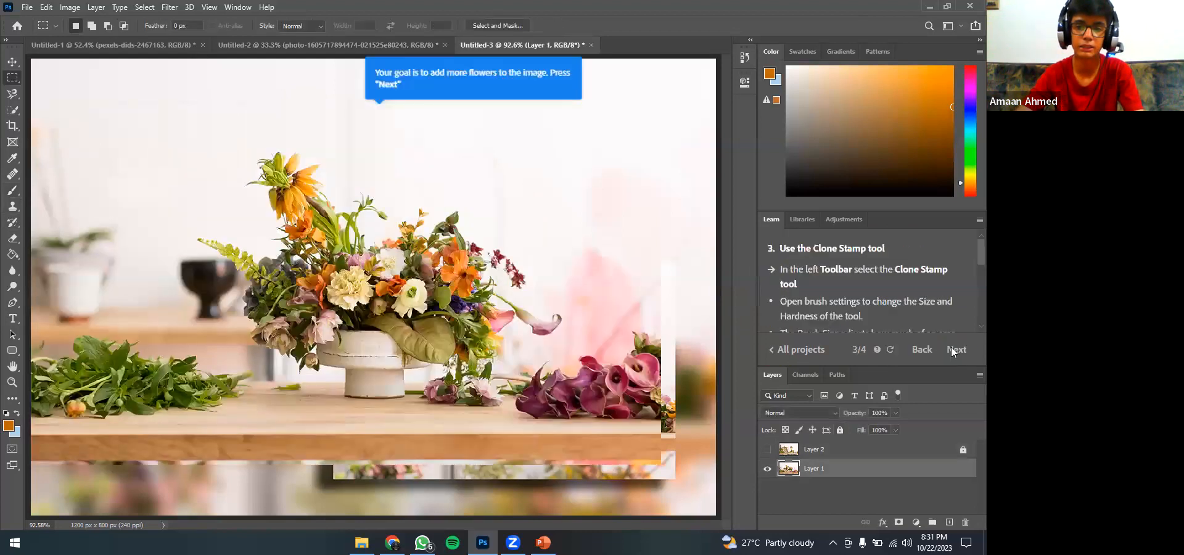
- Activate the Clone Stamp tool and set its brush size to 80 px with 0% hardness
{"action": "left_click", "coordinate": [12, 208]}
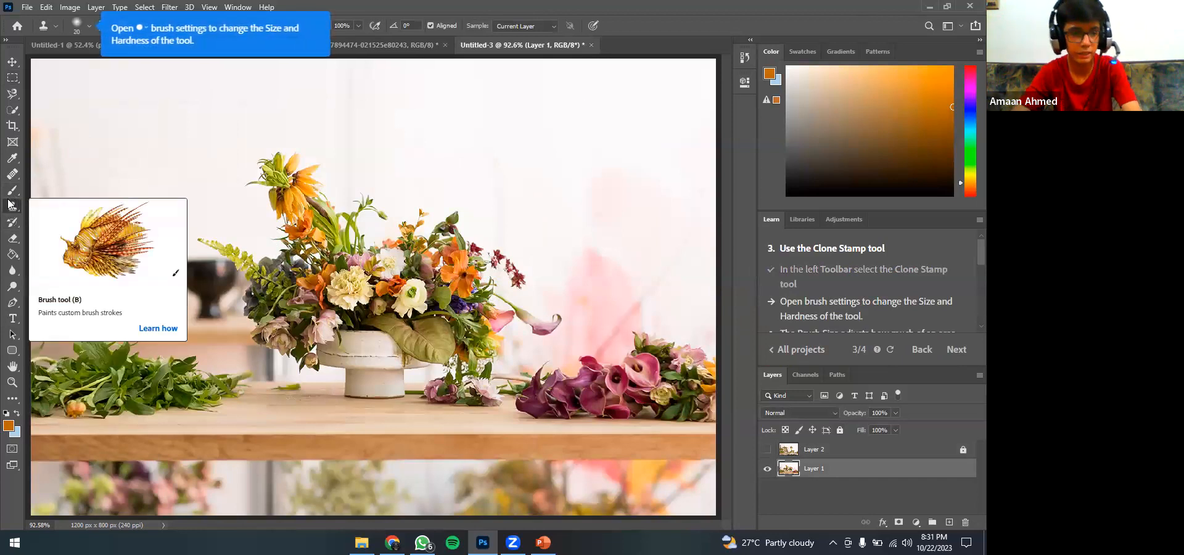
{"action": "right_click", "coordinate": [13, 209]}
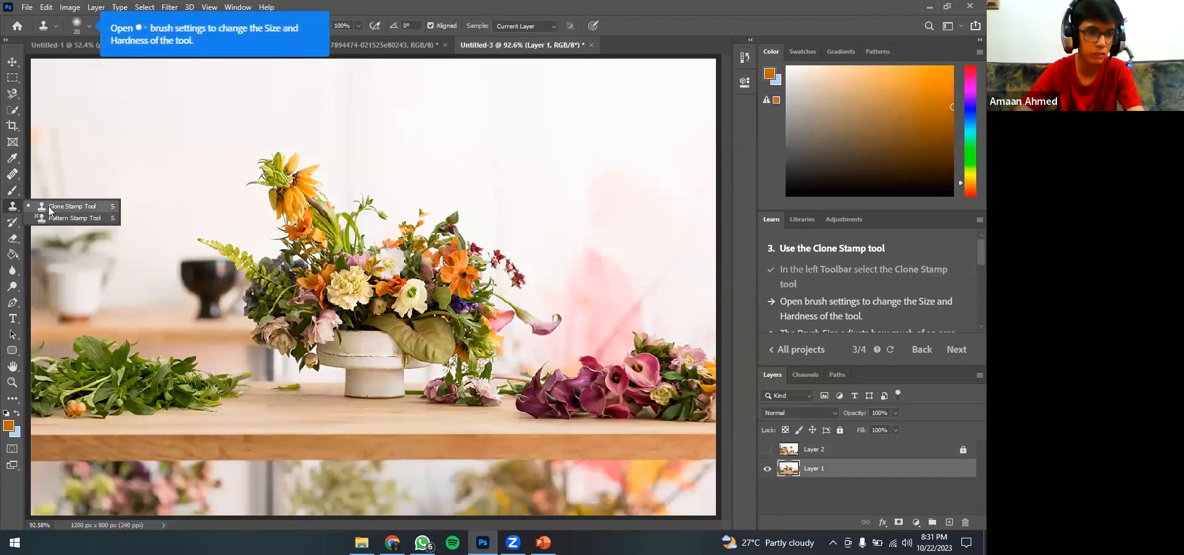
{"action": "left_click", "coordinate": [51, 208]}
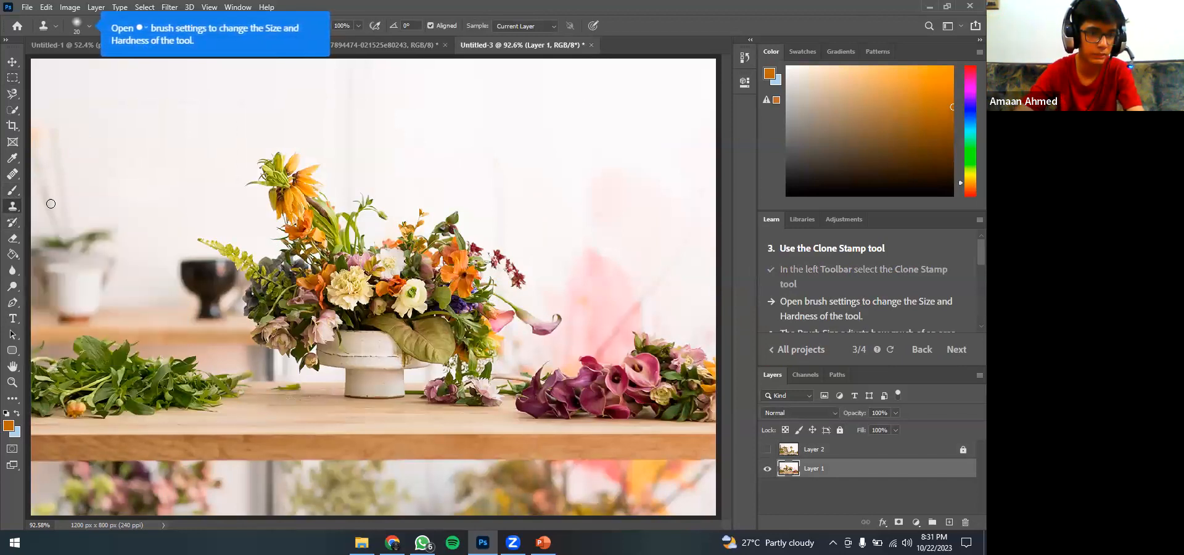
{"action": "left_click", "coordinate": [84, 27]}
{"action": "left_click_drag", "start_coordinate": [77, 66], "coordinate": [100, 65]}
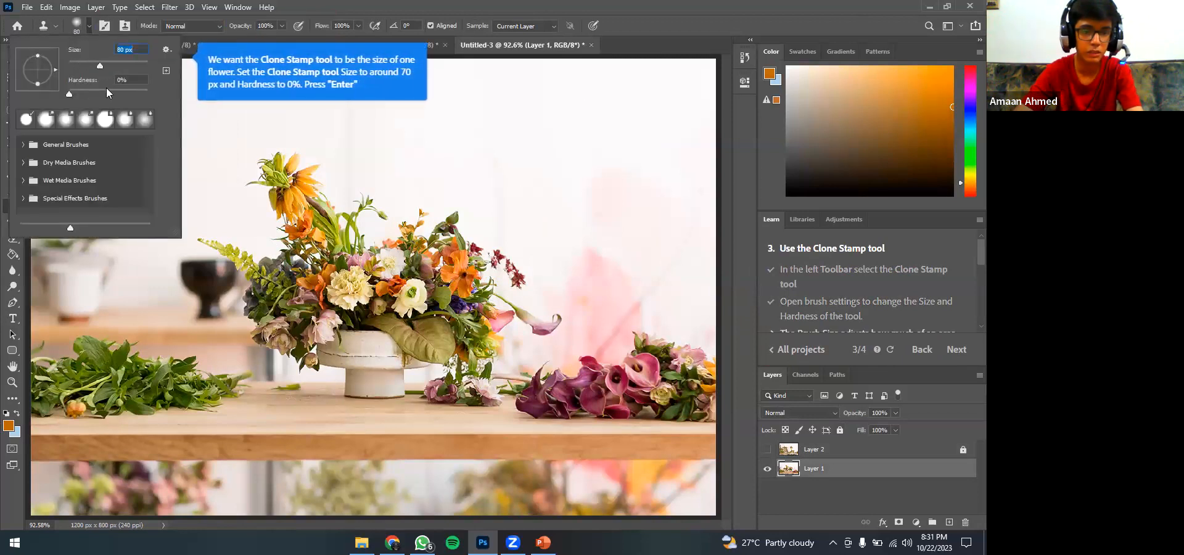
{"action": "key", "text": "Return"}
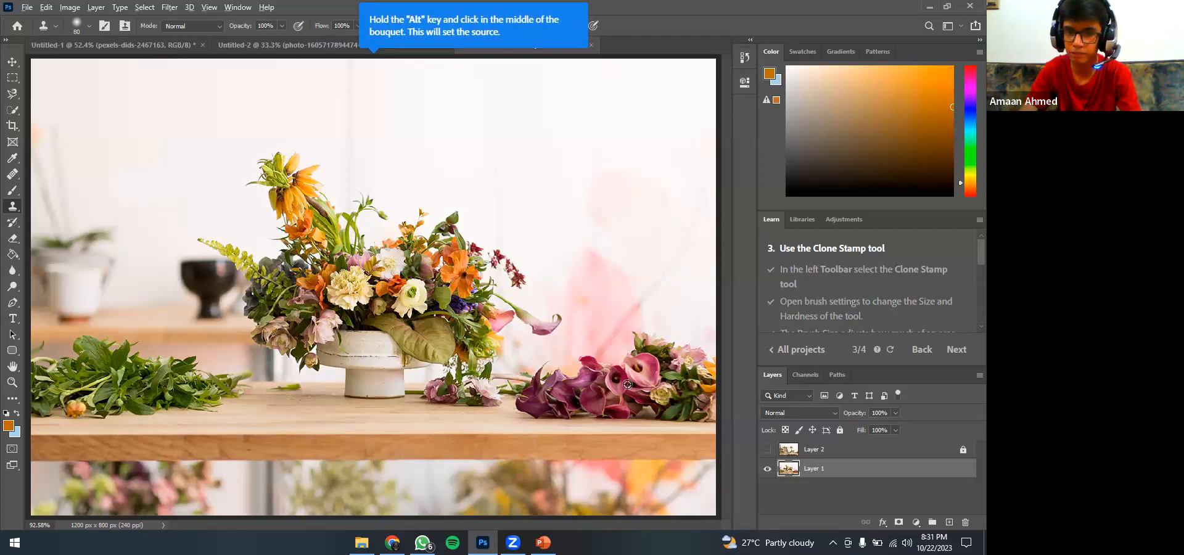
- Set the cream flower in the bouquet as clone source and stamp copies over the purple flowers at the table's right end
{"action": "left_click", "coordinate": [346, 289], "text": "alt"}
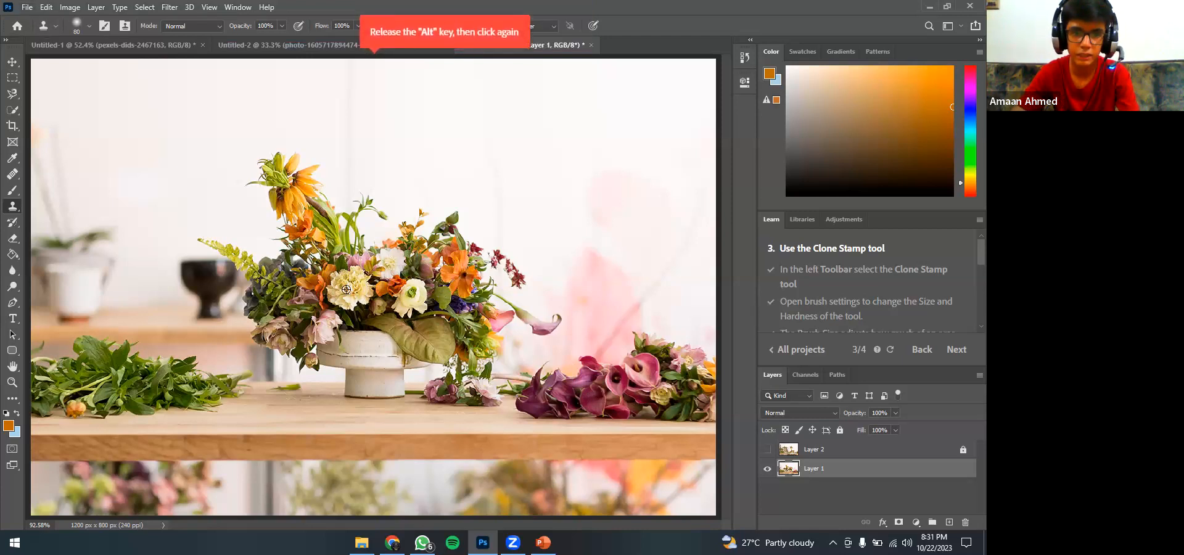
{"action": "left_click_drag", "start_coordinate": [418, 216], "coordinate": [397, 201]}
{"action": "key", "text": "ctrl+z"}
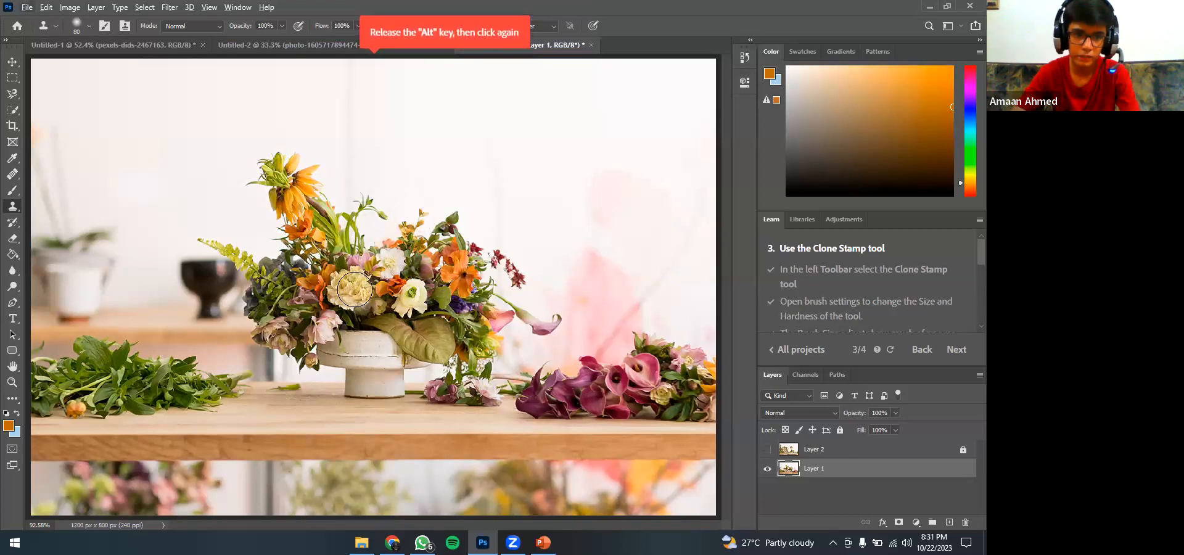
{"action": "left_click", "coordinate": [579, 348]}
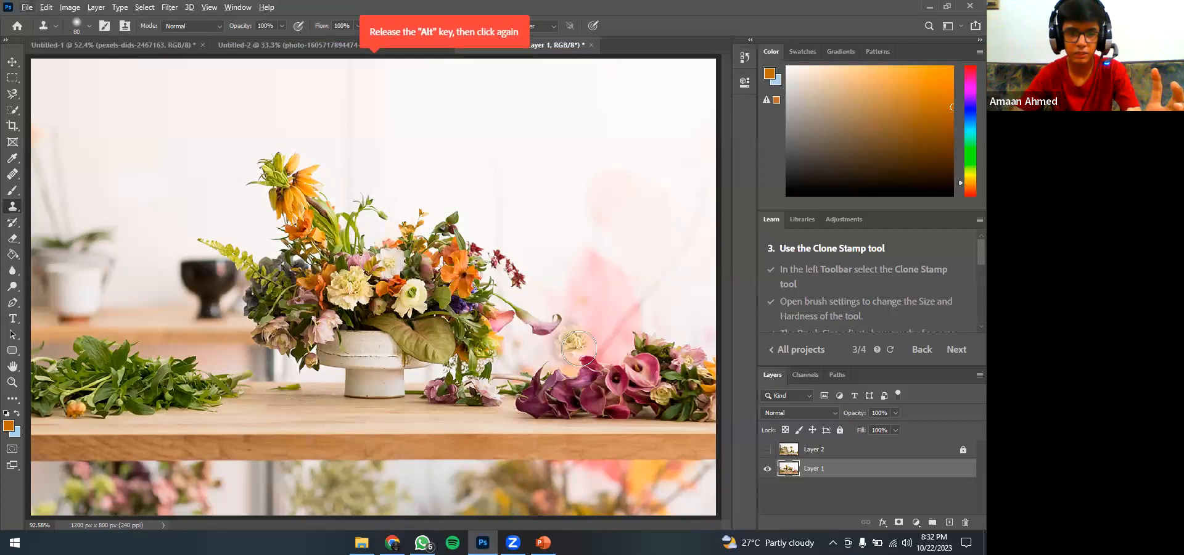
{"action": "left_click", "coordinate": [648, 406]}
{"action": "mouse_move", "coordinate": [697, 404]}
{"action": "left_mouse_down"}
{"action": "mouse_move", "coordinate": [669, 410]}
{"action": "mouse_move", "coordinate": [682, 393]}
{"action": "mouse_move", "coordinate": [665, 384]}
{"action": "mouse_move", "coordinate": [629, 390]}
{"action": "mouse_move", "coordinate": [658, 355]}
{"action": "left_mouse_up"}
{"action": "key", "text": "ctrl+z"}
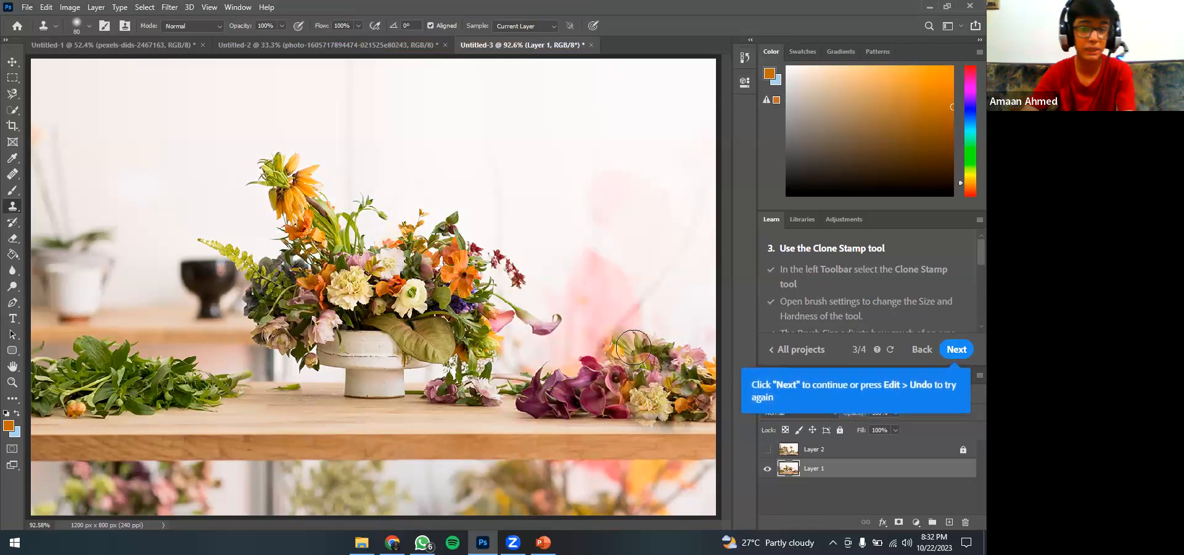
- Clone orange and white bouquet flowers onto the purple flowers at the table's right end and the green leaves at its left end
{"action": "mouse_move", "coordinate": [620, 411]}
{"action": "left_mouse_down"}
{"action": "mouse_move", "coordinate": [653, 389]}
{"action": "mouse_move", "coordinate": [638, 390]}
{"action": "mouse_move", "coordinate": [653, 374]}
{"action": "mouse_move", "coordinate": [621, 396]}
{"action": "left_mouse_up"}
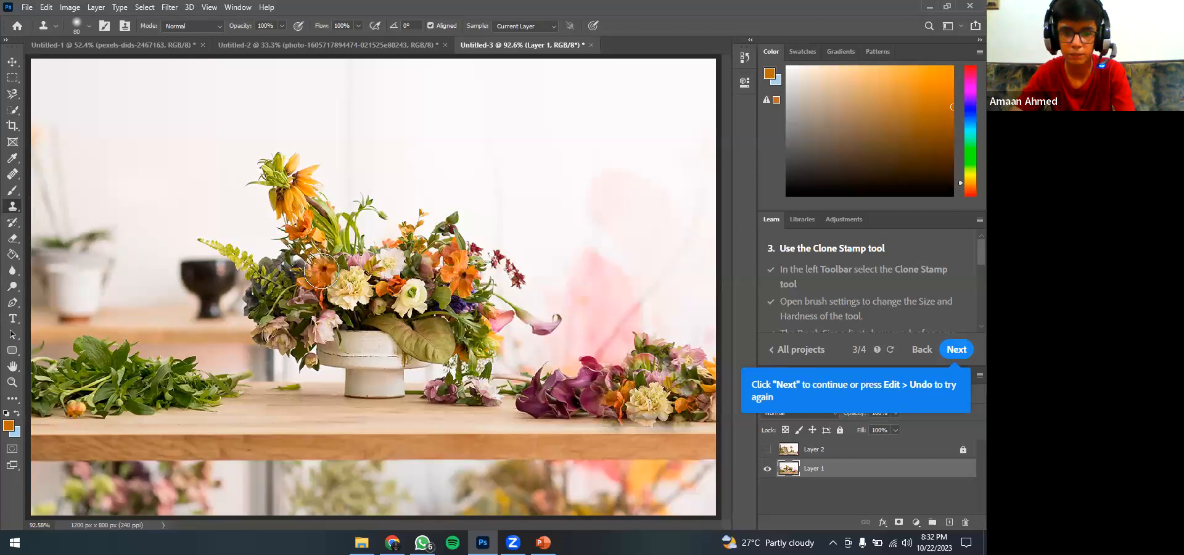
{"action": "mouse_move", "coordinate": [172, 393]}
{"action": "left_mouse_down"}
{"action": "mouse_move", "coordinate": [110, 397]}
{"action": "mouse_move", "coordinate": [100, 379]}
{"action": "mouse_move", "coordinate": [206, 390]}
{"action": "mouse_move", "coordinate": [179, 376]}
{"action": "left_mouse_up"}
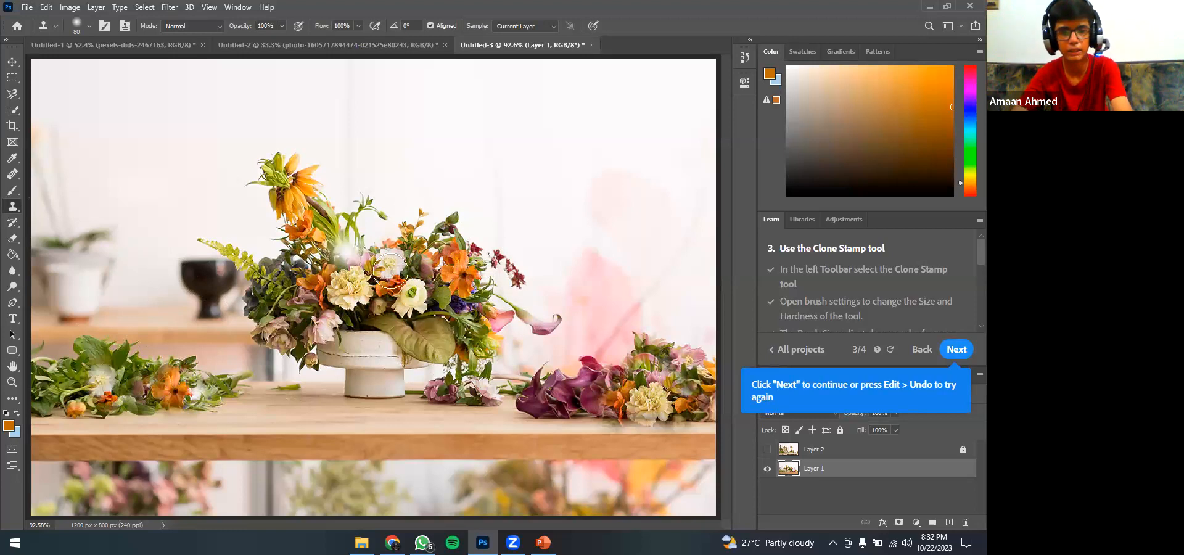
{"action": "left_click", "coordinate": [380, 271], "text": "alt"}
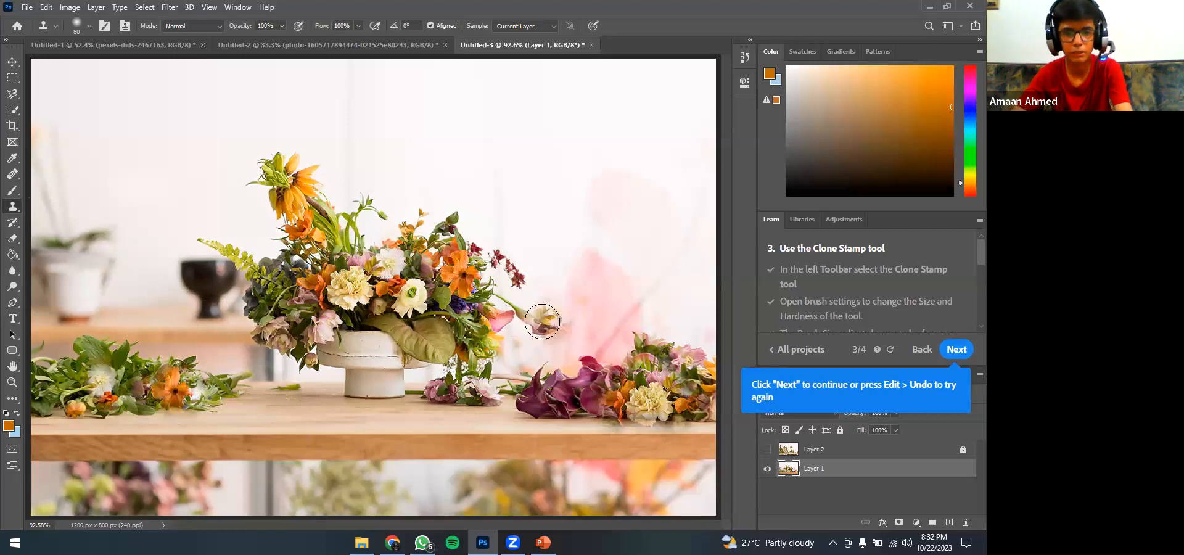
{"action": "mouse_move", "coordinate": [571, 374]}
{"action": "left_mouse_down"}
{"action": "mouse_move", "coordinate": [618, 373]}
{"action": "mouse_move", "coordinate": [597, 350]}
{"action": "left_mouse_up"}
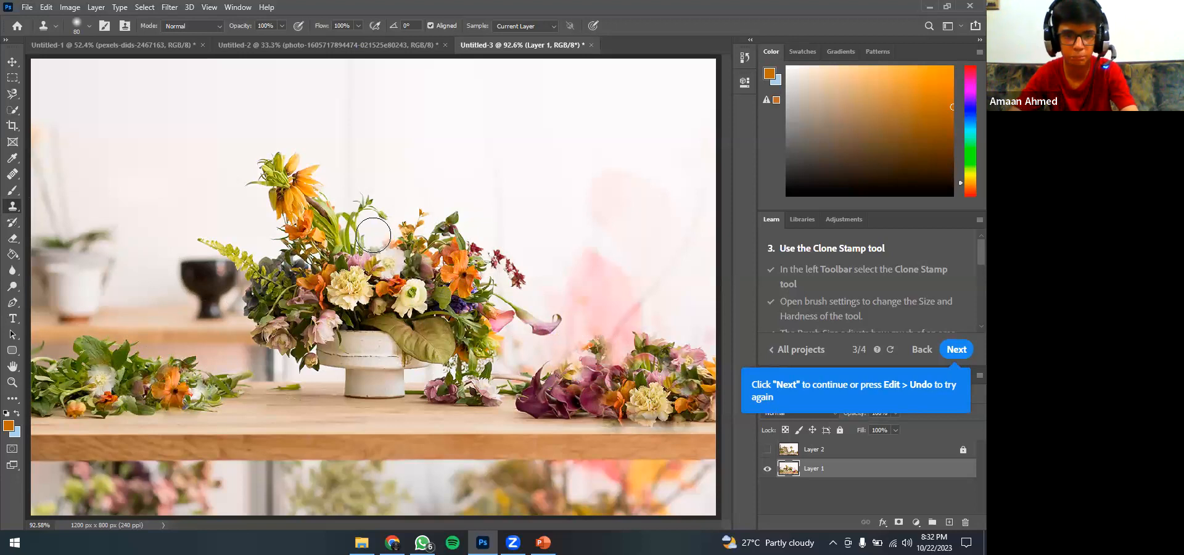
- Resample the bouquet's middle, clone flowers around its top and sides to make it fuller, and finish the tutorial
{"action": "left_click", "coordinate": [371, 288], "text": "alt"}
{"action": "left_click", "coordinate": [374, 233]}
{"action": "left_click", "coordinate": [409, 217]}
{"action": "mouse_move", "coordinate": [360, 218]}
{"action": "left_mouse_down"}
{"action": "mouse_move", "coordinate": [318, 176]}
{"action": "mouse_move", "coordinate": [393, 189]}
{"action": "mouse_move", "coordinate": [388, 213]}
{"action": "mouse_move", "coordinate": [394, 199]}
{"action": "mouse_move", "coordinate": [436, 199]}
{"action": "mouse_move", "coordinate": [440, 219]}
{"action": "mouse_move", "coordinate": [435, 194]}
{"action": "mouse_move", "coordinate": [452, 201]}
{"action": "mouse_move", "coordinate": [478, 218]}
{"action": "mouse_move", "coordinate": [481, 245]}
{"action": "mouse_move", "coordinate": [500, 291]}
{"action": "left_mouse_up"}
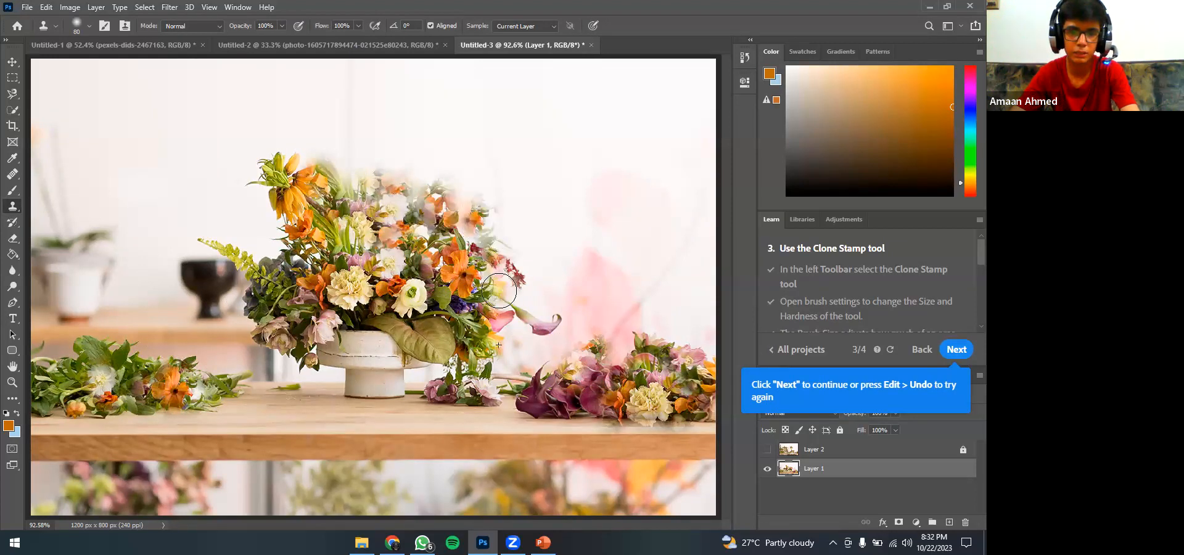
{"action": "mouse_move", "coordinate": [276, 211]}
{"action": "left_mouse_down"}
{"action": "mouse_move", "coordinate": [268, 247]}
{"action": "mouse_move", "coordinate": [233, 238]}
{"action": "mouse_move", "coordinate": [262, 196]}
{"action": "mouse_move", "coordinate": [251, 182]}
{"action": "mouse_move", "coordinate": [215, 211]}
{"action": "mouse_move", "coordinate": [206, 238]}
{"action": "left_mouse_up"}
{"action": "mouse_move", "coordinate": [326, 191]}
{"action": "left_mouse_down"}
{"action": "mouse_move", "coordinate": [373, 167]}
{"action": "mouse_move", "coordinate": [468, 185]}
{"action": "mouse_move", "coordinate": [523, 260]}
{"action": "mouse_move", "coordinate": [510, 282]}
{"action": "mouse_move", "coordinate": [460, 300]}
{"action": "left_mouse_up"}
{"action": "mouse_move", "coordinate": [389, 277]}
{"action": "left_mouse_down"}
{"action": "mouse_move", "coordinate": [361, 301]}
{"action": "mouse_move", "coordinate": [373, 337]}
{"action": "mouse_move", "coordinate": [323, 349]}
{"action": "mouse_move", "coordinate": [416, 348]}
{"action": "left_mouse_up"}
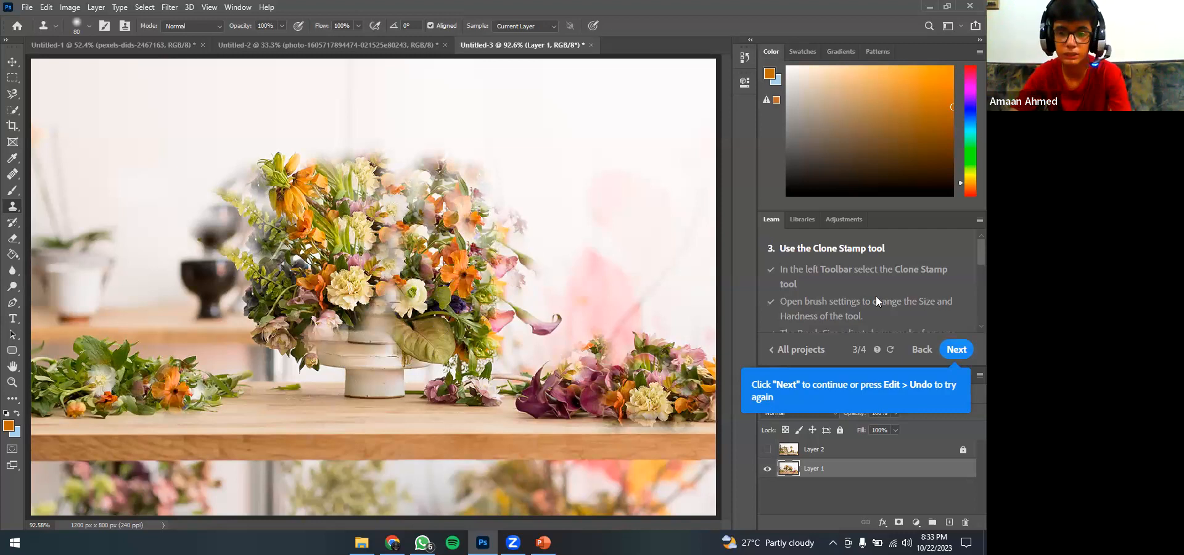
{"action": "left_click", "coordinate": [957, 349]}
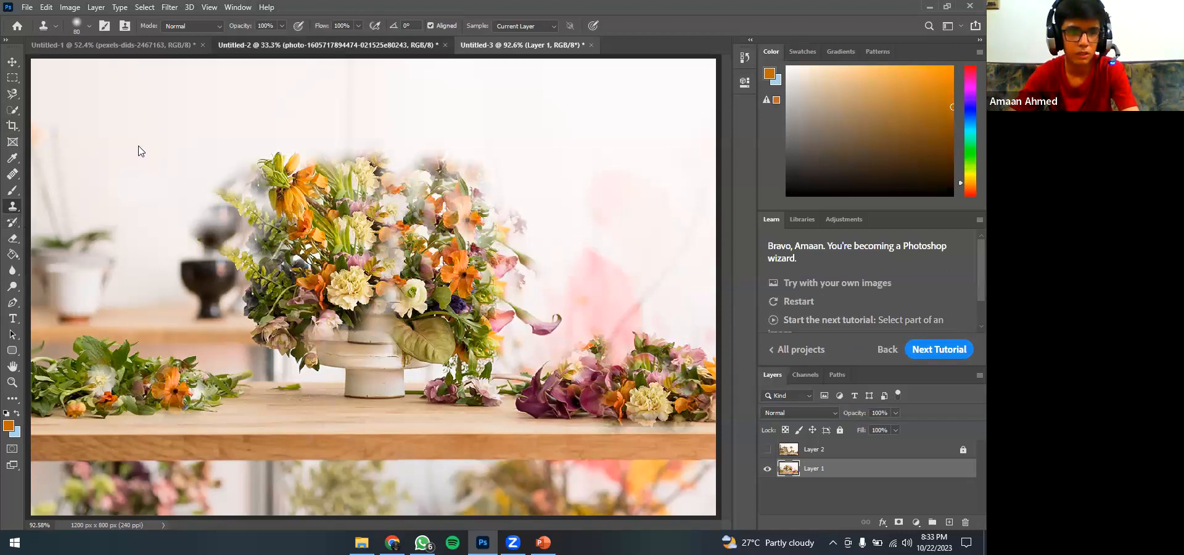
- Return to the Untitled-2 orange document and add a new empty layer above the photo
{"action": "left_click", "coordinate": [339, 45]}
{"action": "left_click", "coordinate": [12, 222]}
{"action": "left_click", "coordinate": [8, 240]}
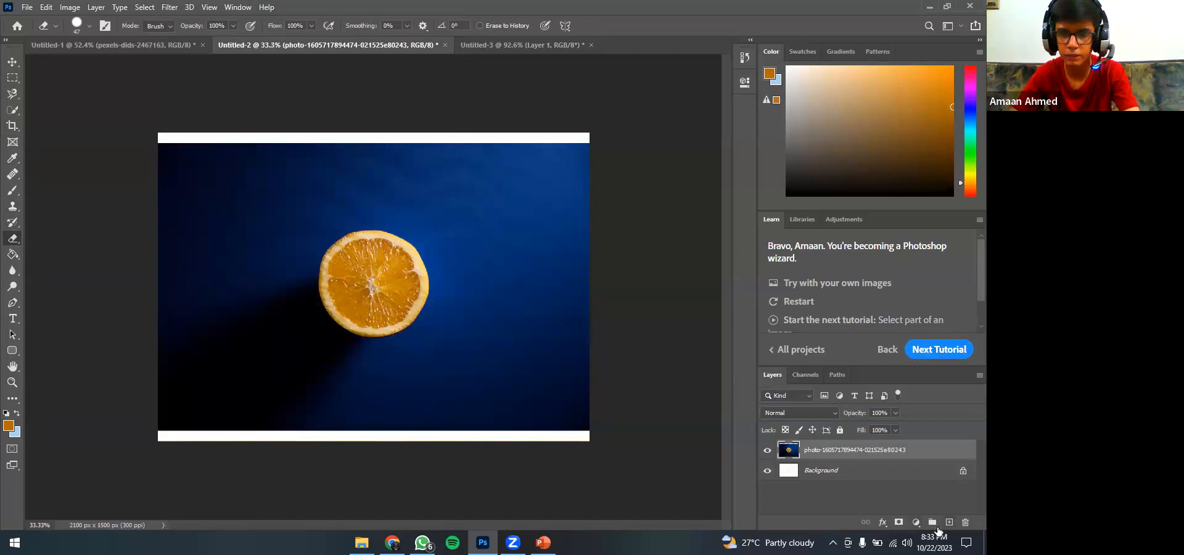
{"action": "left_click", "coordinate": [949, 522]}
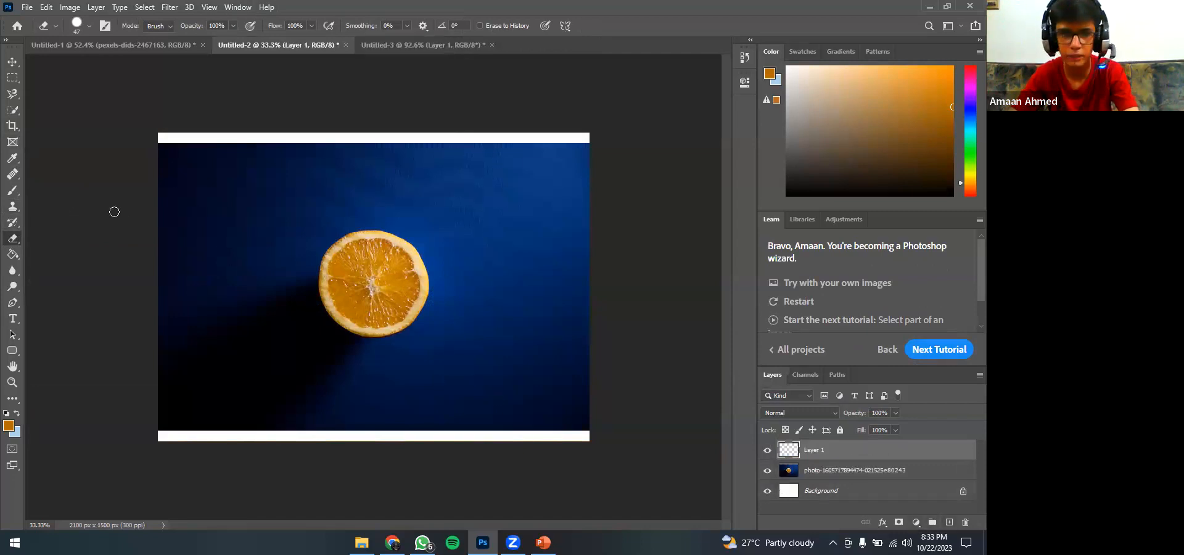
- Brush an orange stroke on the new layer, above and left of the fruit, and remove it with the Eraser tool
{"action": "left_click", "coordinate": [12, 190]}
{"action": "mouse_move", "coordinate": [251, 206]}
{"action": "left_mouse_down"}
{"action": "mouse_move", "coordinate": [188, 212]}
{"action": "mouse_move", "coordinate": [203, 232]}
{"action": "mouse_move", "coordinate": [251, 212]}
{"action": "mouse_move", "coordinate": [238, 211]}
{"action": "mouse_move", "coordinate": [263, 191]}
{"action": "mouse_move", "coordinate": [200, 196]}
{"action": "left_mouse_up"}
{"action": "left_click", "coordinate": [12, 239]}
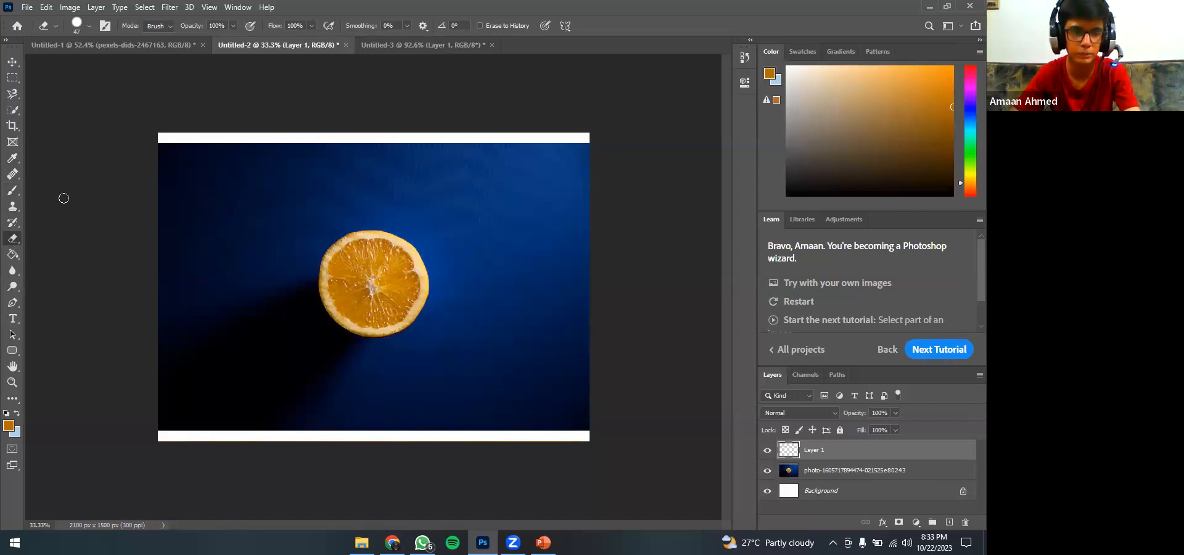
- Select a rectangular area above and left of the orange slice with the Rectangular Marquee tool
{"action": "left_click", "coordinate": [13, 256]}
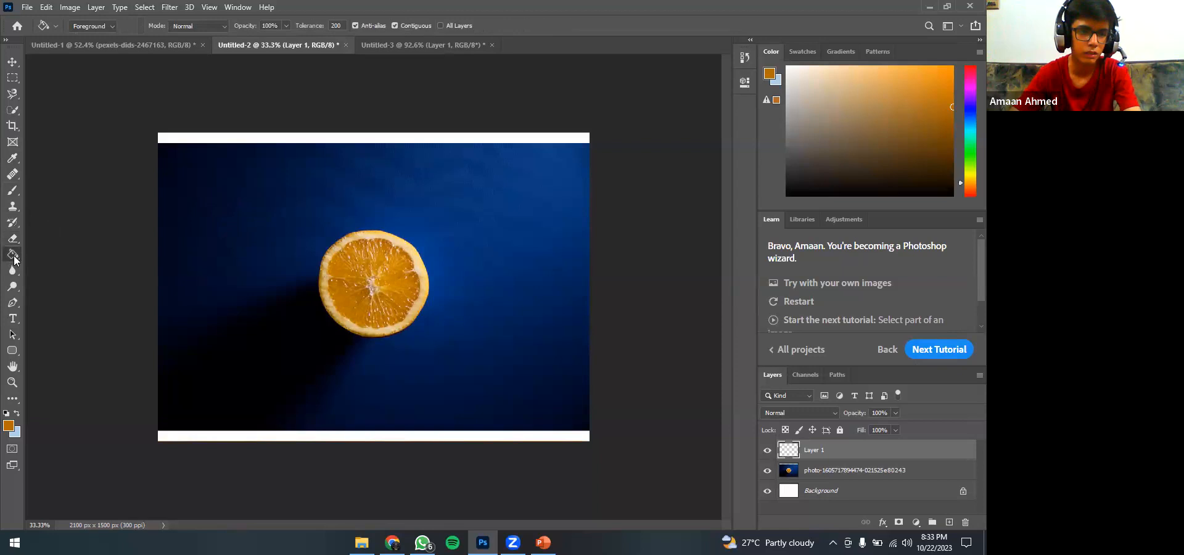
{"action": "left_click", "coordinate": [32, 267]}
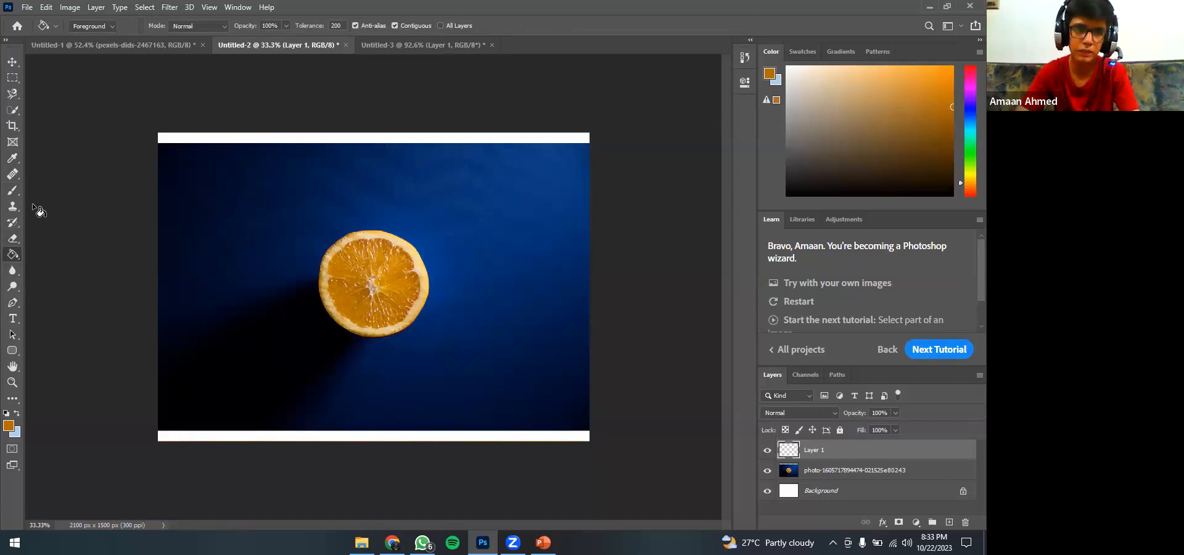
{"action": "left_click", "coordinate": [13, 79]}
{"action": "left_click", "coordinate": [12, 254]}
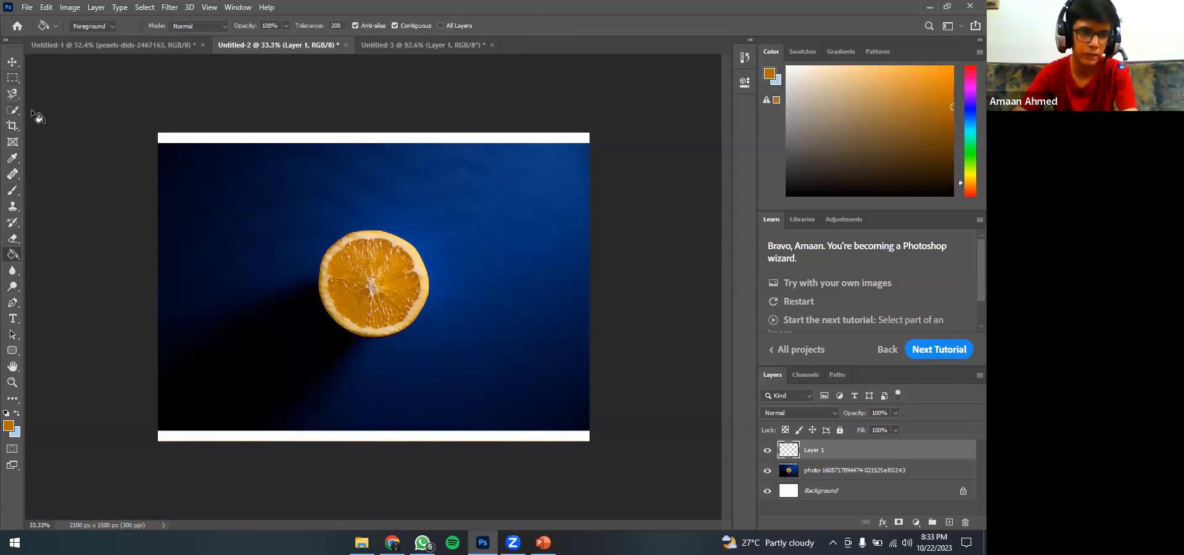
{"action": "left_click", "coordinate": [12, 80]}
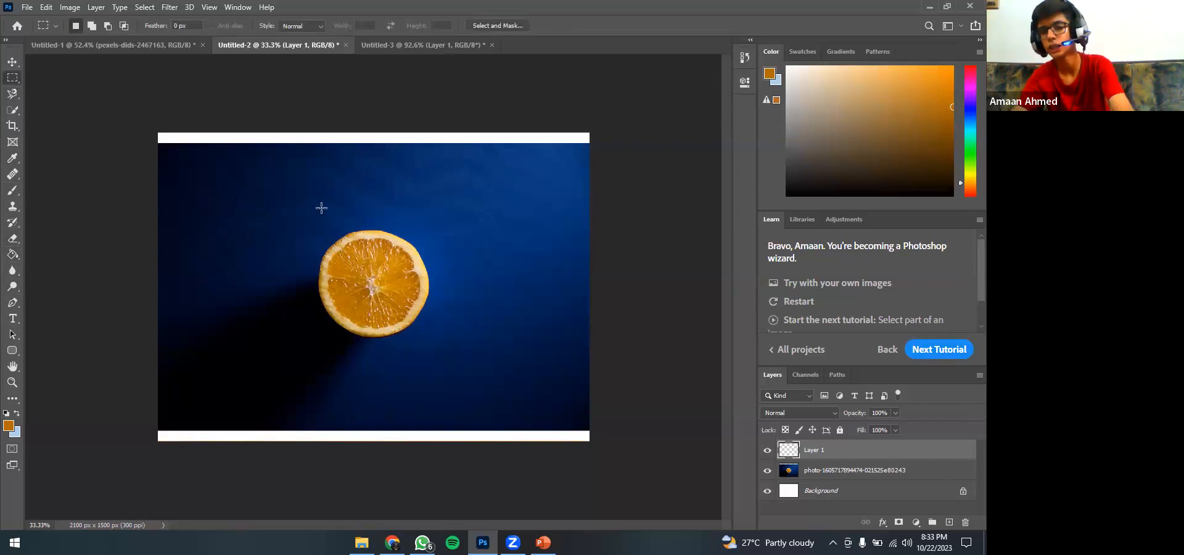
{"action": "left_click_drag", "start_coordinate": [185, 164], "coordinate": [354, 219]}
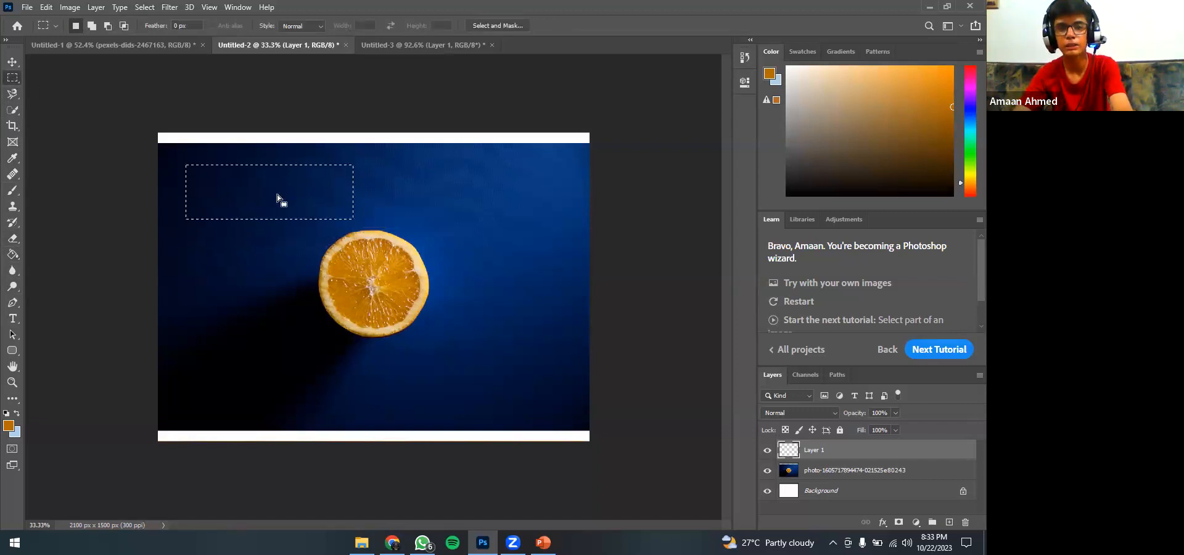
- Set the foreground colour to blue and fill the rectangular selection with it using the Paint Bucket
{"action": "left_click", "coordinate": [9, 431]}
{"action": "left_click", "coordinate": [502, 180]}
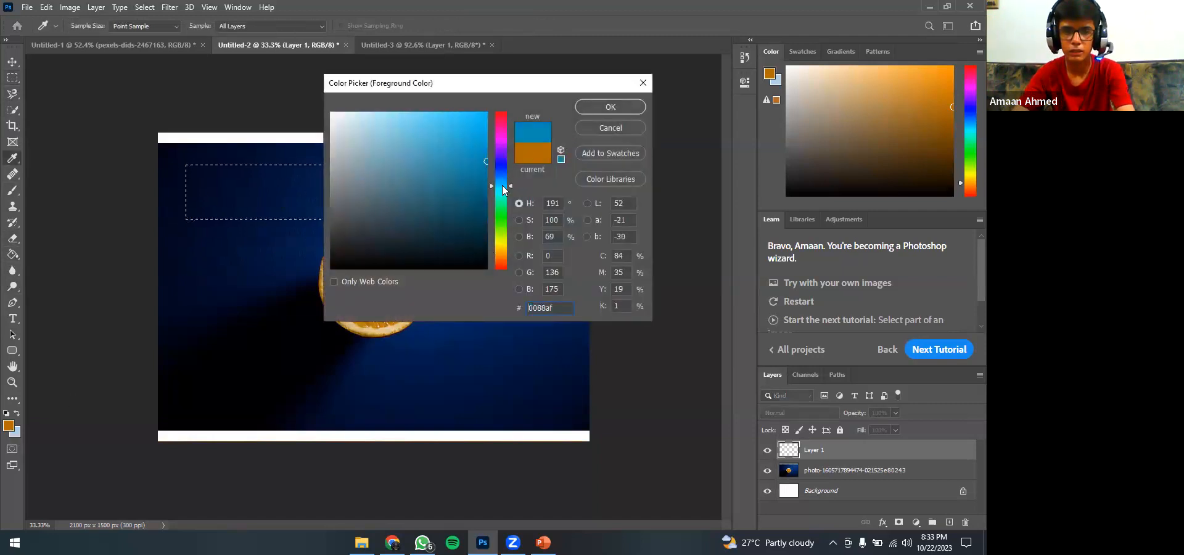
{"action": "left_click", "coordinate": [587, 108]}
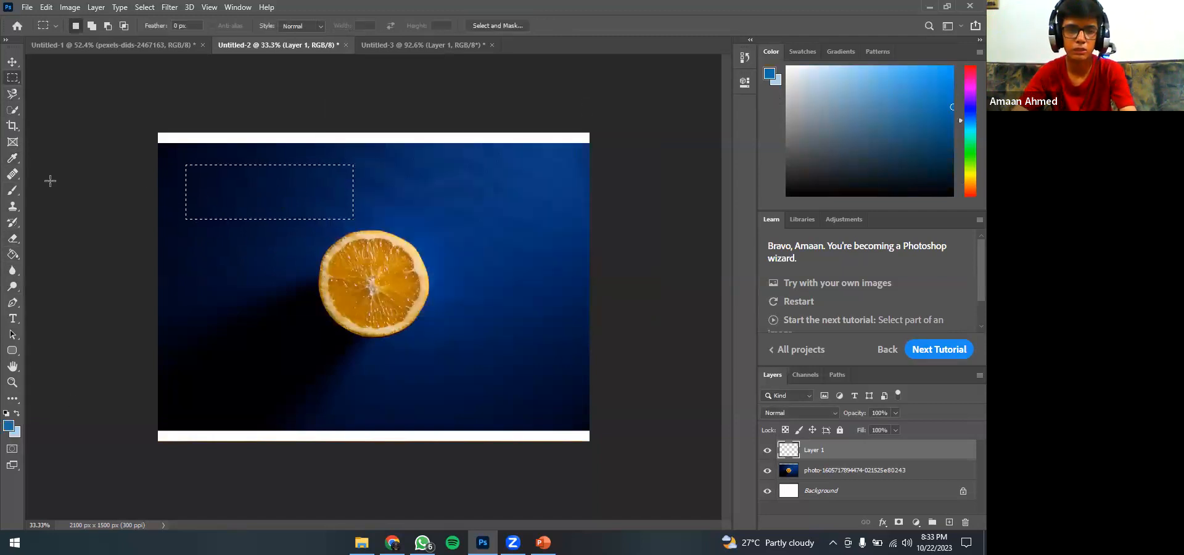
{"action": "left_click", "coordinate": [12, 255]}
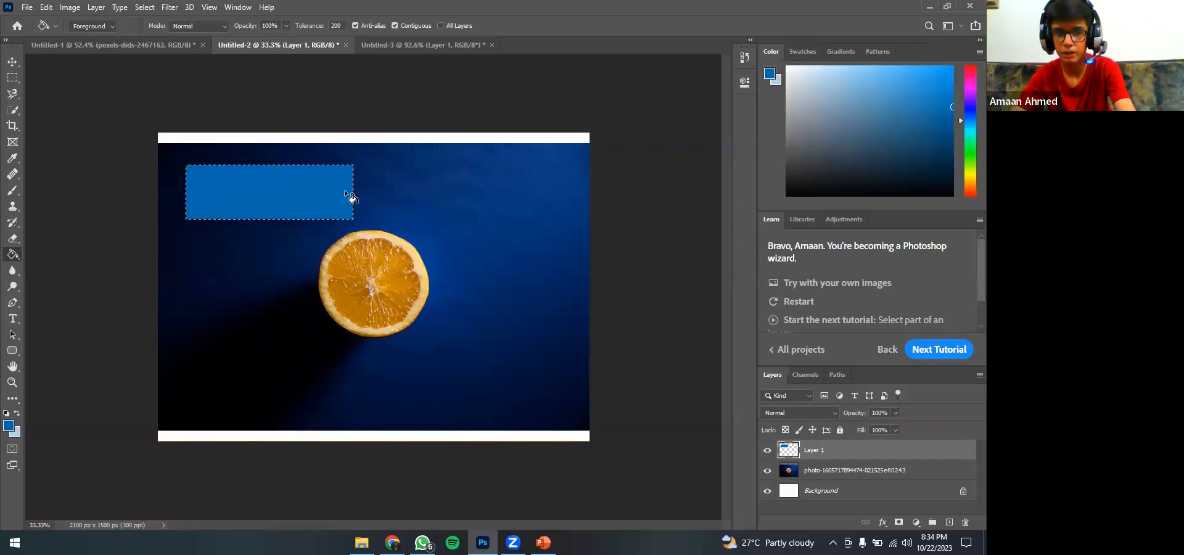
- Clear the blue rectangle, delete Layer 1 from the orange document, and deselect
{"action": "key", "text": "z"}
{"action": "left_click", "coordinate": [12, 77]}
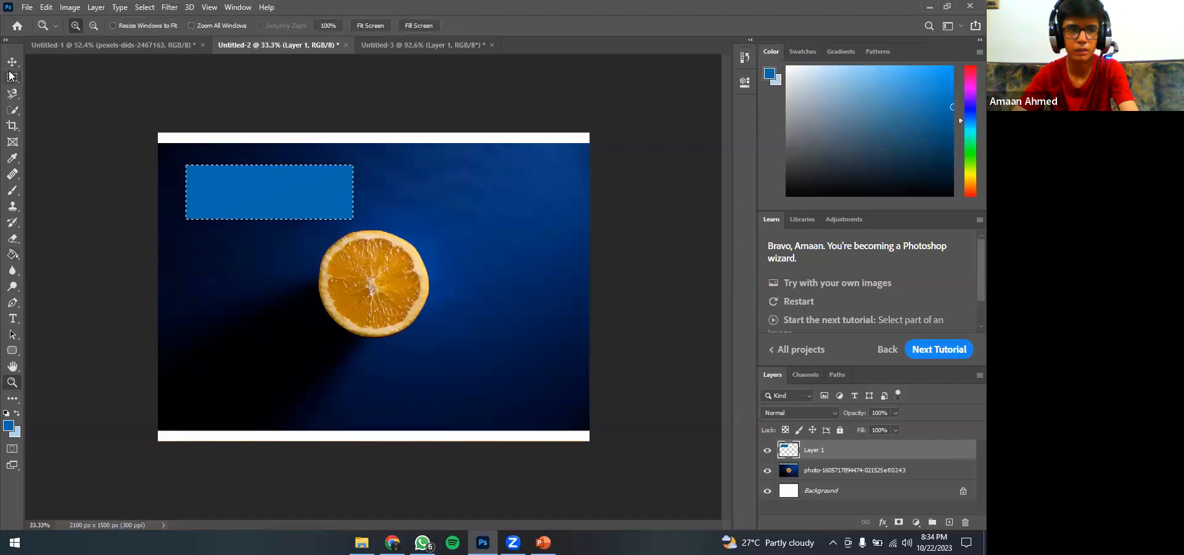
{"action": "left_click", "coordinate": [411, 198]}
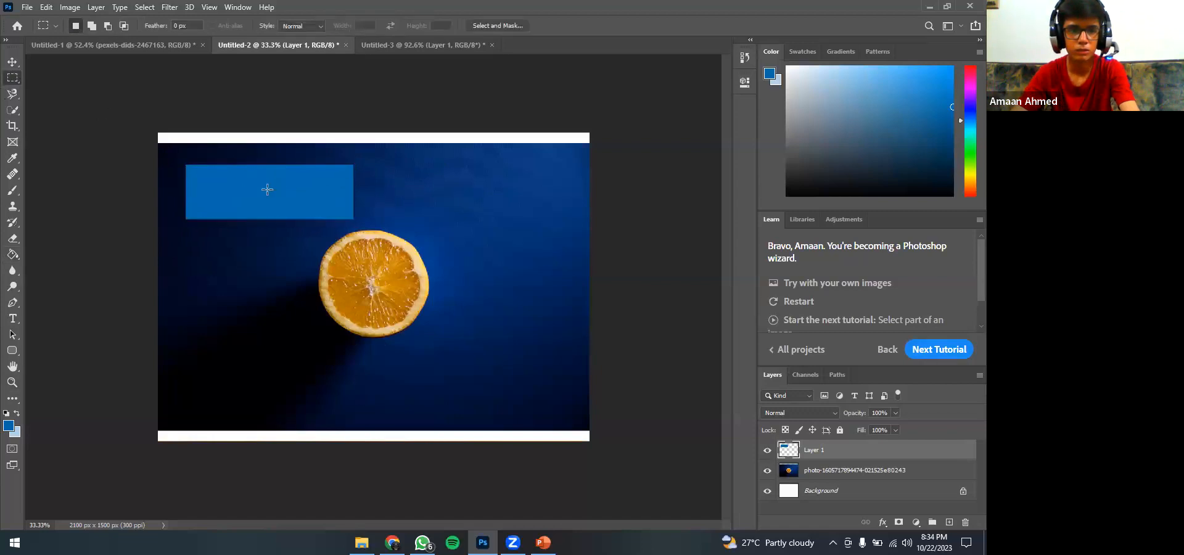
{"action": "key", "text": "ctrl+z"}
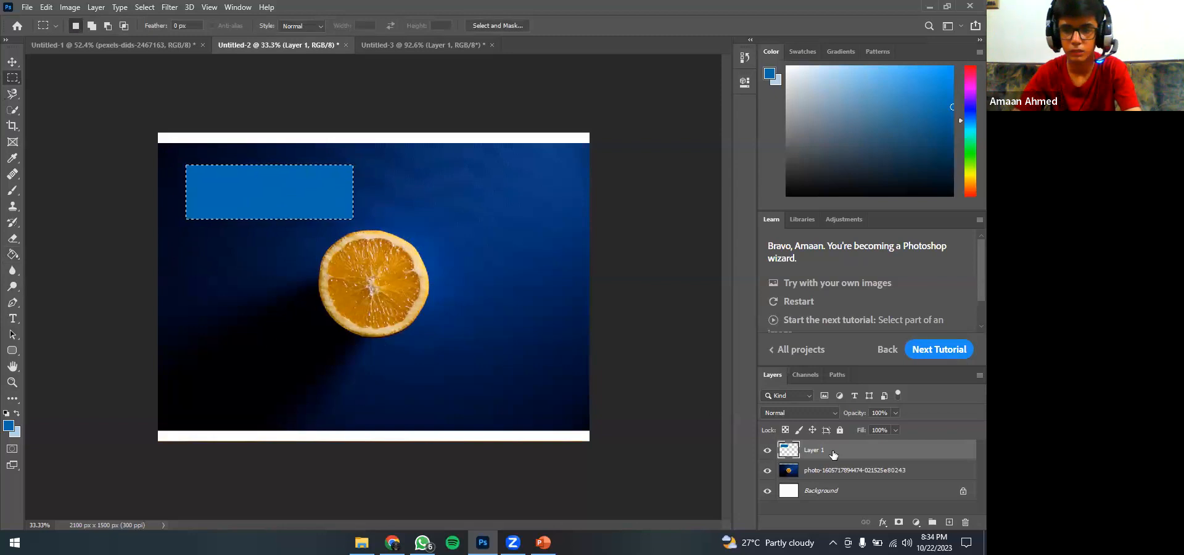
{"action": "key", "text": "Delete"}
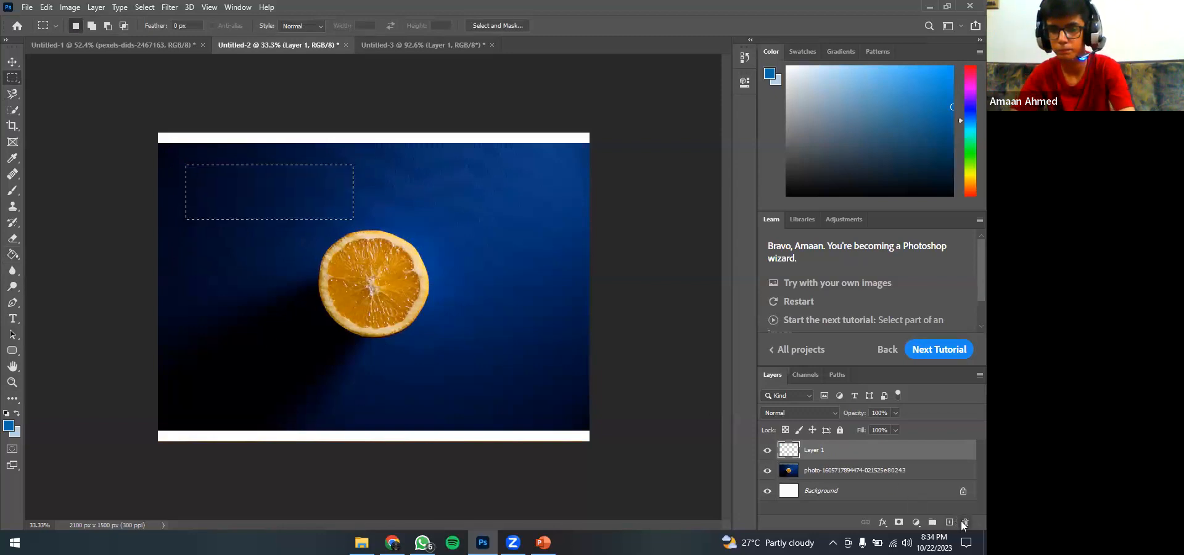
{"action": "left_click", "coordinate": [965, 523]}
{"action": "left_click", "coordinate": [436, 206]}
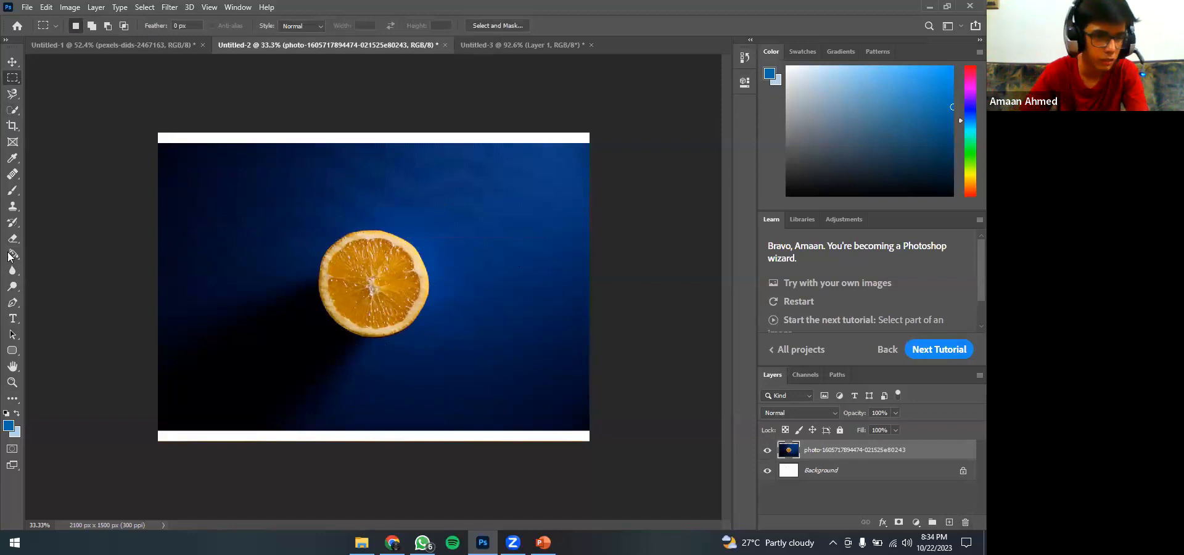
- Blur the flesh and rind of the orange slice with the Blur tool at 100% strength
{"action": "left_click", "coordinate": [13, 271]}
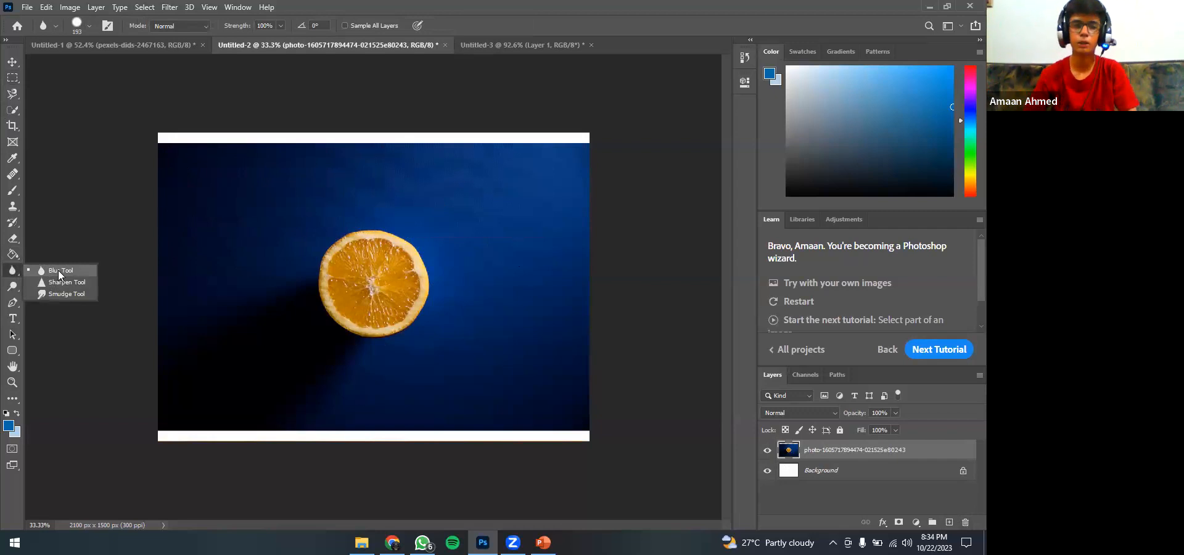
{"action": "left_click", "coordinate": [60, 272]}
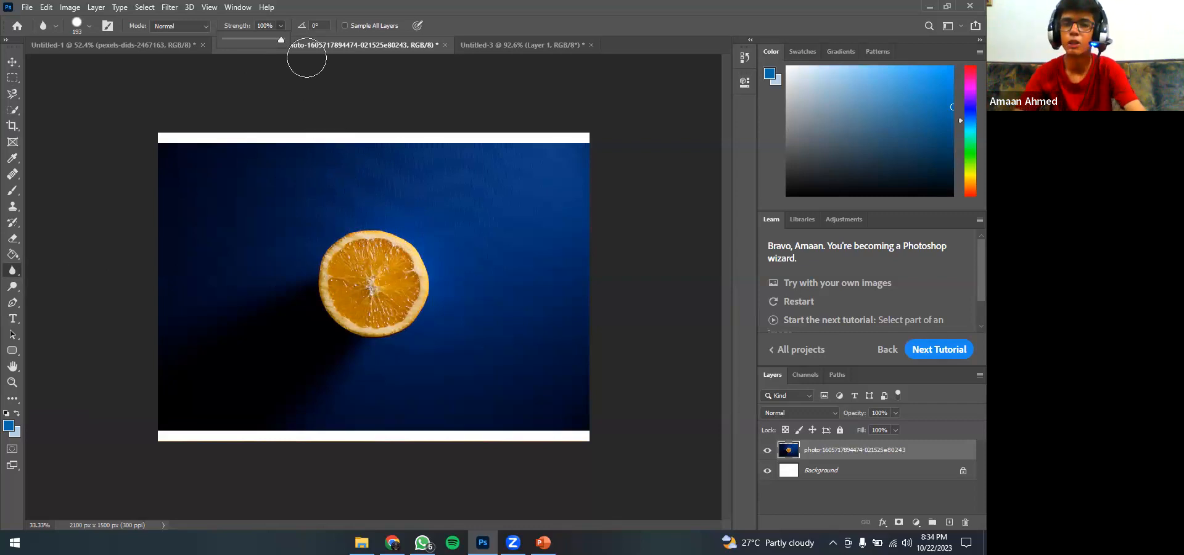
{"action": "mouse_move", "coordinate": [390, 297]}
{"action": "left_mouse_down"}
{"action": "mouse_move", "coordinate": [363, 291]}
{"action": "mouse_move", "coordinate": [352, 273]}
{"action": "mouse_move", "coordinate": [344, 291]}
{"action": "mouse_move", "coordinate": [363, 298]}
{"action": "mouse_move", "coordinate": [388, 280]}
{"action": "mouse_move", "coordinate": [337, 267]}
{"action": "mouse_move", "coordinate": [339, 291]}
{"action": "mouse_move", "coordinate": [410, 291]}
{"action": "mouse_move", "coordinate": [383, 240]}
{"action": "mouse_move", "coordinate": [367, 330]}
{"action": "mouse_move", "coordinate": [396, 277]}
{"action": "mouse_move", "coordinate": [362, 249]}
{"action": "mouse_move", "coordinate": [369, 307]}
{"action": "mouse_move", "coordinate": [342, 251]}
{"action": "left_mouse_up"}
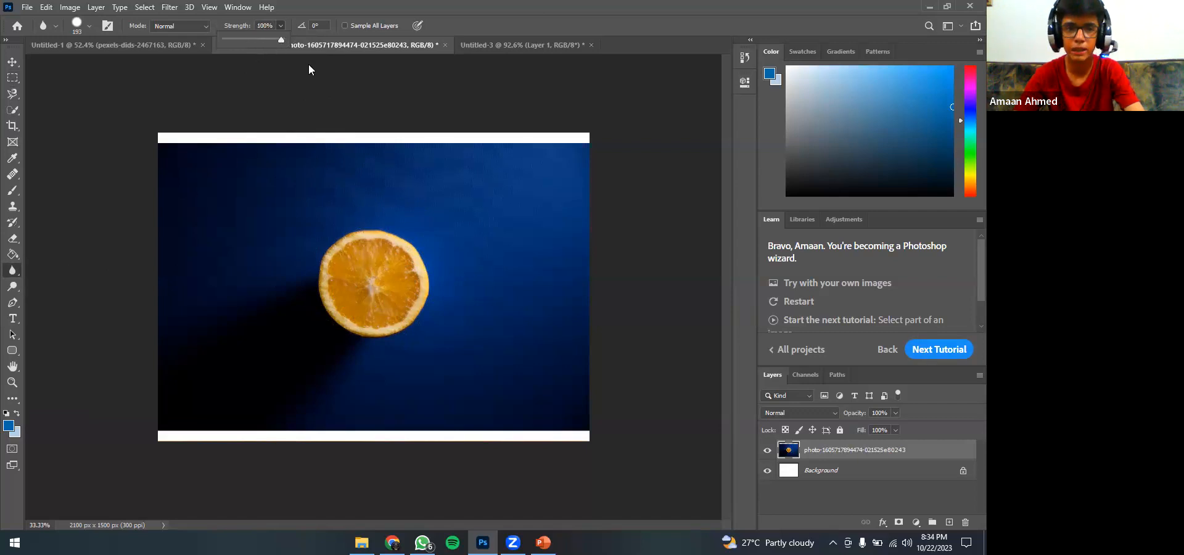
{"action": "mouse_move", "coordinate": [364, 271]}
{"action": "left_mouse_down"}
{"action": "mouse_move", "coordinate": [371, 249]}
{"action": "mouse_move", "coordinate": [355, 280]}
{"action": "mouse_move", "coordinate": [409, 290]}
{"action": "left_mouse_up"}
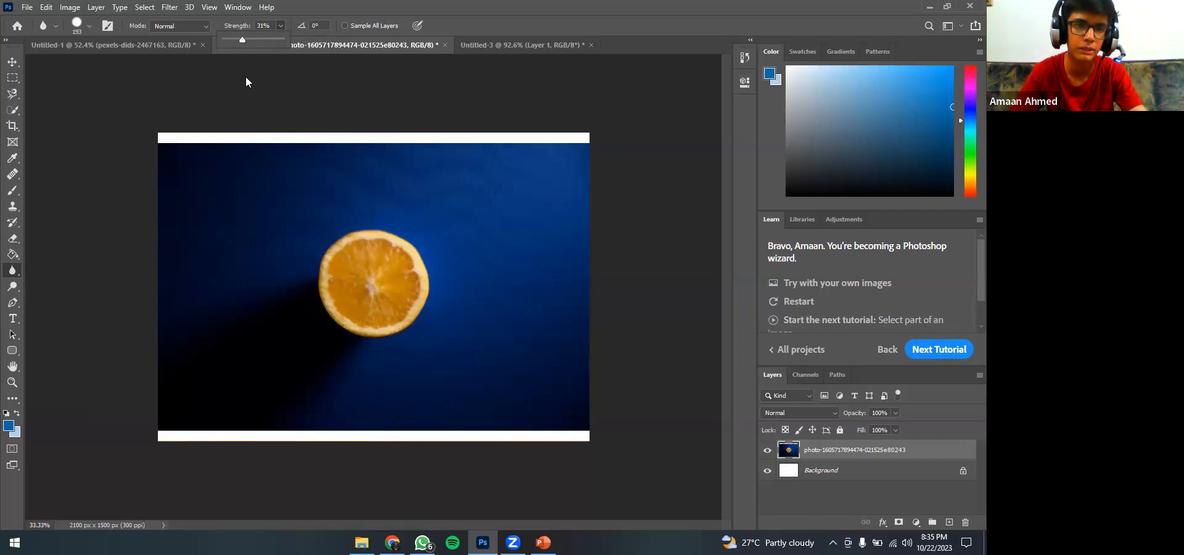
- Set the Blur tool's strength to 55% and its brush size to 53 px, and adjust the brush hardness
{"action": "left_click_drag", "start_coordinate": [253, 79], "coordinate": [255, 80]}
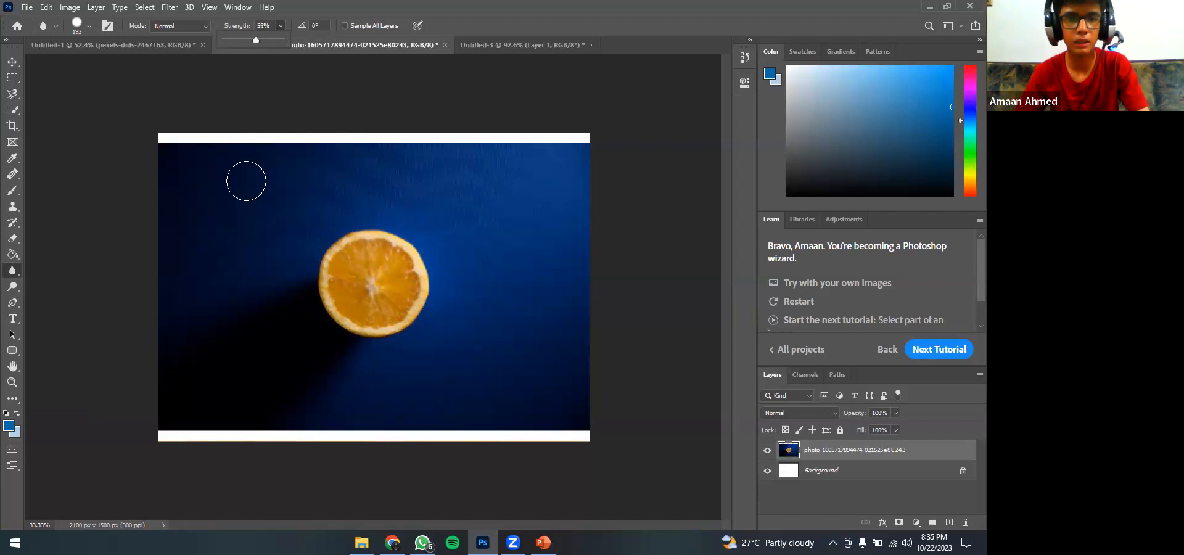
{"action": "right_click", "coordinate": [246, 182]}
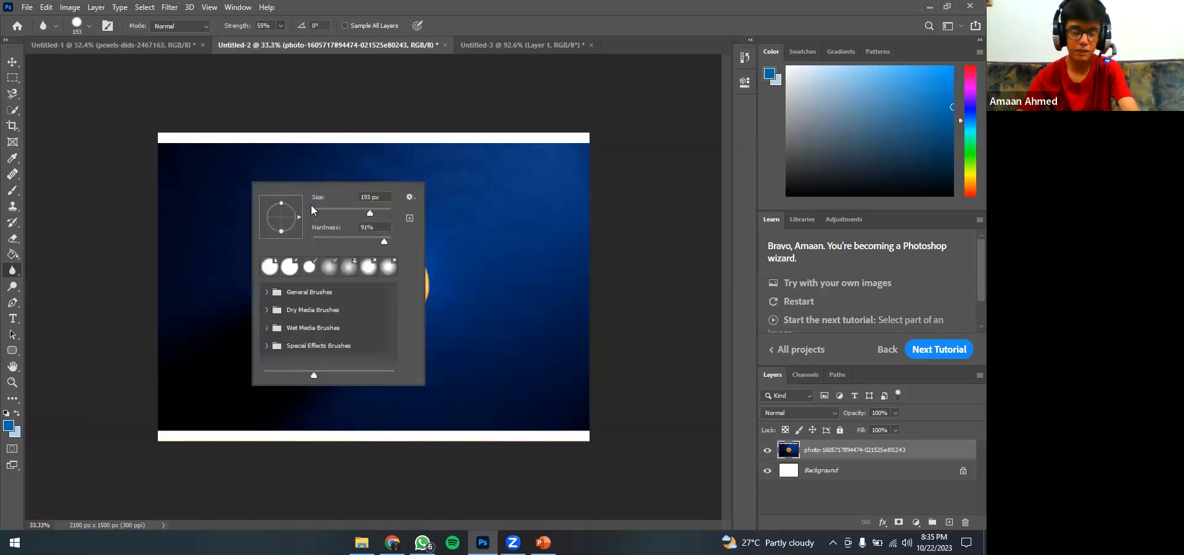
{"action": "left_click_drag", "start_coordinate": [368, 214], "coordinate": [333, 223]}
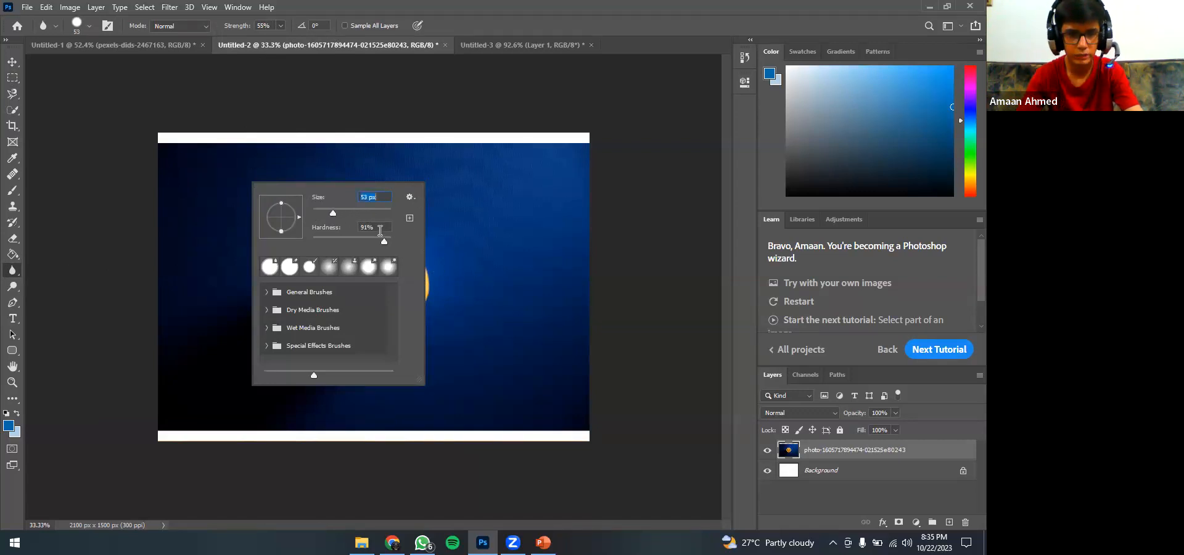
{"action": "left_click_drag", "start_coordinate": [384, 244], "coordinate": [351, 262]}
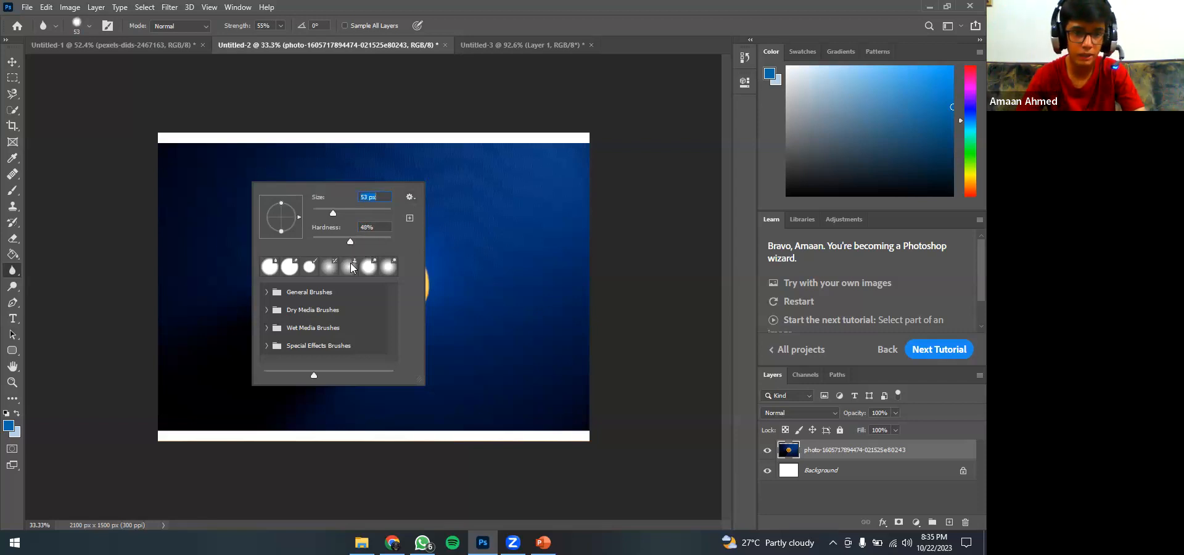
{"action": "mouse_move", "coordinate": [351, 269]}
{"action": "left_mouse_down"}
{"action": "mouse_move", "coordinate": [341, 274]}
{"action": "mouse_move", "coordinate": [408, 266]}
{"action": "left_mouse_up"}
{"action": "left_click", "coordinate": [456, 229]}
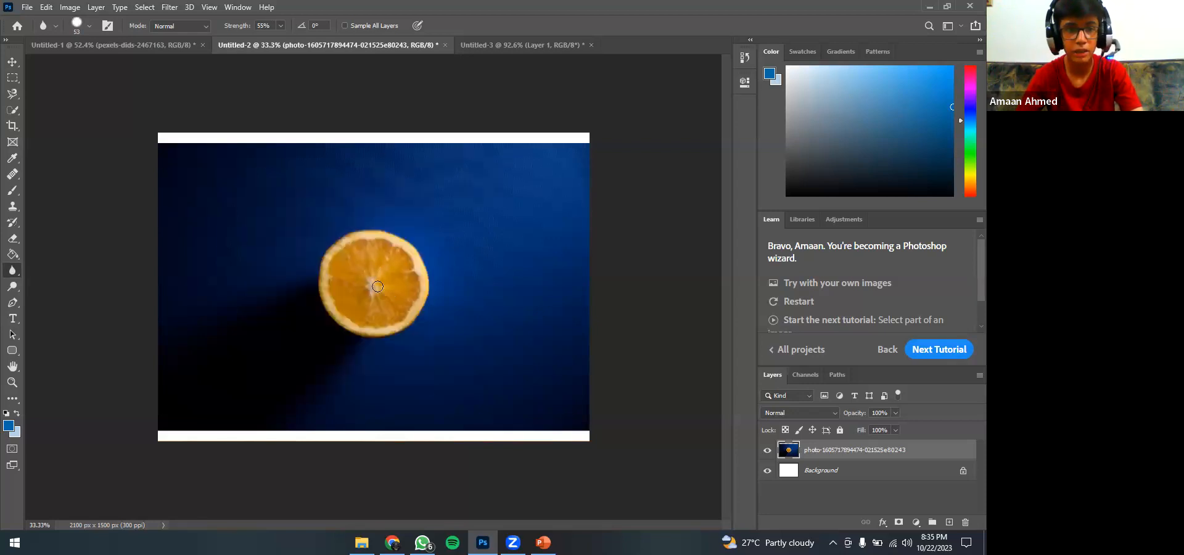
- Close the Untitled-3 bouquet document without saving it
{"action": "left_click", "coordinate": [591, 45]}
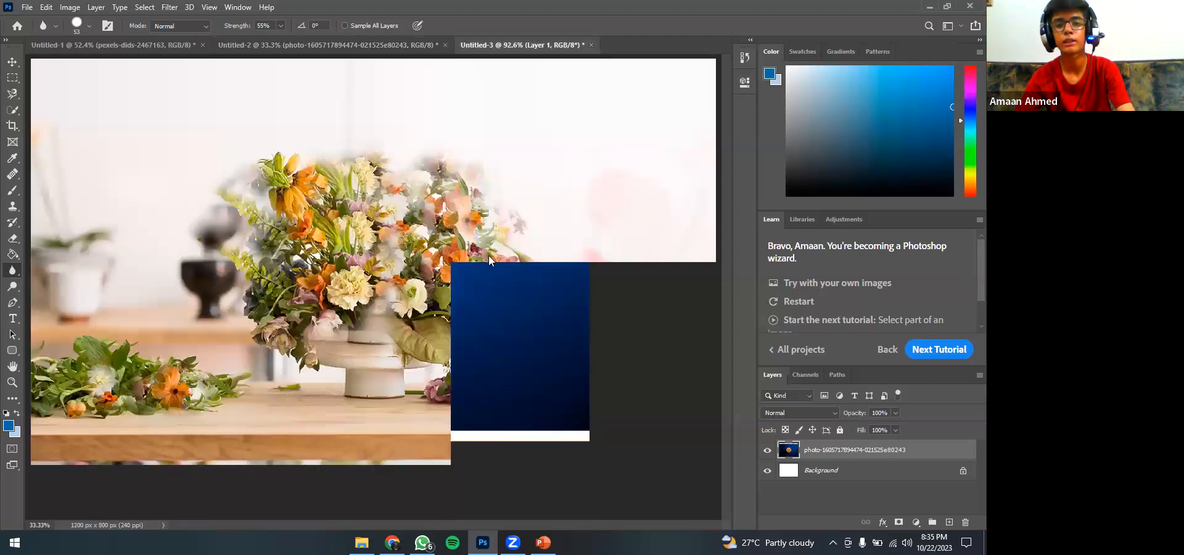
{"action": "left_click", "coordinate": [504, 207]}
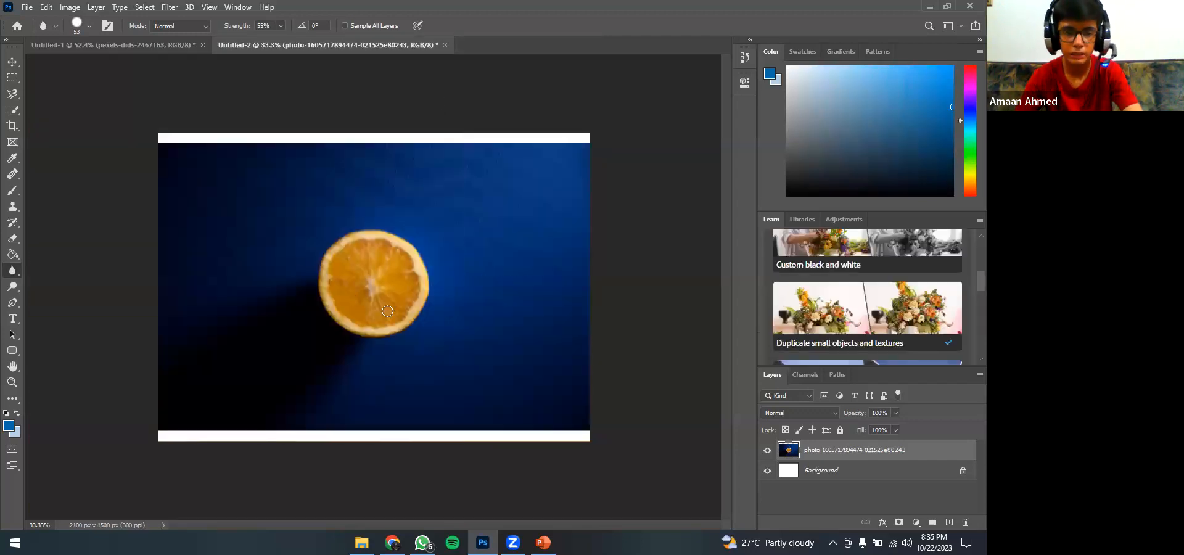
- Create a new 2100 x 1500 px document at 300 ppi and place the original orange photo in it
{"action": "left_click", "coordinate": [28, 6]}
{"action": "left_click", "coordinate": [43, 20]}
{"action": "left_click", "coordinate": [735, 451]}
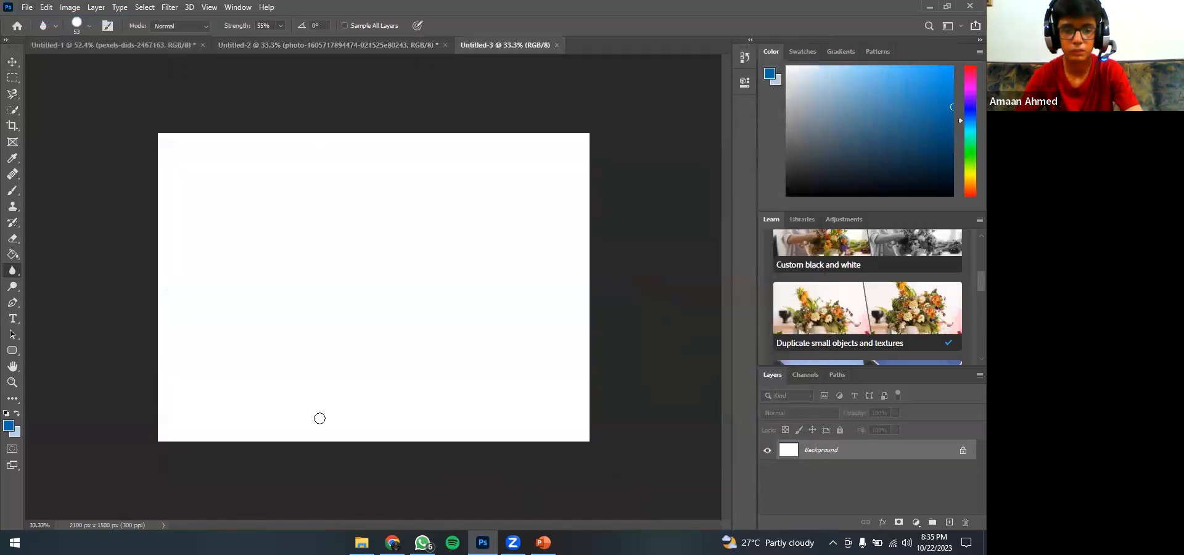
{"action": "left_click_drag", "start_coordinate": [179, 261], "coordinate": [183, 262]}
{"action": "key", "text": "Return"}
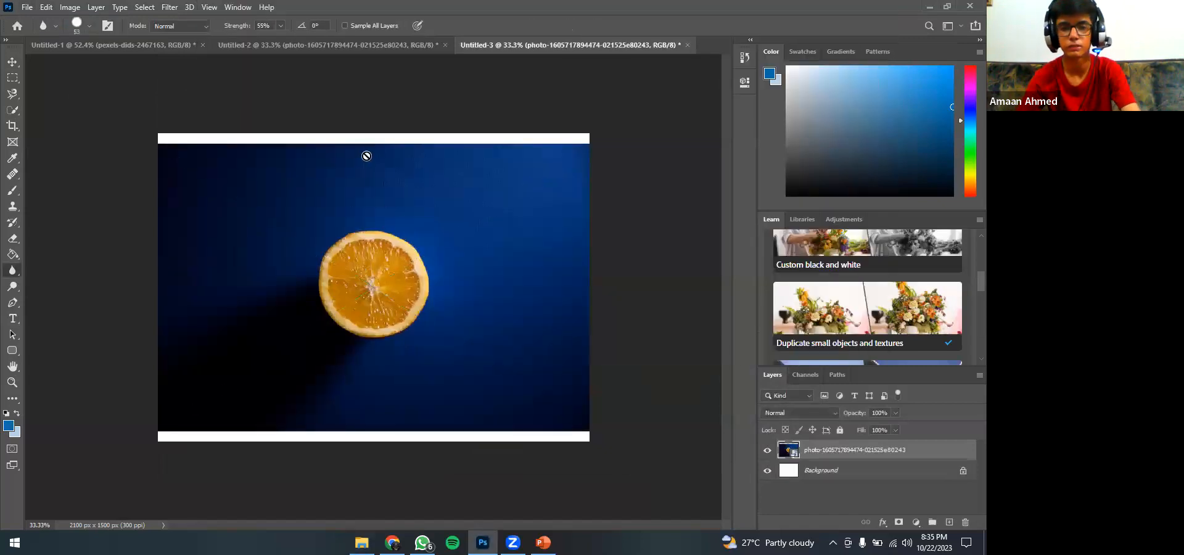
- Compare the blurred orange in Untitled-2 with the original photo in Untitled-3
{"action": "left_click", "coordinate": [386, 46]}
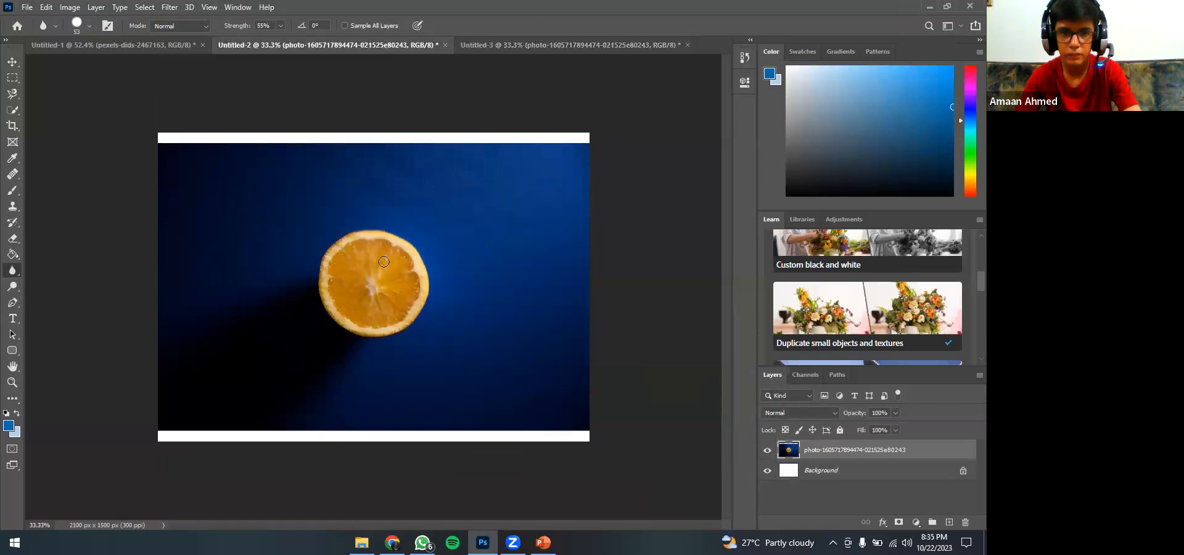
{"action": "left_click", "coordinate": [510, 52]}
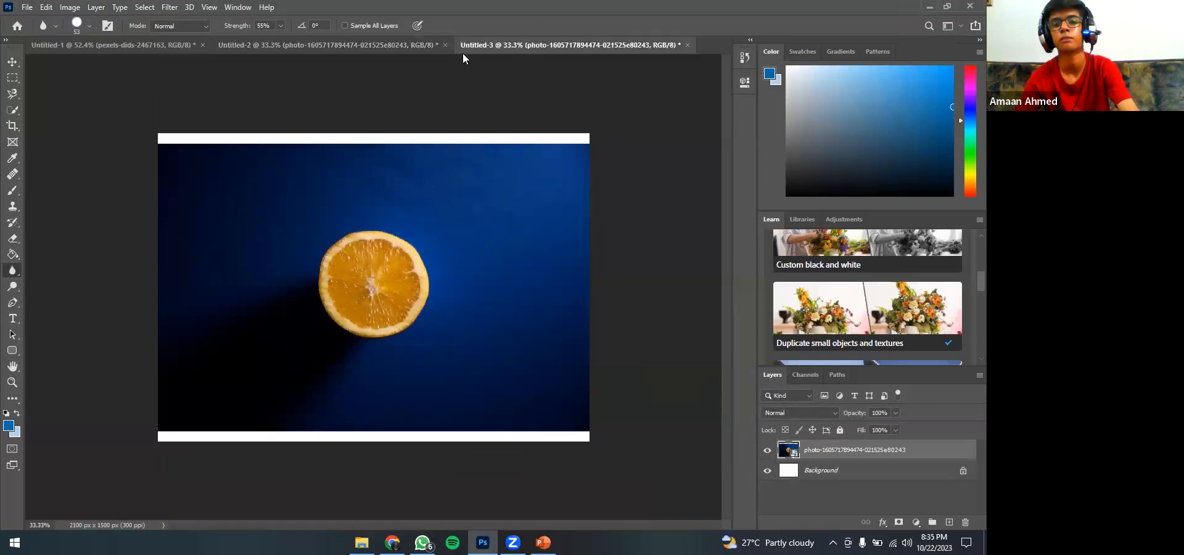
{"action": "left_click", "coordinate": [398, 52]}
{"action": "left_click", "coordinate": [511, 51]}
{"action": "left_click", "coordinate": [402, 50]}
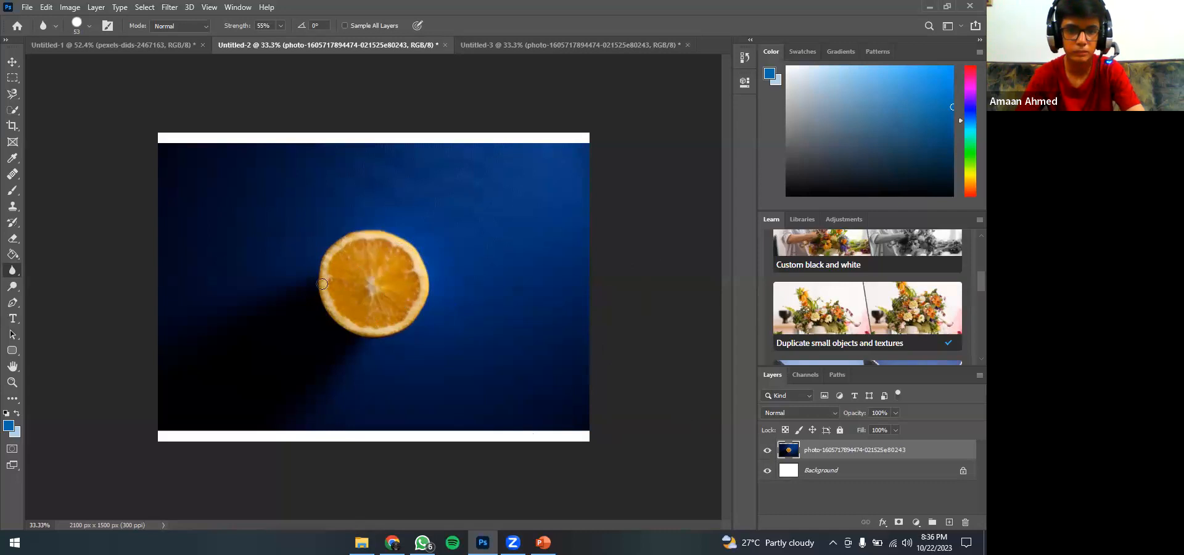
- Choose the Sharpen tool and rasterize the orange photo's smart object in Untitled-3 for sharpening
{"action": "right_click", "coordinate": [13, 272]}
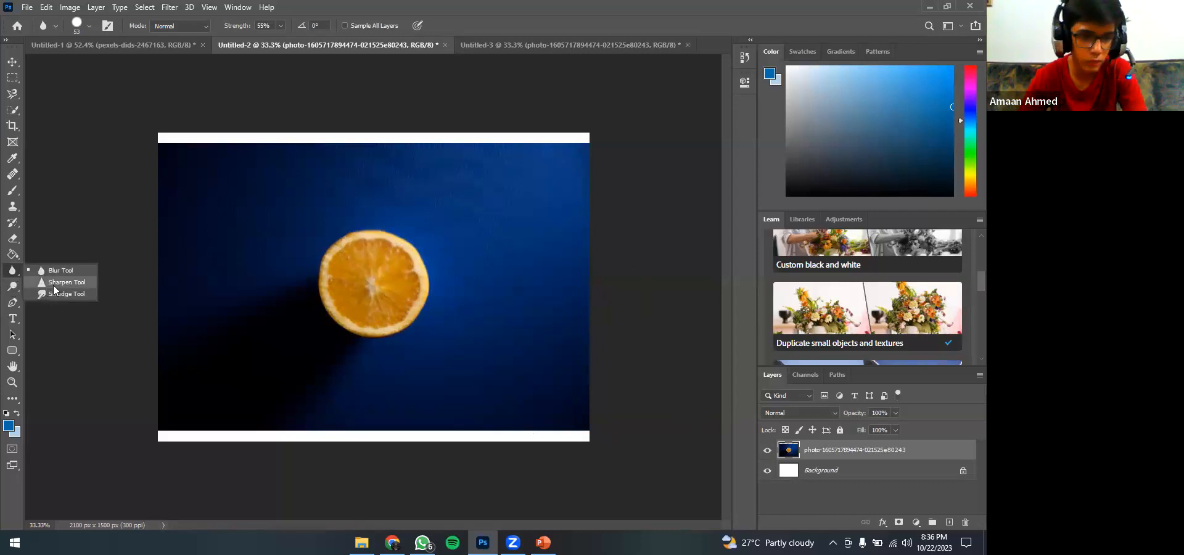
{"action": "left_click", "coordinate": [55, 284]}
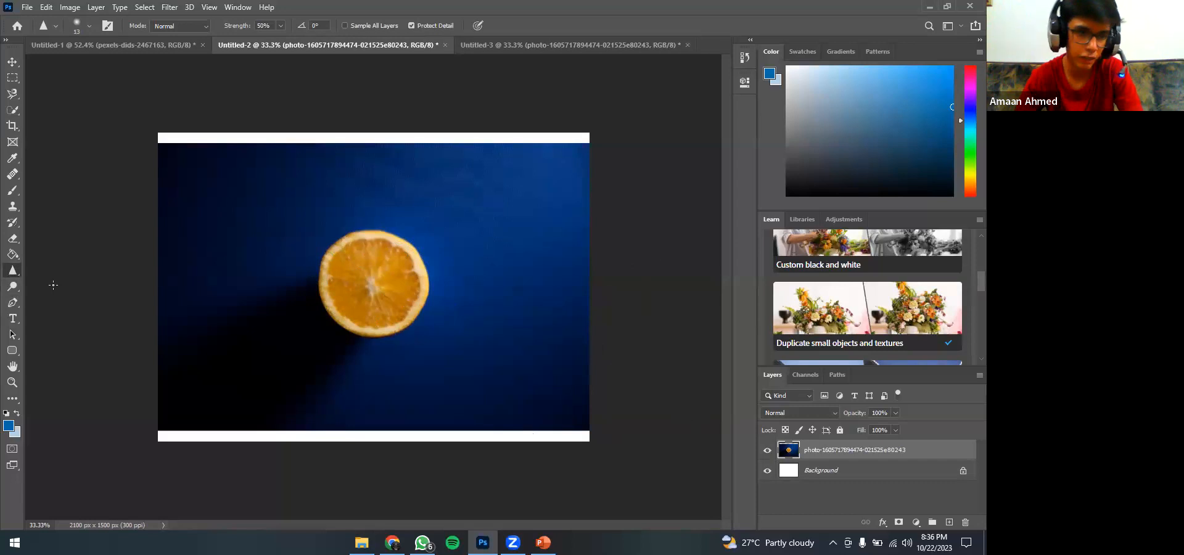
{"action": "left_click", "coordinate": [481, 42]}
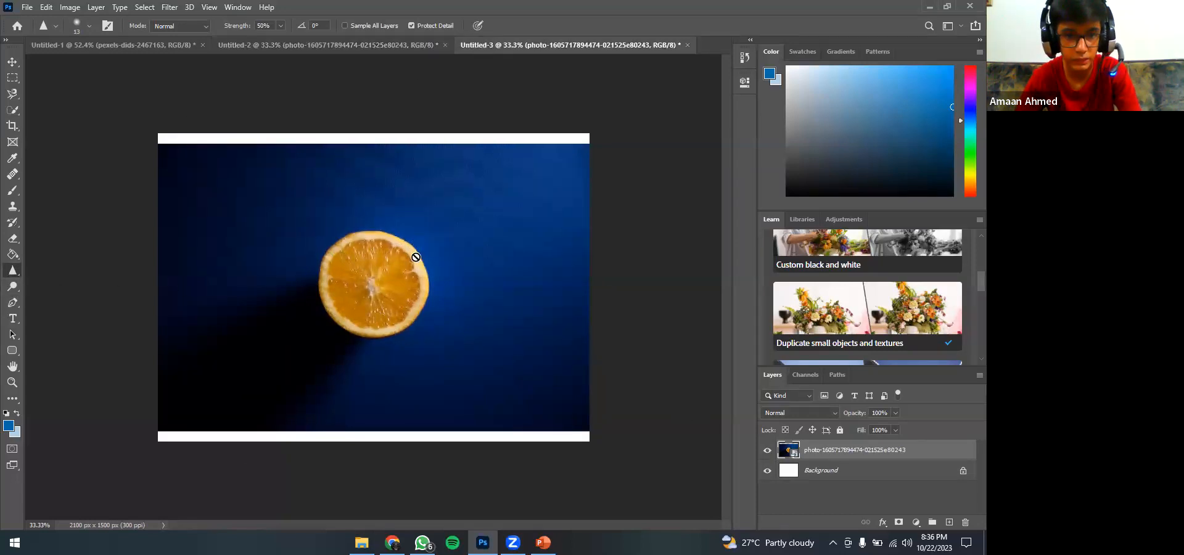
{"action": "left_click", "coordinate": [353, 267]}
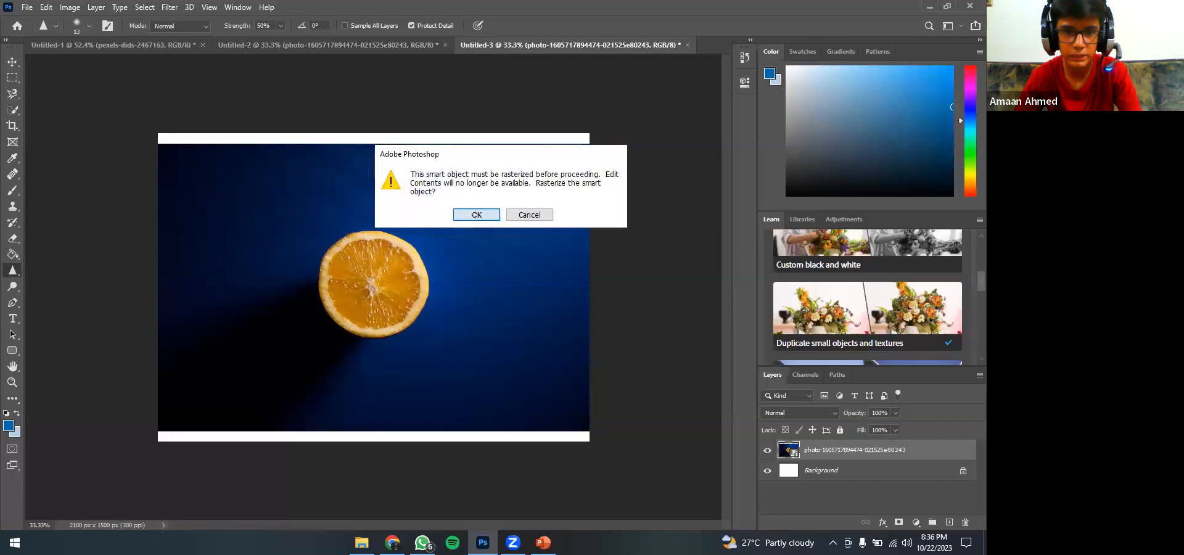
{"action": "left_click", "coordinate": [474, 217]}
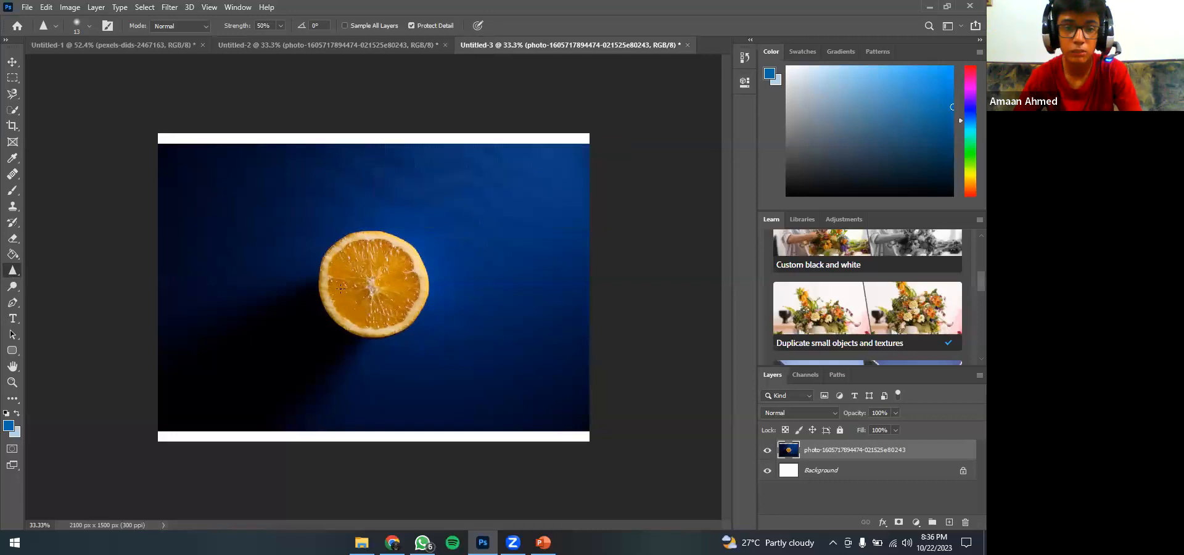
- Sharpen the orange slice in Untitled-3 with a hard 187 px brush at 66% strength
{"action": "right_click", "coordinate": [351, 258]}
{"action": "left_click_drag", "start_coordinate": [425, 291], "coordinate": [477, 288]}
{"action": "left_click_drag", "start_coordinate": [431, 317], "coordinate": [501, 318]}
{"action": "left_click", "coordinate": [280, 26]}
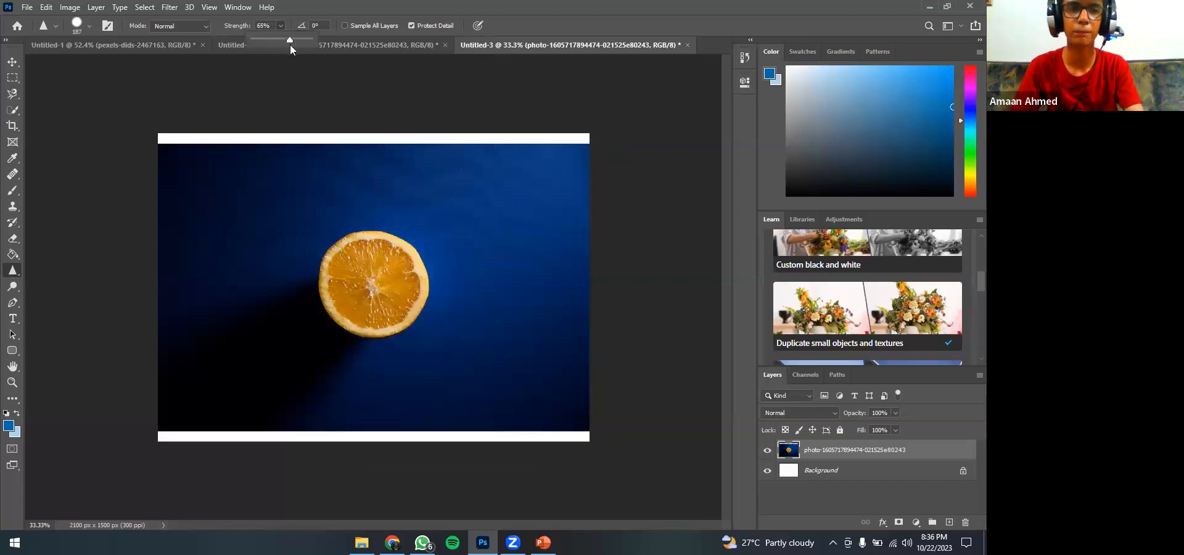
{"action": "left_click_drag", "start_coordinate": [292, 40], "coordinate": [290, 40]}
{"action": "left_click", "coordinate": [352, 276]}
{"action": "mouse_move", "coordinate": [387, 277]}
{"action": "left_mouse_down"}
{"action": "mouse_move", "coordinate": [363, 272]}
{"action": "mouse_move", "coordinate": [389, 320]}
{"action": "mouse_move", "coordinate": [339, 281]}
{"action": "mouse_move", "coordinate": [361, 257]}
{"action": "mouse_move", "coordinate": [393, 293]}
{"action": "mouse_move", "coordinate": [346, 296]}
{"action": "mouse_move", "coordinate": [351, 258]}
{"action": "mouse_move", "coordinate": [407, 261]}
{"action": "mouse_move", "coordinate": [401, 309]}
{"action": "mouse_move", "coordinate": [347, 300]}
{"action": "mouse_move", "coordinate": [347, 262]}
{"action": "mouse_move", "coordinate": [407, 257]}
{"action": "mouse_move", "coordinate": [402, 298]}
{"action": "mouse_move", "coordinate": [333, 282]}
{"action": "mouse_move", "coordinate": [393, 279]}
{"action": "mouse_move", "coordinate": [395, 300]}
{"action": "mouse_move", "coordinate": [328, 282]}
{"action": "mouse_move", "coordinate": [399, 314]}
{"action": "mouse_move", "coordinate": [375, 318]}
{"action": "mouse_move", "coordinate": [391, 269]}
{"action": "mouse_move", "coordinate": [382, 292]}
{"action": "mouse_move", "coordinate": [341, 320]}
{"action": "mouse_move", "coordinate": [359, 281]}
{"action": "mouse_move", "coordinate": [375, 283]}
{"action": "mouse_move", "coordinate": [373, 246]}
{"action": "left_mouse_up"}
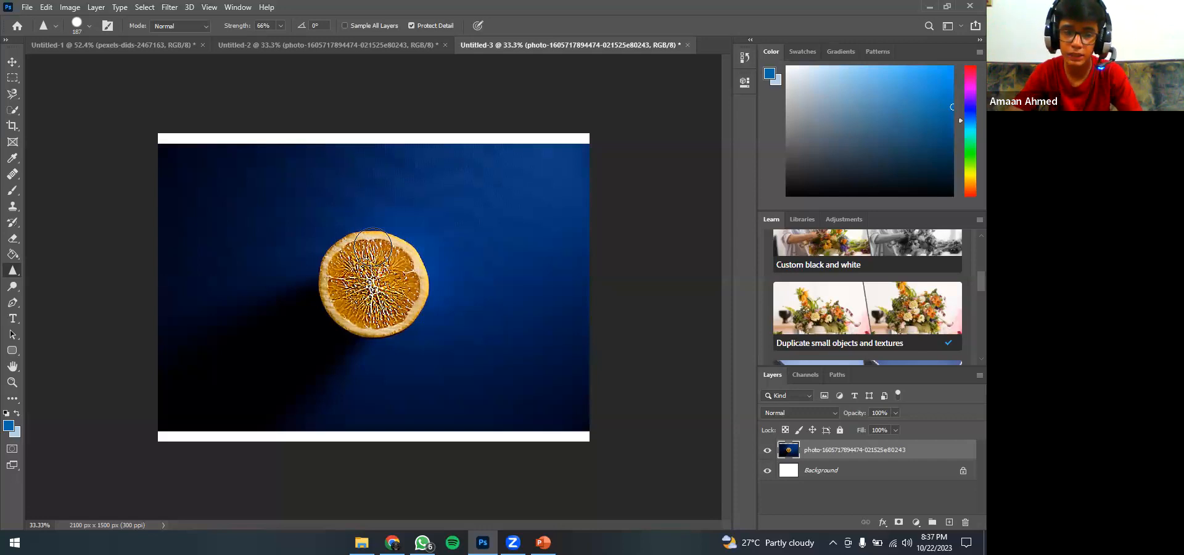
{"action": "mouse_move", "coordinate": [373, 246]}
{"action": "left_mouse_down"}
{"action": "mouse_move", "coordinate": [369, 278]}
{"action": "mouse_move", "coordinate": [394, 279]}
{"action": "mouse_move", "coordinate": [360, 294]}
{"action": "mouse_move", "coordinate": [373, 254]}
{"action": "mouse_move", "coordinate": [394, 298]}
{"action": "left_mouse_up"}
- Compare the sharpened orange in Untitled-3 with the blurred orange in Untitled-2
{"action": "left_click", "coordinate": [386, 46]}
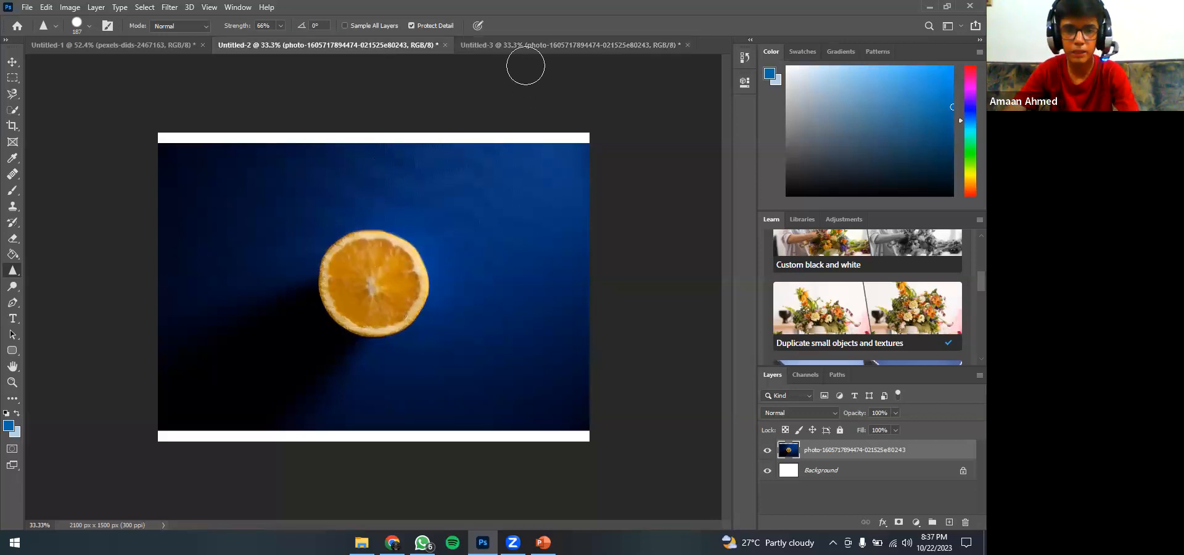
{"action": "left_click", "coordinate": [522, 47]}
{"action": "left_click", "coordinate": [377, 47]}
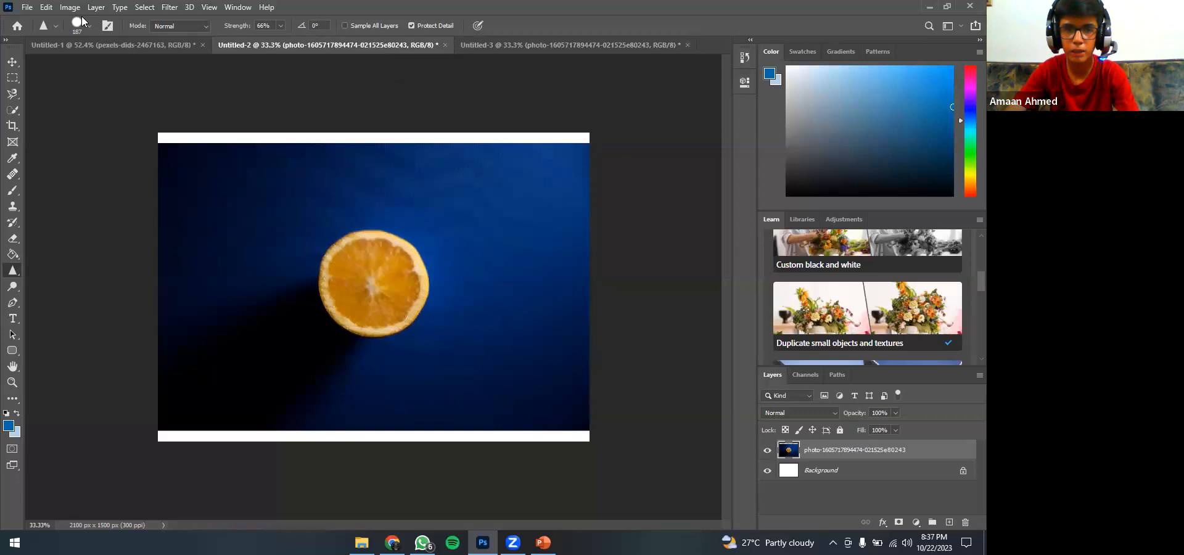
- Create a new 7 x 5 in document at 300 ppi and place the original orange photo in it
{"action": "left_click", "coordinate": [34, 8]}
{"action": "left_click", "coordinate": [42, 21]}
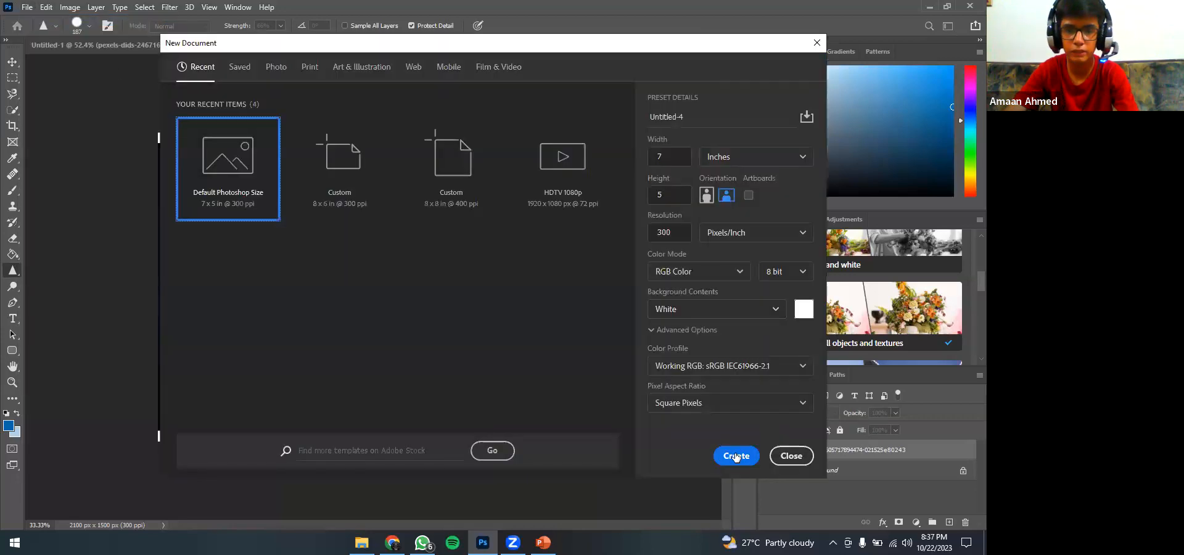
{"action": "left_click", "coordinate": [735, 459]}
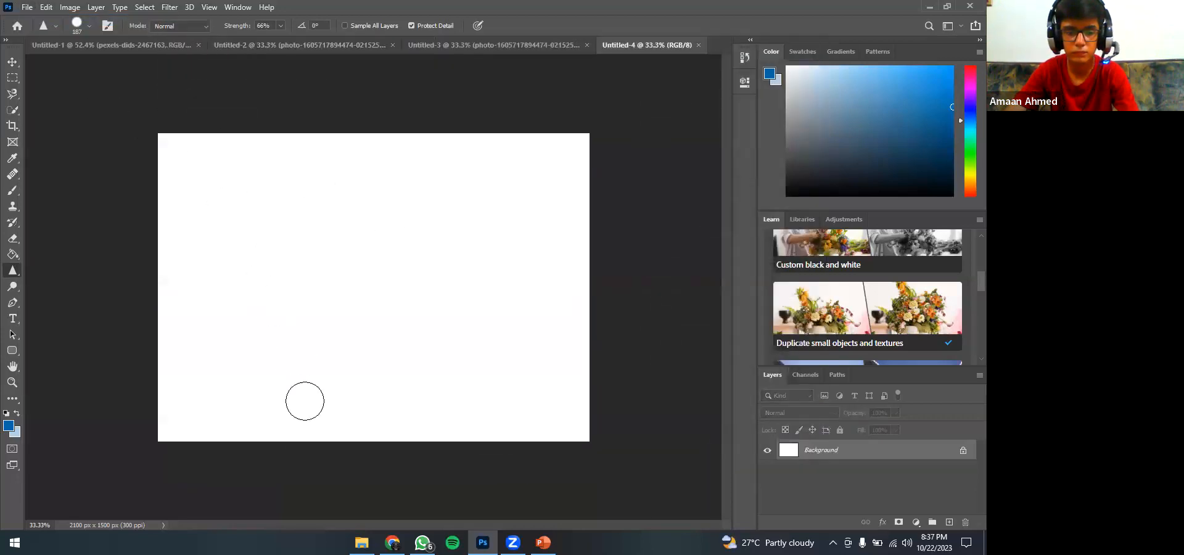
{"action": "left_click", "coordinate": [362, 542]}
{"action": "left_click_drag", "start_coordinate": [623, 170], "coordinate": [317, 341]}
{"action": "key", "text": "Return"}
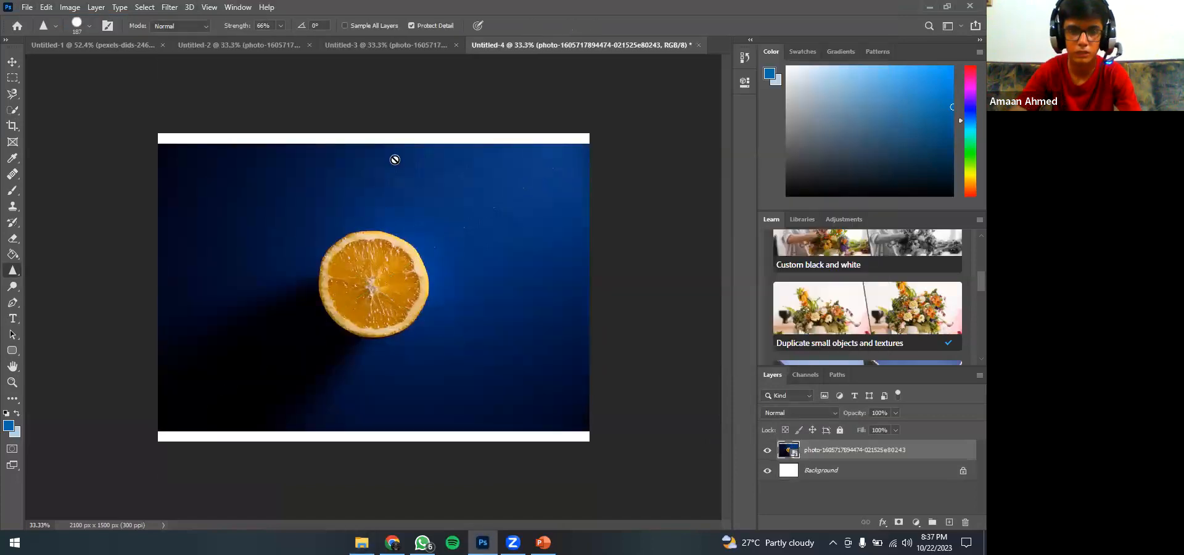
- Compare the blurred orange in Untitled-2 and the sharpened one in Untitled-3 with the original in Untitled-4
{"action": "left_click", "coordinate": [287, 49]}
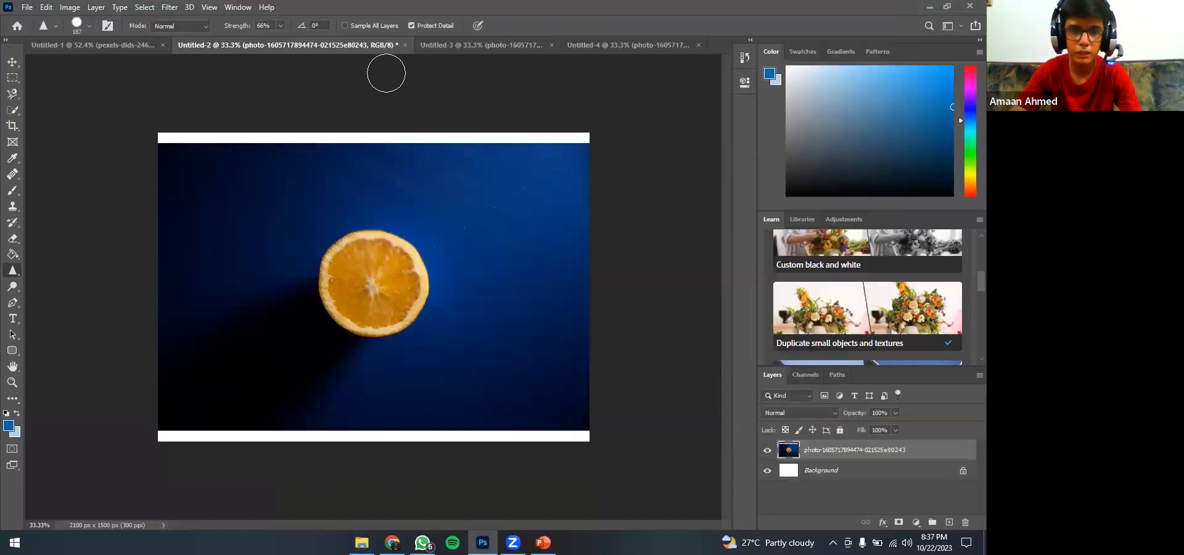
{"action": "left_click", "coordinate": [451, 46]}
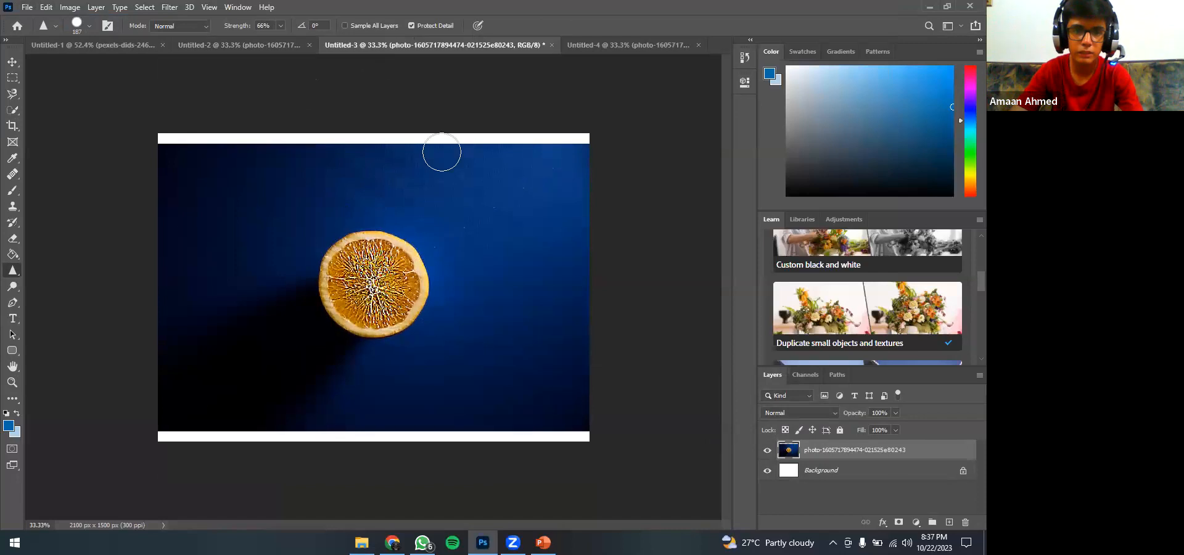
{"action": "left_click", "coordinate": [611, 45]}
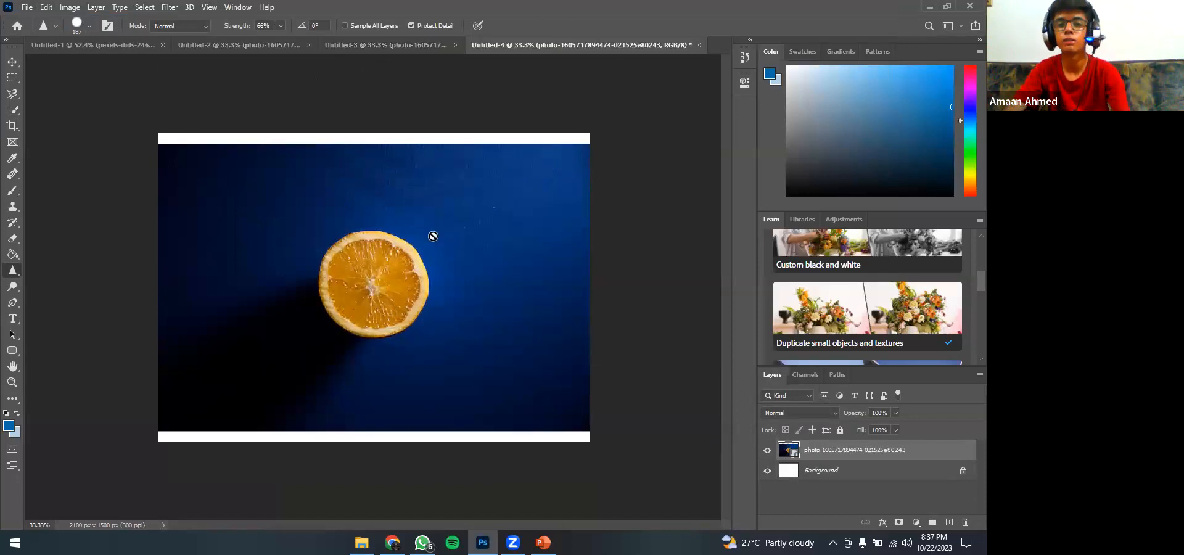
{"action": "left_click", "coordinate": [261, 53]}
{"action": "left_click", "coordinate": [592, 49]}
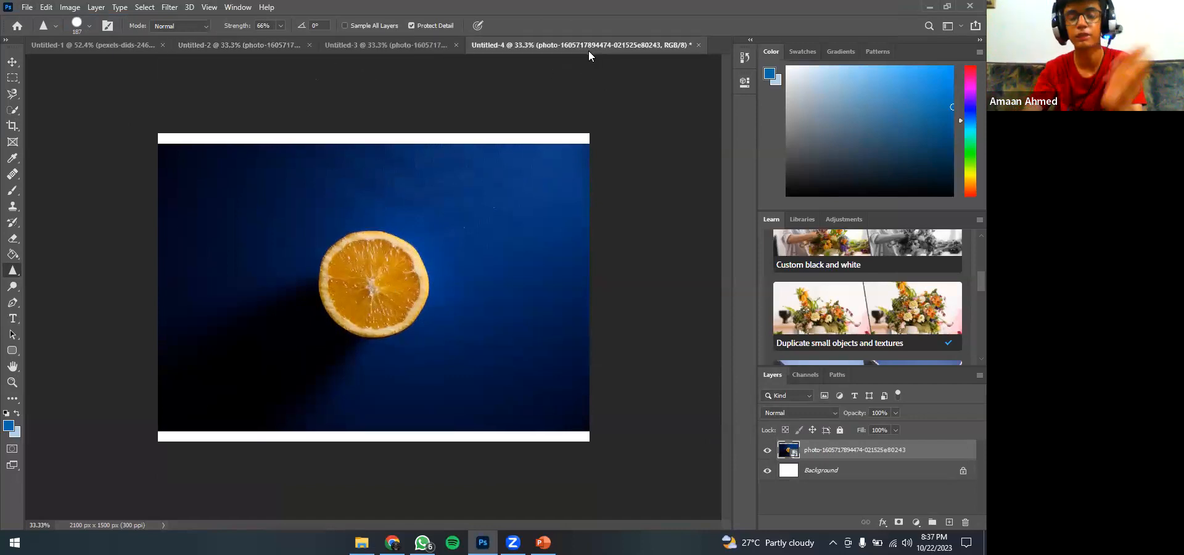
{"action": "left_click", "coordinate": [382, 53]}
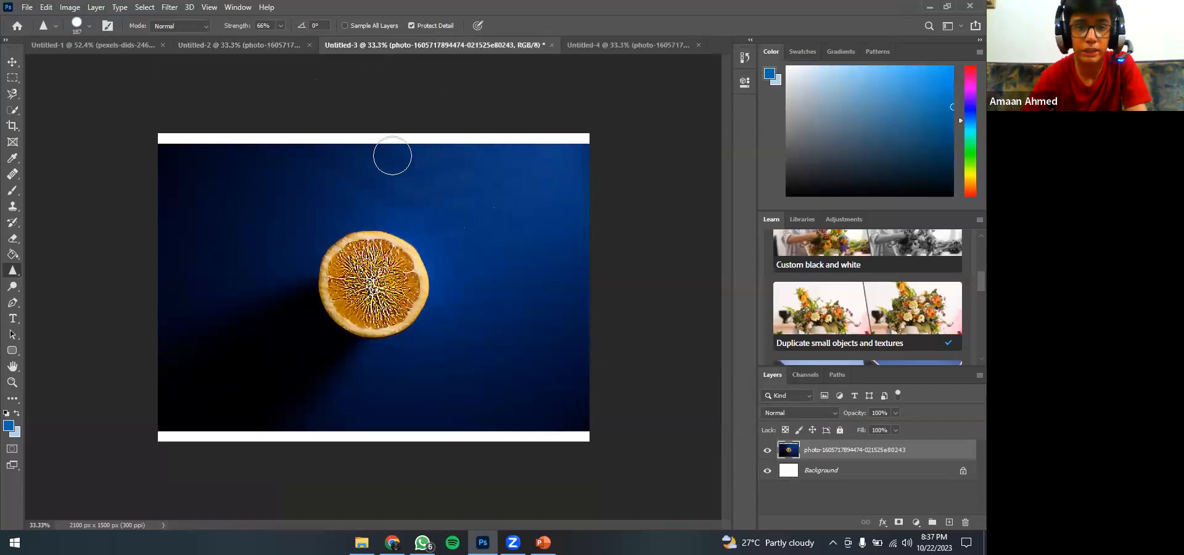
{"action": "right_click", "coordinate": [414, 223]}
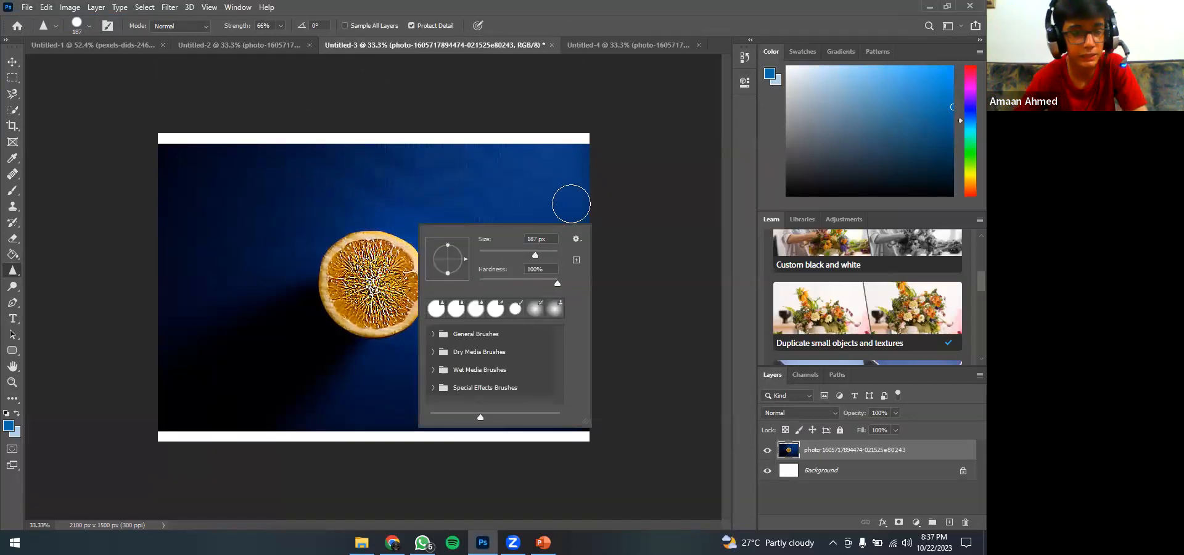
{"action": "left_click", "coordinate": [601, 186]}
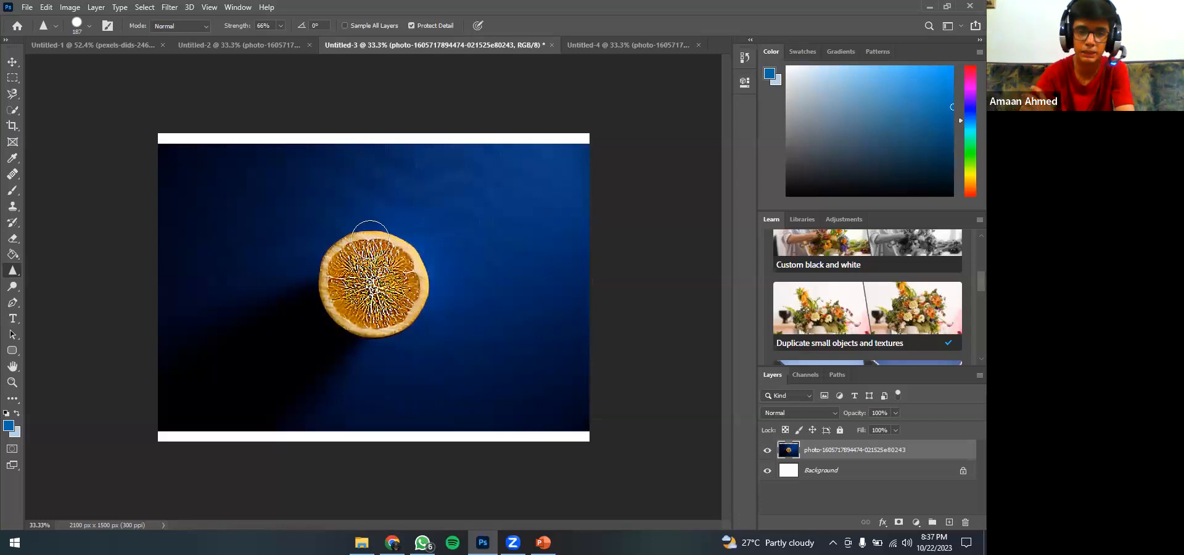
- Choose the Smudge tool and rasterize the orange photo's smart object in Untitled-4
{"action": "right_click", "coordinate": [28, 278]}
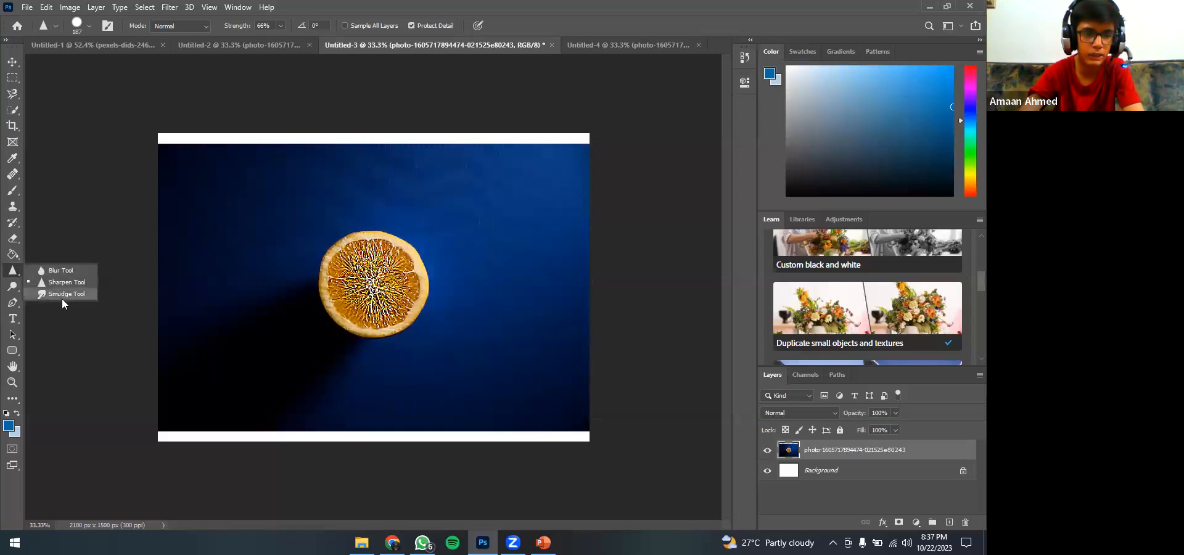
{"action": "left_click", "coordinate": [59, 293]}
{"action": "right_click", "coordinate": [13, 276]}
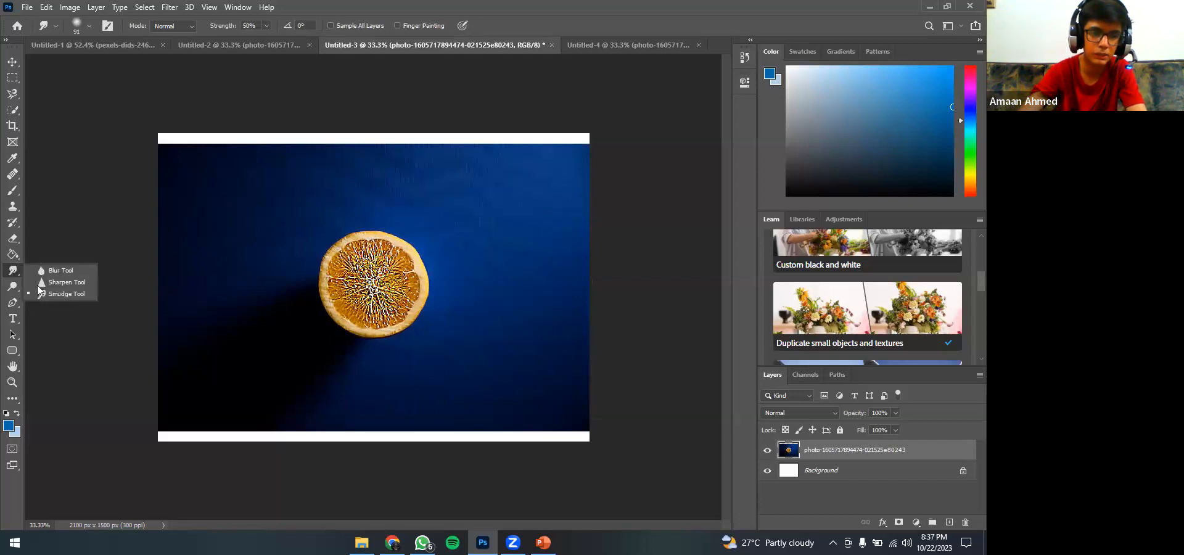
{"action": "left_click", "coordinate": [54, 240]}
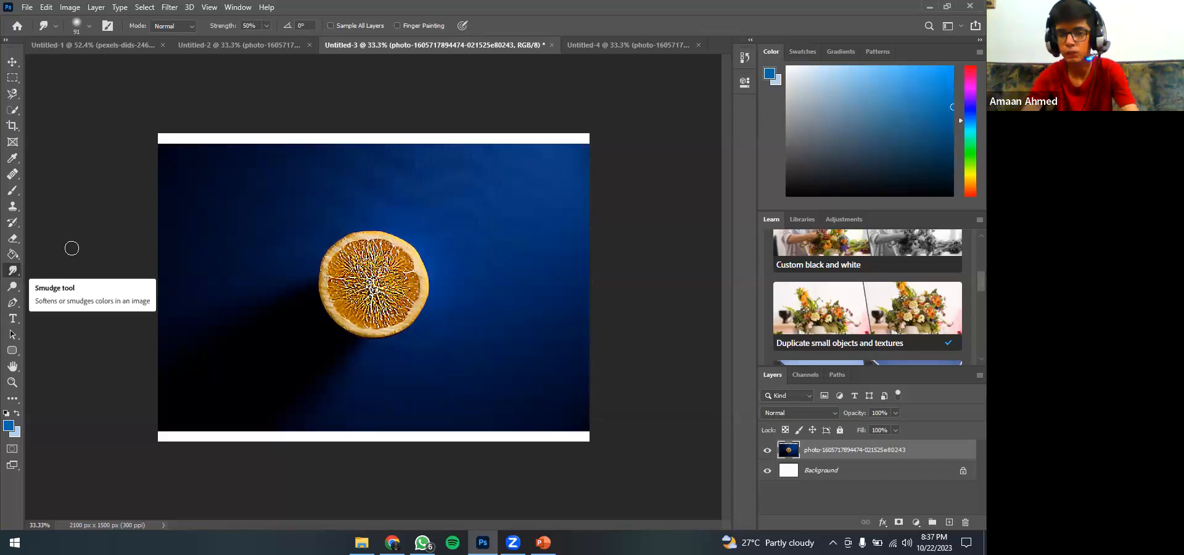
{"action": "left_click", "coordinate": [611, 47]}
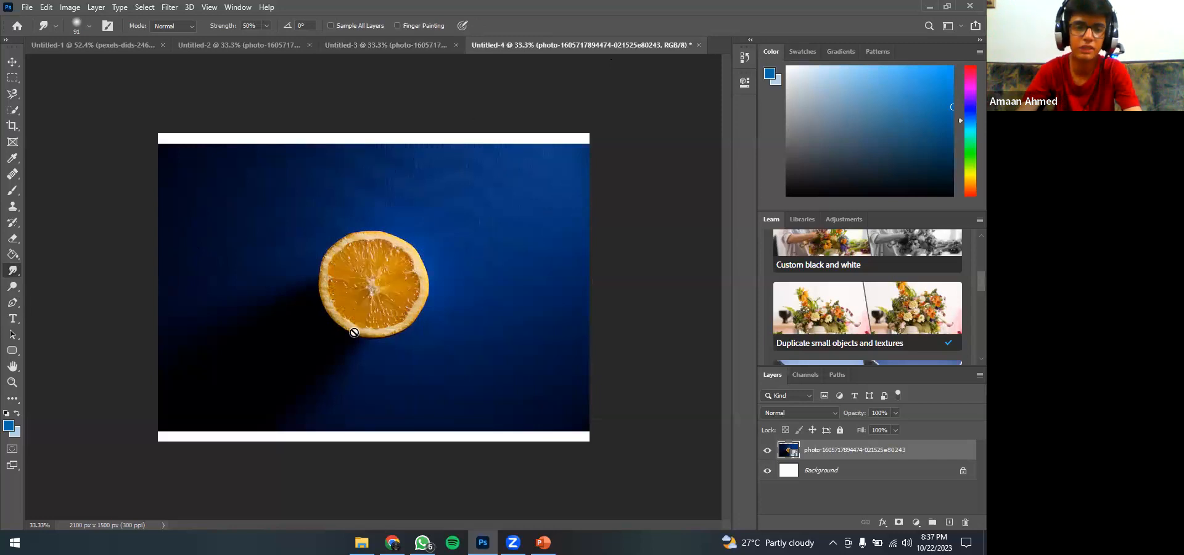
{"action": "left_click", "coordinate": [410, 279]}
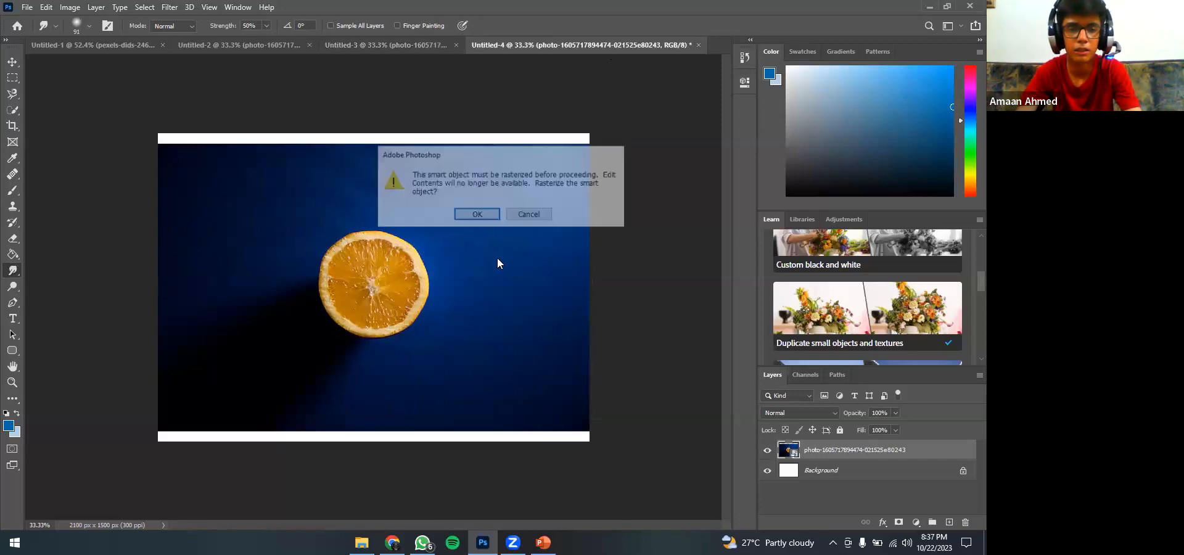
{"action": "left_click", "coordinate": [474, 218]}
- Smudge the whole orange slice in Untitled-4 with a hard 100 px brush at 37% strength
{"action": "right_click", "coordinate": [382, 201]}
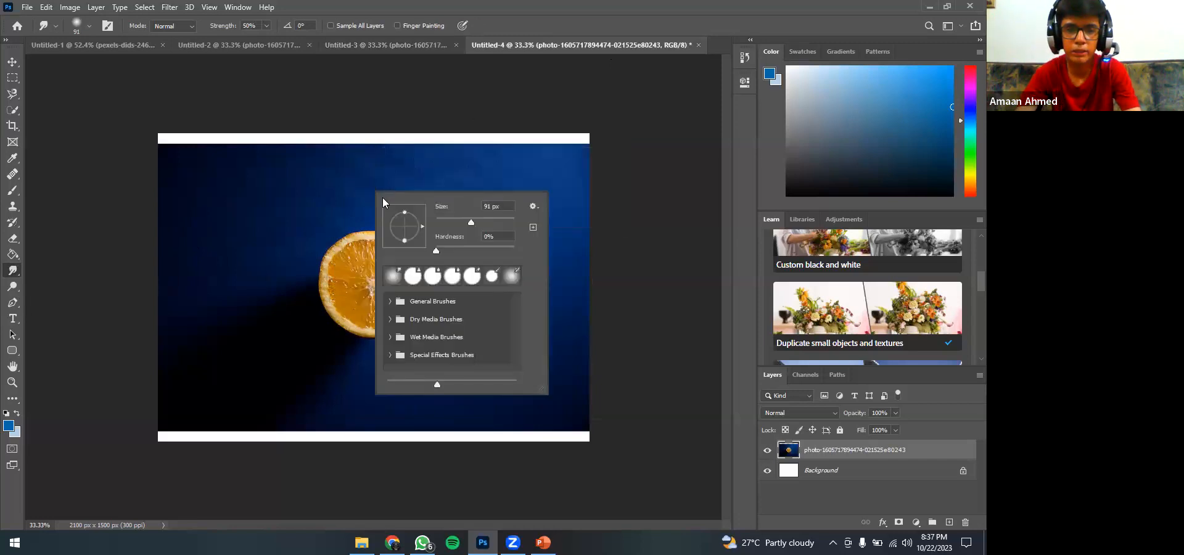
{"action": "left_click", "coordinate": [512, 253]}
{"action": "left_click", "coordinate": [563, 246]}
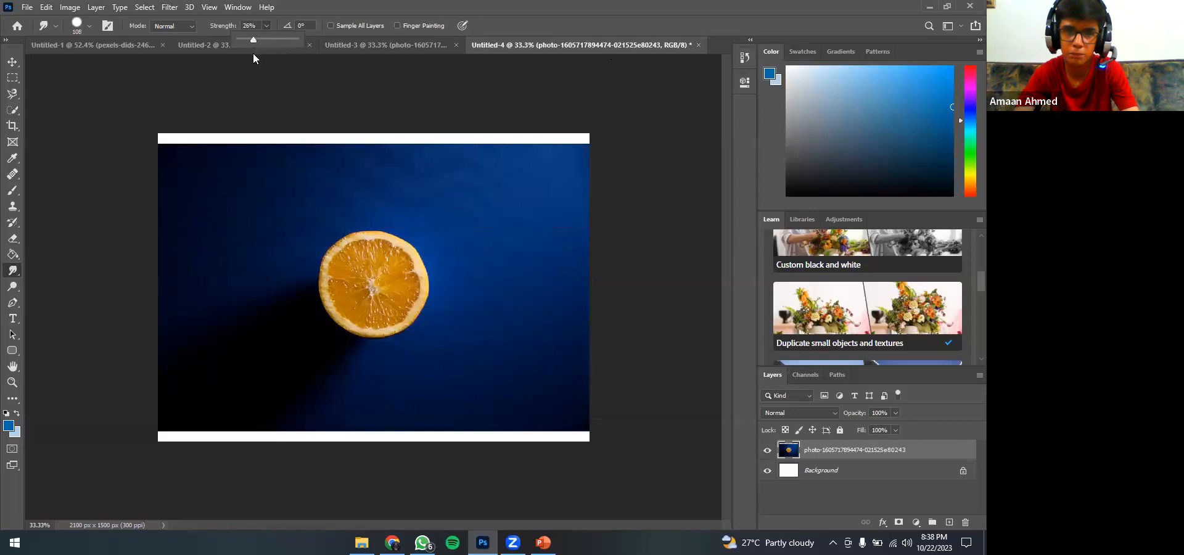
{"action": "left_click_drag", "start_coordinate": [259, 57], "coordinate": [260, 59]}
{"action": "mouse_move", "coordinate": [372, 283]}
{"action": "left_mouse_down"}
{"action": "mouse_move", "coordinate": [365, 306]}
{"action": "mouse_move", "coordinate": [354, 282]}
{"action": "mouse_move", "coordinate": [385, 278]}
{"action": "mouse_move", "coordinate": [391, 311]}
{"action": "mouse_move", "coordinate": [365, 312]}
{"action": "mouse_move", "coordinate": [348, 275]}
{"action": "mouse_move", "coordinate": [371, 245]}
{"action": "mouse_move", "coordinate": [396, 281]}
{"action": "mouse_move", "coordinate": [361, 320]}
{"action": "mouse_move", "coordinate": [331, 277]}
{"action": "mouse_move", "coordinate": [357, 245]}
{"action": "mouse_move", "coordinate": [409, 277]}
{"action": "mouse_move", "coordinate": [409, 311]}
{"action": "mouse_move", "coordinate": [360, 325]}
{"action": "mouse_move", "coordinate": [332, 295]}
{"action": "mouse_move", "coordinate": [332, 261]}
{"action": "mouse_move", "coordinate": [392, 243]}
{"action": "mouse_move", "coordinate": [414, 296]}
{"action": "mouse_move", "coordinate": [352, 321]}
{"action": "mouse_move", "coordinate": [349, 275]}
{"action": "mouse_move", "coordinate": [388, 308]}
{"action": "mouse_move", "coordinate": [359, 270]}
{"action": "mouse_move", "coordinate": [374, 300]}
{"action": "mouse_move", "coordinate": [393, 296]}
{"action": "mouse_move", "coordinate": [377, 270]}
{"action": "mouse_move", "coordinate": [380, 327]}
{"action": "mouse_move", "coordinate": [370, 275]}
{"action": "mouse_move", "coordinate": [363, 313]}
{"action": "mouse_move", "coordinate": [331, 292]}
{"action": "mouse_move", "coordinate": [347, 267]}
{"action": "mouse_move", "coordinate": [374, 292]}
{"action": "mouse_move", "coordinate": [374, 272]}
{"action": "mouse_move", "coordinate": [372, 304]}
{"action": "mouse_move", "coordinate": [364, 259]}
{"action": "mouse_move", "coordinate": [369, 292]}
{"action": "mouse_move", "coordinate": [355, 266]}
{"action": "mouse_move", "coordinate": [360, 289]}
{"action": "mouse_move", "coordinate": [337, 265]}
{"action": "mouse_move", "coordinate": [331, 282]}
{"action": "mouse_move", "coordinate": [351, 313]}
{"action": "mouse_move", "coordinate": [382, 320]}
{"action": "mouse_move", "coordinate": [406, 283]}
{"action": "mouse_move", "coordinate": [384, 255]}
{"action": "mouse_move", "coordinate": [349, 267]}
{"action": "left_mouse_up"}
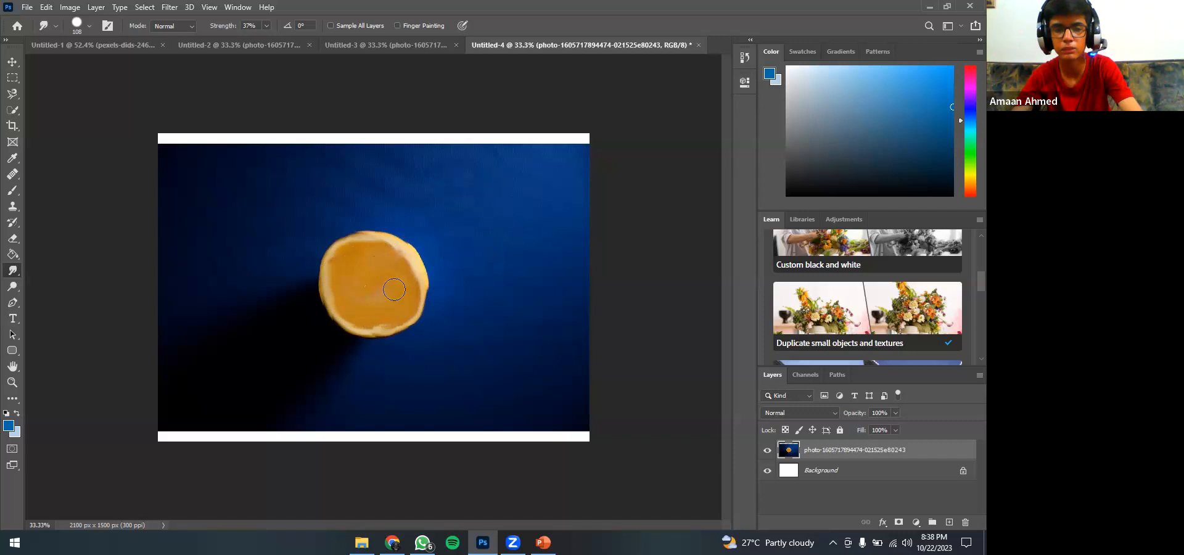
{"action": "left_click_drag", "start_coordinate": [394, 291], "coordinate": [382, 272]}
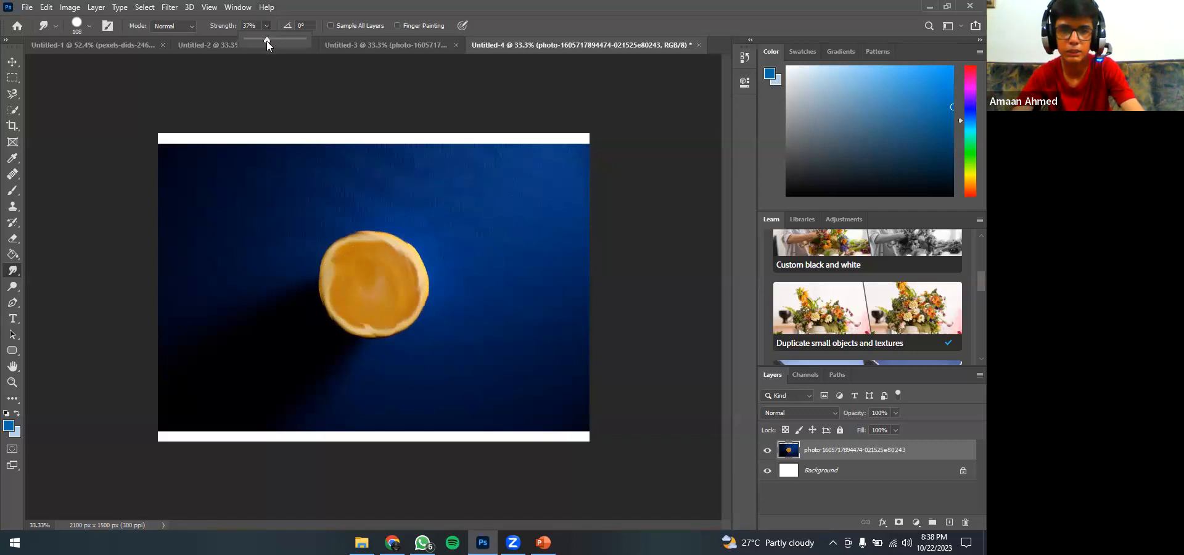
- Set the Smudge tool to a softer 70 px brush with 19% strength
{"action": "right_click", "coordinate": [404, 179]}
{"action": "left_click_drag", "start_coordinate": [501, 208], "coordinate": [500, 208]}
{"action": "left_click_drag", "start_coordinate": [519, 241], "coordinate": [494, 241]}
{"action": "left_click", "coordinate": [357, 212]}
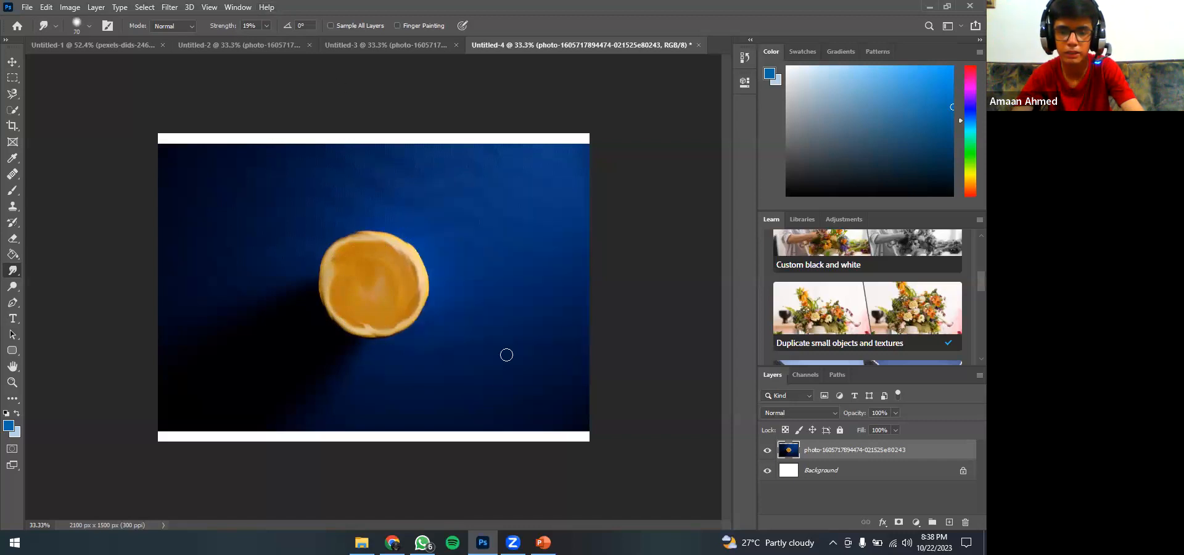
- Create another 2100 x 1500 px document at 300 ppi and place the original orange photo in it
{"action": "left_click", "coordinate": [24, 8]}
{"action": "left_click", "coordinate": [26, 8]}
{"action": "left_click", "coordinate": [27, 8]}
{"action": "left_click", "coordinate": [34, 20]}
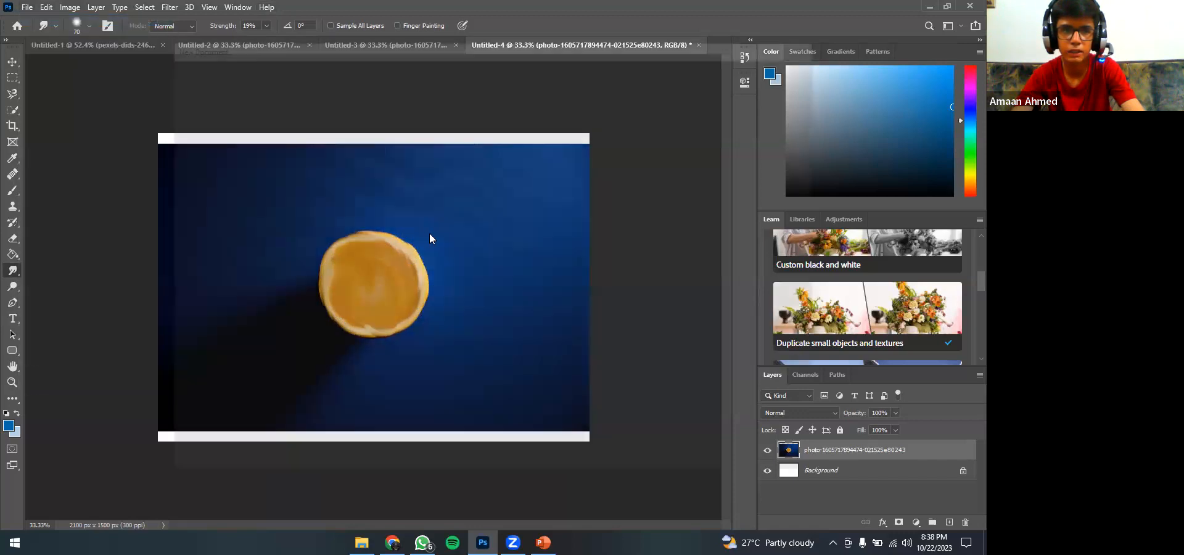
{"action": "left_click", "coordinate": [735, 454]}
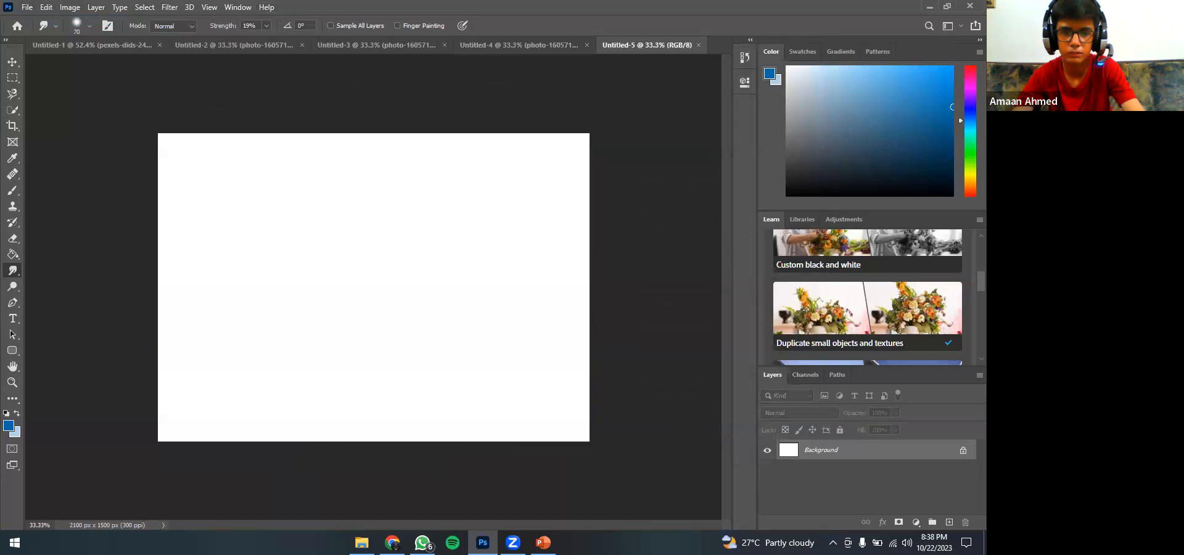
{"action": "key", "text": "alt+Tab"}
{"action": "left_click_drag", "start_coordinate": [627, 162], "coordinate": [475, 425]}
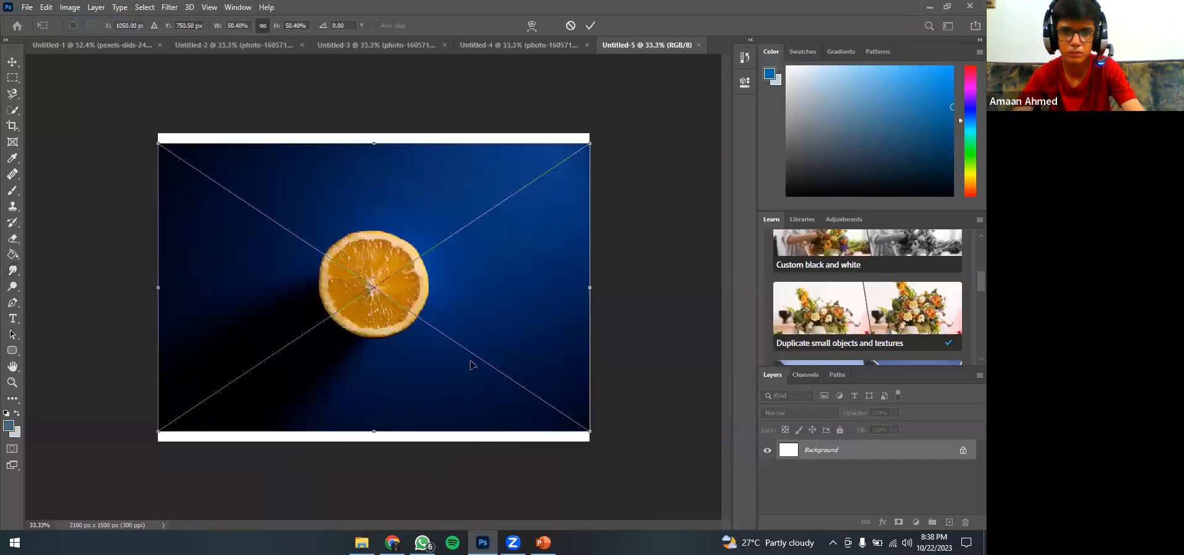
{"action": "key", "text": "Return"}
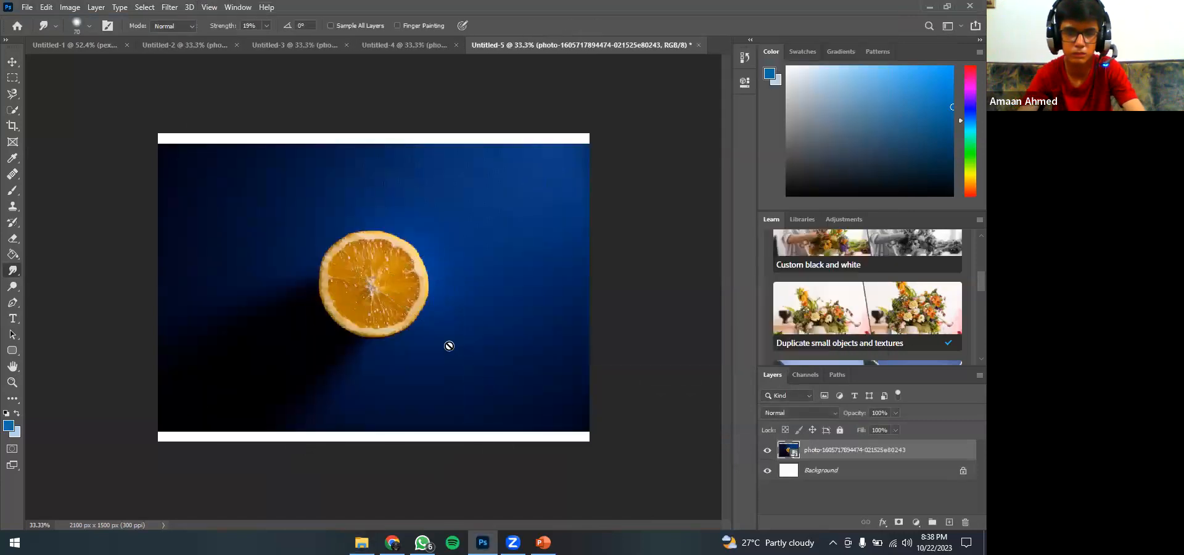
- Rasterize the orange photo in Untitled-5 and lightly smudge the inside of the slice
{"action": "left_click", "coordinate": [417, 283]}
{"action": "left_click", "coordinate": [476, 215]}
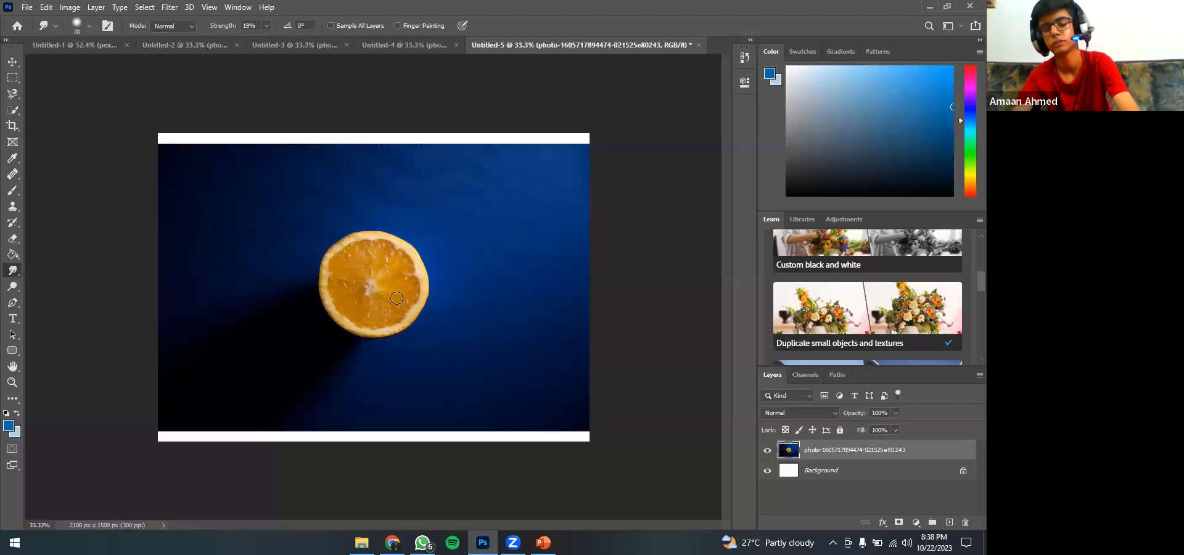
{"action": "right_click", "coordinate": [13, 272]}
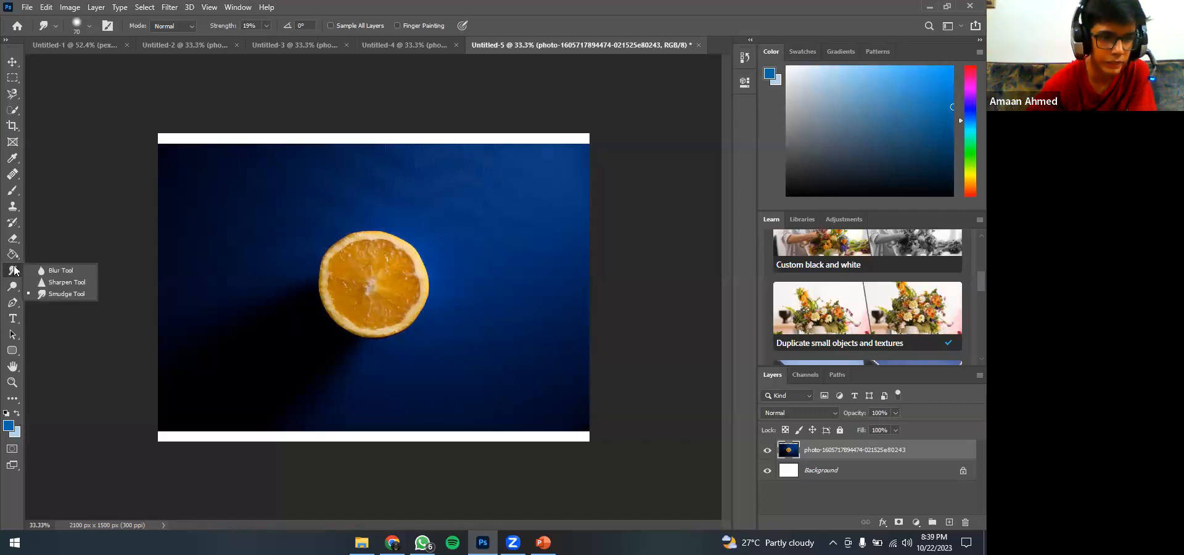
{"action": "left_click", "coordinate": [46, 250]}
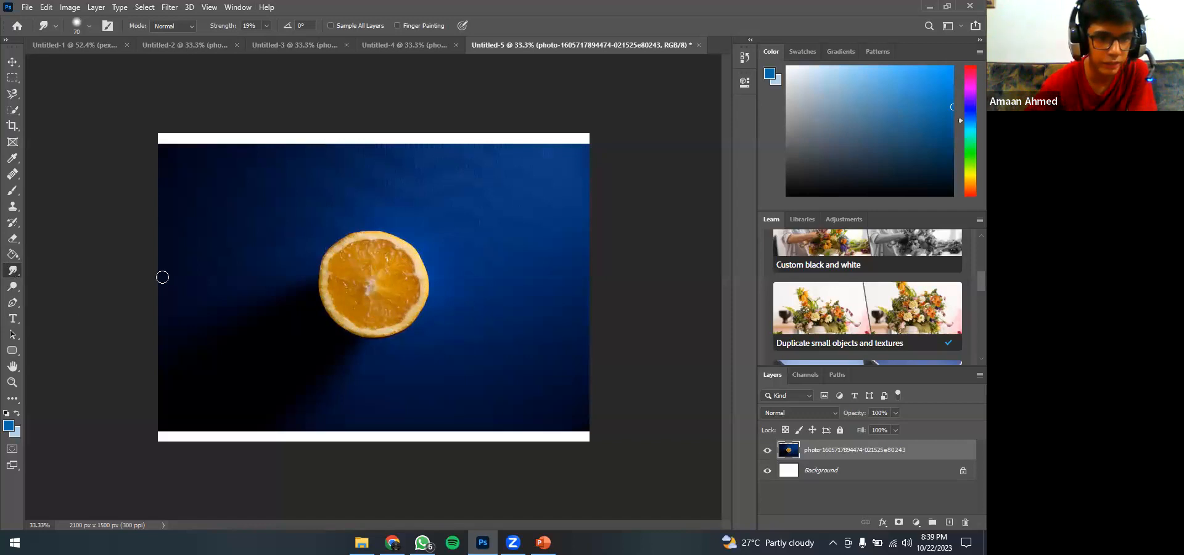
{"action": "right_click", "coordinate": [30, 273]}
{"action": "right_click", "coordinate": [13, 271]}
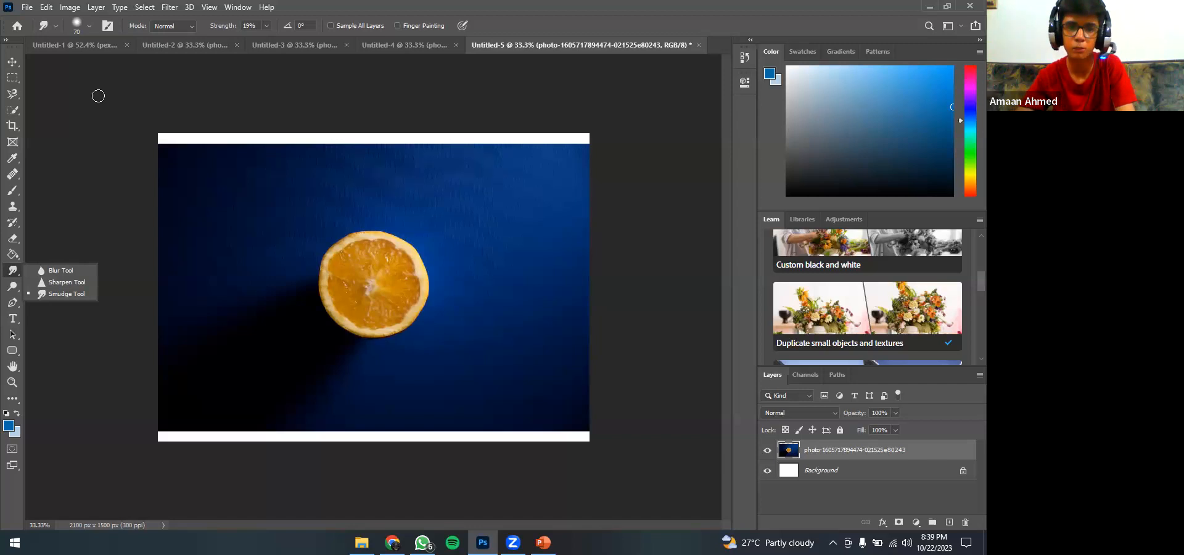
{"action": "left_click", "coordinate": [104, 146]}
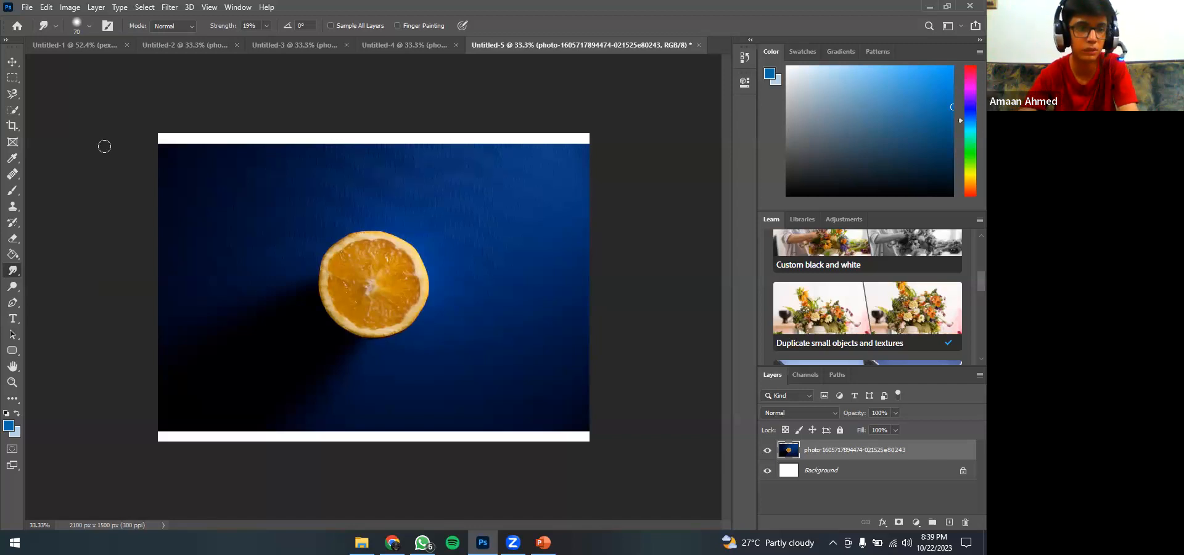
{"action": "right_click", "coordinate": [13, 275]}
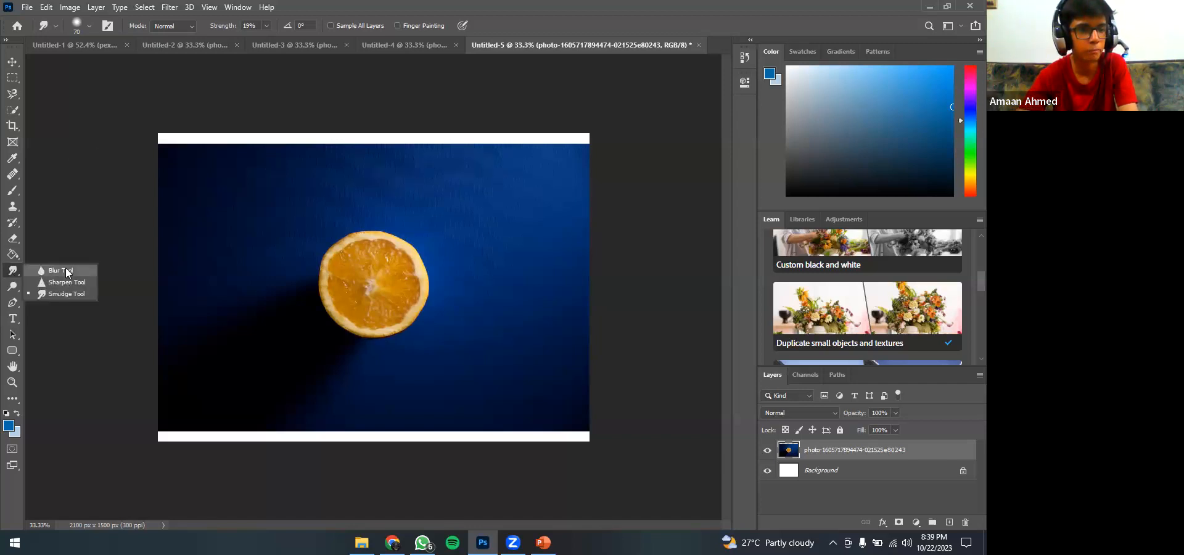
{"action": "left_click", "coordinate": [69, 242]}
- Set the Dodge tool to 54% exposure with a 97 px brush at 51% hardness
{"action": "left_click", "coordinate": [12, 288]}
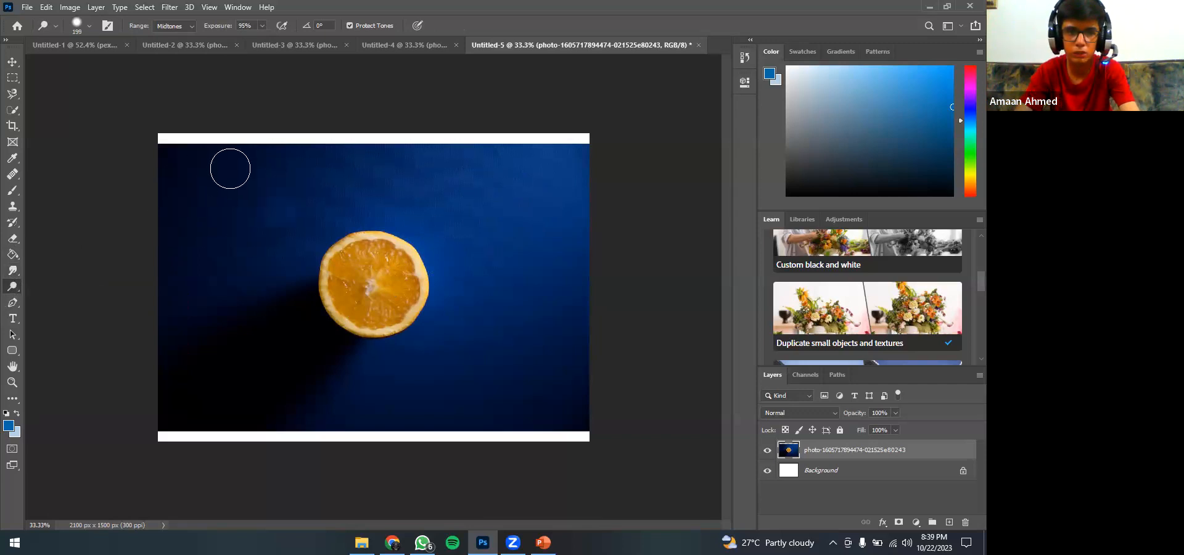
{"action": "left_click", "coordinate": [261, 26]}
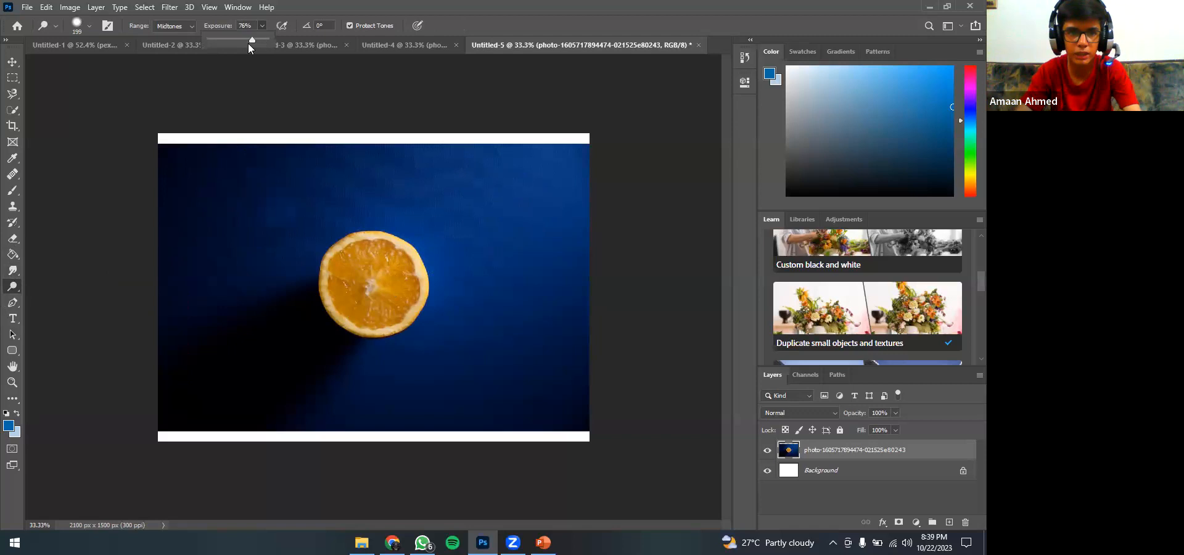
{"action": "left_click_drag", "start_coordinate": [243, 52], "coordinate": [239, 58]}
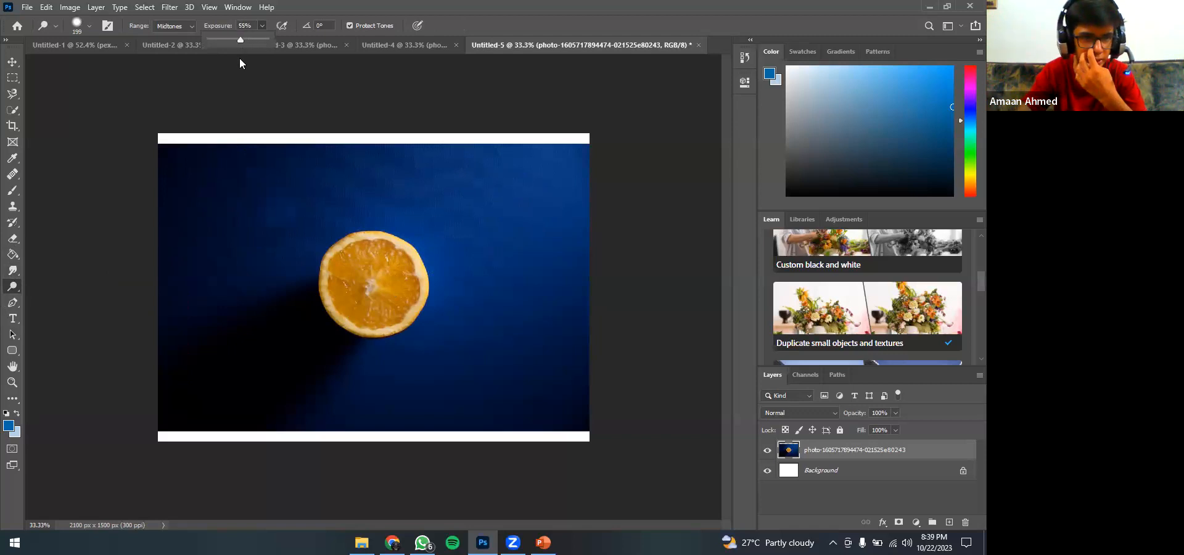
{"action": "right_click", "coordinate": [237, 198]}
{"action": "left_click_drag", "start_coordinate": [343, 230], "coordinate": [337, 258]}
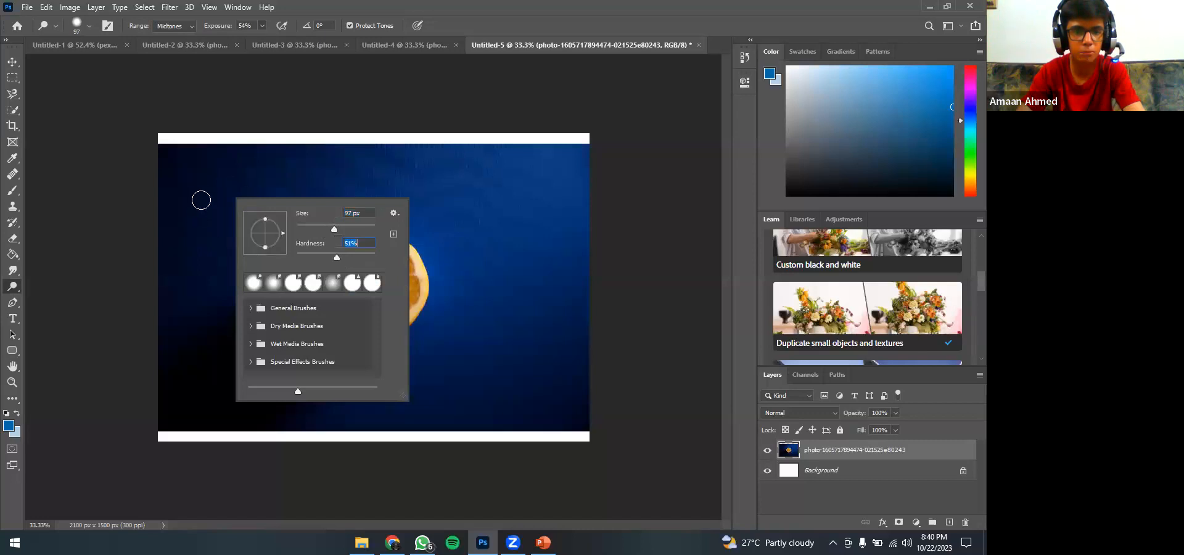
{"action": "key", "text": "Return"}
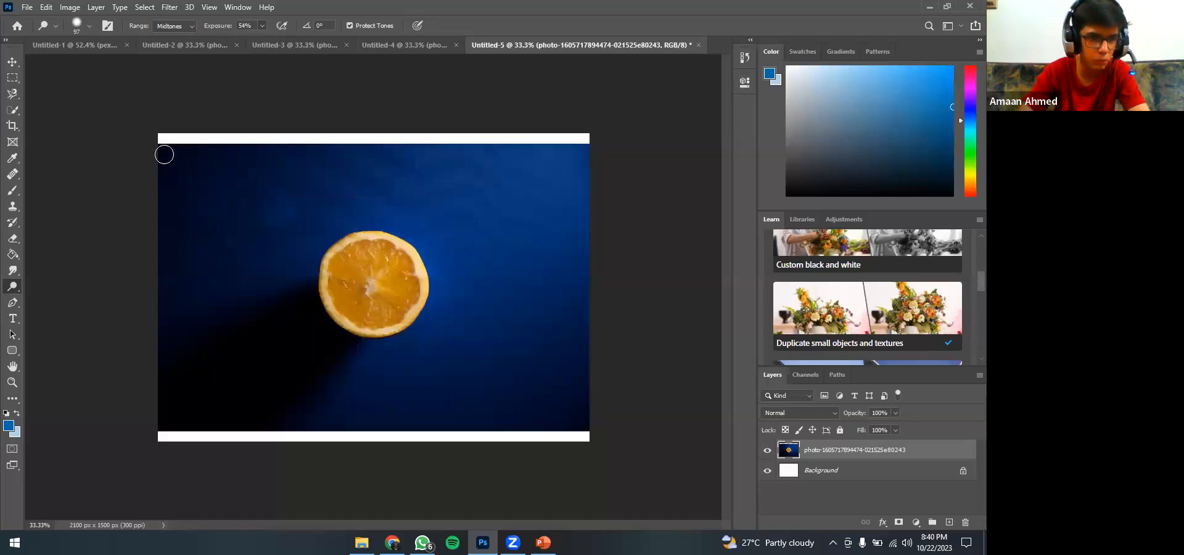
- Lighten the blue background above and to the upper right of the orange with Dodge strokes
{"action": "mouse_move", "coordinate": [273, 211]}
{"action": "left_mouse_down"}
{"action": "mouse_move", "coordinate": [454, 172]}
{"action": "mouse_move", "coordinate": [515, 193]}
{"action": "mouse_move", "coordinate": [433, 217]}
{"action": "left_mouse_up"}
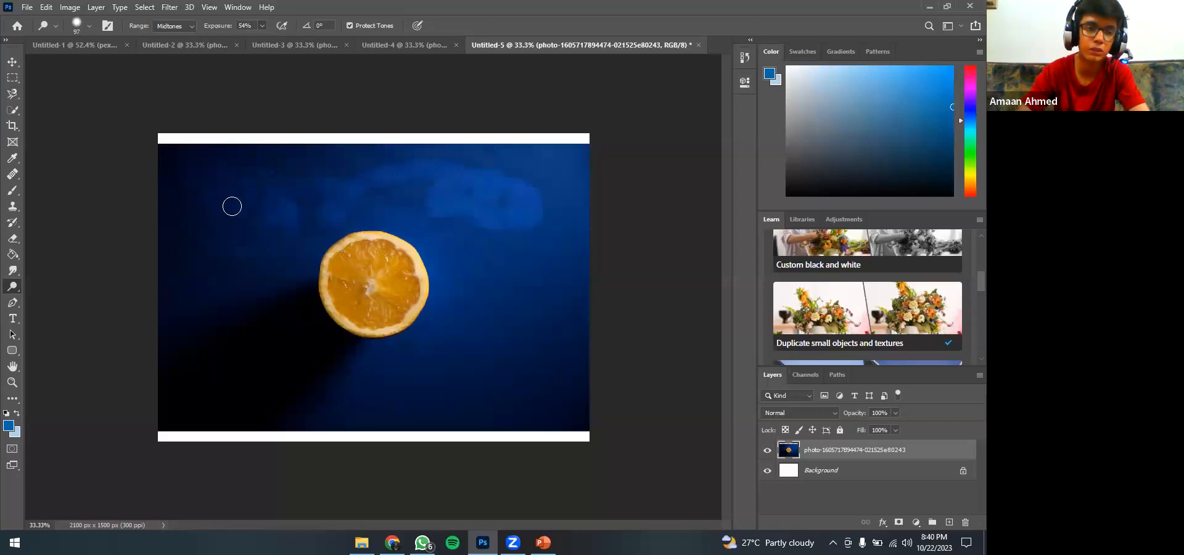
{"action": "mouse_move", "coordinate": [521, 243]}
{"action": "left_mouse_down"}
{"action": "mouse_move", "coordinate": [481, 233]}
{"action": "mouse_move", "coordinate": [503, 231]}
{"action": "mouse_move", "coordinate": [464, 187]}
{"action": "left_mouse_up"}
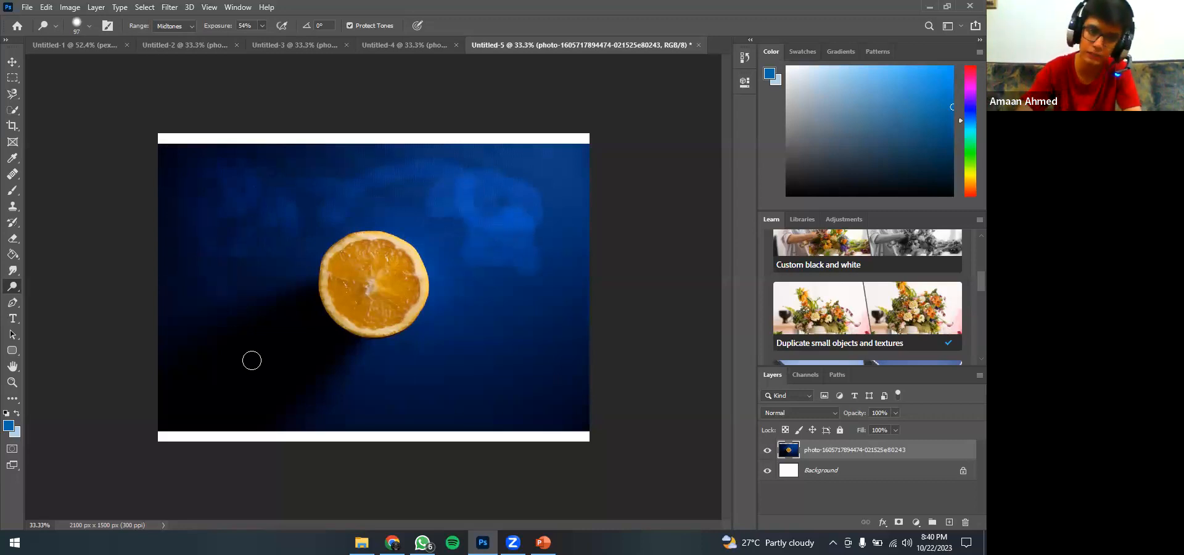
- Try the Dodge tool at 1% exposure on the background beside the orange
{"action": "left_click", "coordinate": [261, 29]}
{"action": "left_click_drag", "start_coordinate": [261, 41], "coordinate": [307, 42]}
{"action": "left_click", "coordinate": [276, 345]}
{"action": "left_click", "coordinate": [262, 26]}
{"action": "left_click_drag", "start_coordinate": [180, 63], "coordinate": [179, 64]}
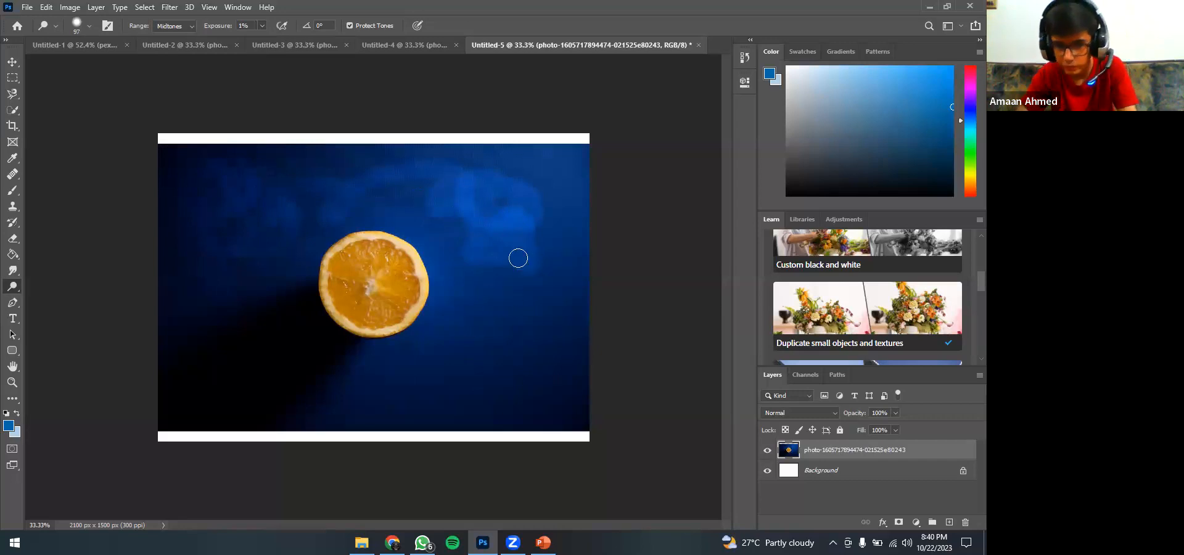
- Set the Dodge exposure to 100% and strongly lighten the blue background above and to the right of the orange
{"action": "left_click", "coordinate": [262, 27]}
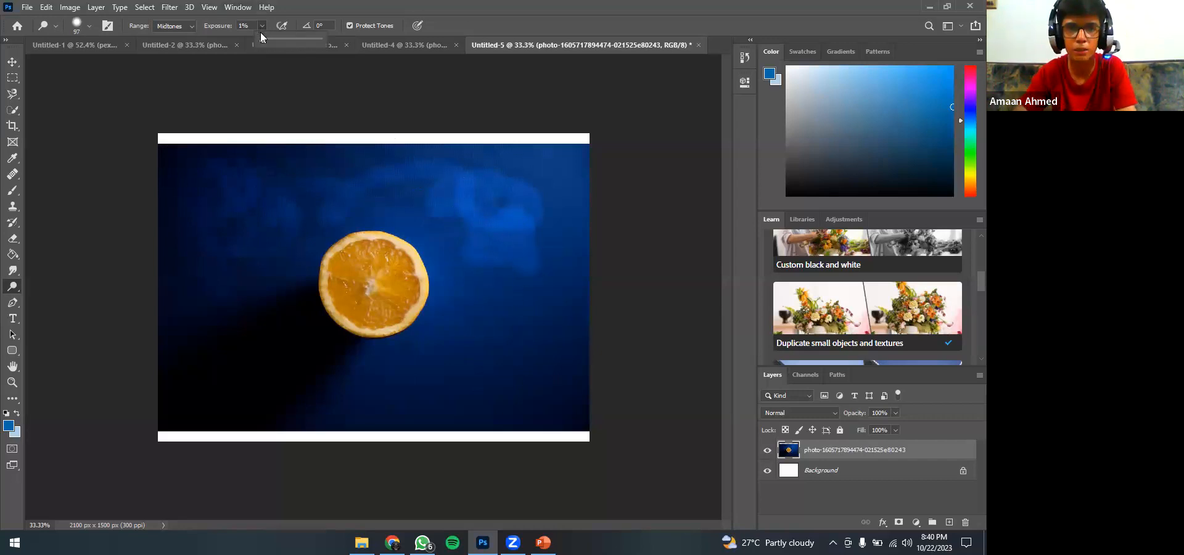
{"action": "left_click_drag", "start_coordinate": [337, 57], "coordinate": [341, 63]}
{"action": "left_click", "coordinate": [211, 321]}
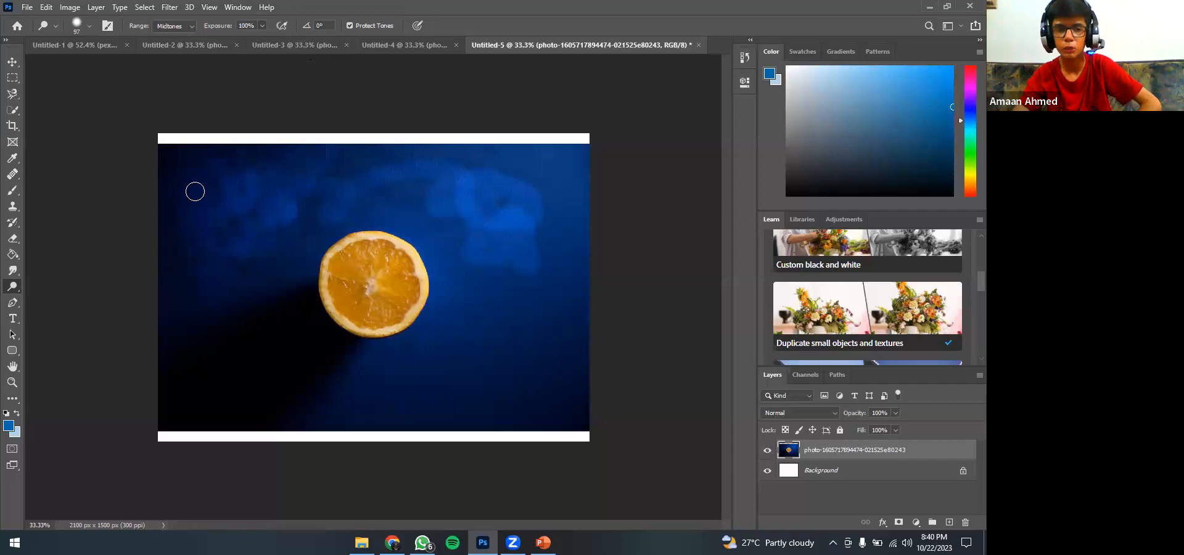
{"action": "mouse_move", "coordinate": [523, 267]}
{"action": "left_mouse_down"}
{"action": "mouse_move", "coordinate": [526, 314]}
{"action": "mouse_move", "coordinate": [508, 304]}
{"action": "mouse_move", "coordinate": [488, 325]}
{"action": "mouse_move", "coordinate": [497, 299]}
{"action": "mouse_move", "coordinate": [552, 283]}
{"action": "mouse_move", "coordinate": [545, 254]}
{"action": "mouse_move", "coordinate": [533, 264]}
{"action": "mouse_move", "coordinate": [569, 208]}
{"action": "mouse_move", "coordinate": [559, 188]}
{"action": "mouse_move", "coordinate": [571, 164]}
{"action": "mouse_move", "coordinate": [489, 161]}
{"action": "mouse_move", "coordinate": [557, 160]}
{"action": "left_mouse_up"}
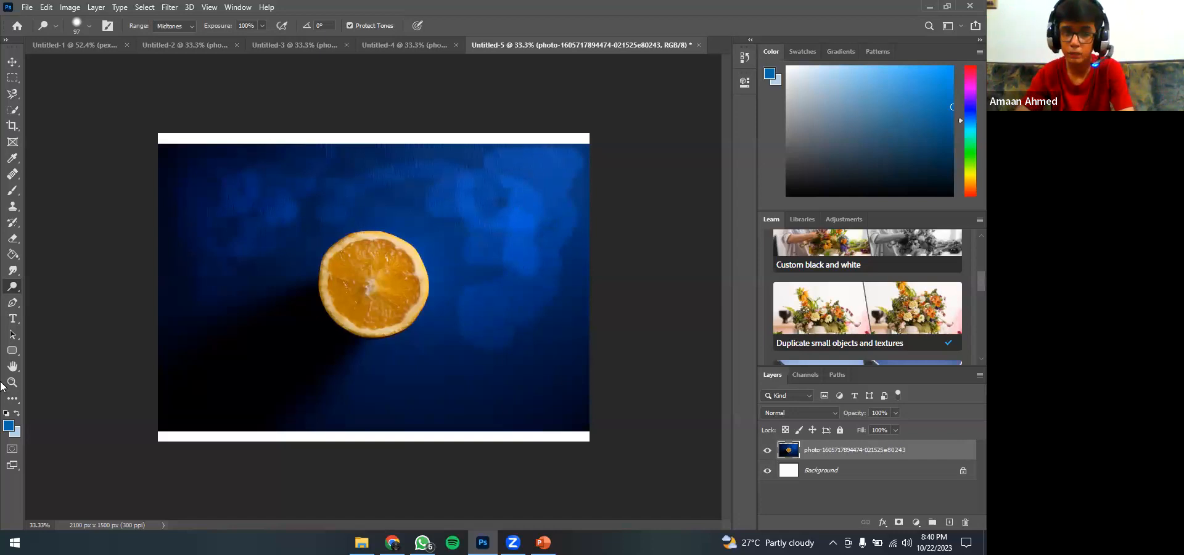
{"action": "mouse_move", "coordinate": [526, 166]}
{"action": "left_mouse_down"}
{"action": "mouse_move", "coordinate": [447, 174]}
{"action": "mouse_move", "coordinate": [482, 151]}
{"action": "mouse_move", "coordinate": [367, 172]}
{"action": "mouse_move", "coordinate": [361, 158]}
{"action": "mouse_move", "coordinate": [397, 147]}
{"action": "mouse_move", "coordinate": [297, 188]}
{"action": "left_mouse_up"}
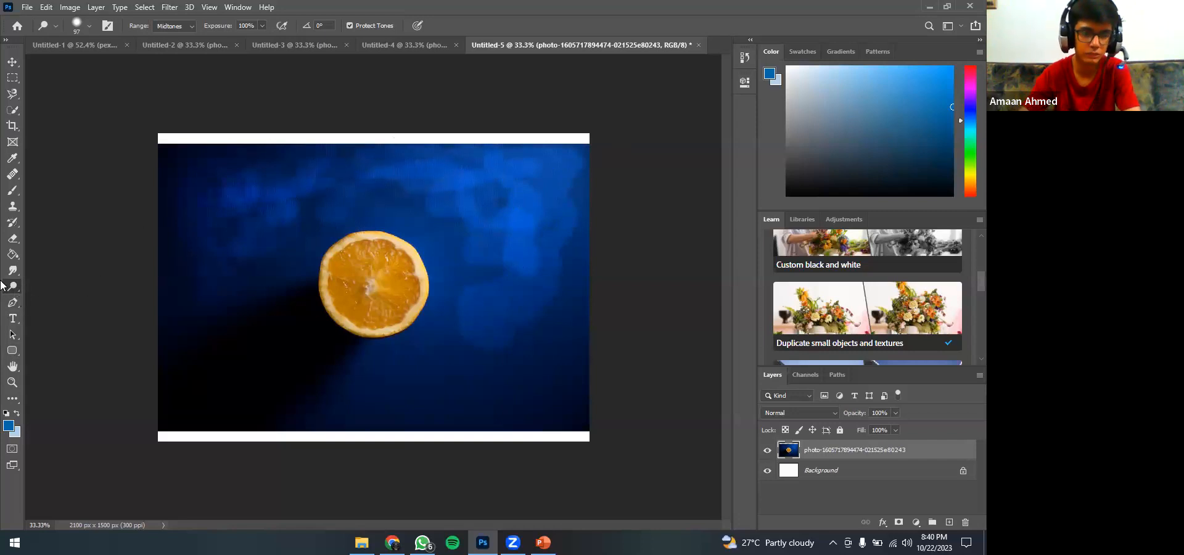
{"action": "right_click", "coordinate": [17, 292]}
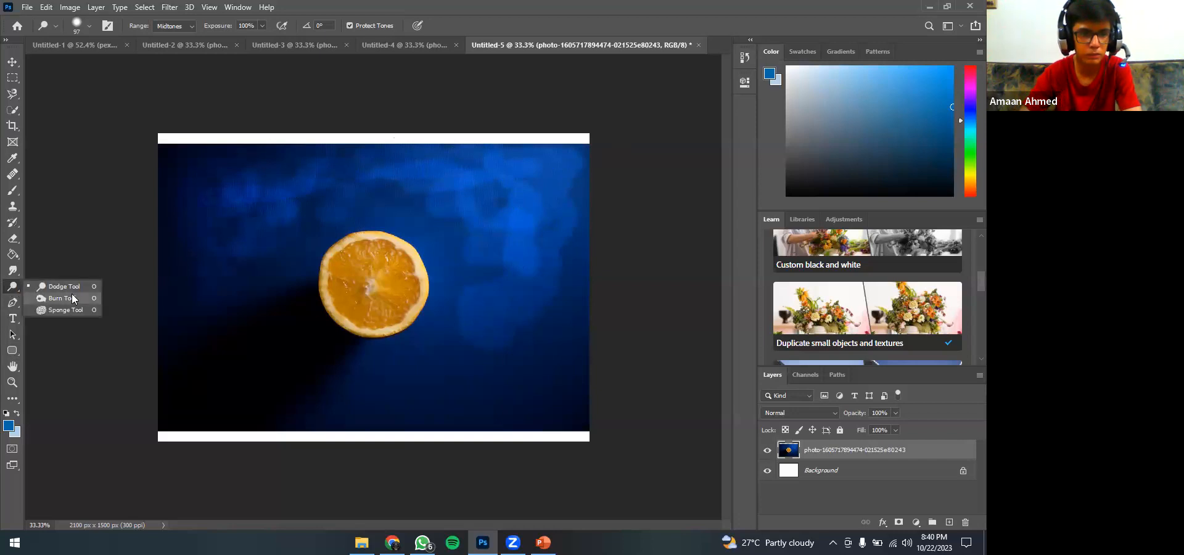
{"action": "left_click", "coordinate": [66, 284]}
- Start a Pen tool path in Untitled-1 at the skyscraper's lower left edge and run it up to the first setback
{"action": "left_click", "coordinate": [18, 305]}
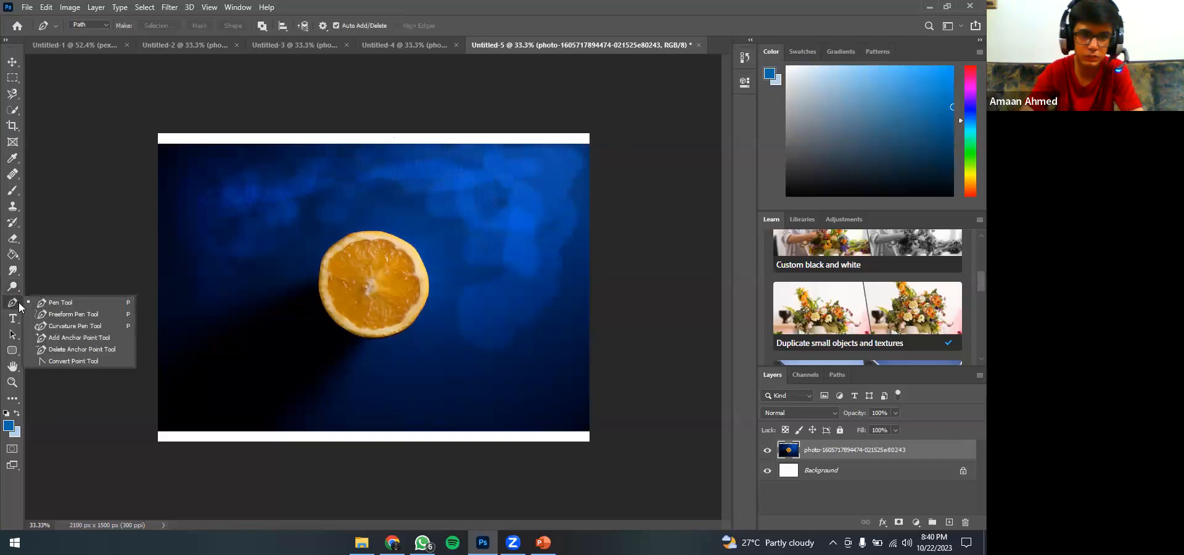
{"action": "left_click", "coordinate": [95, 233]}
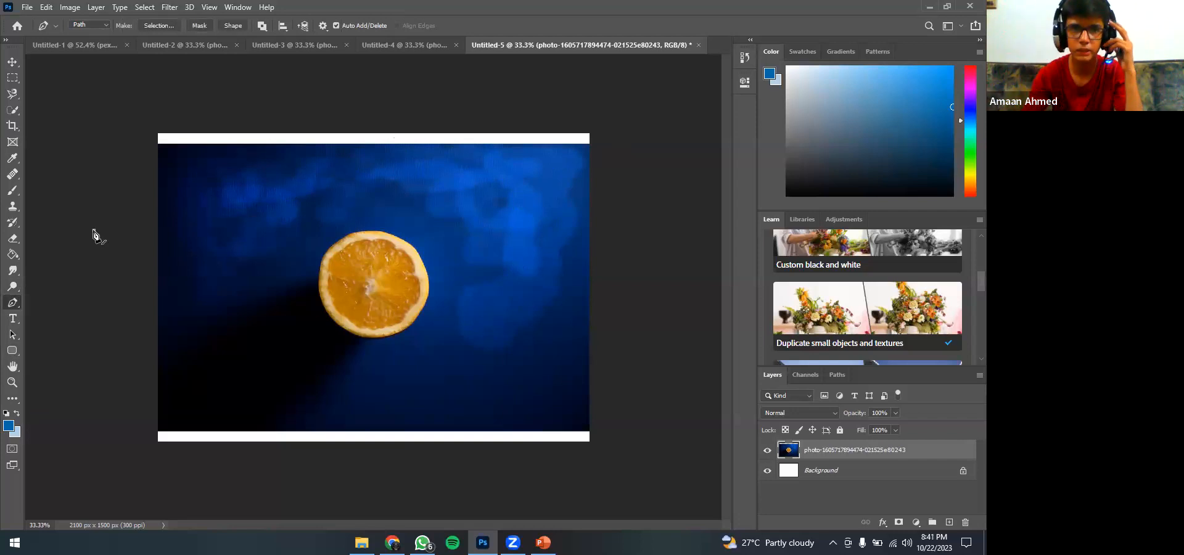
{"action": "left_click", "coordinate": [85, 48]}
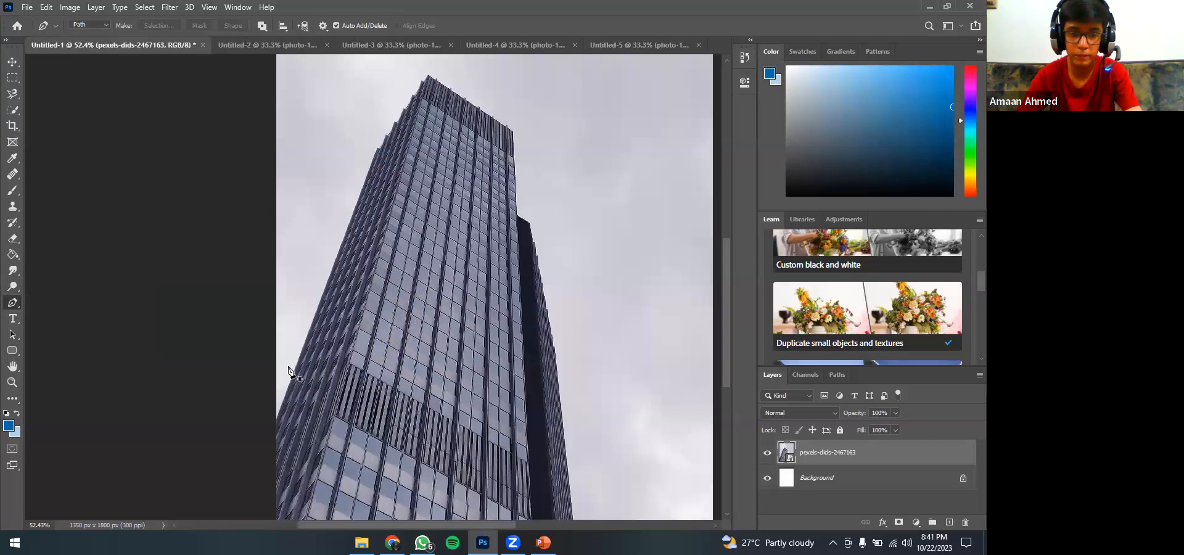
{"action": "scroll", "coordinate": [288, 370], "scroll_direction": "up", "scroll_amount": 3}
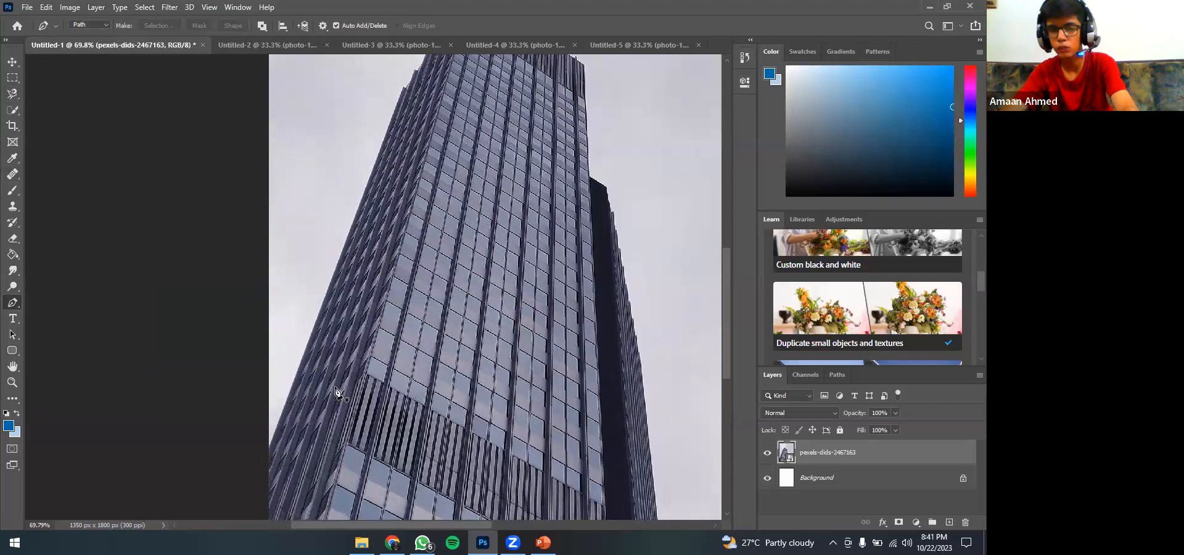
{"action": "left_click", "coordinate": [268, 443]}
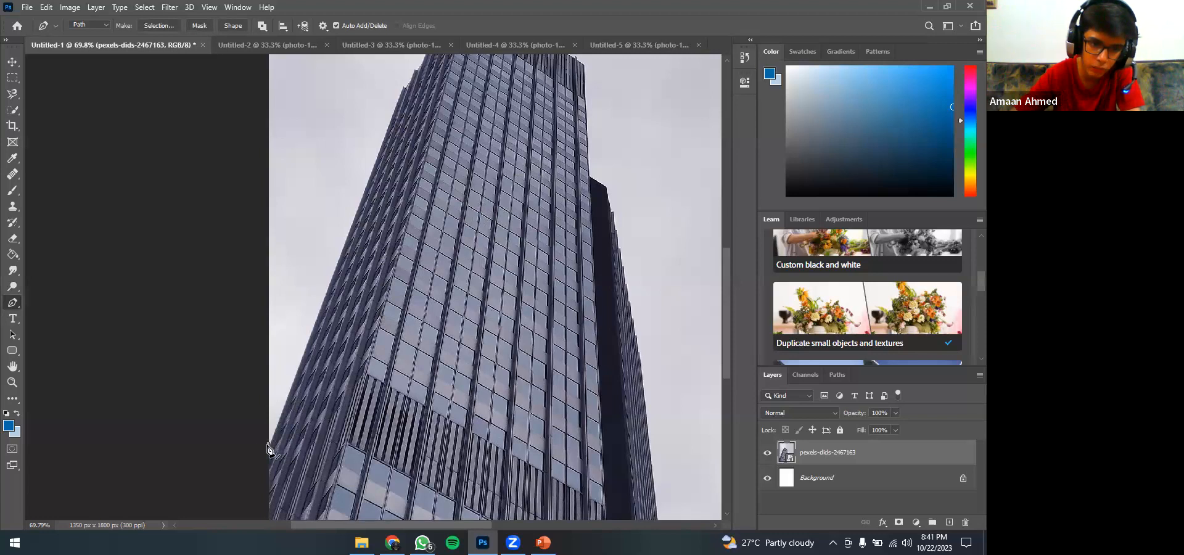
{"action": "left_click", "coordinate": [383, 140]}
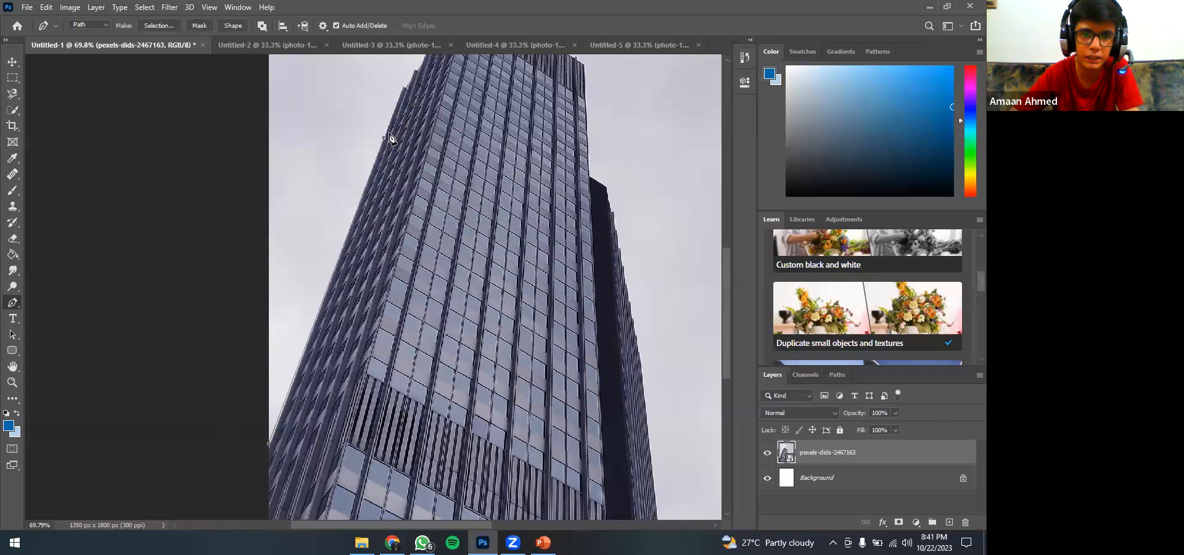
{"action": "scroll", "coordinate": [434, 147], "scroll_direction": "up", "scroll_amount": 2}
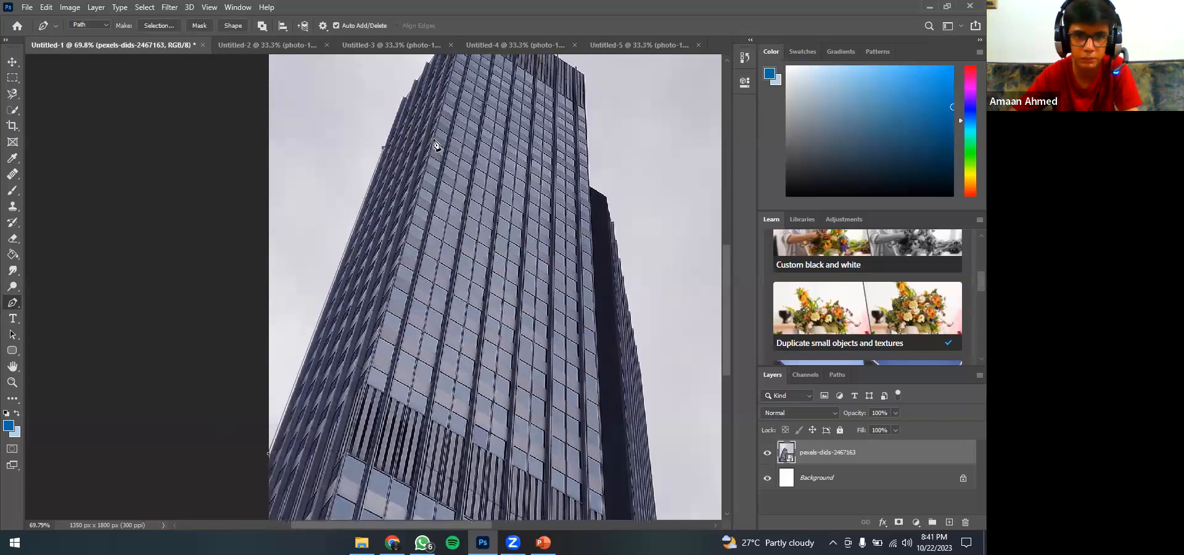
- Continue the path with anchor points along the stepped upper left edge of the skyscraper
{"action": "left_click", "coordinate": [403, 118]}
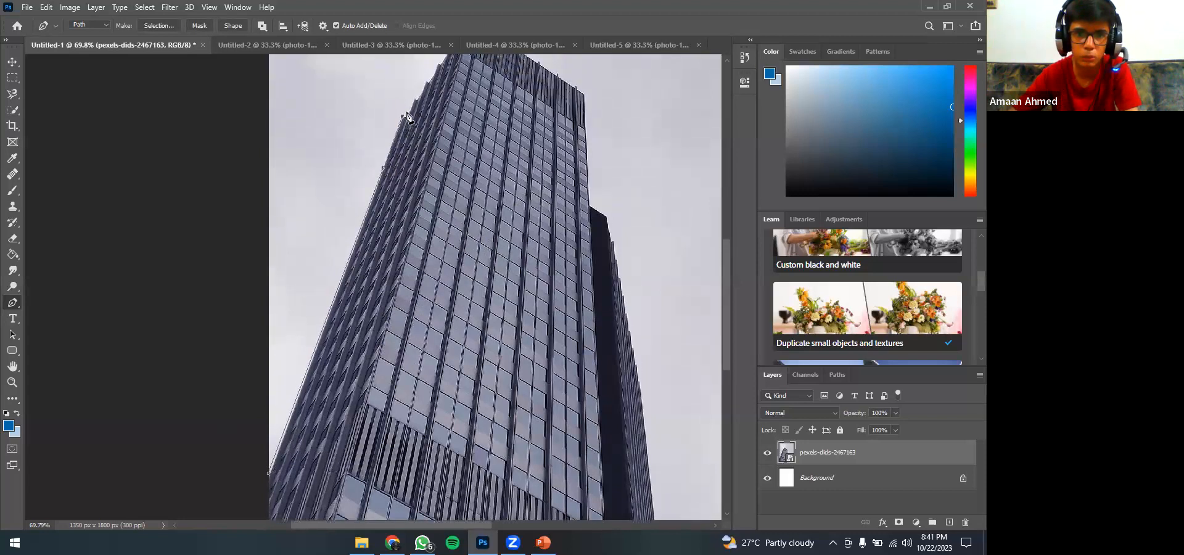
{"action": "left_click", "coordinate": [414, 100]}
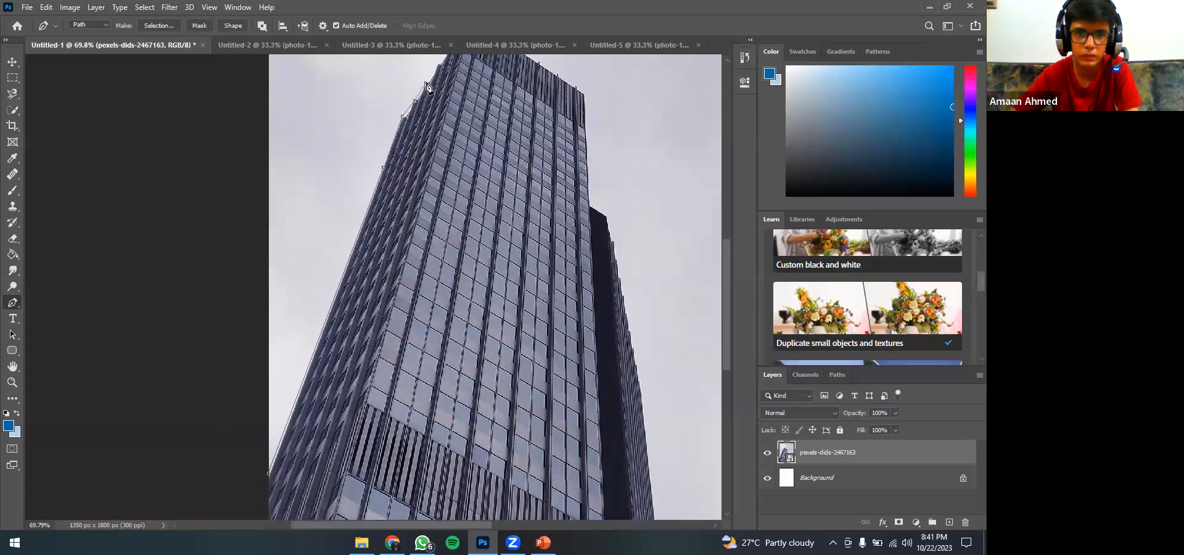
{"action": "left_click", "coordinate": [426, 83]}
{"action": "scroll", "coordinate": [426, 83], "scroll_direction": "up", "scroll_amount": 2}
{"action": "left_click", "coordinate": [438, 94]}
{"action": "left_click", "coordinate": [449, 75]}
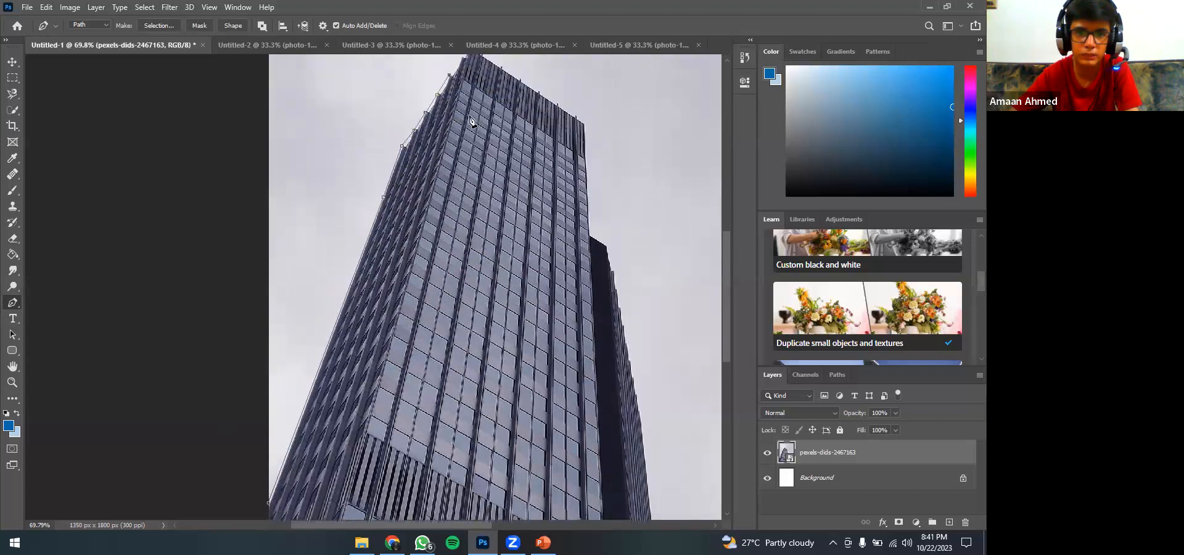
- Extend the path over the roof peak and right roof corner, down to where the dark side block begins
{"action": "scroll", "coordinate": [472, 99], "scroll_direction": "up", "scroll_amount": 2}
{"action": "left_click", "coordinate": [470, 80]}
{"action": "left_click", "coordinate": [585, 151]}
{"action": "left_click", "coordinate": [591, 265]}
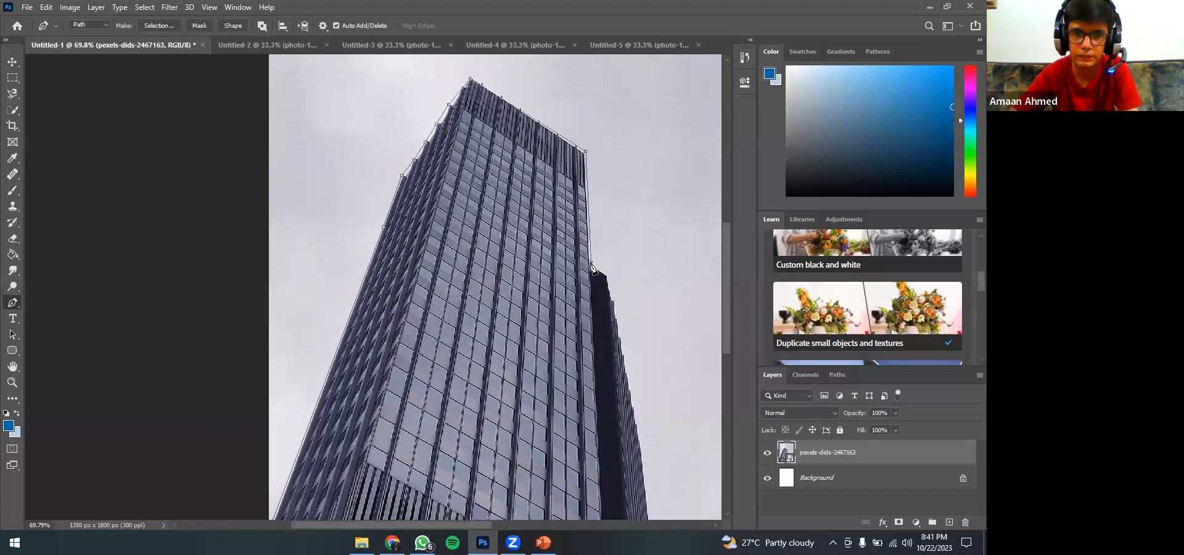
- Trace the right edge of the dark side block down to the bottom of the picture
{"action": "scroll", "coordinate": [617, 241], "scroll_direction": "down", "scroll_amount": 5}
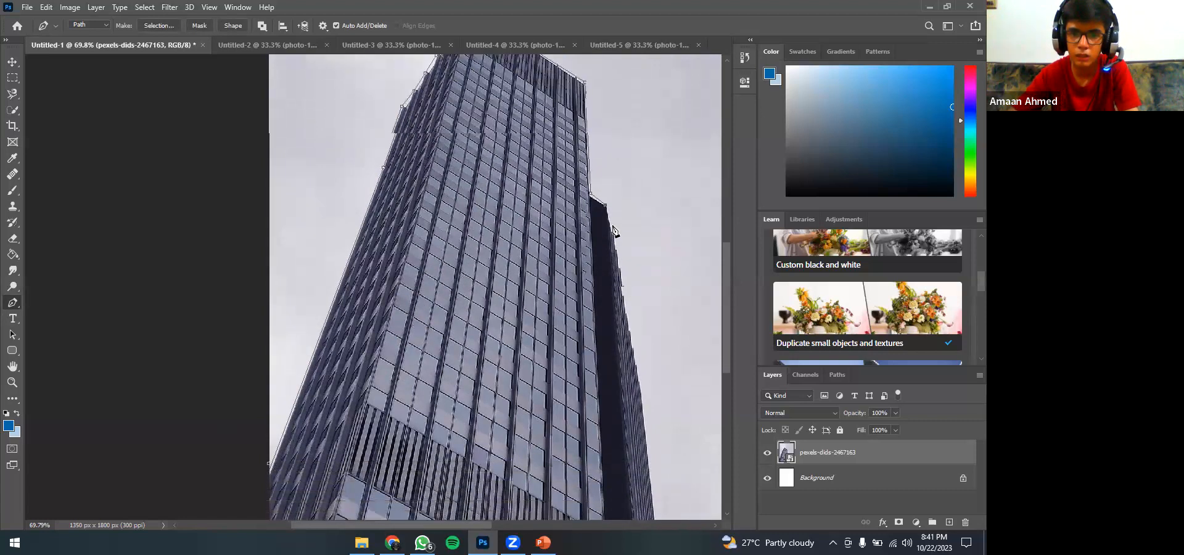
{"action": "scroll", "coordinate": [628, 157], "scroll_direction": "down", "scroll_amount": 2}
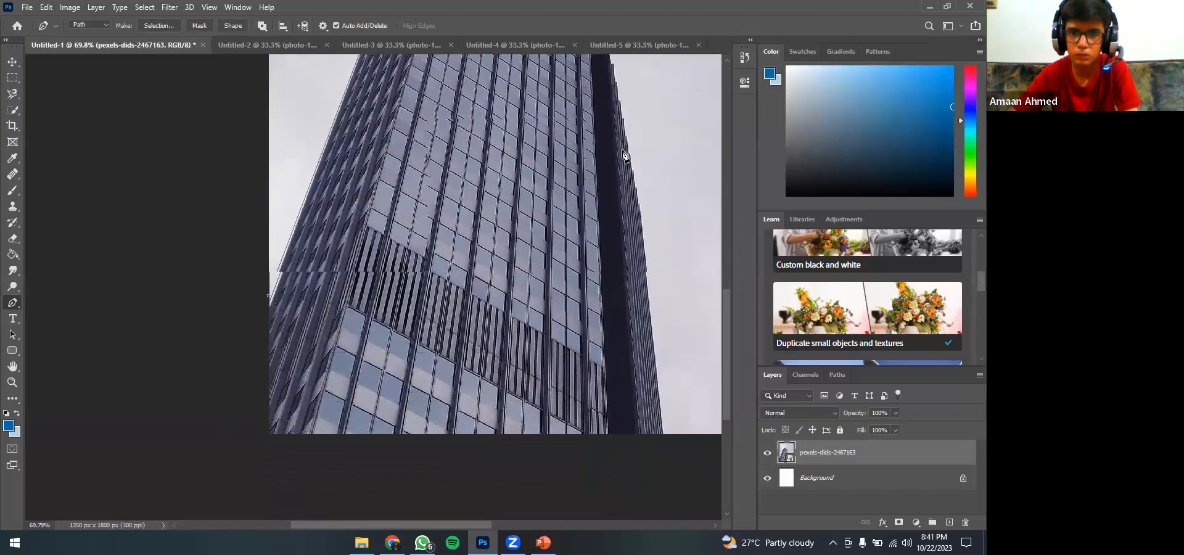
{"action": "scroll", "coordinate": [633, 199], "scroll_direction": "up", "scroll_amount": 1}
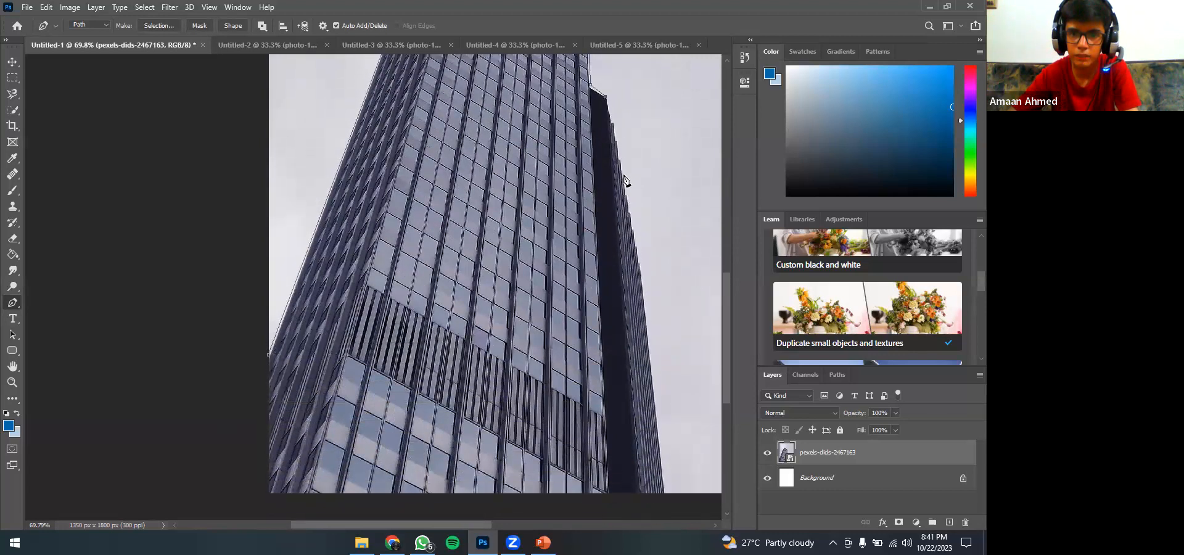
{"action": "left_click", "coordinate": [653, 373]}
{"action": "left_click", "coordinate": [665, 490]}
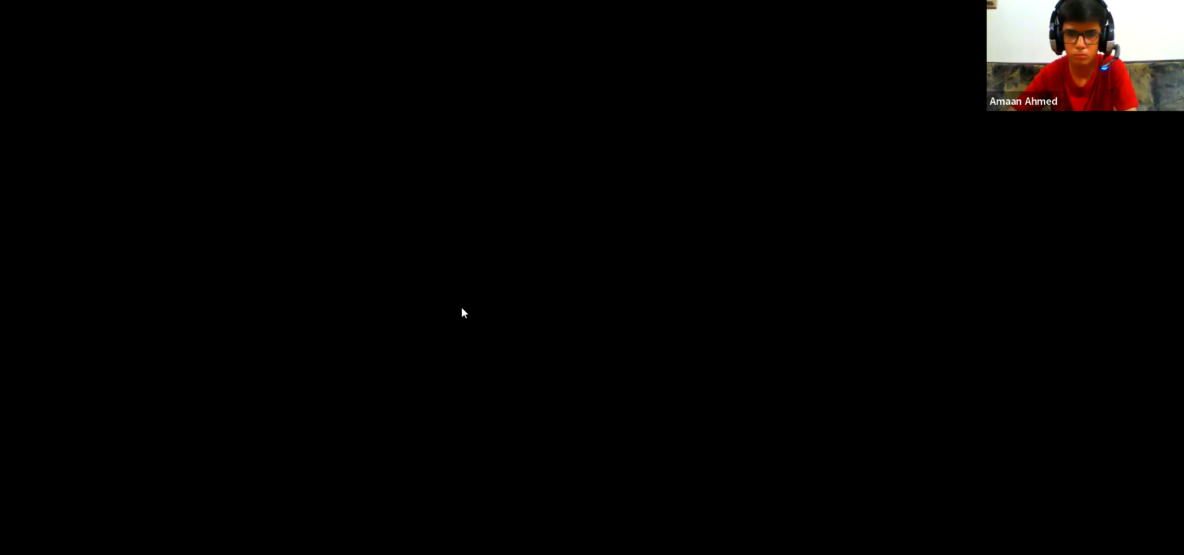
- Close the path along the bottom of the picture and back up to its starting point on the left
{"action": "key", "text": "alt+Tab"}
{"action": "scroll", "coordinate": [418, 226], "scroll_direction": "up", "scroll_amount": 1}
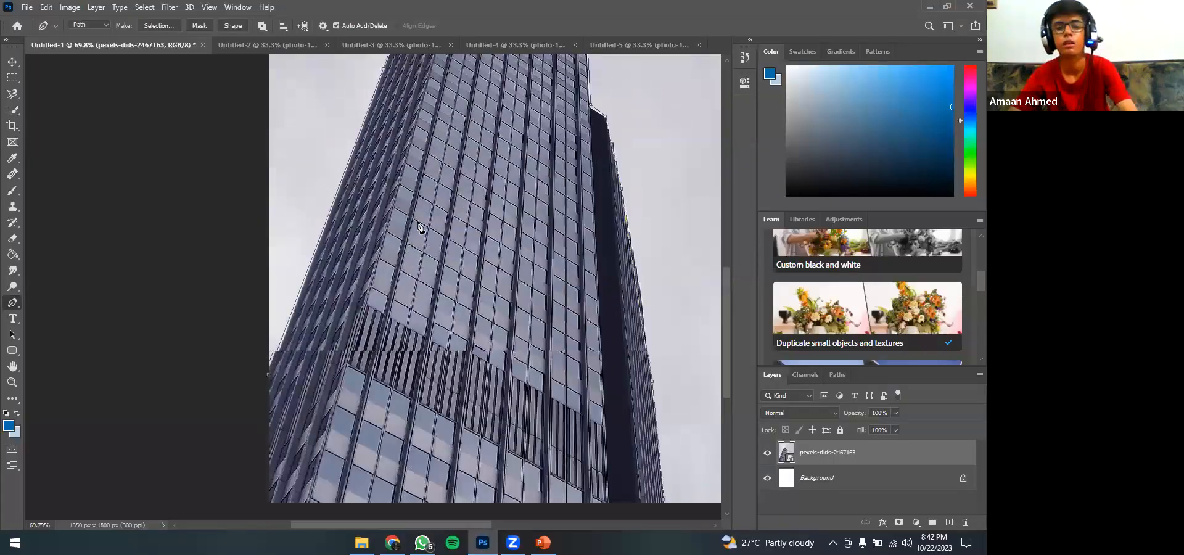
{"action": "scroll", "coordinate": [419, 226], "scroll_direction": "up", "scroll_amount": 2}
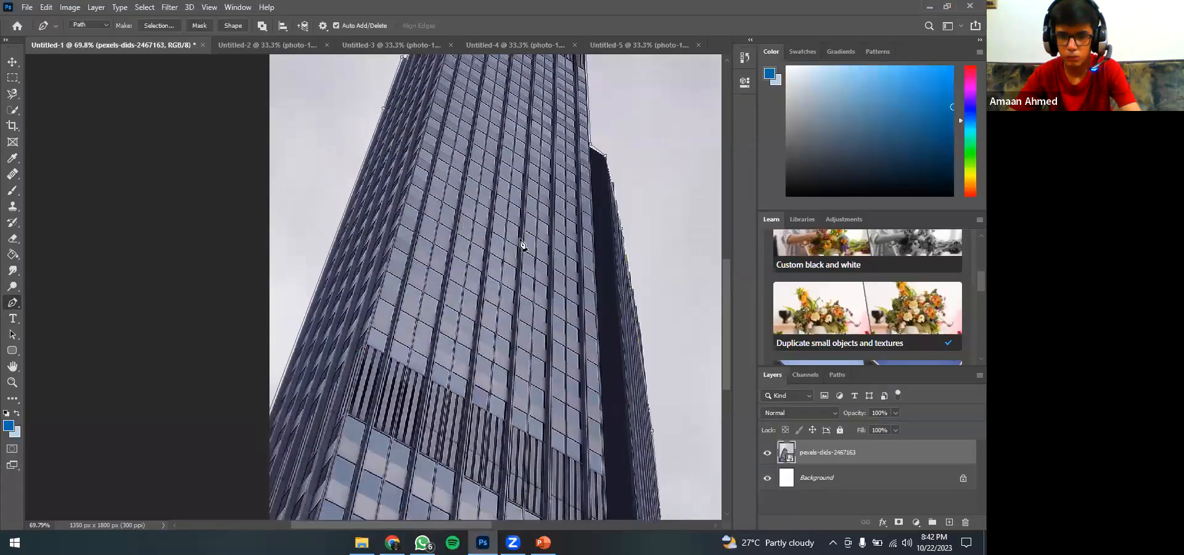
{"action": "scroll", "coordinate": [521, 244], "scroll_direction": "down", "scroll_amount": 7}
{"action": "scroll", "coordinate": [555, 316], "scroll_direction": "up", "scroll_amount": 2}
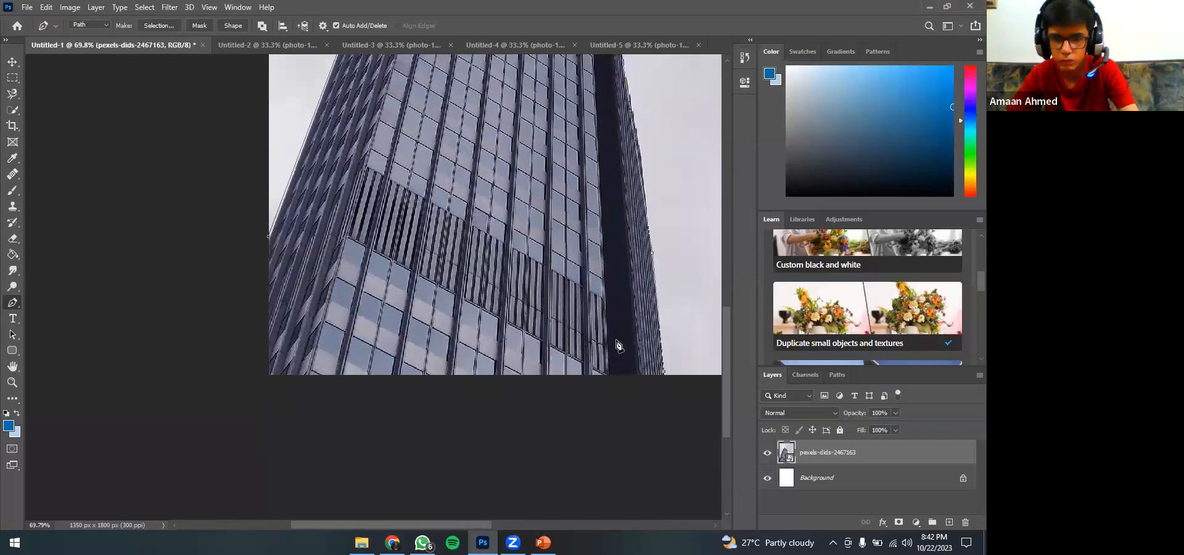
{"action": "left_click", "coordinate": [270, 373]}
{"action": "left_click", "coordinate": [266, 247]}
- Convert the closed path around the skyscraper into a new anti-aliased selection with a 0.3 pixel feather radius
{"action": "scroll", "coordinate": [454, 240], "scroll_direction": "up", "scroll_amount": 2}
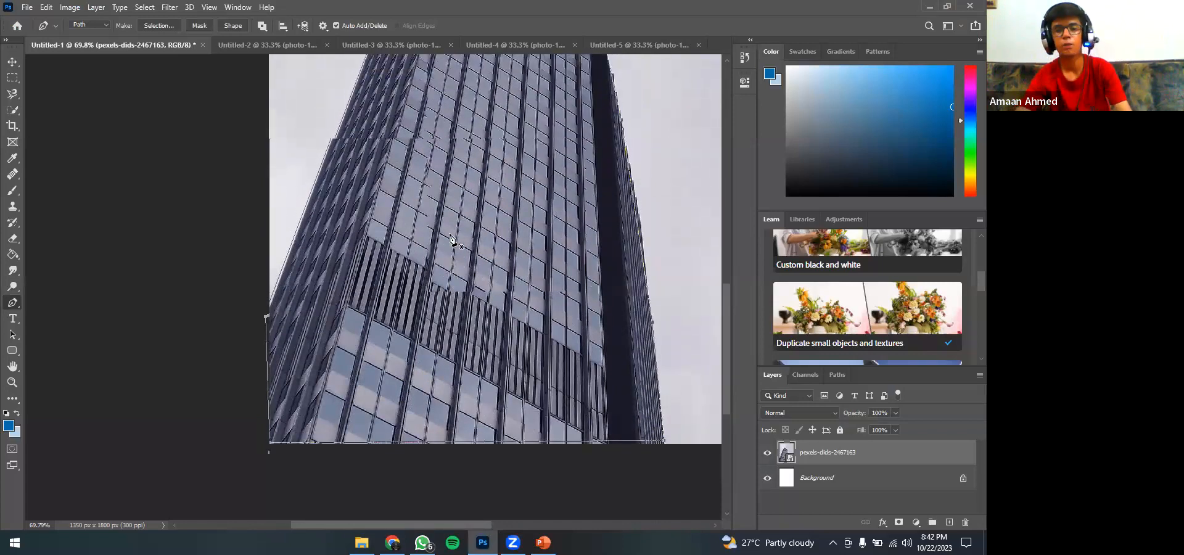
{"action": "scroll", "coordinate": [454, 240], "scroll_direction": "up", "scroll_amount": 2}
{"action": "scroll", "coordinate": [452, 234], "scroll_direction": "up", "scroll_amount": 6}
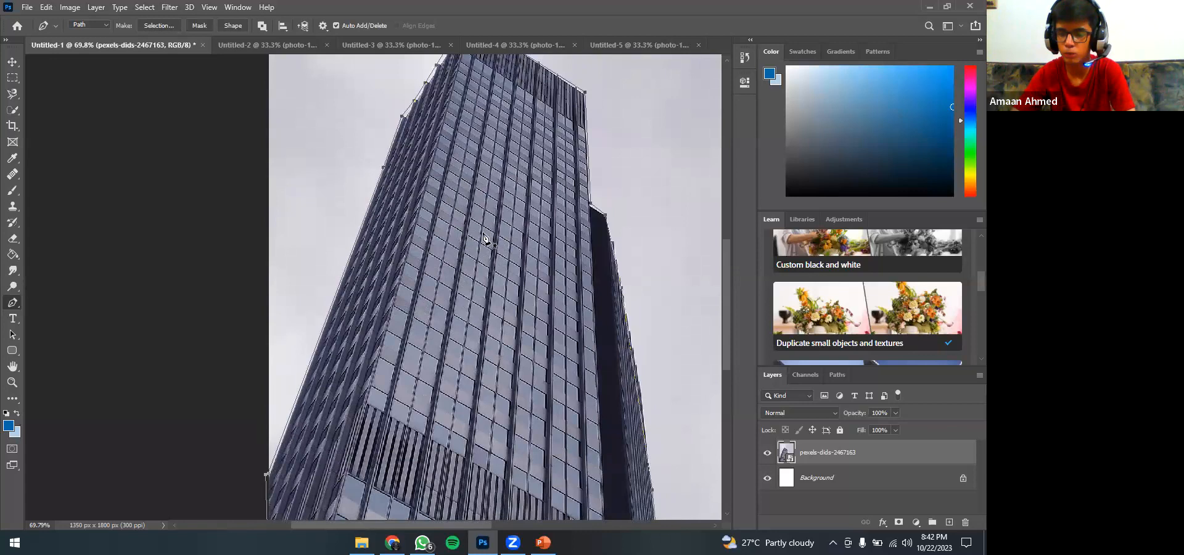
{"action": "right_click", "coordinate": [484, 236]}
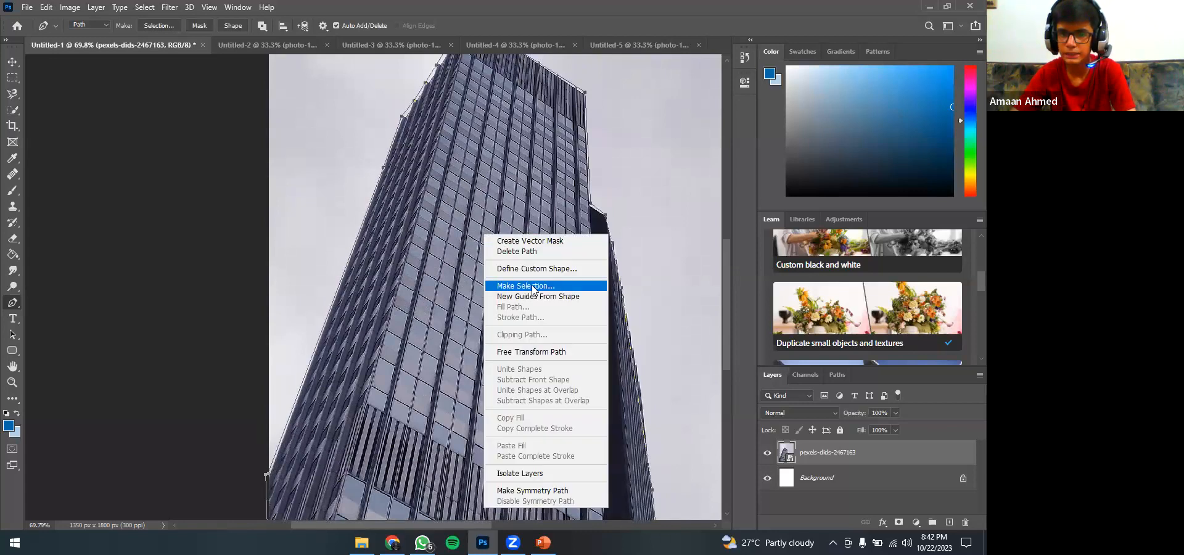
{"action": "left_click", "coordinate": [534, 287]}
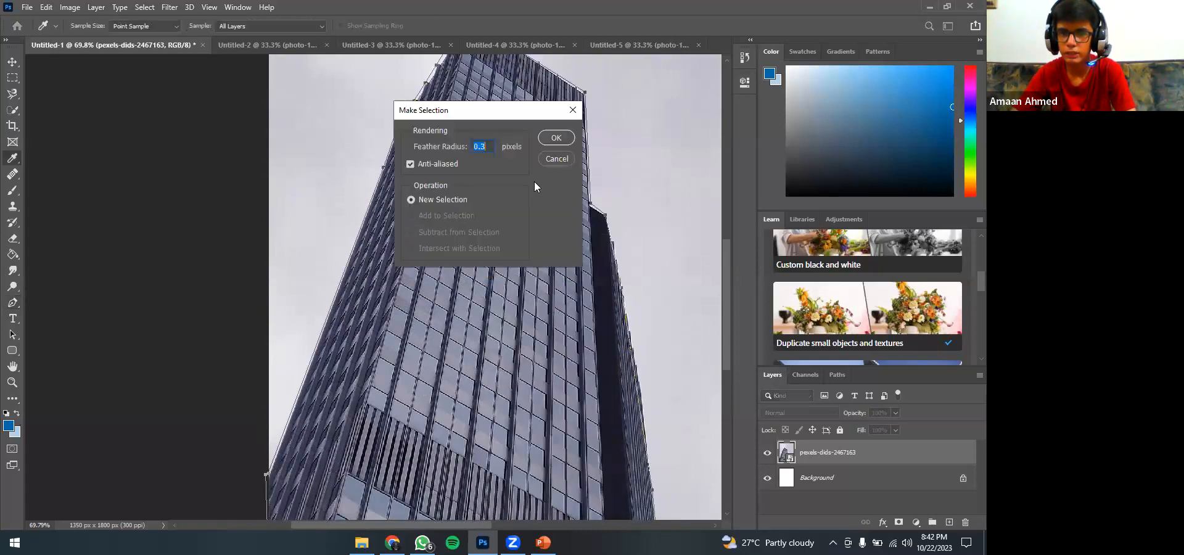
{"action": "left_click", "coordinate": [555, 139]}
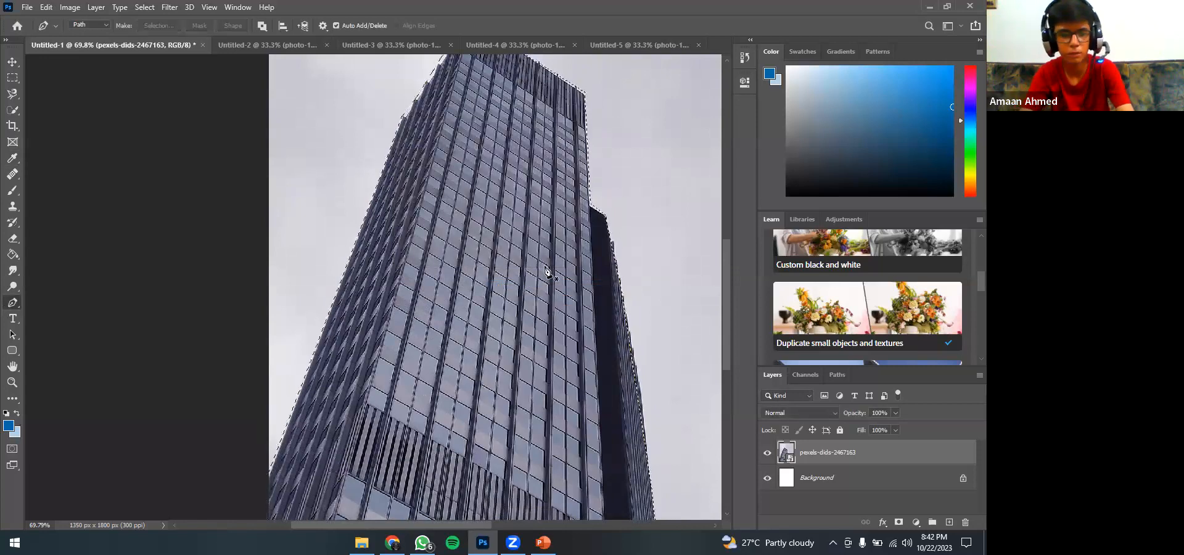
- Copy the selected skyscraper to a new layer, hide the original photo layer, and shift the cutout slightly down and to the left
{"action": "key", "text": "ctrl+j"}
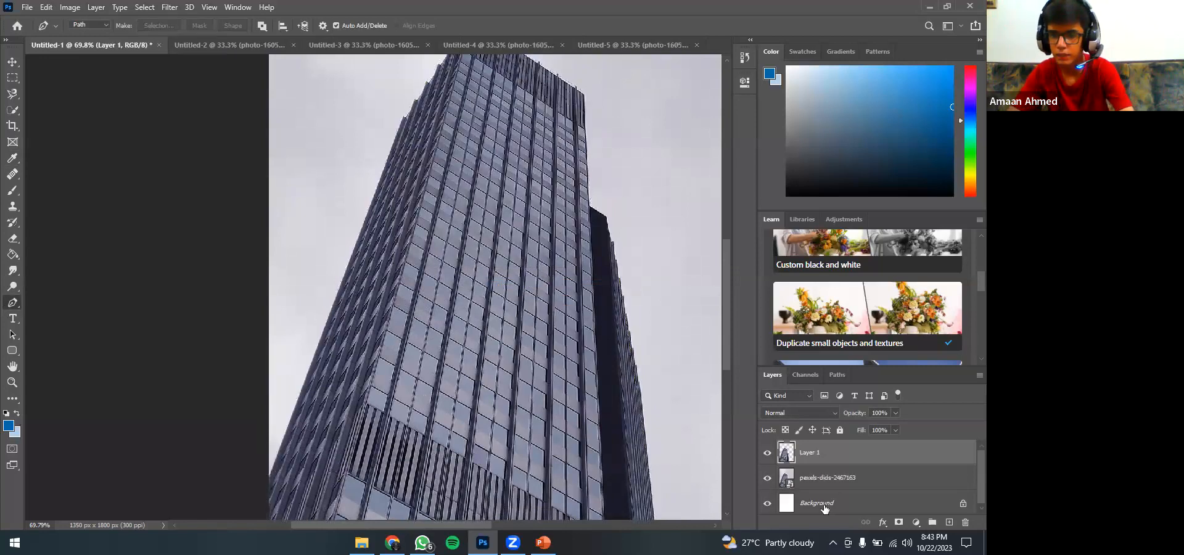
{"action": "left_click", "coordinate": [768, 478]}
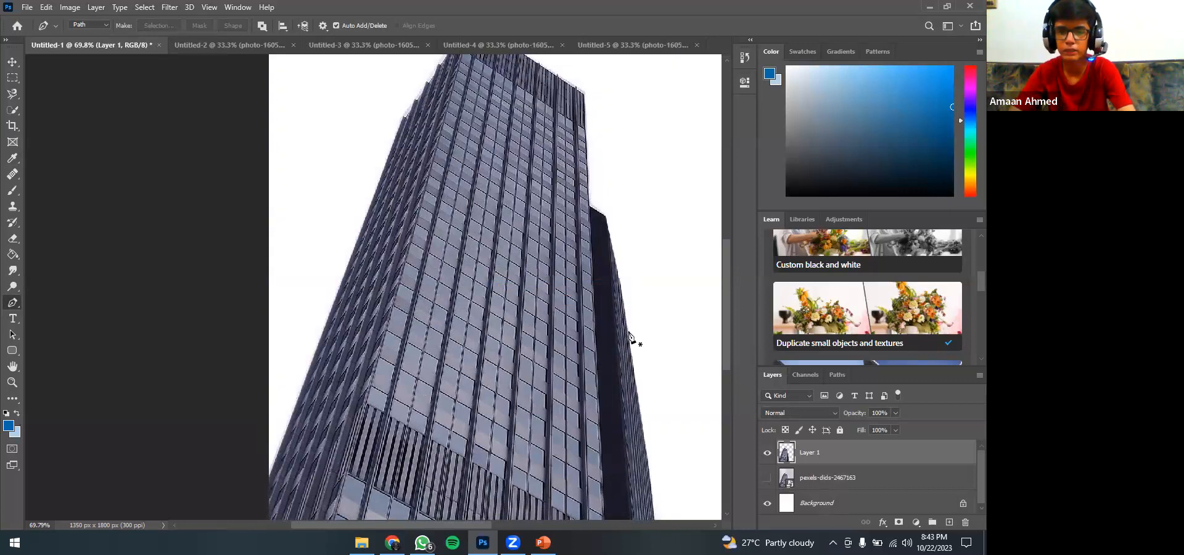
{"action": "left_click", "coordinate": [12, 61]}
{"action": "left_click_drag", "start_coordinate": [525, 217], "coordinate": [553, 306]}
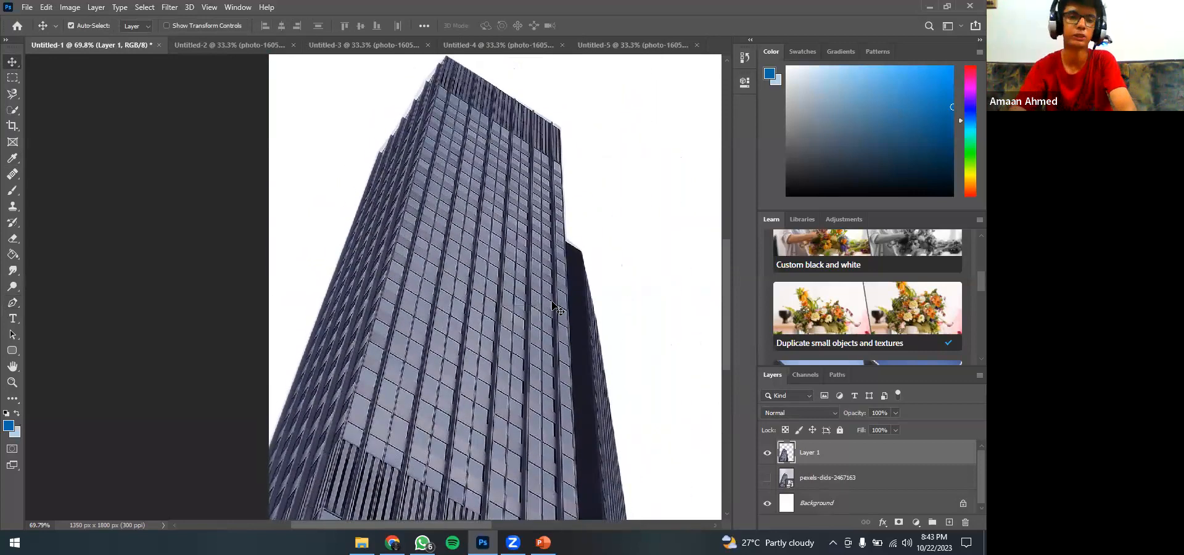
- Delete the skyscraper cutout layer and make the original photo layer visible again
{"action": "left_click", "coordinate": [830, 479]}
{"action": "left_click", "coordinate": [817, 457]}
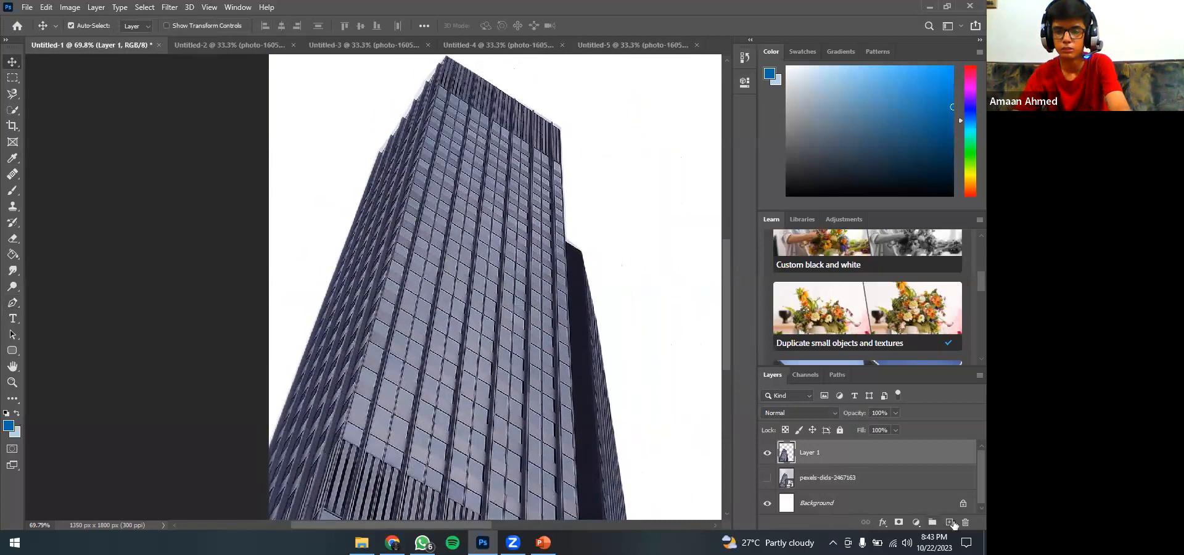
{"action": "left_click", "coordinate": [966, 523]}
{"action": "left_click", "coordinate": [444, 204]}
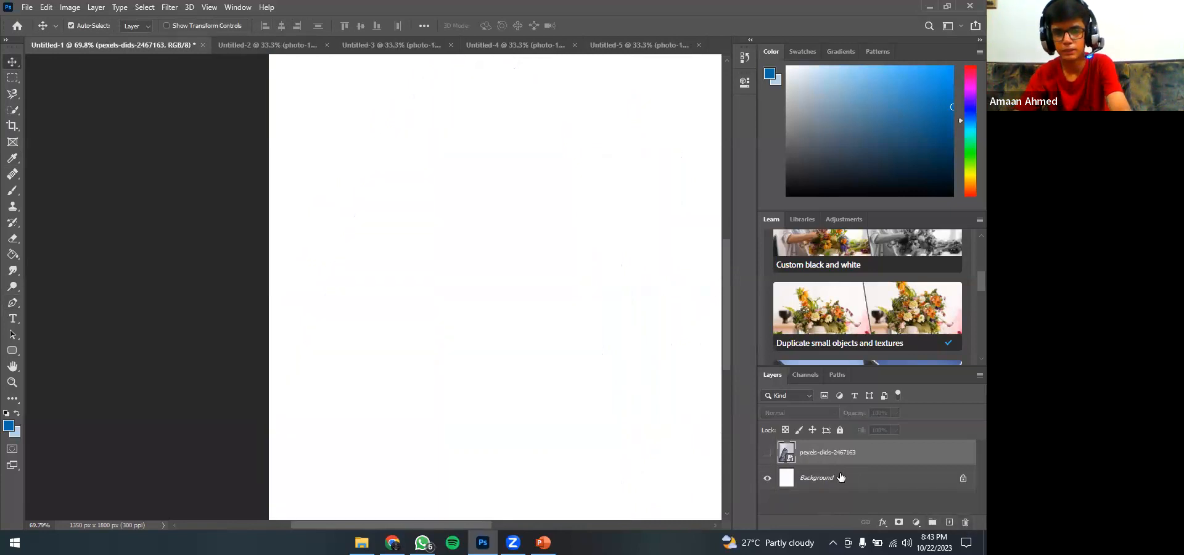
{"action": "left_click", "coordinate": [768, 456]}
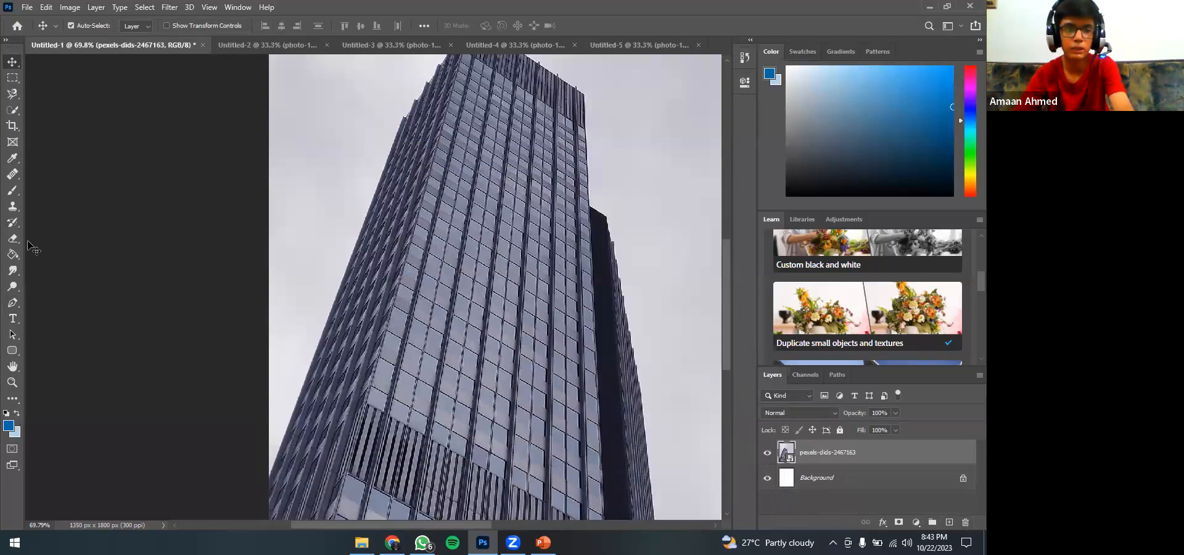
- Add a horizontal text box across the upper part of the skyscraper containing the word "Building"
{"action": "left_click", "coordinate": [11, 320]}
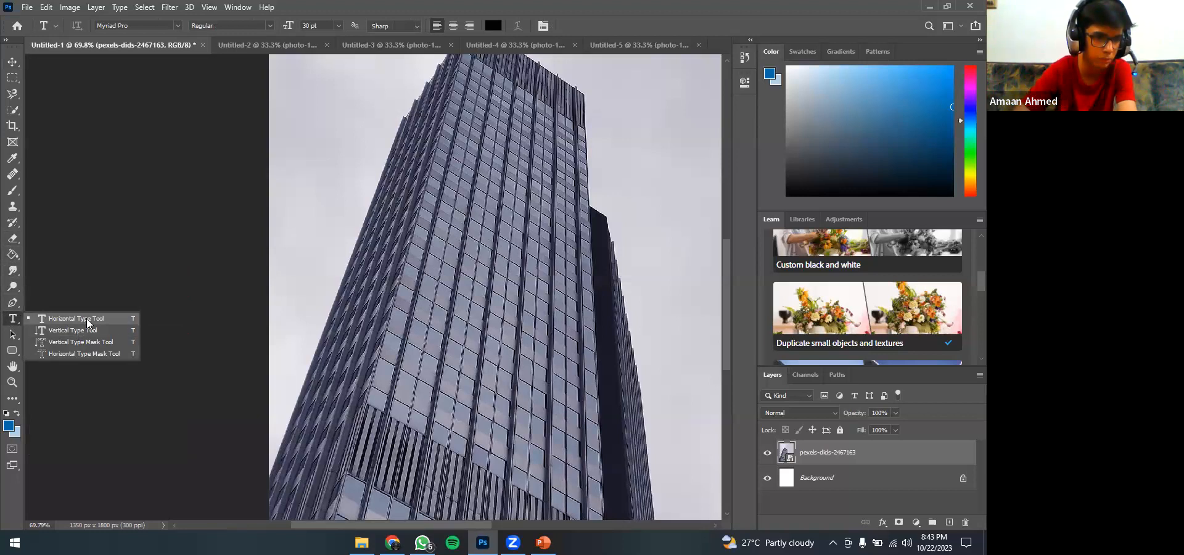
{"action": "left_click", "coordinate": [86, 318]}
{"action": "left_click_drag", "start_coordinate": [296, 125], "coordinate": [593, 169]}
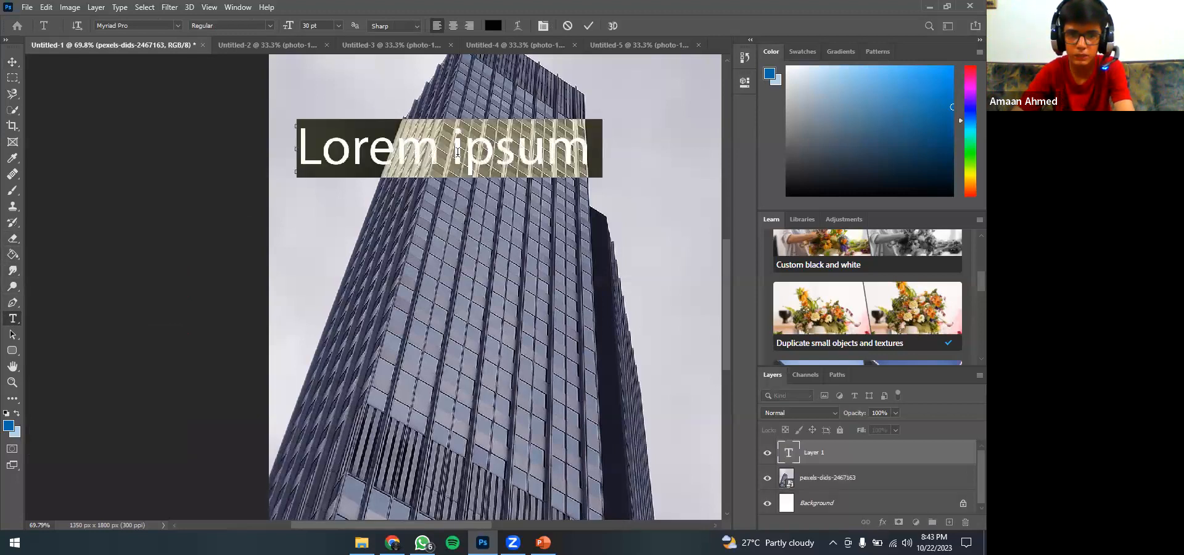
{"action": "key", "text": "BackSpace"}
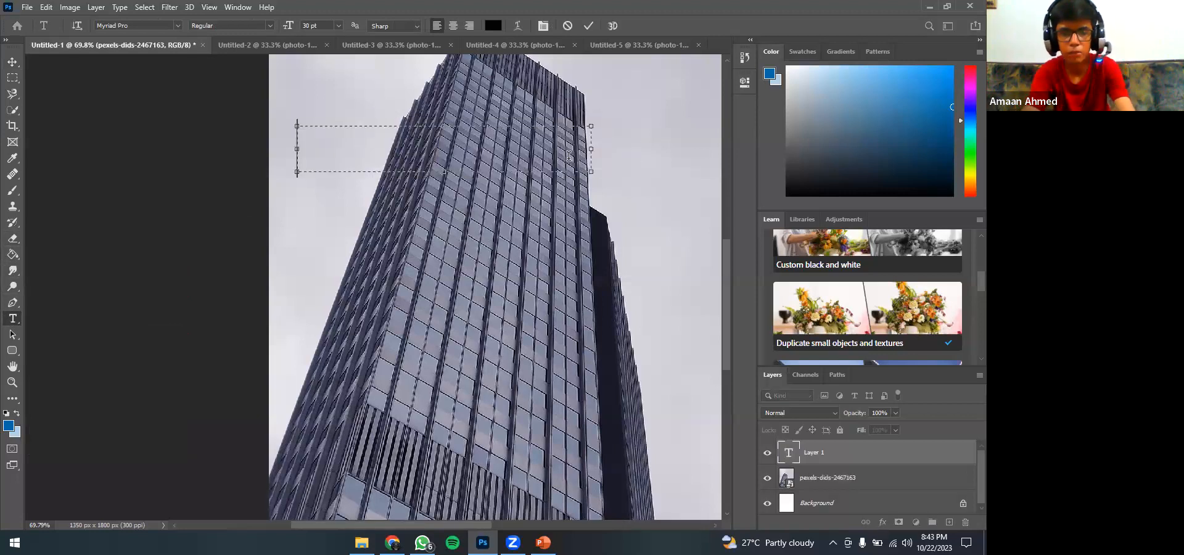
{"action": "type", "text": "Building"}
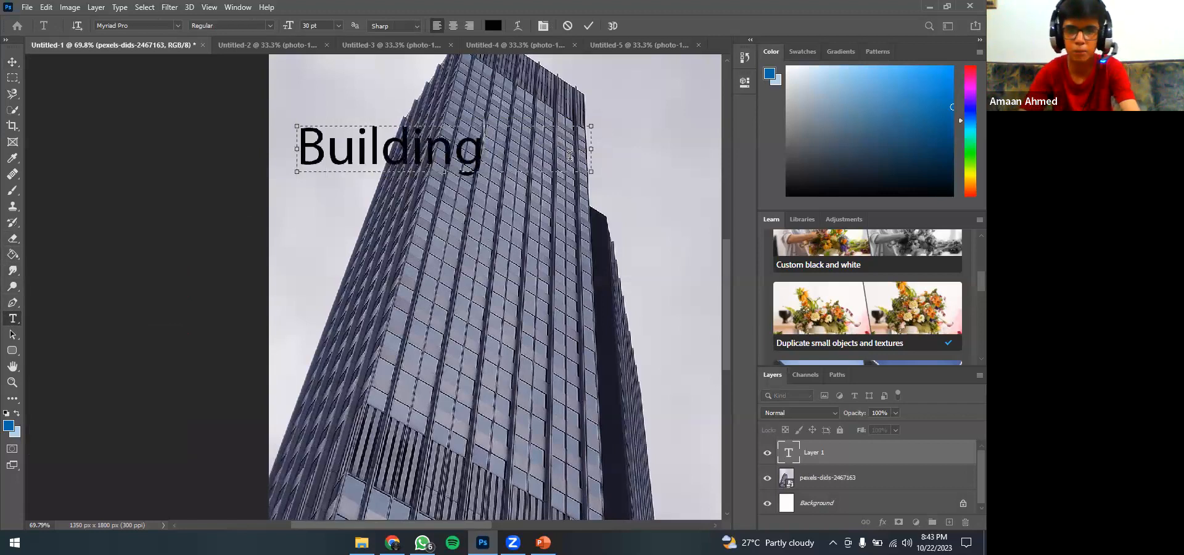
- Center-align the "Building" text inside its box
{"action": "scroll", "coordinate": [393, 74], "scroll_direction": "up", "scroll_amount": 1}
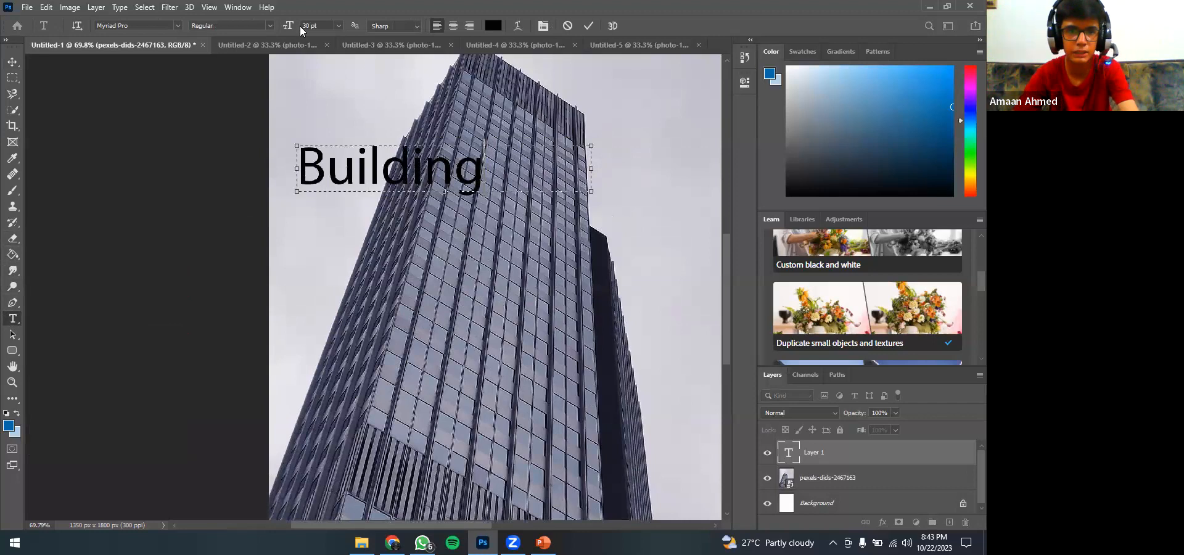
{"action": "left_click", "coordinate": [412, 29]}
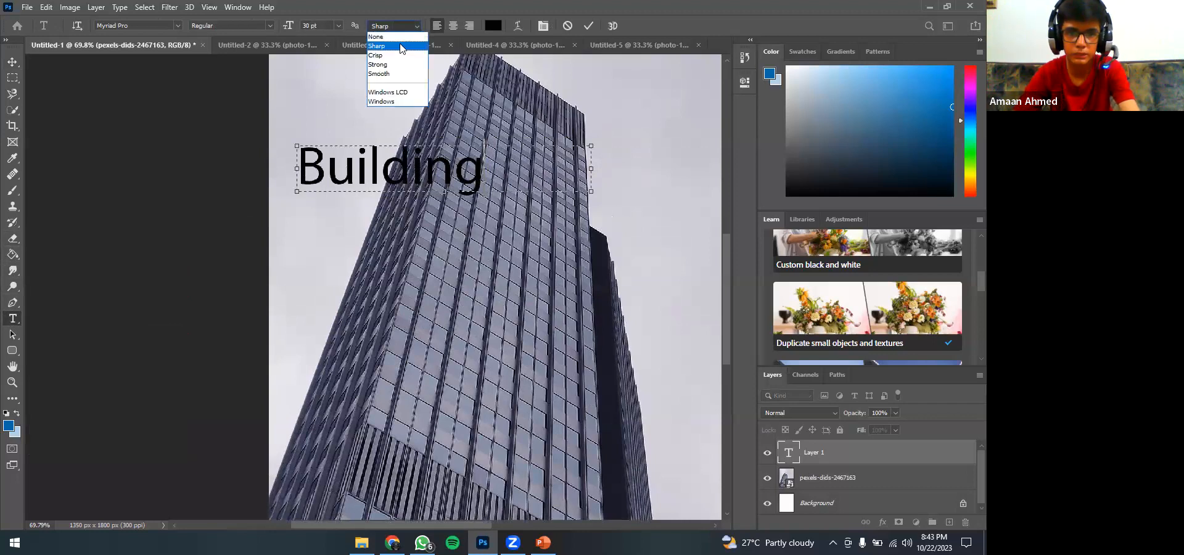
{"action": "left_click", "coordinate": [392, 52]}
{"action": "left_click", "coordinate": [451, 26]}
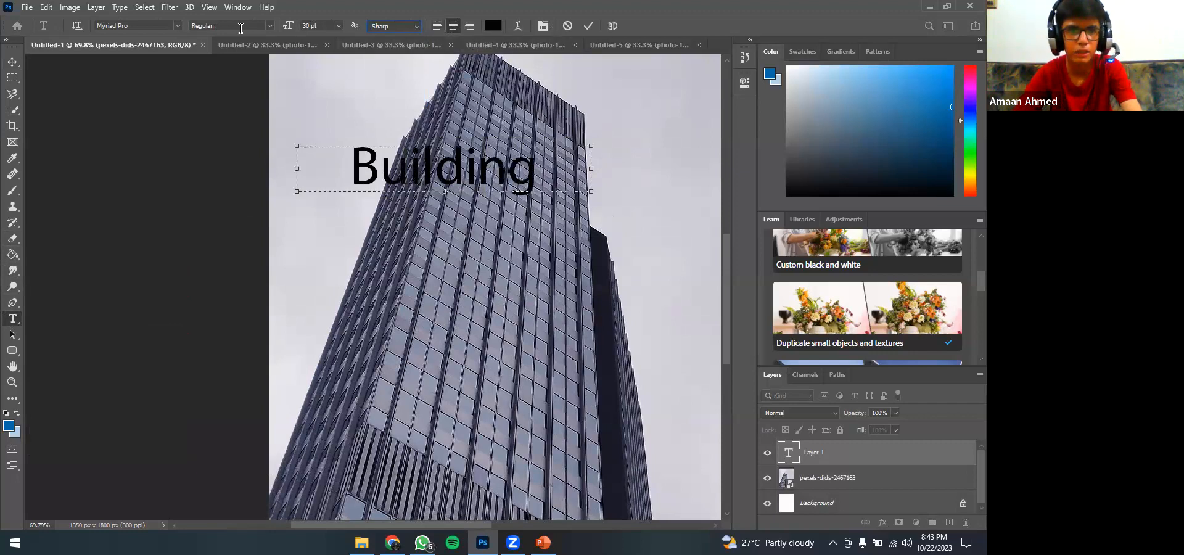
- Set the font of the text layer to Minion Variable Concept
{"action": "left_click", "coordinate": [178, 25]}
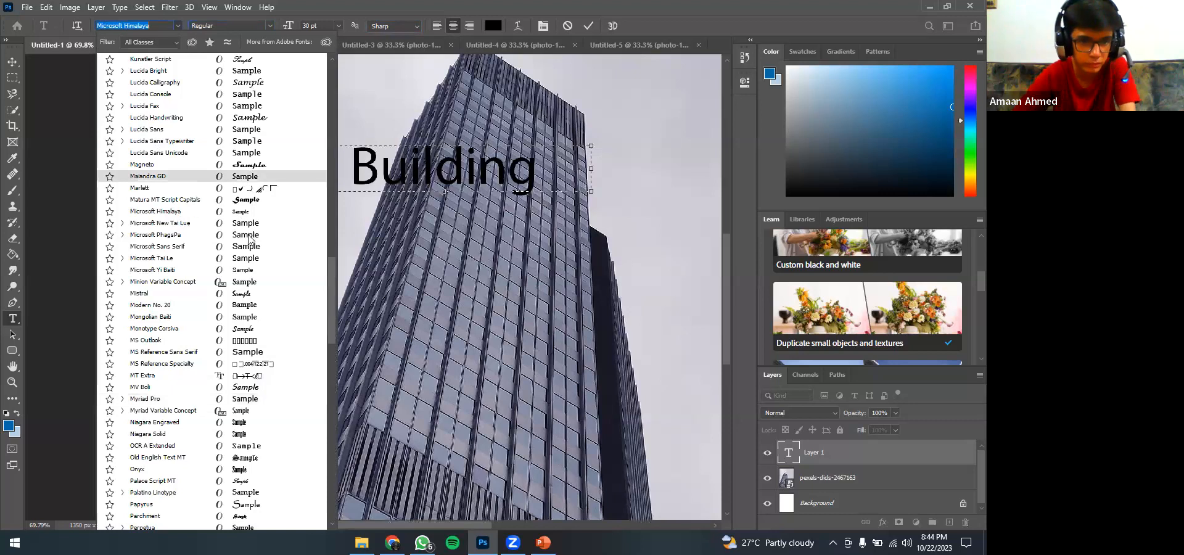
{"action": "scroll", "coordinate": [148, 250], "scroll_direction": "down", "scroll_amount": 1}
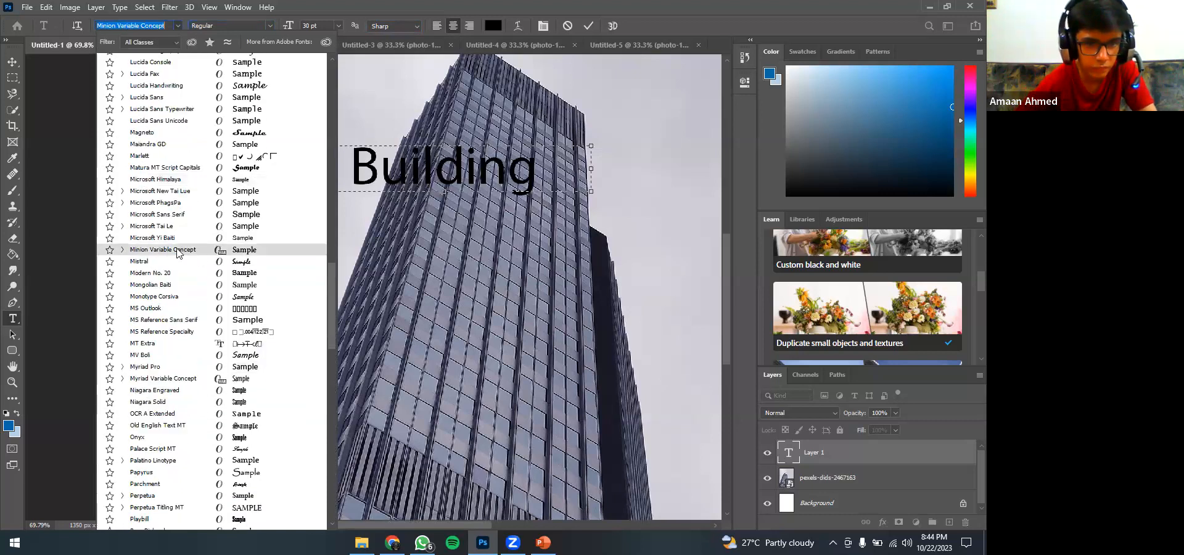
{"action": "left_click", "coordinate": [178, 250]}
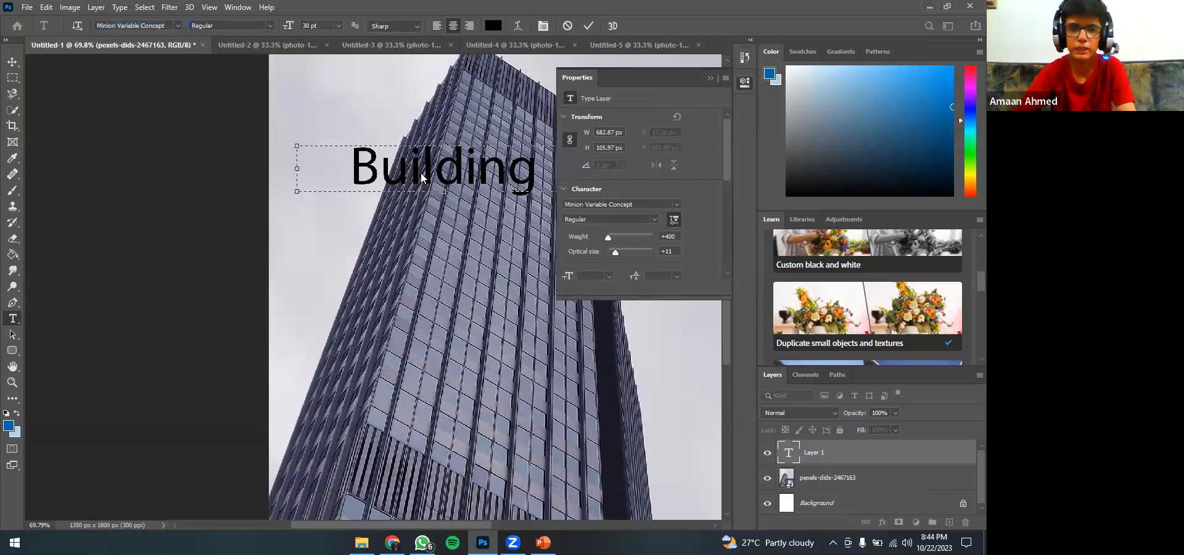
{"action": "left_click", "coordinate": [709, 78]}
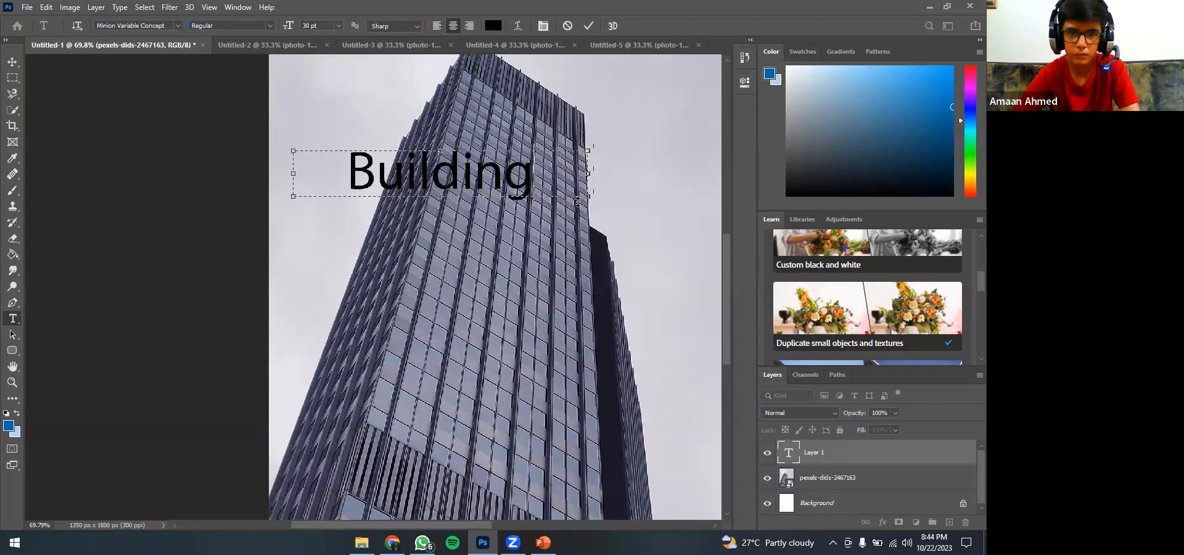
- Widen the text box toward the right side of the picture and commit the text
{"action": "left_click_drag", "start_coordinate": [611, 176], "coordinate": [642, 174]}
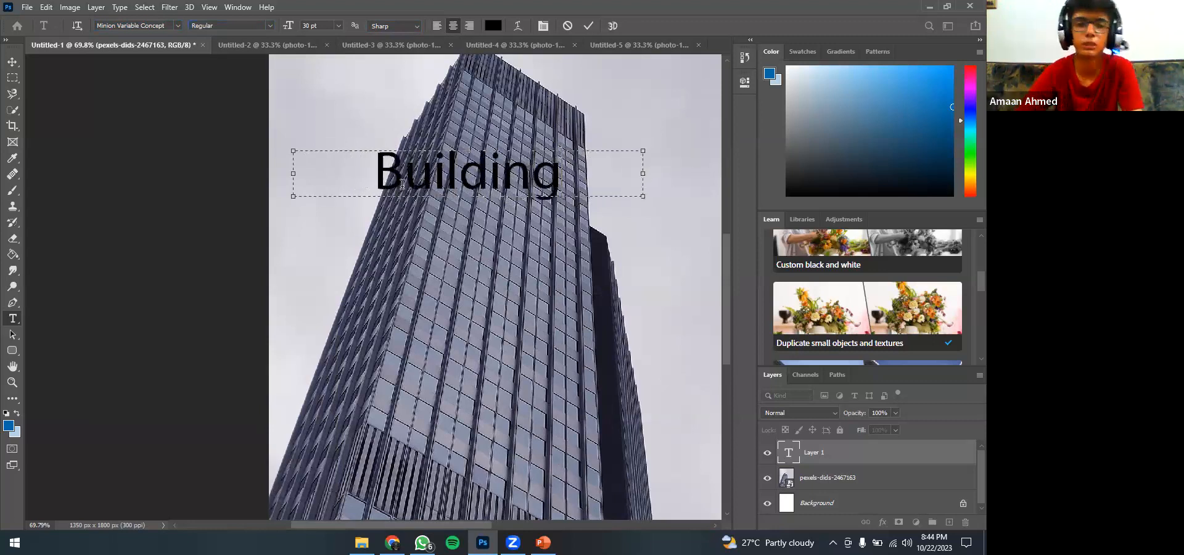
{"action": "left_click_drag", "start_coordinate": [208, 146], "coordinate": [207, 147]}
{"action": "left_click", "coordinate": [17, 67]}
{"action": "left_click", "coordinate": [121, 197]}
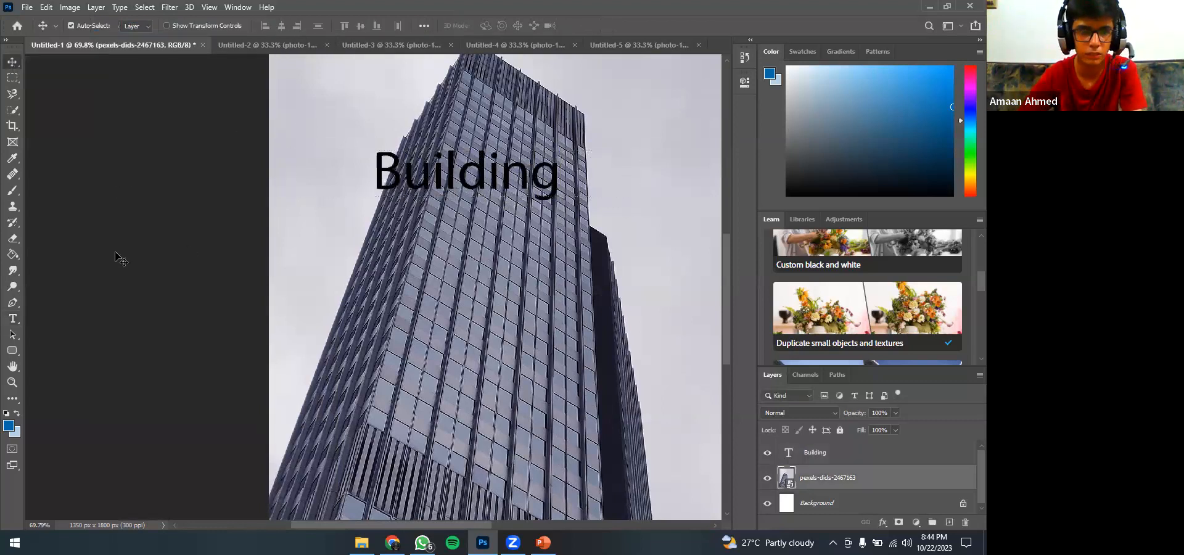
- Delete the "Building" text layer
{"action": "left_click", "coordinate": [414, 187]}
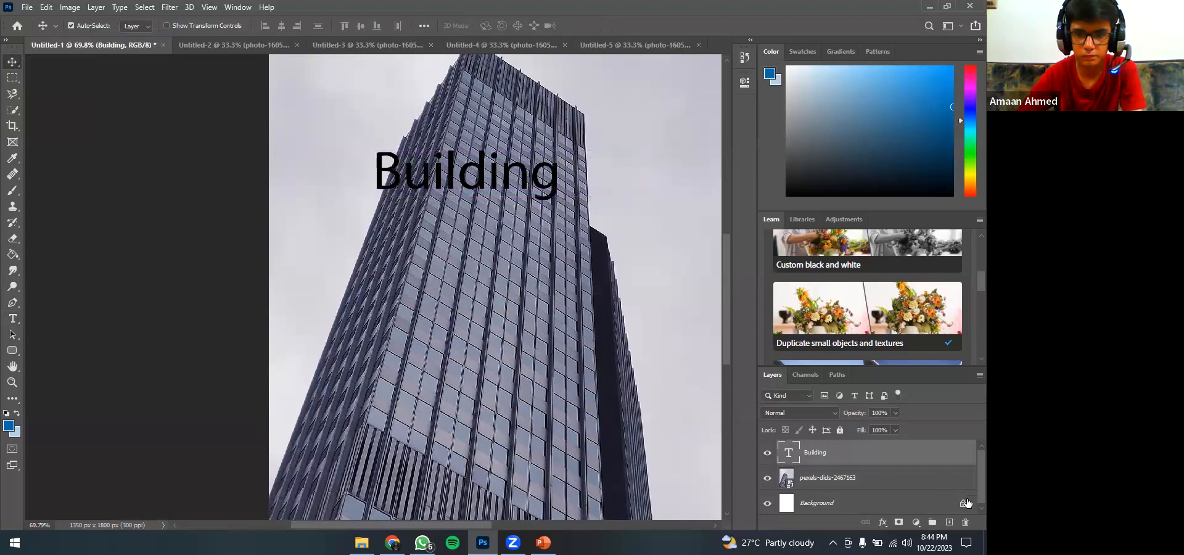
{"action": "scroll", "coordinate": [888, 462], "scroll_direction": "down", "scroll_amount": 1}
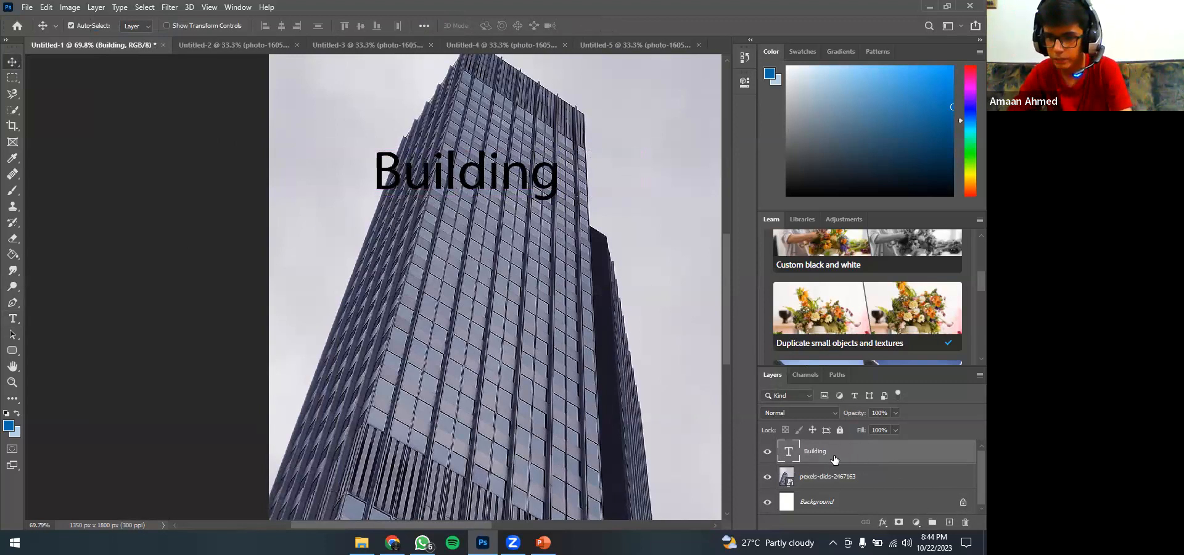
{"action": "left_click", "coordinate": [964, 523]}
{"action": "left_click", "coordinate": [422, 210]}
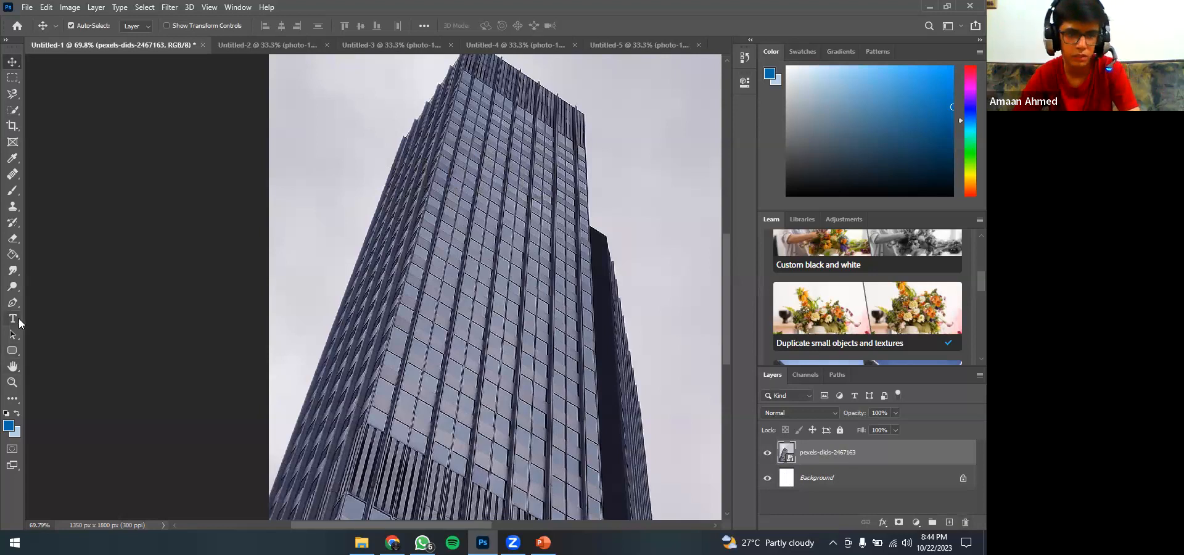
- Try a path selection across an area of the skyscraper's upper part
{"action": "left_click", "coordinate": [13, 334]}
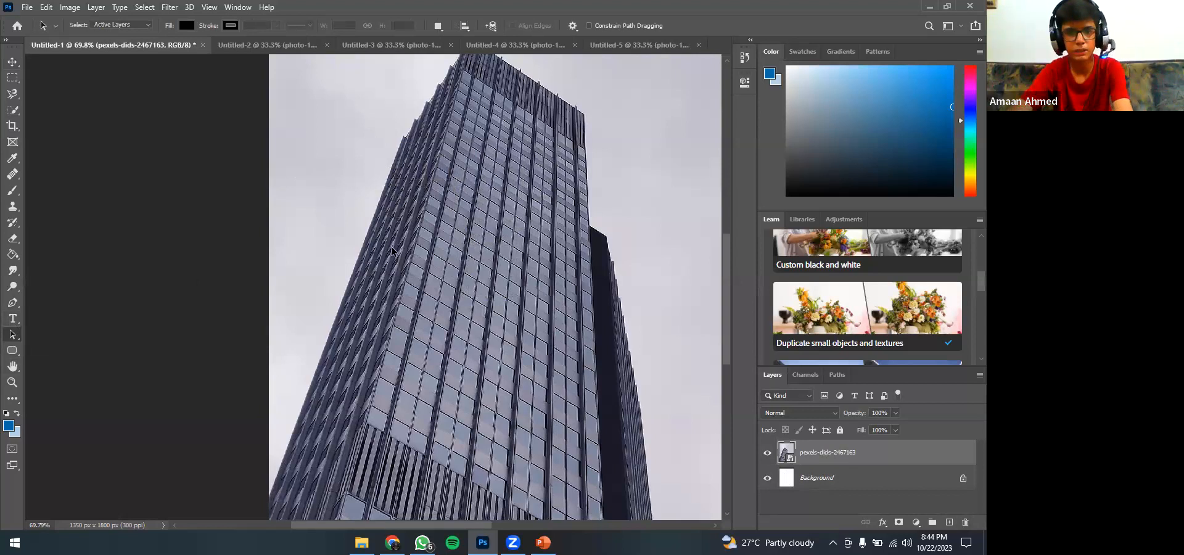
{"action": "left_click_drag", "start_coordinate": [335, 158], "coordinate": [513, 276]}
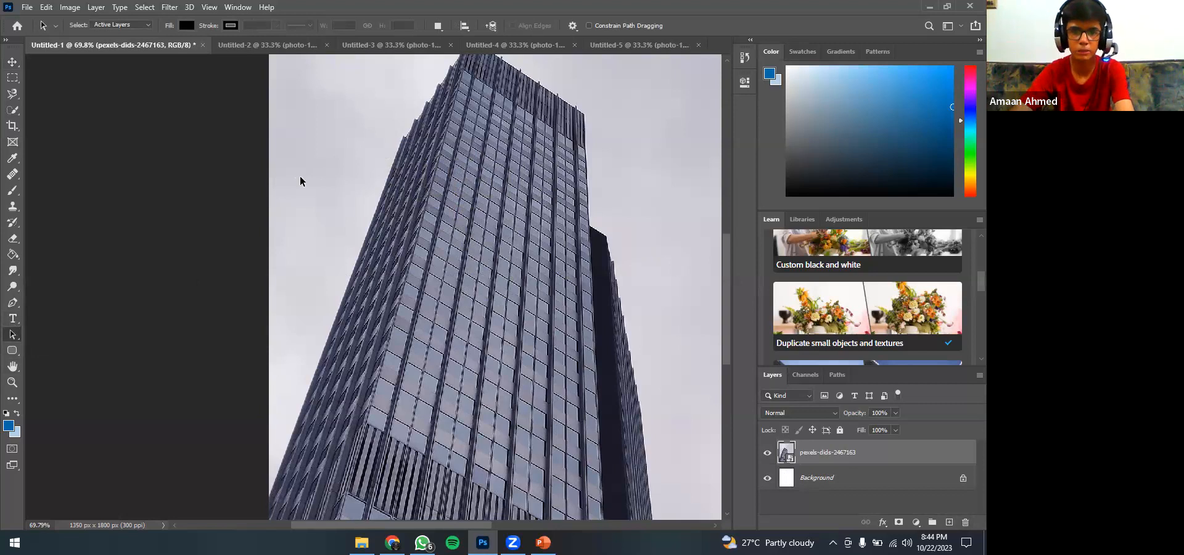
- Draw a blue-filled rectangle shape about 487 by 273 px over the upper left side of the skyscraper
{"action": "left_click", "coordinate": [13, 350]}
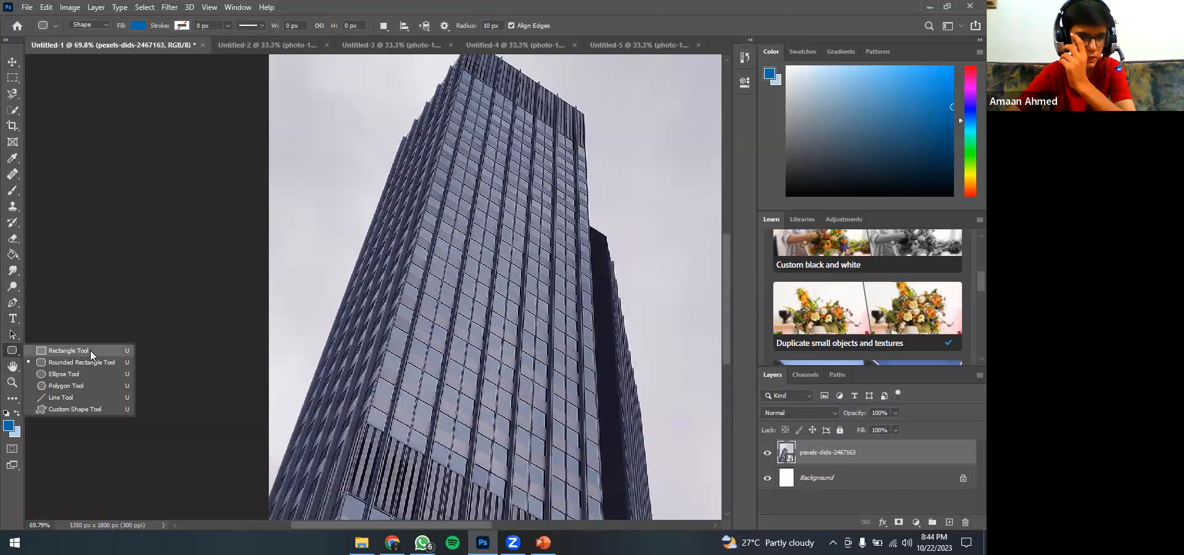
{"action": "left_click", "coordinate": [90, 359]}
{"action": "left_click_drag", "start_coordinate": [394, 210], "coordinate": [513, 266]}
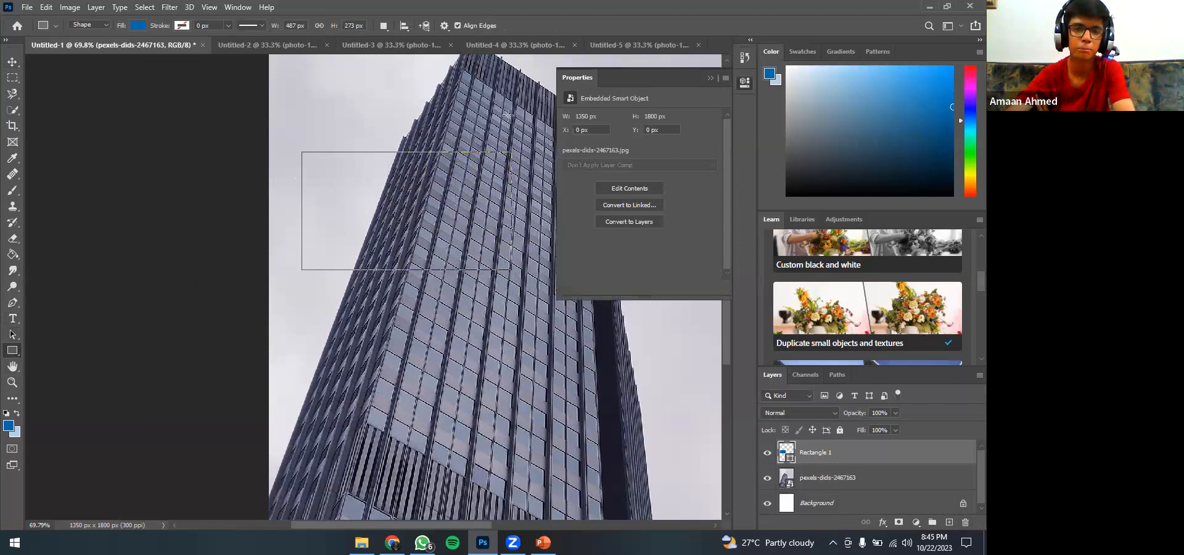
{"action": "left_click", "coordinate": [501, 120]}
{"action": "left_click", "coordinate": [562, 135]}
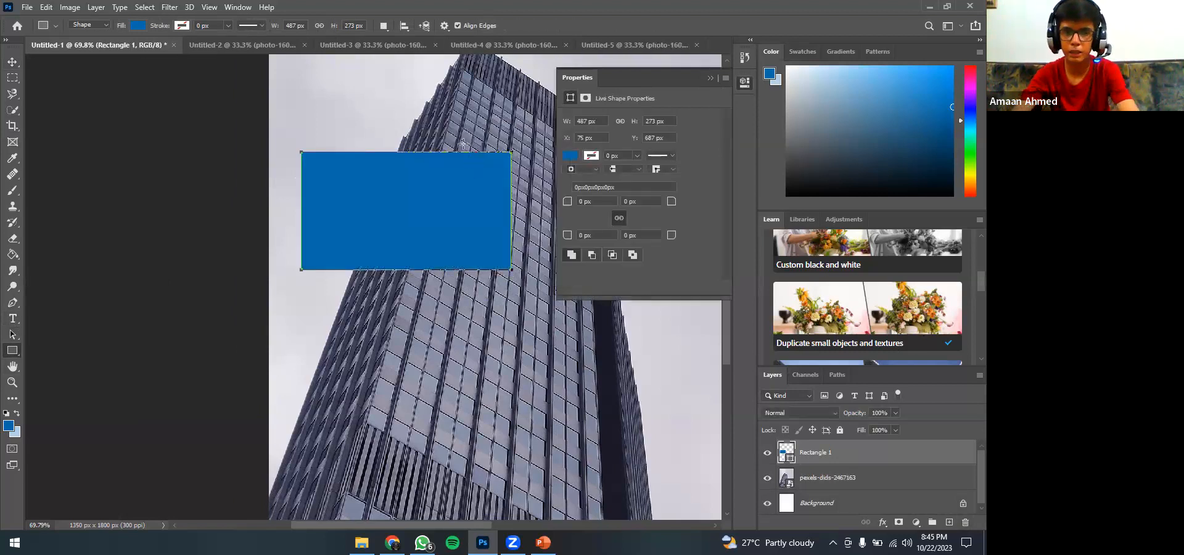
{"action": "left_click", "coordinate": [459, 147]}
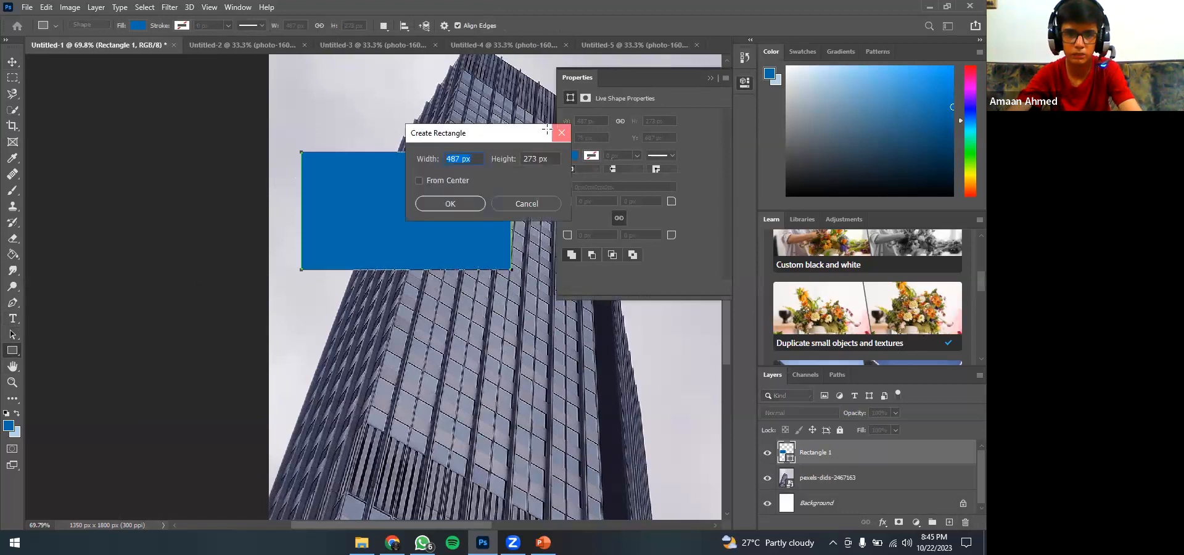
{"action": "key", "text": "Escape"}
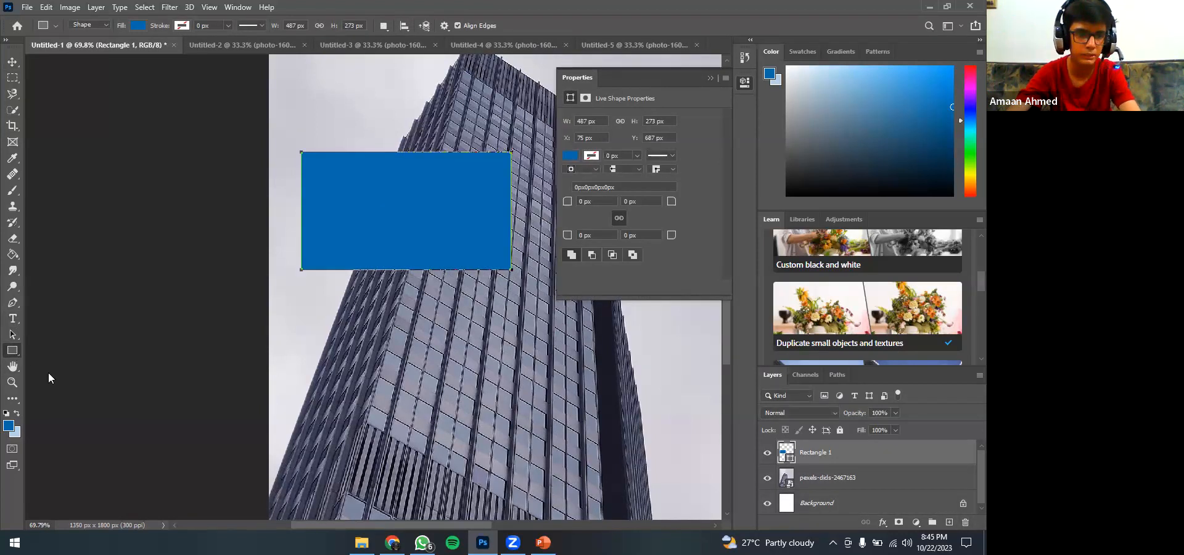
- Draw a blue rounded rectangle about 404 by 224 px with a 10 px corner radius below the blue rectangle
{"action": "key", "text": "shift+u"}
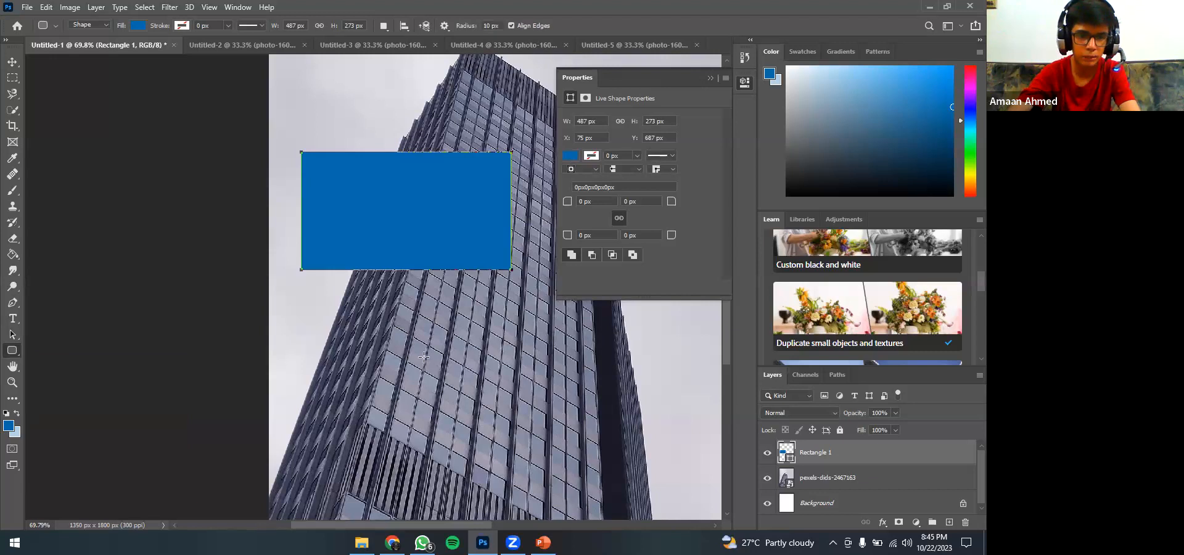
{"action": "left_click_drag", "start_coordinate": [526, 397], "coordinate": [391, 313]}
{"action": "left_click_drag", "start_coordinate": [315, 307], "coordinate": [351, 302]}
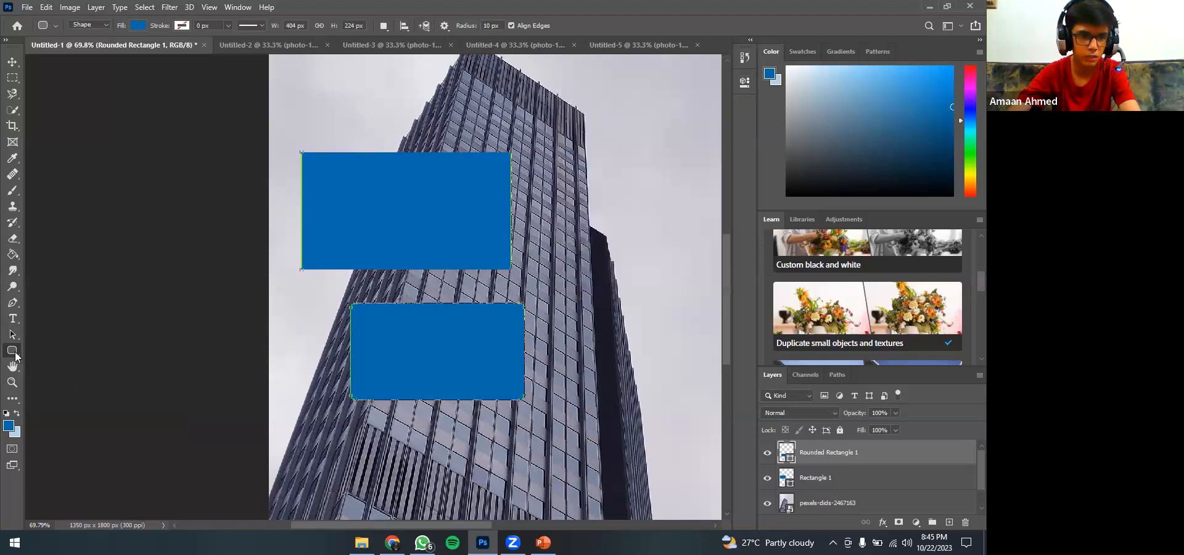
- Draw a blue ellipse about 300 by 242 px over the skyscraper's upper right edge and the sky
{"action": "right_click", "coordinate": [12, 350]}
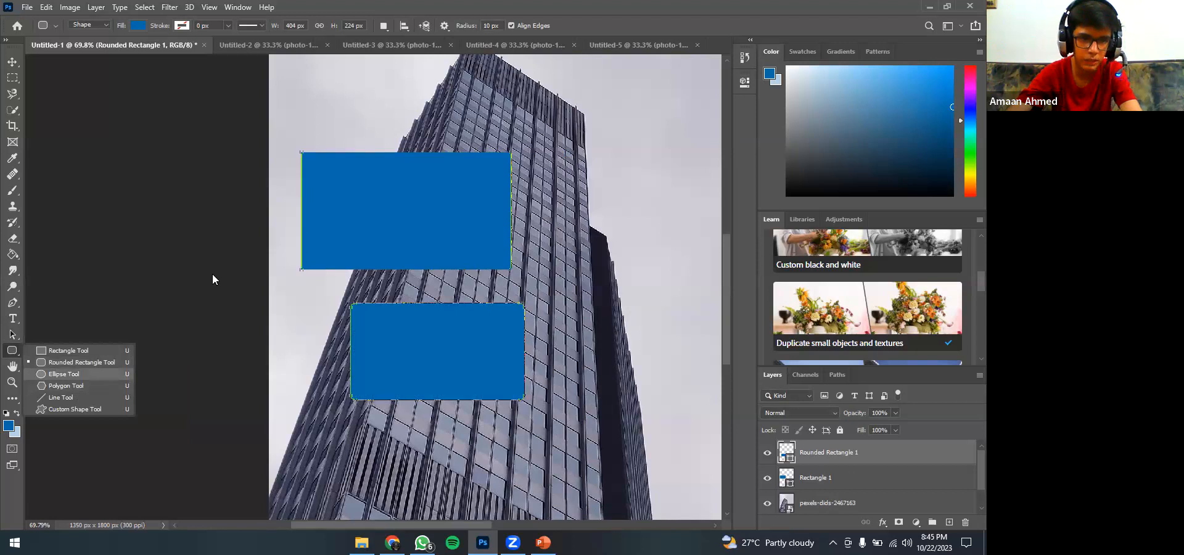
{"action": "key", "text": "shift+u"}
{"action": "left_click_drag", "start_coordinate": [547, 86], "coordinate": [675, 190]}
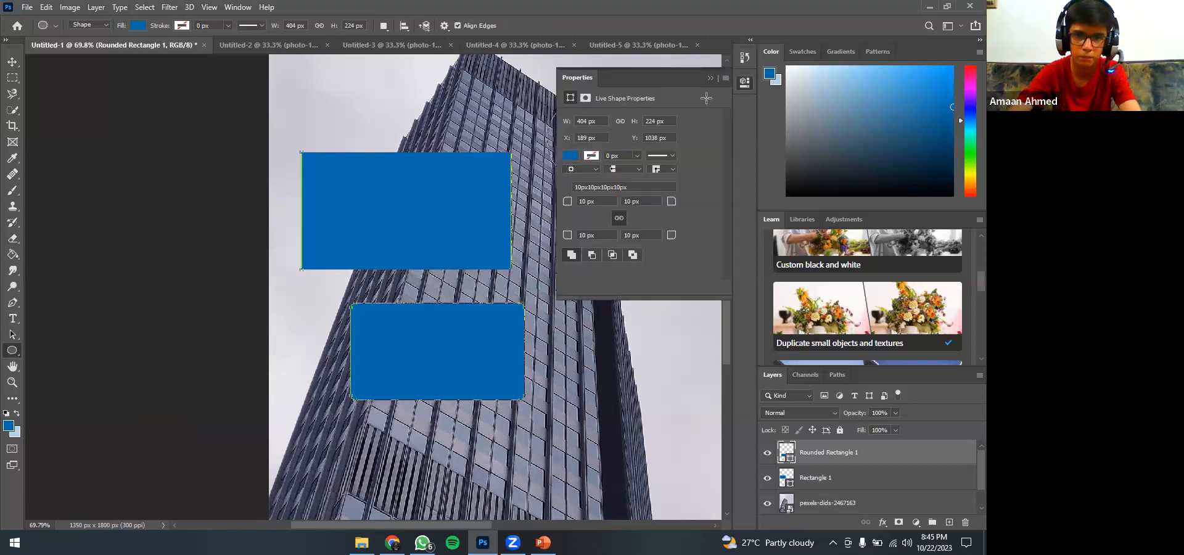
{"action": "left_click", "coordinate": [712, 77]}
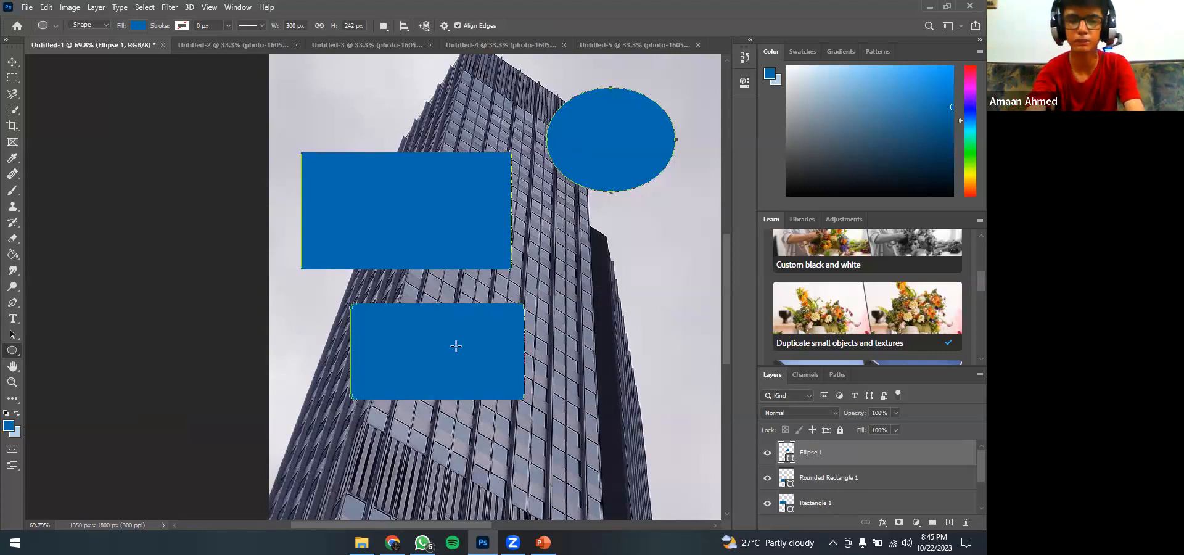
- Undo the ellipse and delete the rounded rectangle and rectangle shape layers
{"action": "key", "text": "ctrl+z"}
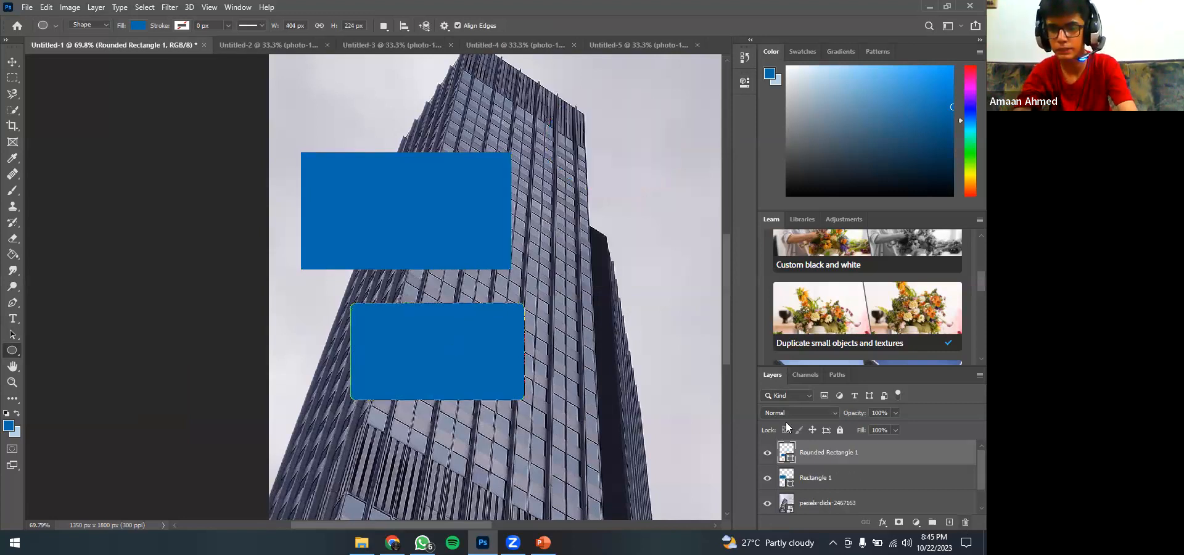
{"action": "key", "text": "Delete"}
{"action": "left_click", "coordinate": [434, 206]}
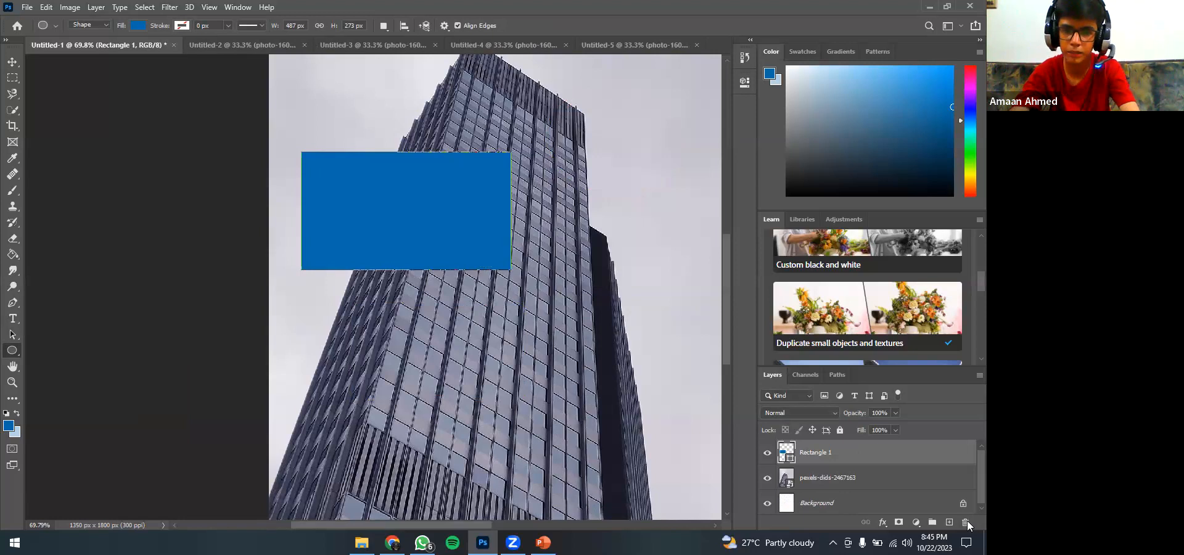
{"action": "key", "text": "Delete"}
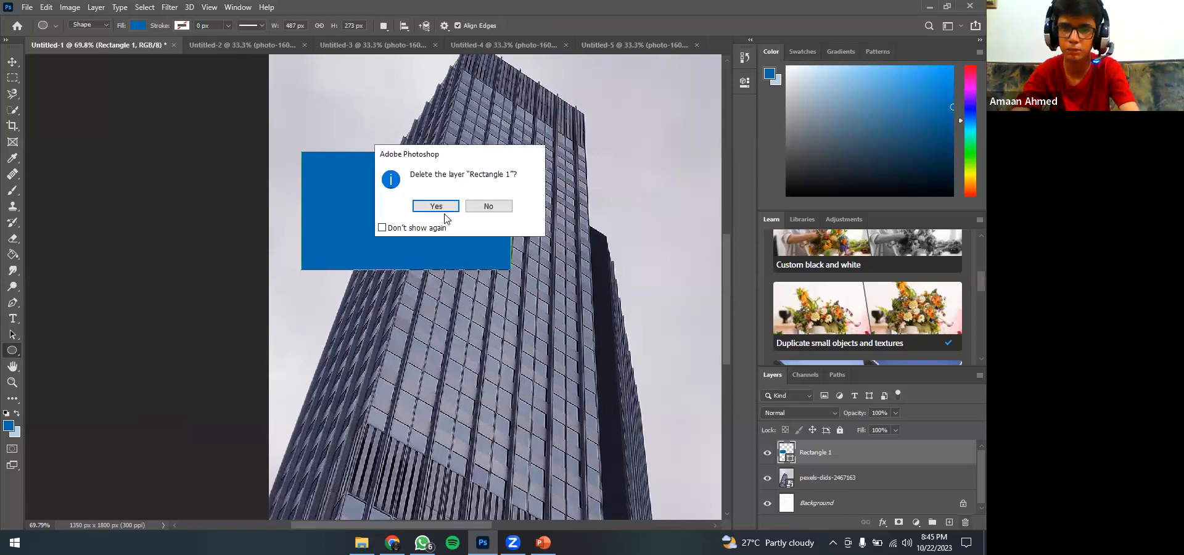
{"action": "left_click", "coordinate": [436, 206]}
- Pan the skyscraper picture with the Hand tool to view the top of the building and the sky
{"action": "scroll", "coordinate": [102, 229], "scroll_direction": "down", "scroll_amount": 1}
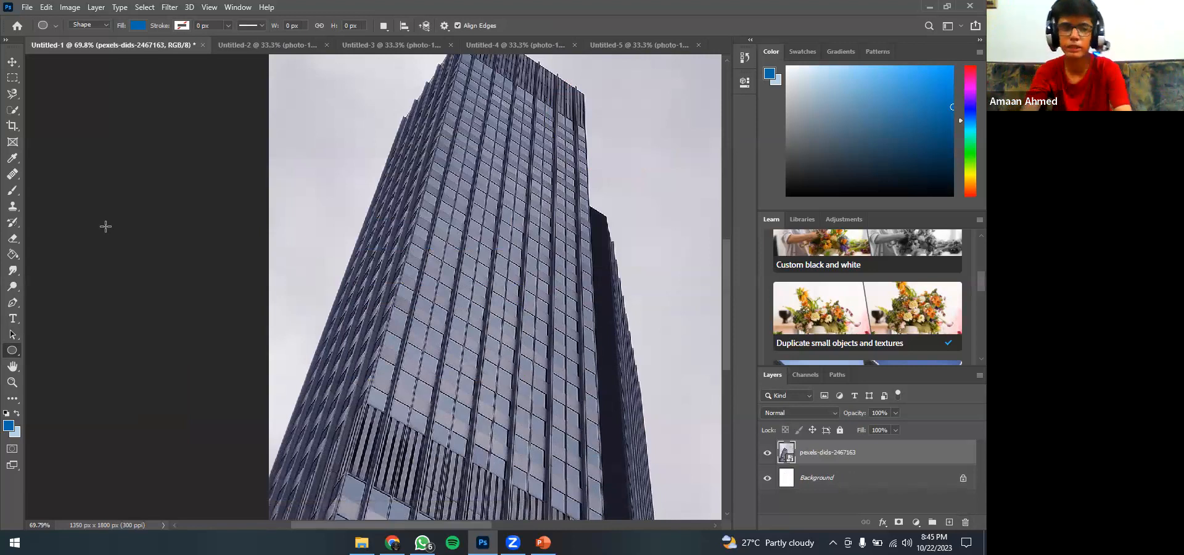
{"action": "key", "text": "h"}
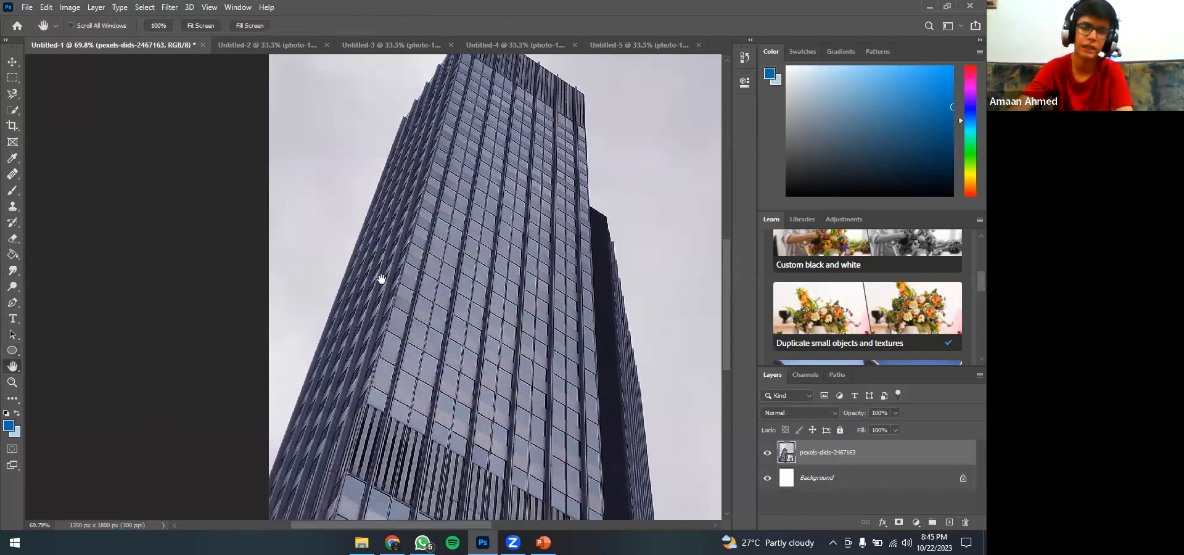
{"action": "left_click_drag", "start_coordinate": [241, 235], "coordinate": [265, 258]}
{"action": "left_click_drag", "start_coordinate": [306, 205], "coordinate": [373, 187]}
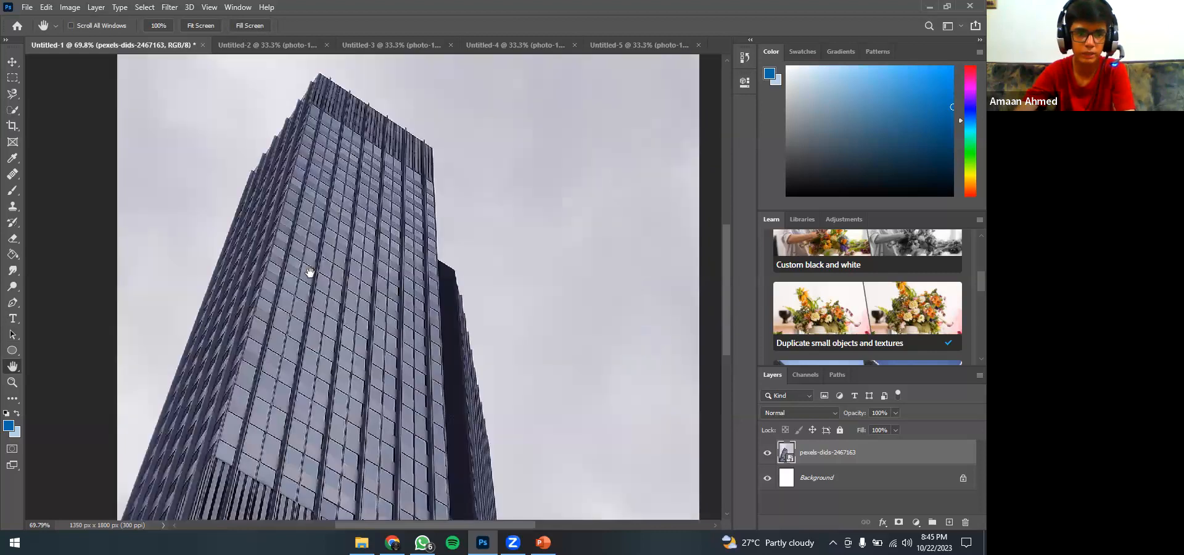
{"action": "left_click", "coordinate": [13, 336]}
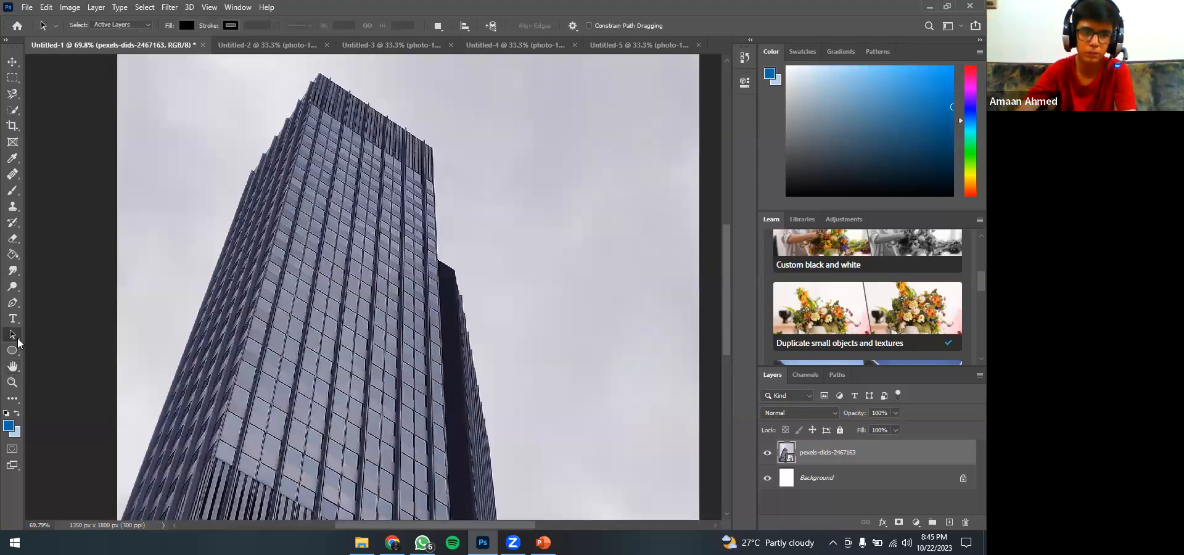
{"action": "right_click", "coordinate": [17, 341]}
{"action": "left_click", "coordinate": [13, 368]}
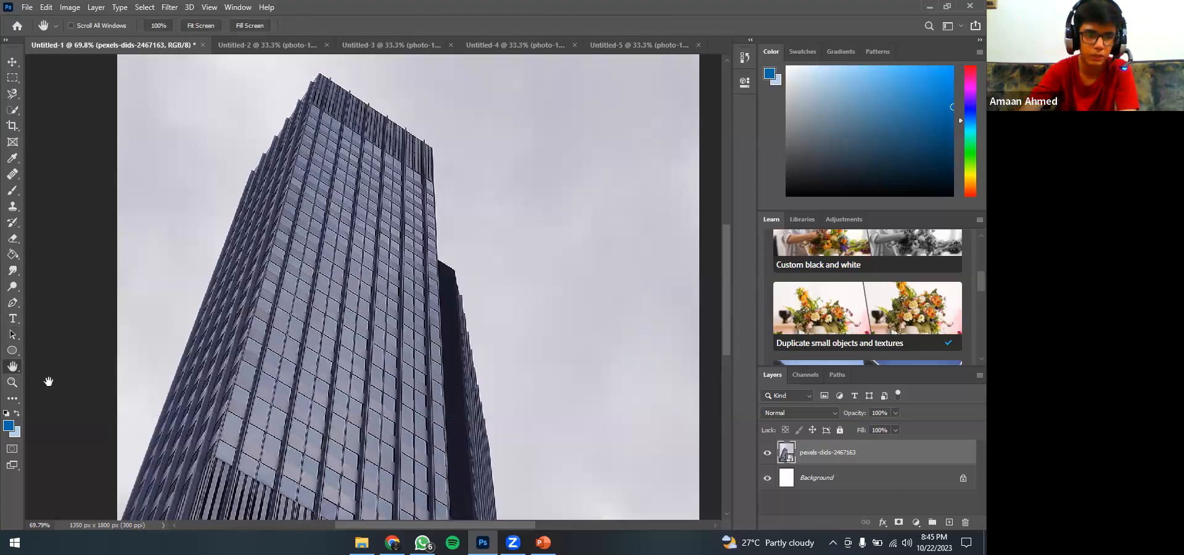
- Use the Zoom tool to magnify the skyscraper to 200% and zoom back out to about 55%
{"action": "left_click", "coordinate": [12, 382]}
{"action": "left_click", "coordinate": [365, 295]}
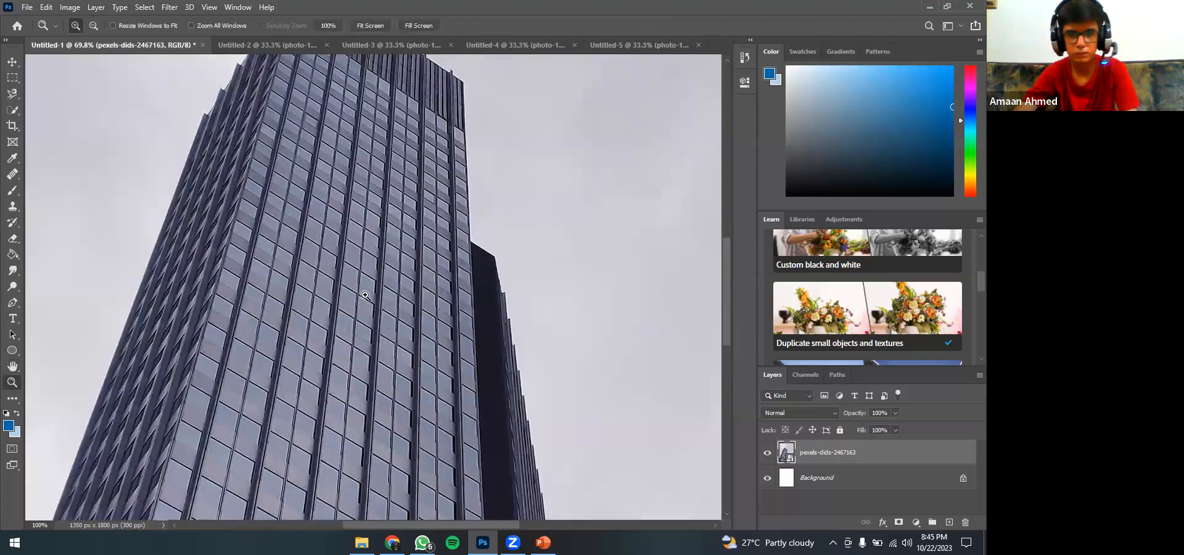
{"action": "left_click", "coordinate": [365, 295]}
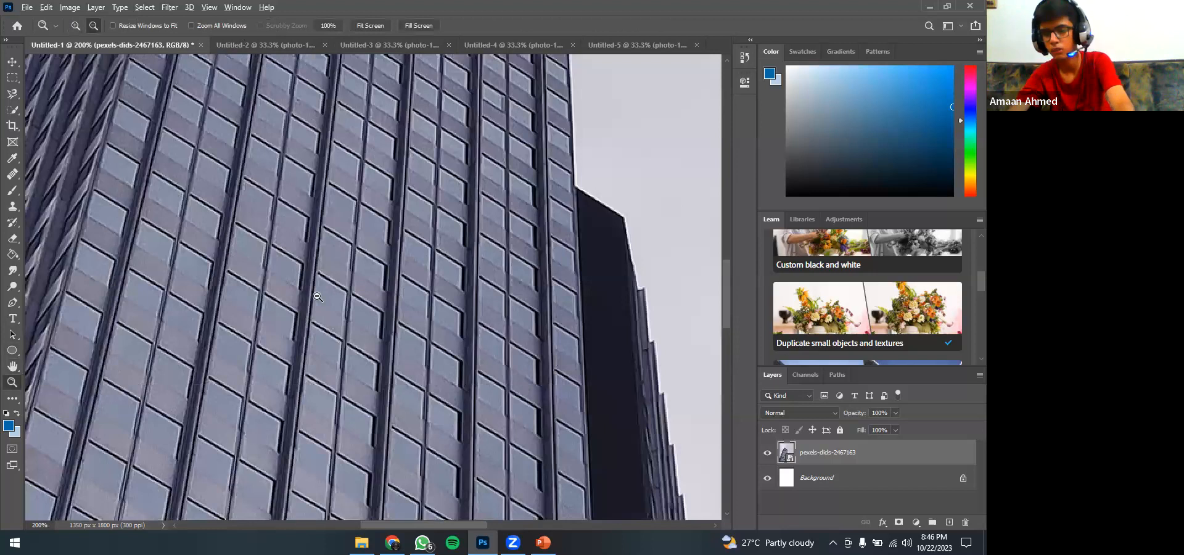
{"action": "left_click", "coordinate": [318, 297], "text": "alt"}
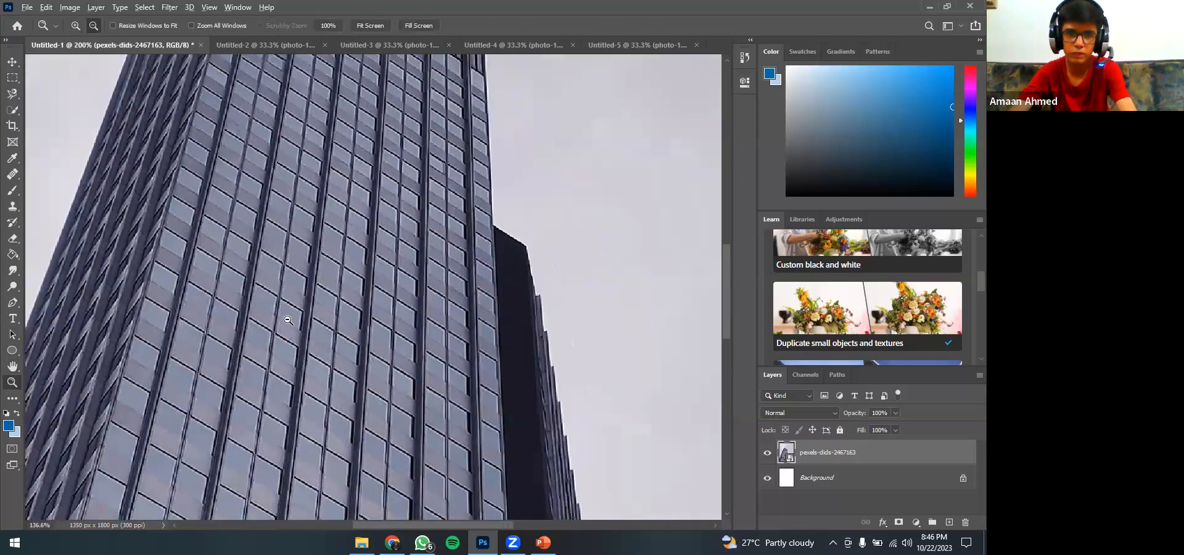
{"action": "left_click", "coordinate": [288, 322], "text": "alt"}
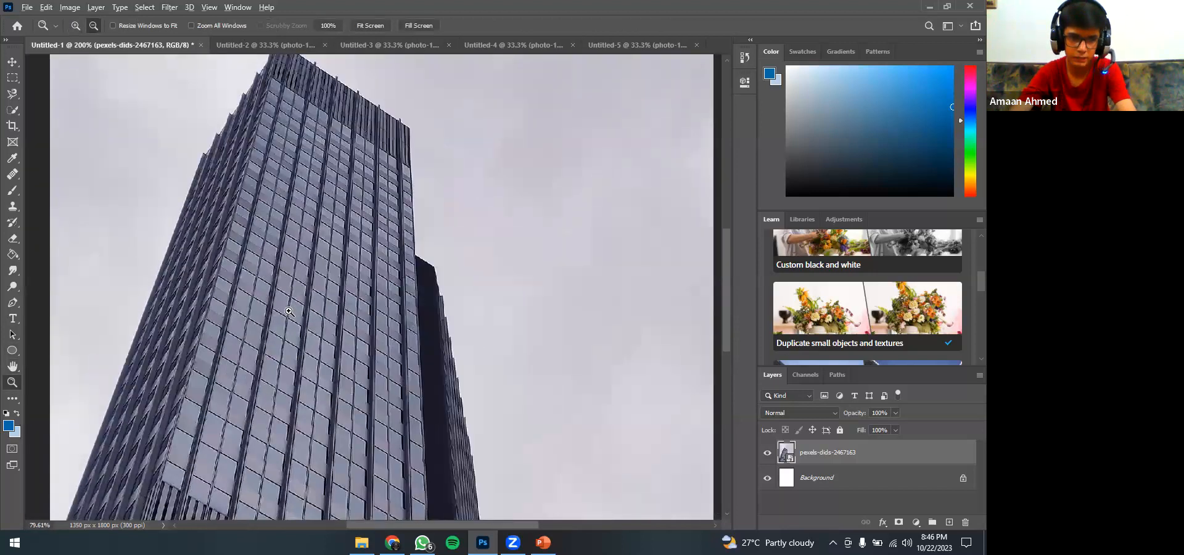
{"action": "left_click", "coordinate": [164, 357], "text": "alt"}
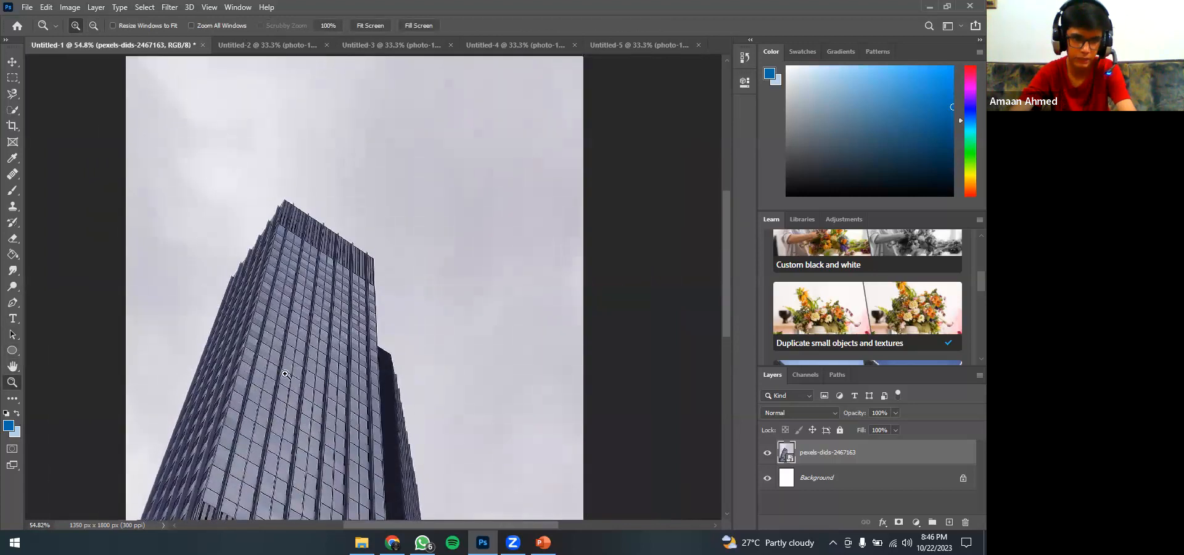
{"action": "scroll", "coordinate": [262, 364], "scroll_direction": "down", "scroll_amount": 3}
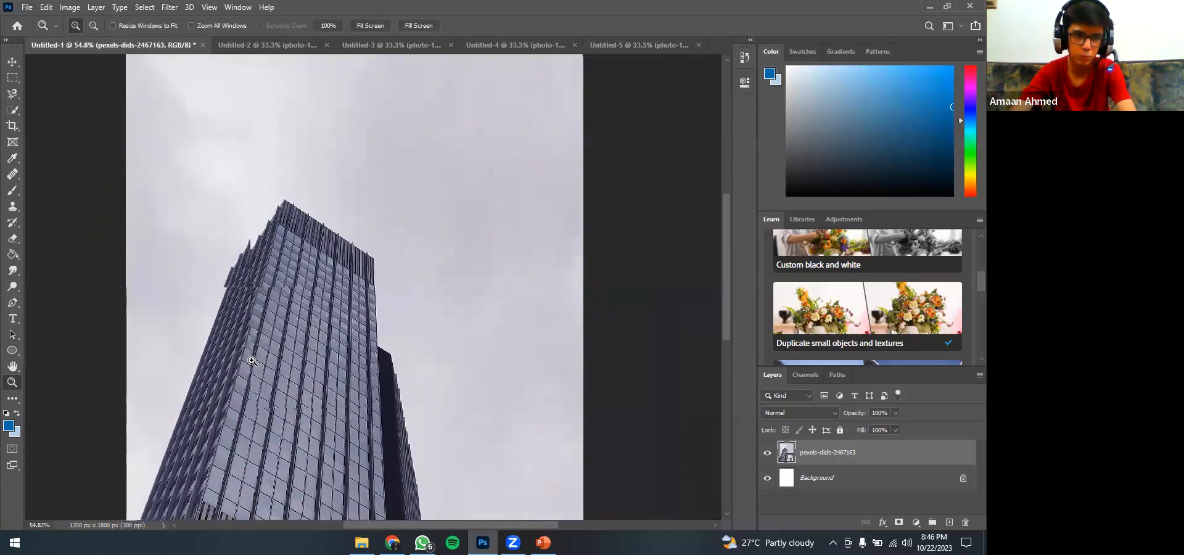
{"action": "scroll", "coordinate": [93, 346], "scroll_direction": "down", "scroll_amount": 2}
- Open the foreground Color Picker and close it without choosing another colour
{"action": "left_click", "coordinate": [14, 399]}
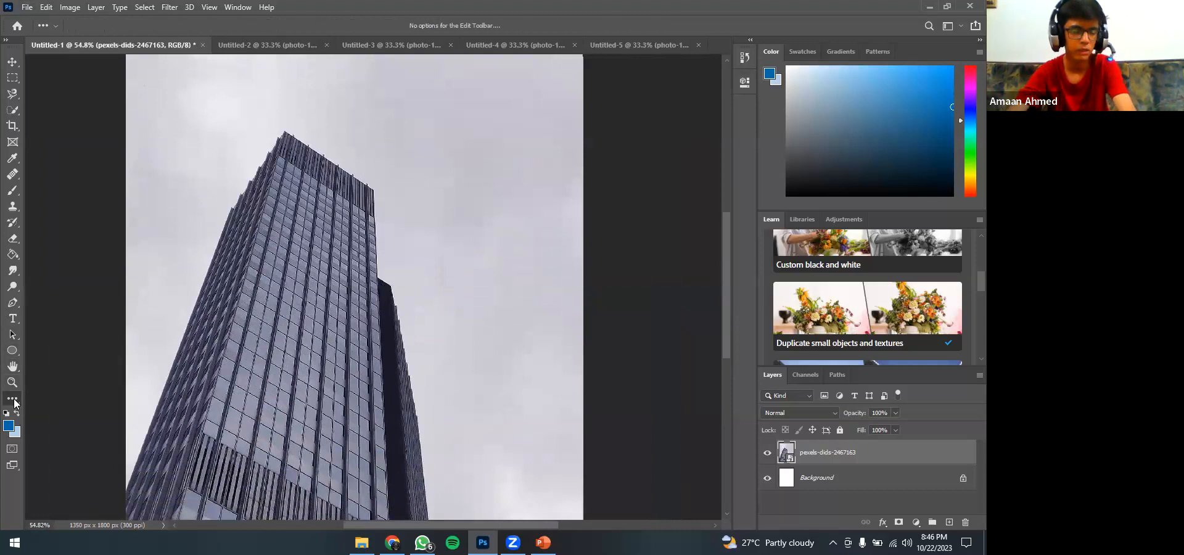
{"action": "left_click", "coordinate": [8, 425]}
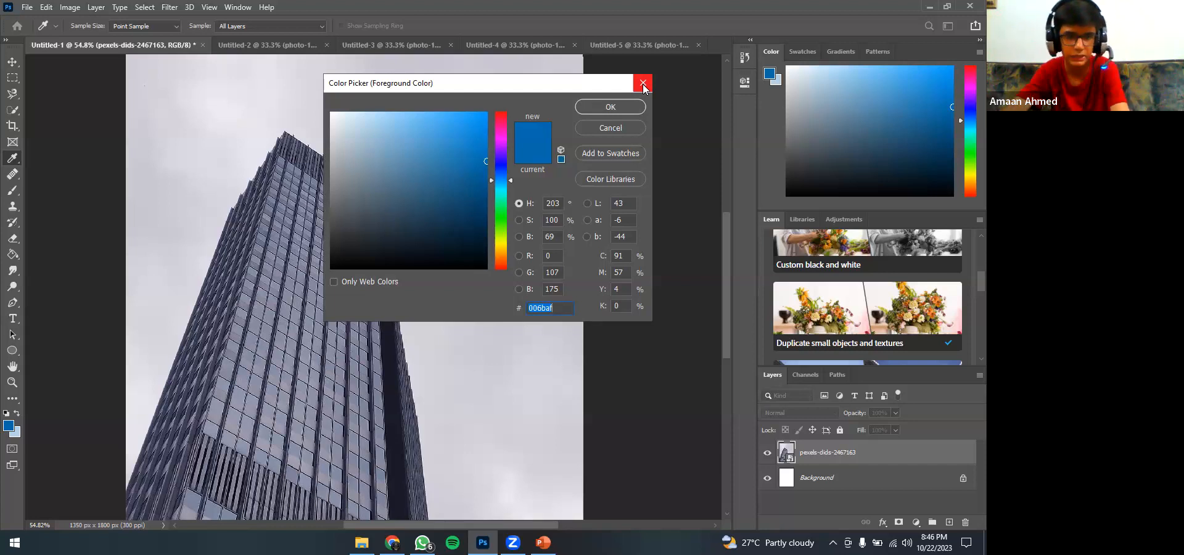
{"action": "left_click", "coordinate": [644, 84]}
- Rasterize the skyscraper smart object and paint a curved blue brush stroke in the sky beside the building
{"action": "key", "text": "b"}
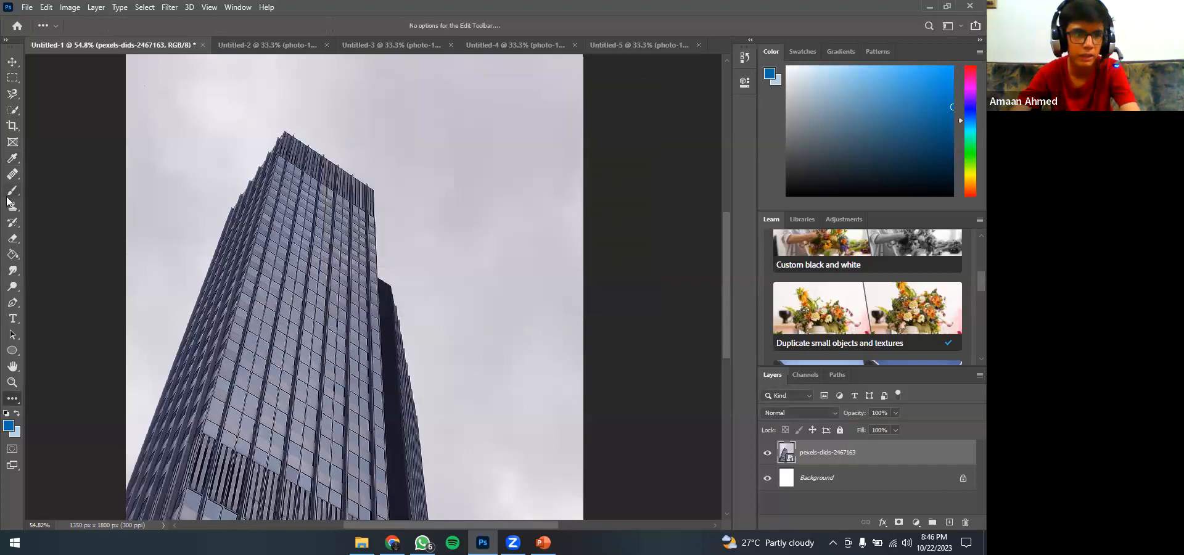
{"action": "left_click", "coordinate": [455, 177]}
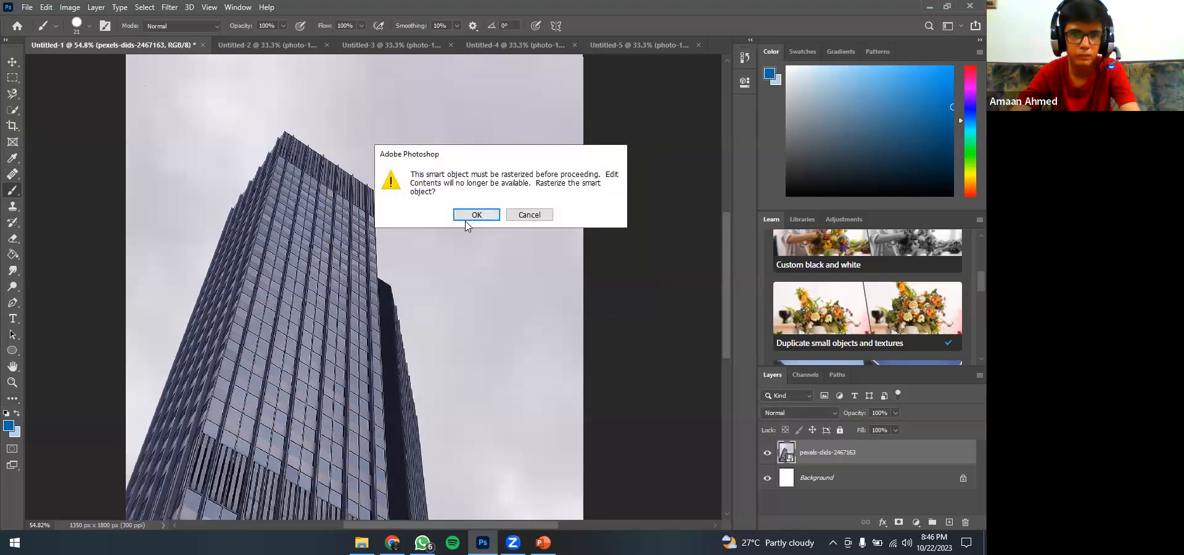
{"action": "left_click", "coordinate": [472, 216]}
{"action": "left_click_drag", "start_coordinate": [437, 156], "coordinate": [476, 213]}
{"action": "key", "text": "z"}
{"action": "left_click", "coordinate": [460, 259]}
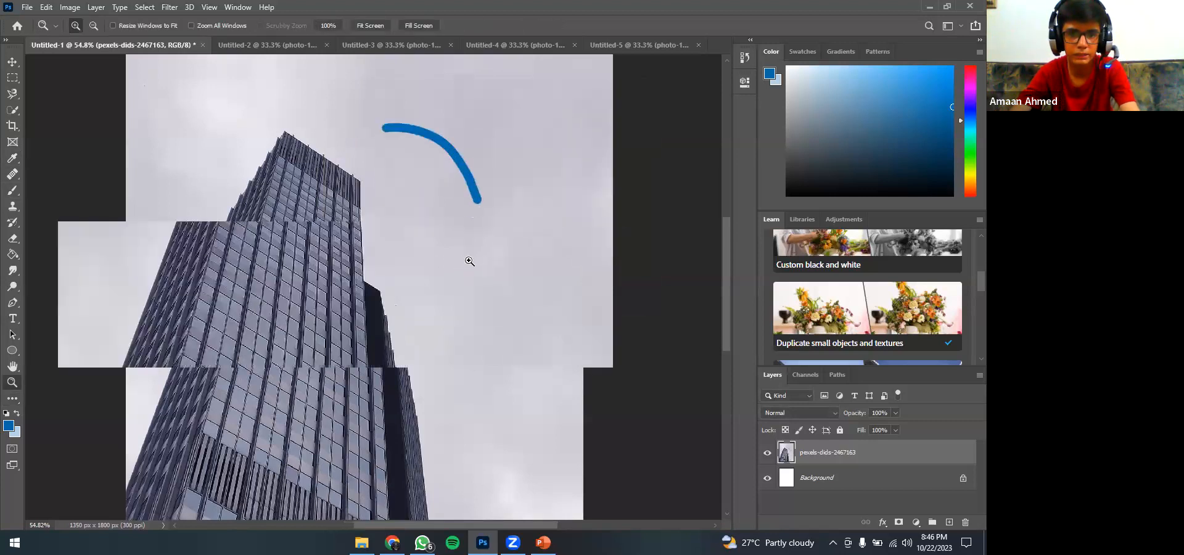
- Swap the foreground and background colours
{"action": "key", "text": "x"}
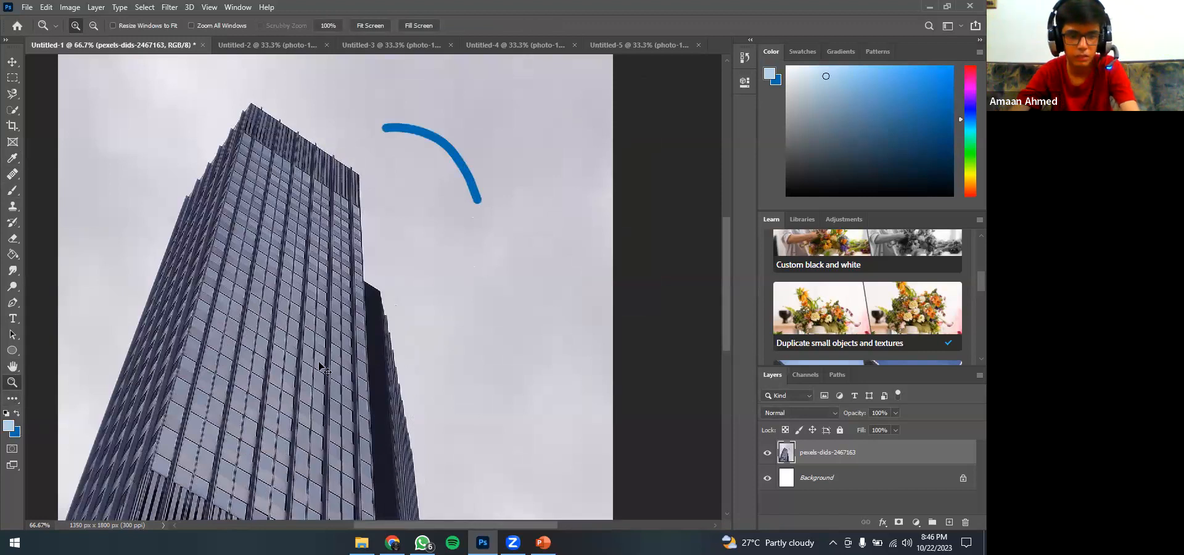
{"action": "left_click_drag", "start_coordinate": [437, 242], "coordinate": [509, 289]}
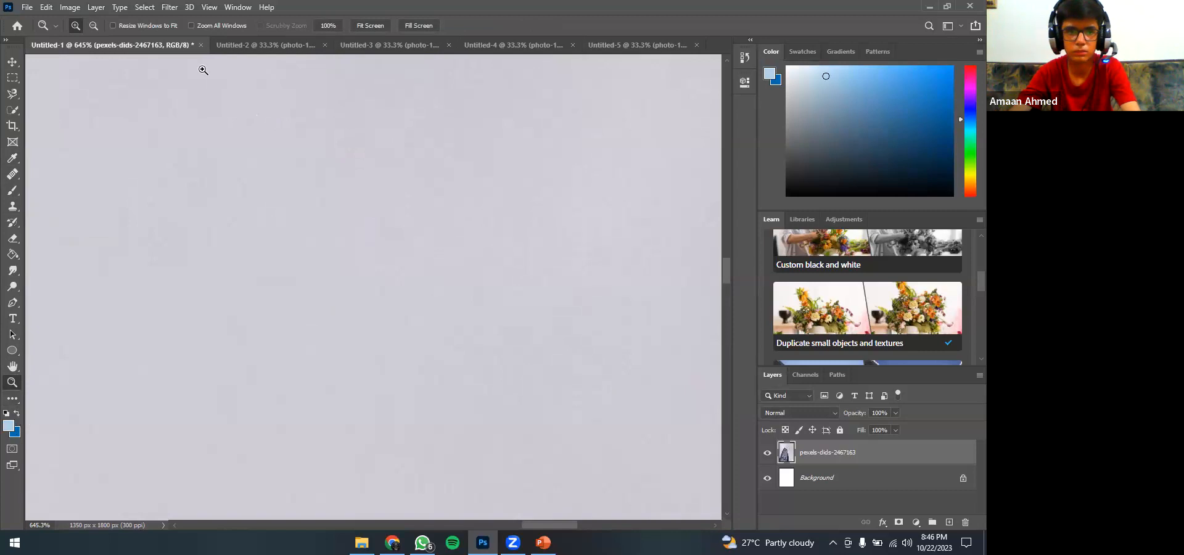
- Close the Untitled-1 document without saving and look through the remaining orange-slice documents
{"action": "left_click", "coordinate": [201, 45]}
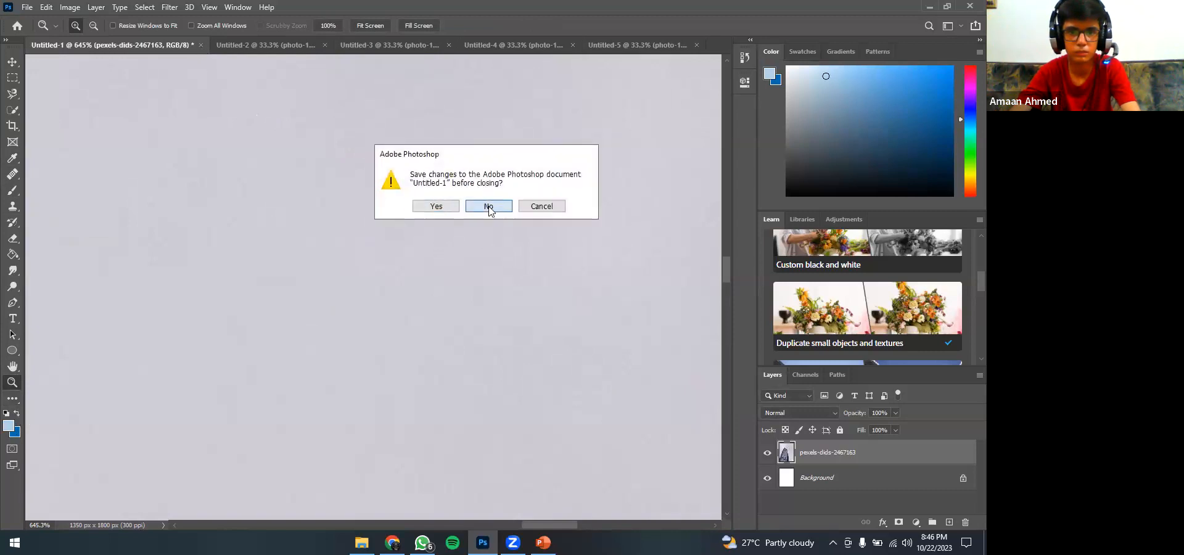
{"action": "left_click", "coordinate": [487, 206]}
{"action": "left_click", "coordinate": [360, 47]}
{"action": "left_click", "coordinate": [573, 47]}
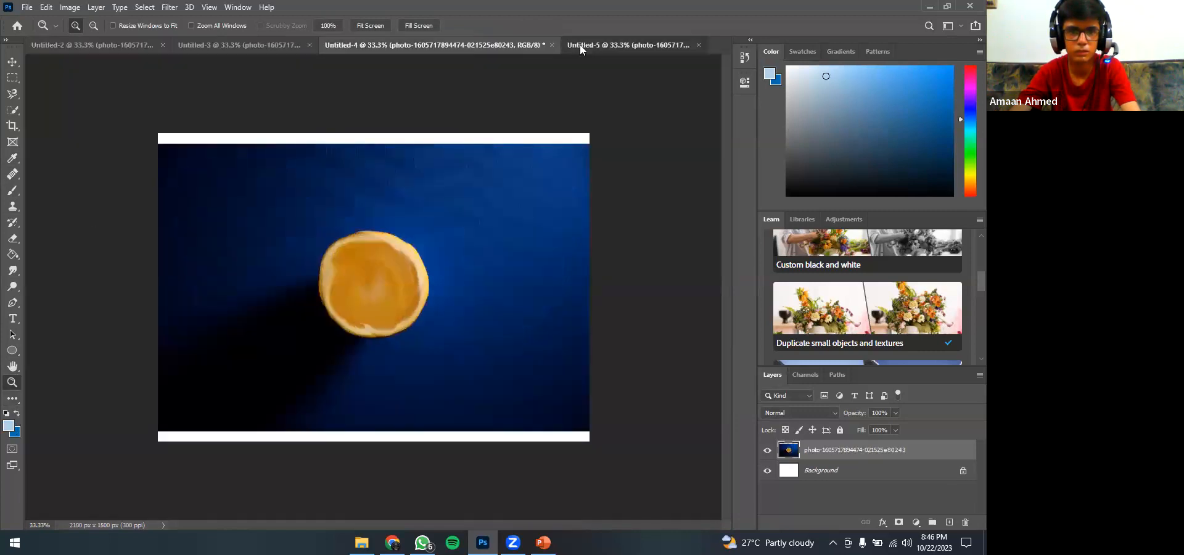
{"action": "left_click", "coordinate": [278, 52]}
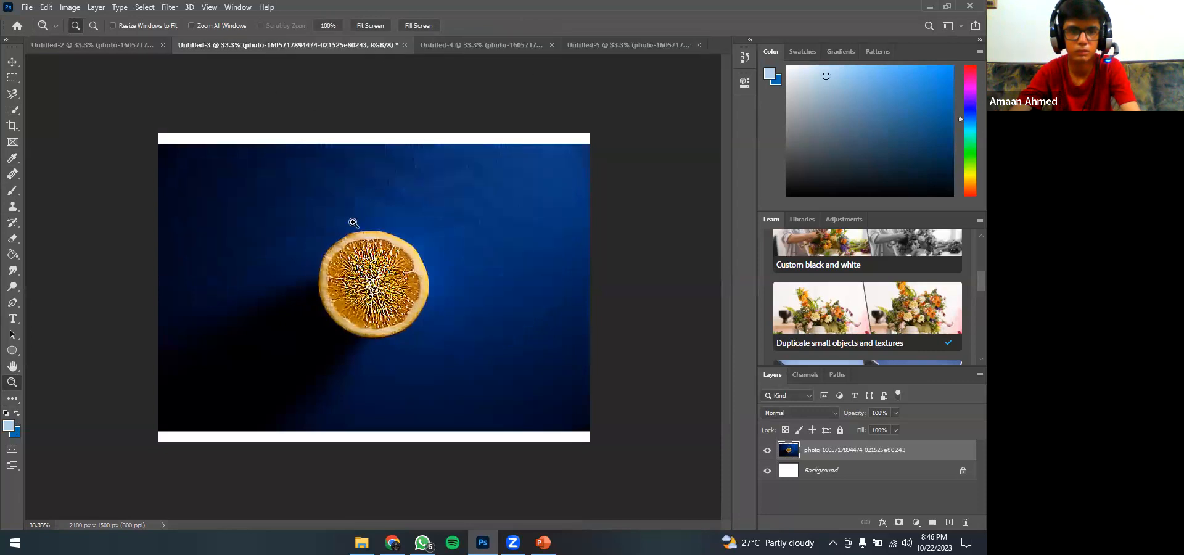
- Cancel closing Untitled-3 and close the Untitled-2 document without saving
{"action": "left_click", "coordinate": [405, 45]}
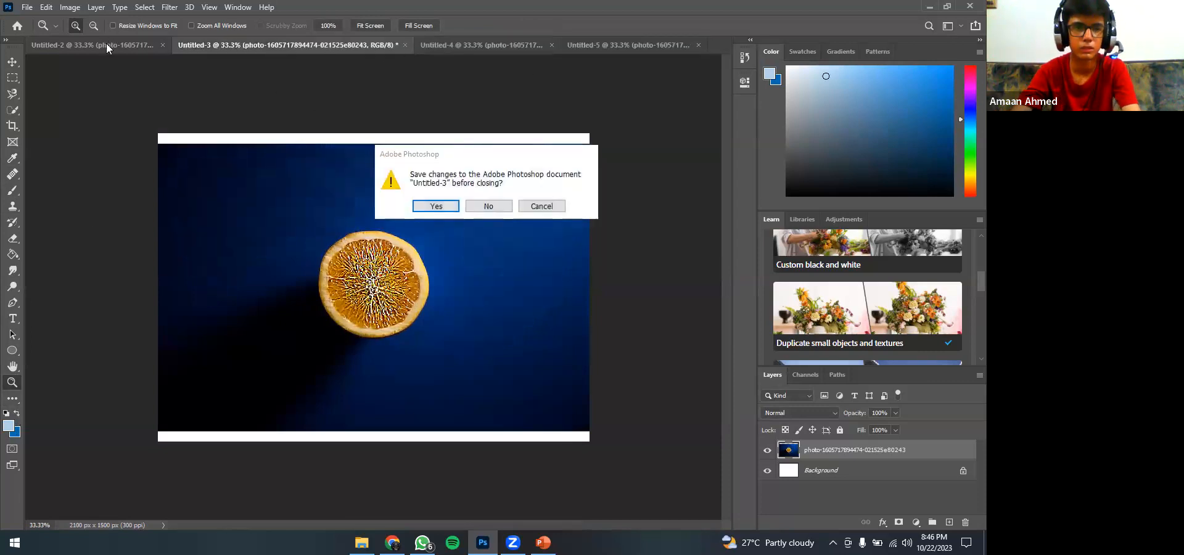
{"action": "left_click", "coordinate": [547, 209]}
{"action": "left_click", "coordinate": [92, 46]}
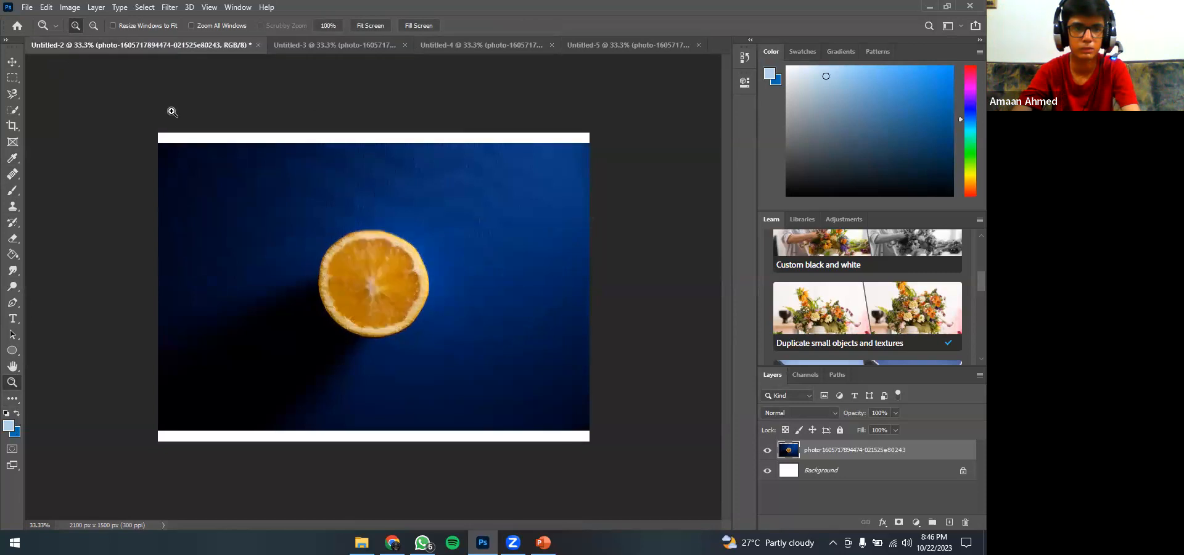
{"action": "left_click", "coordinate": [258, 45]}
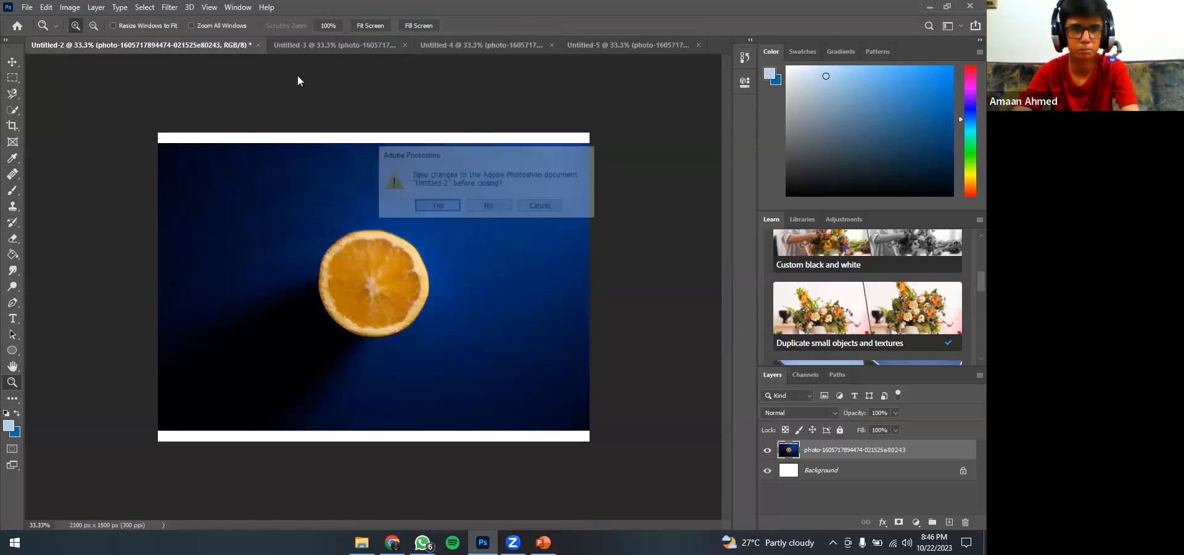
{"action": "left_click", "coordinate": [486, 206]}
- Create a new blank 2100 by 1500 px document
{"action": "left_click", "coordinate": [27, 8]}
{"action": "left_click", "coordinate": [37, 18]}
{"action": "left_click", "coordinate": [736, 456]}
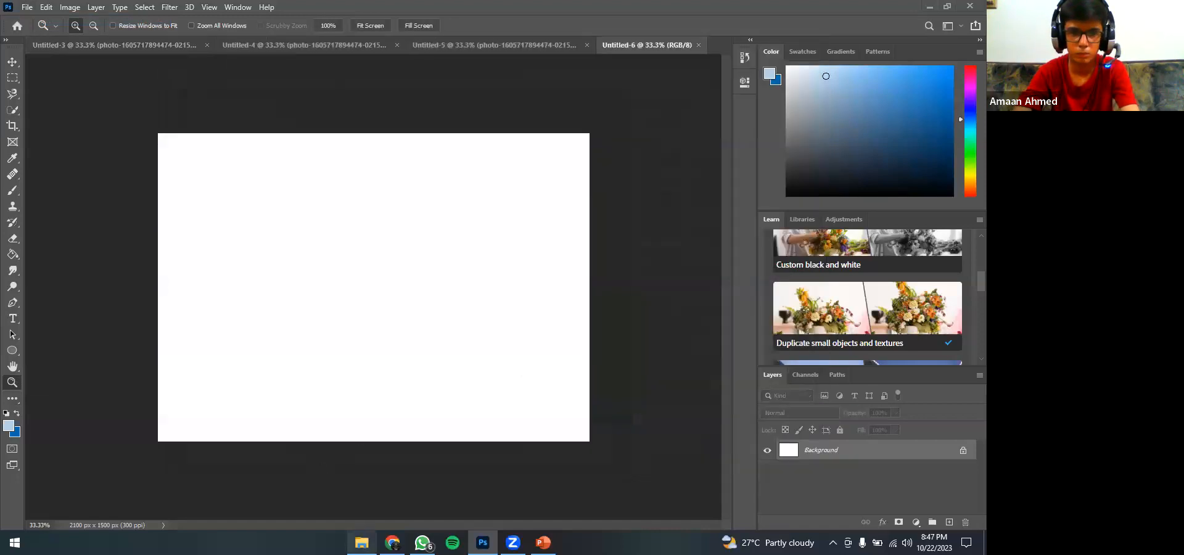
- Place the stained green sweater picture from File Explorer into the new document and commit its placement
{"action": "left_click", "coordinate": [361, 543]}
{"action": "left_click_drag", "start_coordinate": [336, 154], "coordinate": [165, 221]}
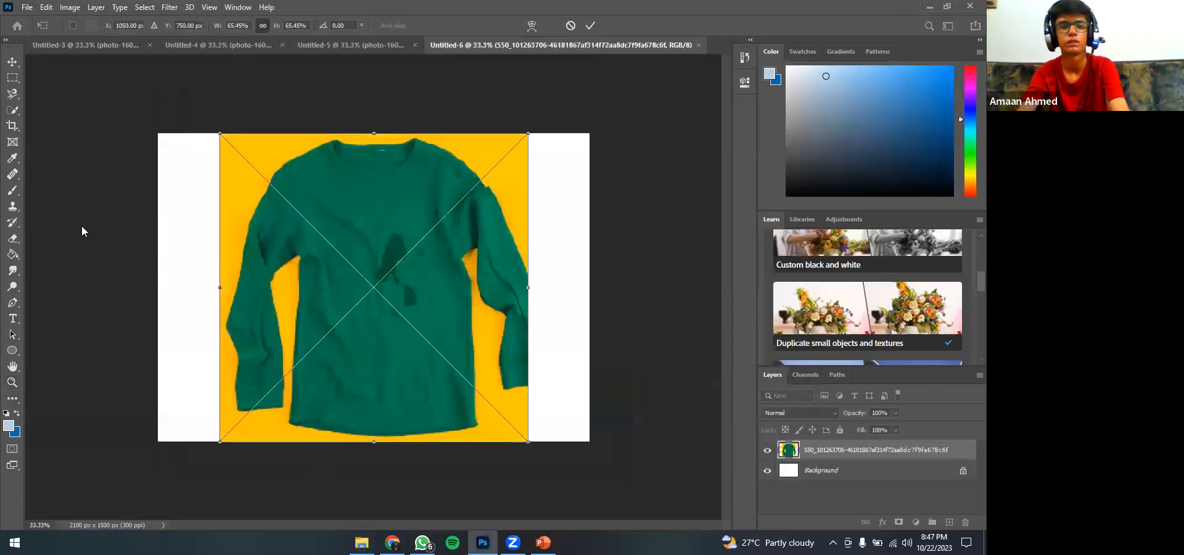
{"action": "key", "text": "Return"}
{"action": "key", "text": "z"}
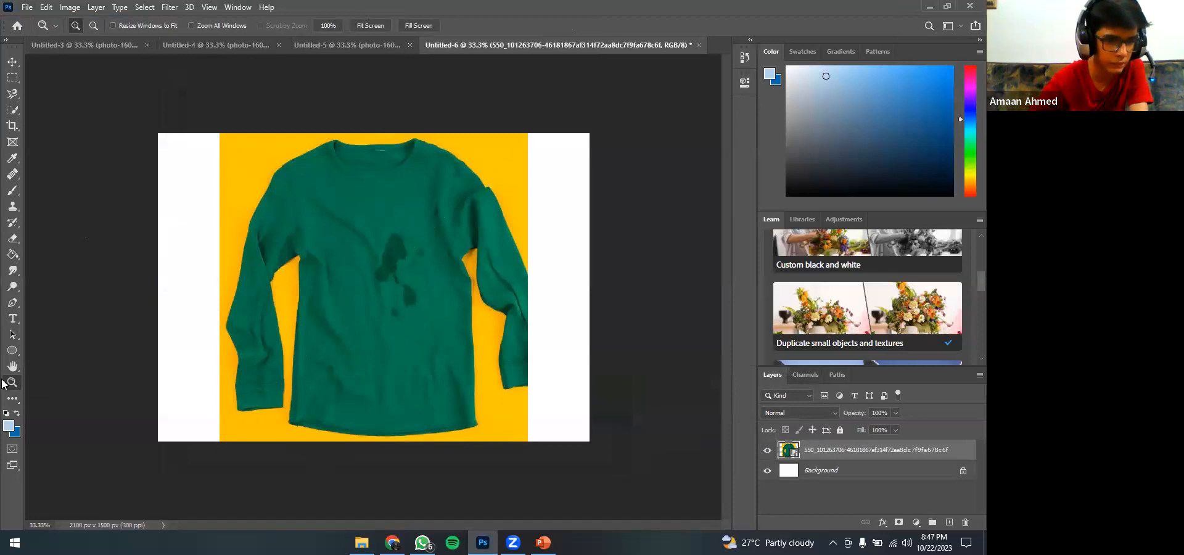
{"action": "left_click", "coordinate": [12, 401]}
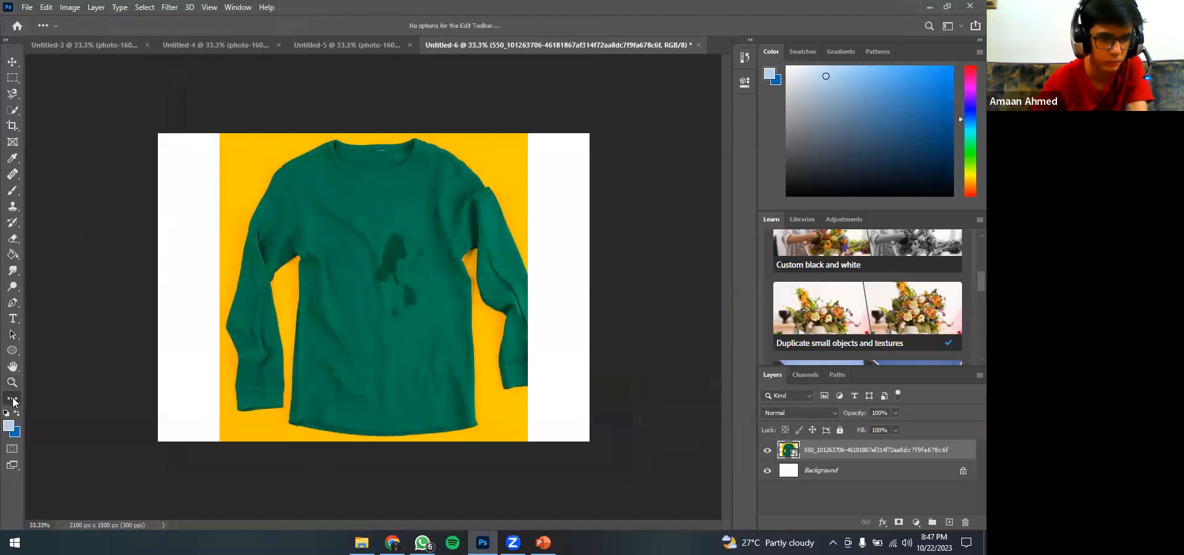
{"action": "left_click", "coordinate": [13, 401]}
{"action": "left_click", "coordinate": [10, 401]}
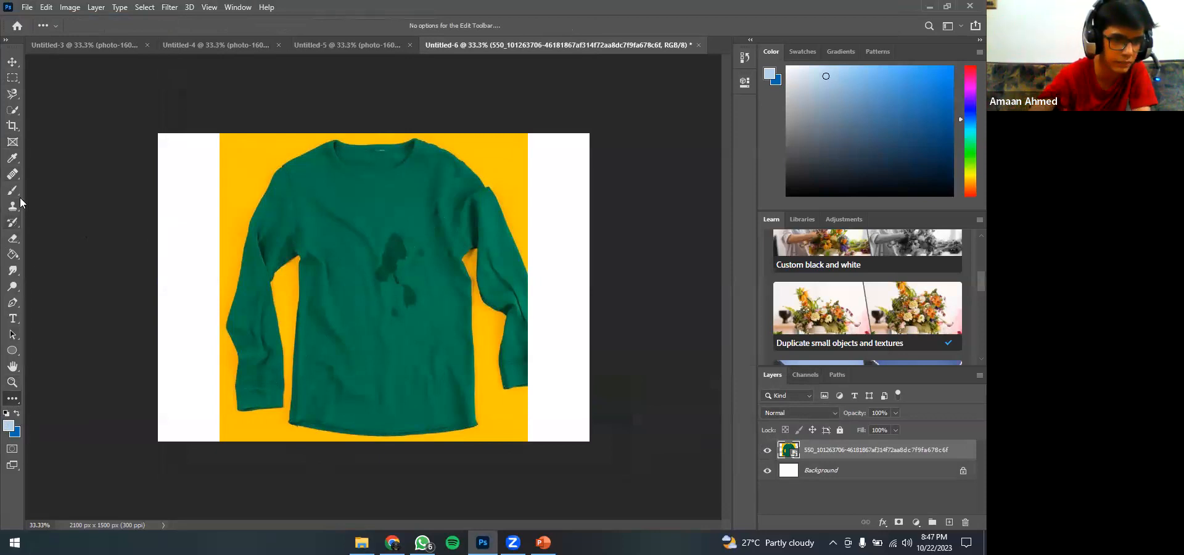
- Sample clean sweater fabric near the stain with a 71 px Healing Brush and rasterize the sweater's smart object
{"action": "left_click", "coordinate": [14, 175]}
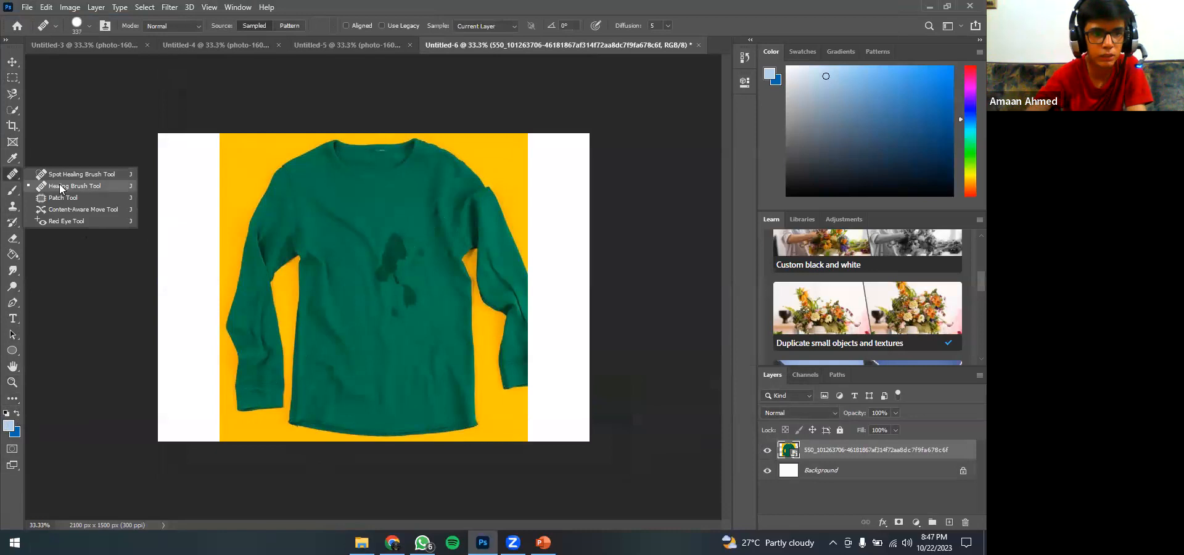
{"action": "left_click", "coordinate": [84, 188]}
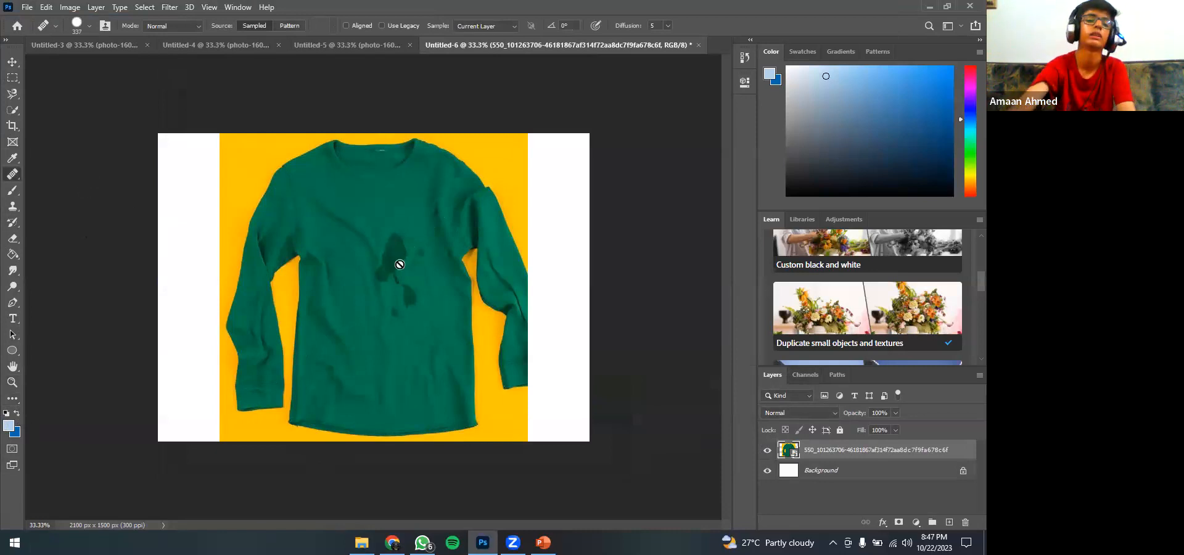
{"action": "left_click", "coordinate": [441, 264]}
{"action": "left_click", "coordinate": [478, 206]}
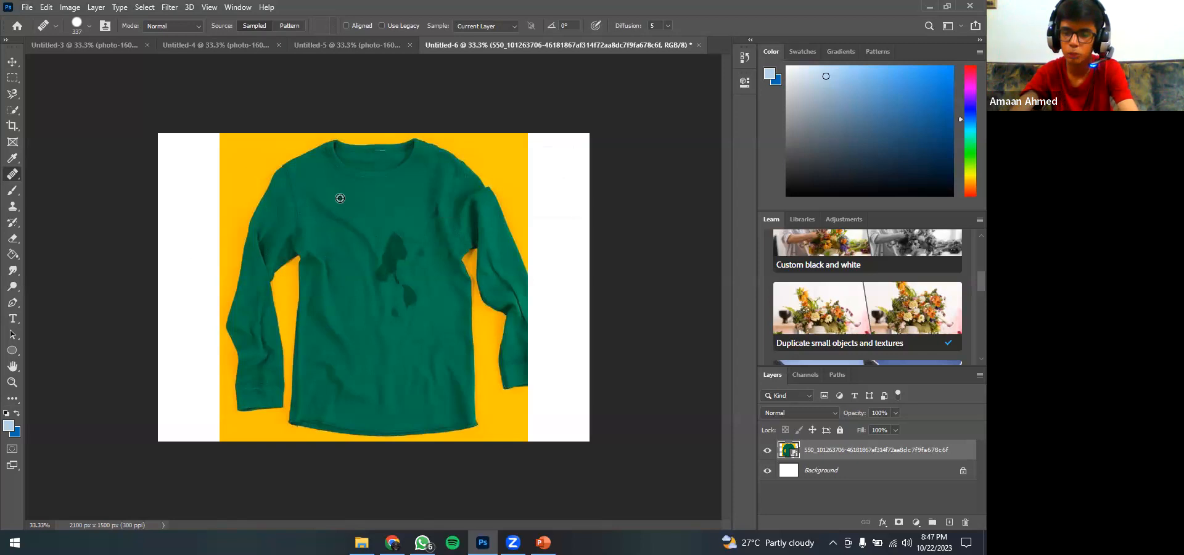
{"action": "mouse_move", "coordinate": [386, 230]}
{"action": "left_mouse_down"}
{"action": "mouse_move", "coordinate": [397, 261]}
{"action": "mouse_move", "coordinate": [349, 224]}
{"action": "mouse_move", "coordinate": [444, 246]}
{"action": "mouse_move", "coordinate": [407, 253]}
{"action": "left_mouse_up"}
{"action": "right_click", "coordinate": [355, 227]}
{"action": "left_click", "coordinate": [406, 231]}
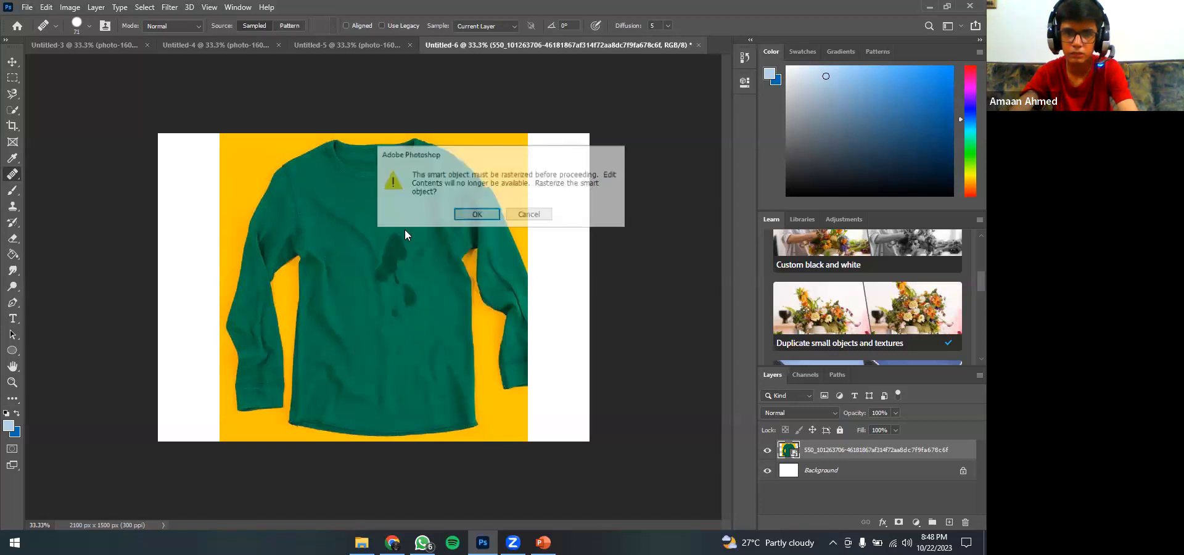
{"action": "left_click", "coordinate": [466, 215]}
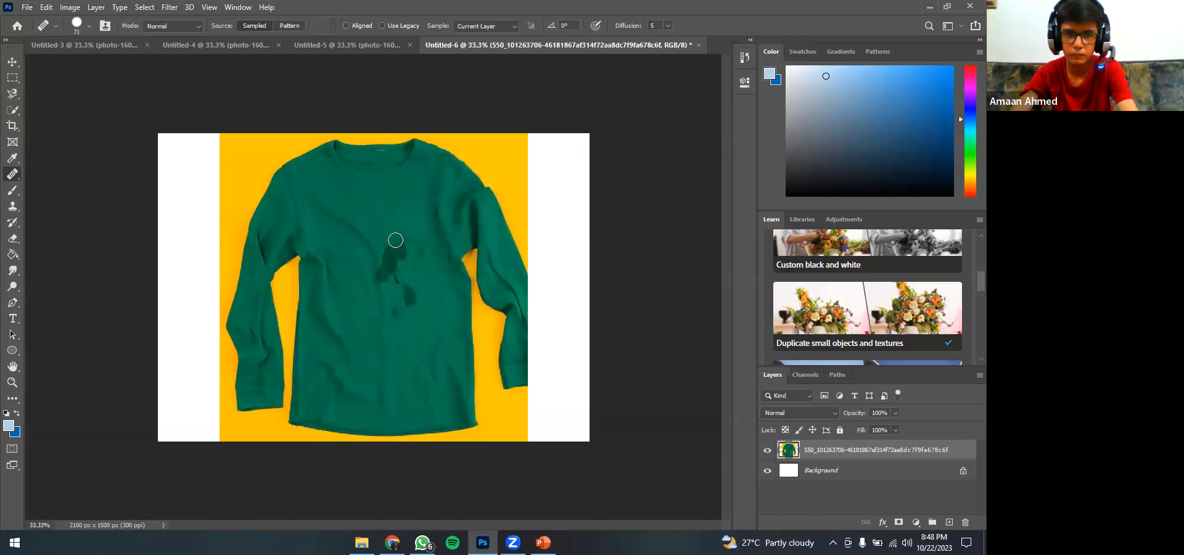
- Paint short Healing Brush strokes over the upper part of the dark stain on the sweater's chest
{"action": "left_click", "coordinate": [396, 241]}
{"action": "left_click", "coordinate": [395, 255]}
{"action": "left_click_drag", "start_coordinate": [394, 247], "coordinate": [391, 253]}
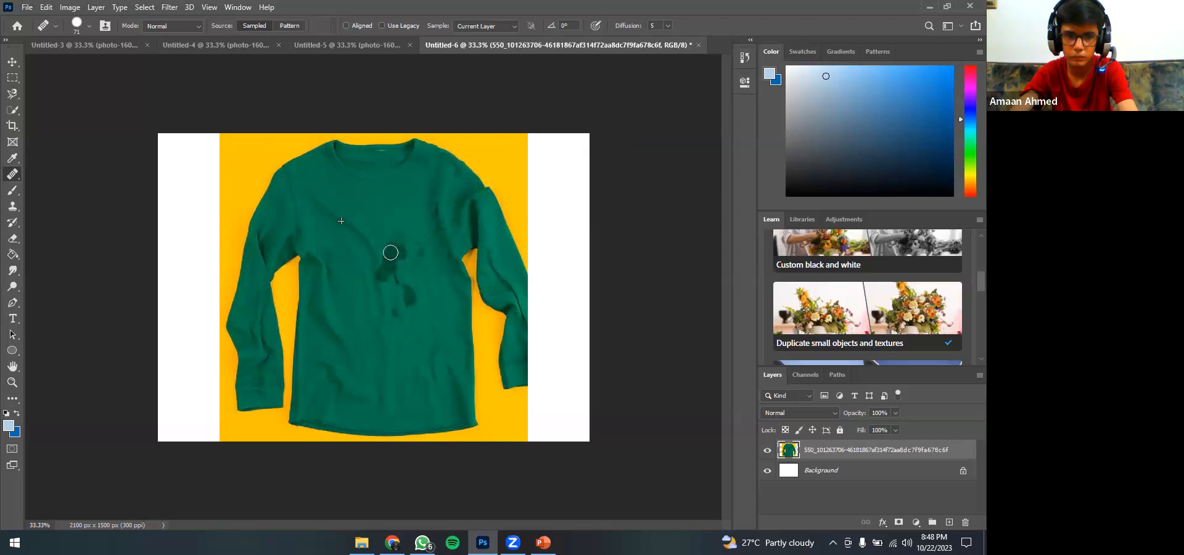
{"action": "left_click", "coordinate": [389, 266]}
{"action": "left_click", "coordinate": [388, 261]}
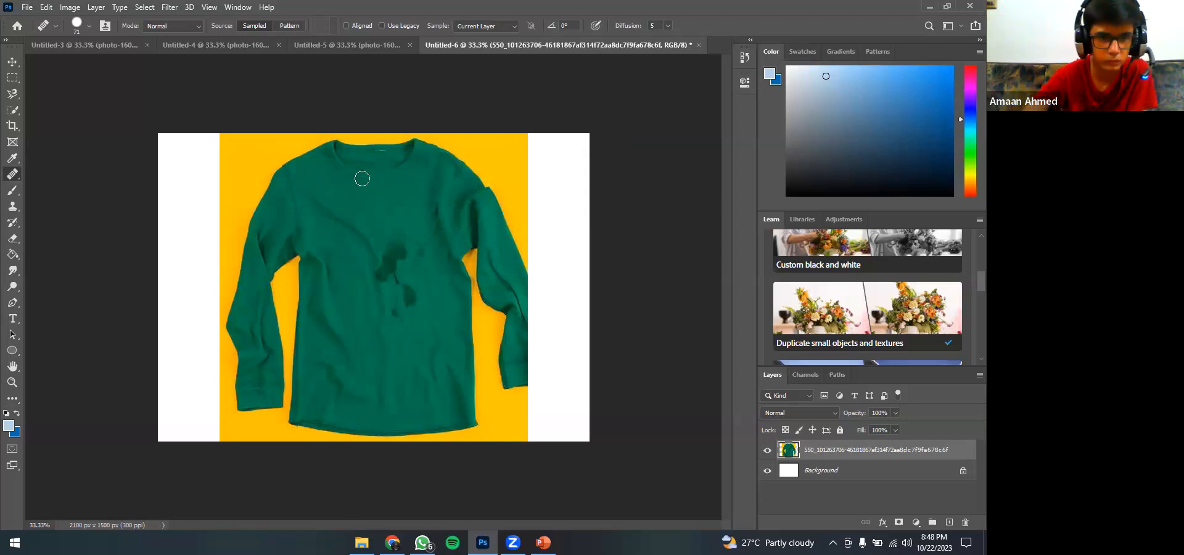
- Set the Healing Brush hardness to 64%, lower its spacing, and heal the rest of the stain on the sweater
{"action": "right_click", "coordinate": [388, 195]}
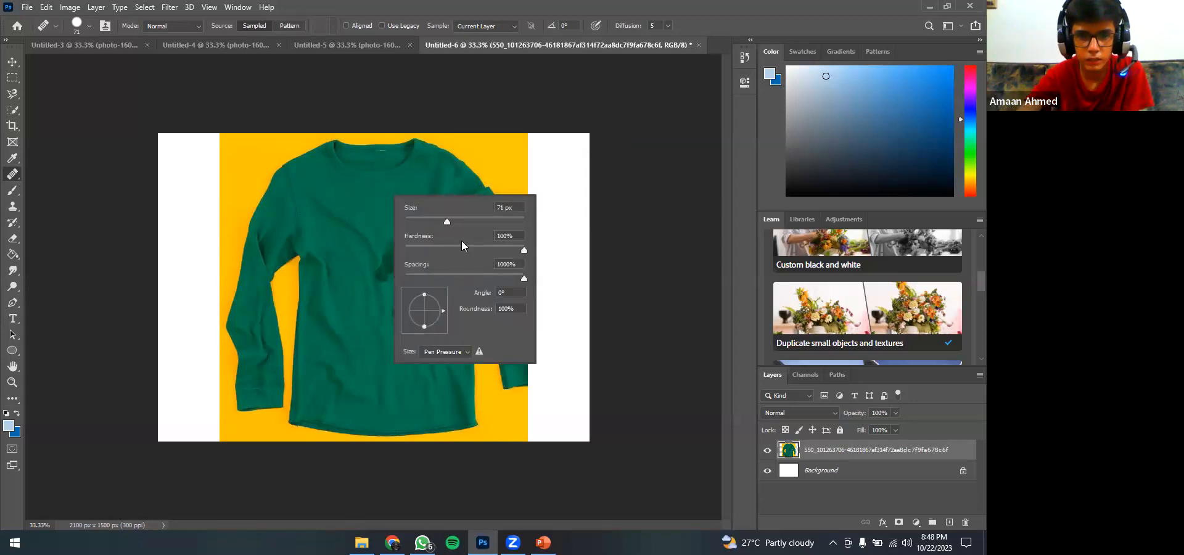
{"action": "mouse_move", "coordinate": [456, 278]}
{"action": "left_mouse_down"}
{"action": "mouse_move", "coordinate": [391, 270]}
{"action": "mouse_move", "coordinate": [378, 251]}
{"action": "mouse_move", "coordinate": [409, 298]}
{"action": "mouse_move", "coordinate": [397, 314]}
{"action": "mouse_move", "coordinate": [388, 302]}
{"action": "mouse_move", "coordinate": [407, 244]}
{"action": "left_mouse_up"}
{"action": "left_click", "coordinate": [481, 246]}
{"action": "left_click", "coordinate": [454, 184]}
{"action": "left_click", "coordinate": [420, 235]}
{"action": "mouse_move", "coordinate": [406, 255]}
{"action": "left_mouse_down"}
{"action": "mouse_move", "coordinate": [389, 230]}
{"action": "mouse_move", "coordinate": [381, 237]}
{"action": "mouse_move", "coordinate": [406, 245]}
{"action": "mouse_move", "coordinate": [377, 236]}
{"action": "mouse_move", "coordinate": [398, 276]}
{"action": "left_mouse_up"}
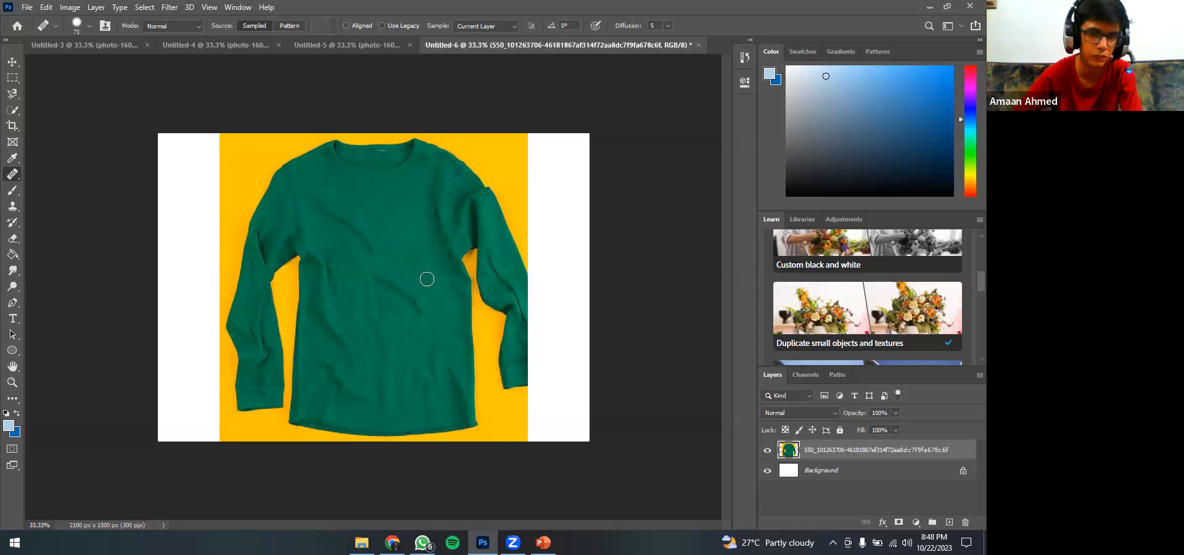
- Set the Healing Brush spacing to 1% and paint over the creases in the middle of the sweater's chest
{"action": "right_click", "coordinate": [413, 243]}
{"action": "left_click_drag", "start_coordinate": [466, 331], "coordinate": [430, 327]}
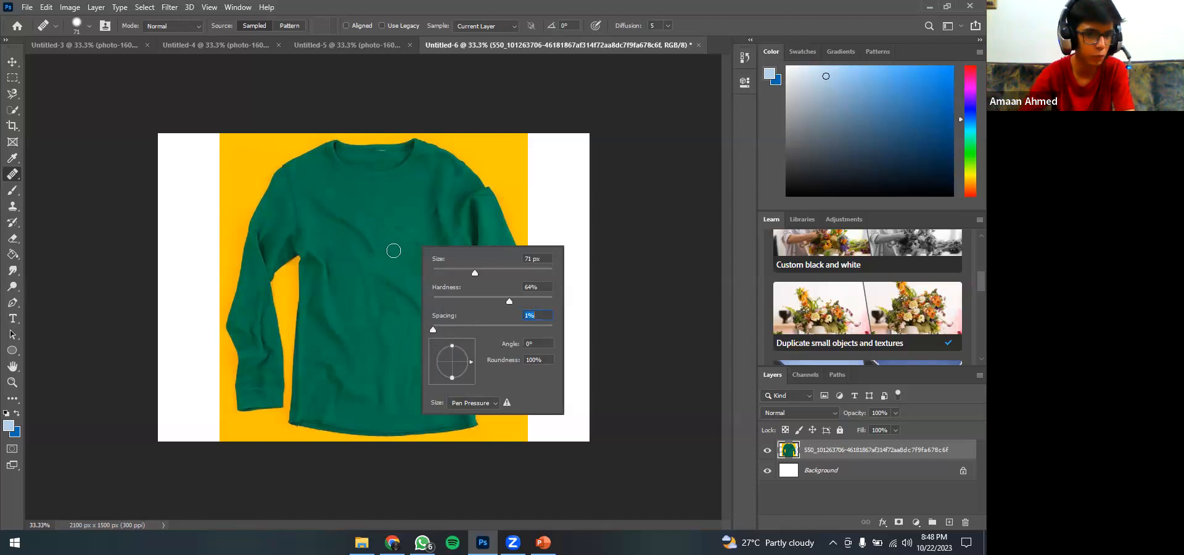
{"action": "left_click_drag", "start_coordinate": [379, 264], "coordinate": [368, 252]}
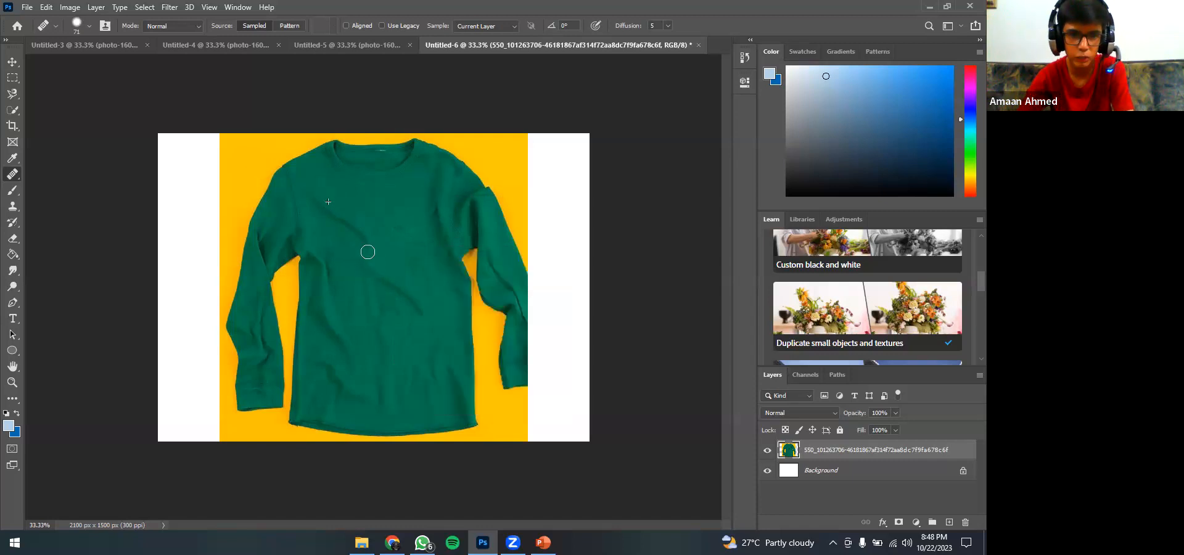
- Set the Healing Brush angle to -95° and paint a stroke diagonally across the middle of the sweater
{"action": "right_click", "coordinate": [403, 305]}
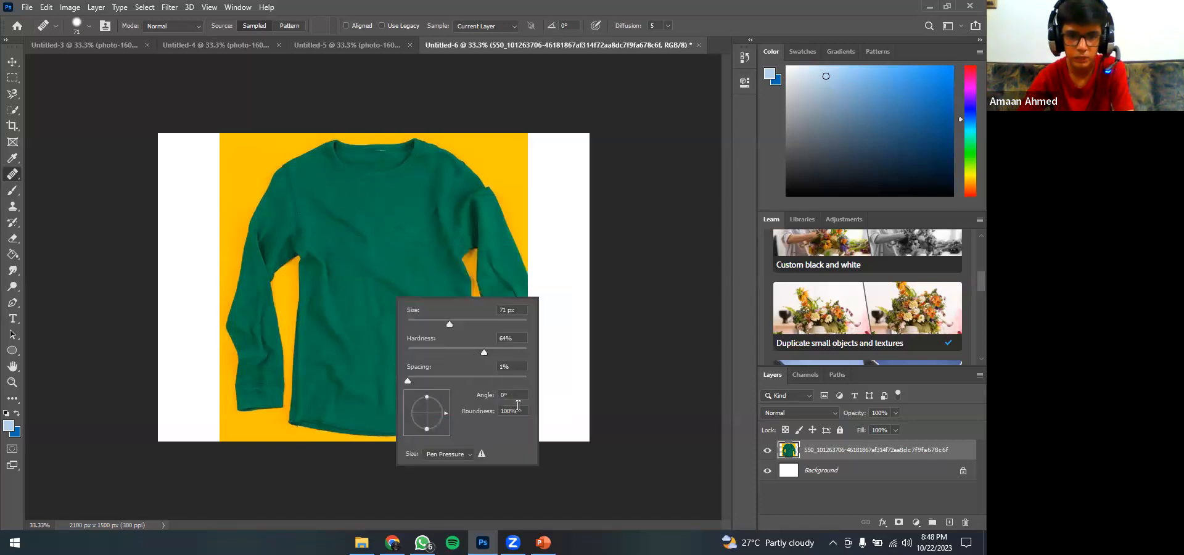
{"action": "mouse_move", "coordinate": [435, 425]}
{"action": "left_mouse_down"}
{"action": "mouse_move", "coordinate": [445, 418]}
{"action": "mouse_move", "coordinate": [425, 446]}
{"action": "left_mouse_up"}
{"action": "mouse_move", "coordinate": [333, 265]}
{"action": "left_mouse_down"}
{"action": "mouse_move", "coordinate": [383, 270]}
{"action": "mouse_move", "coordinate": [403, 303]}
{"action": "left_mouse_up"}
- Set the Healing Brush angle to -177° and smooth out the remaining creases on the sweater's chest and middle
{"action": "right_click", "coordinate": [402, 310]}
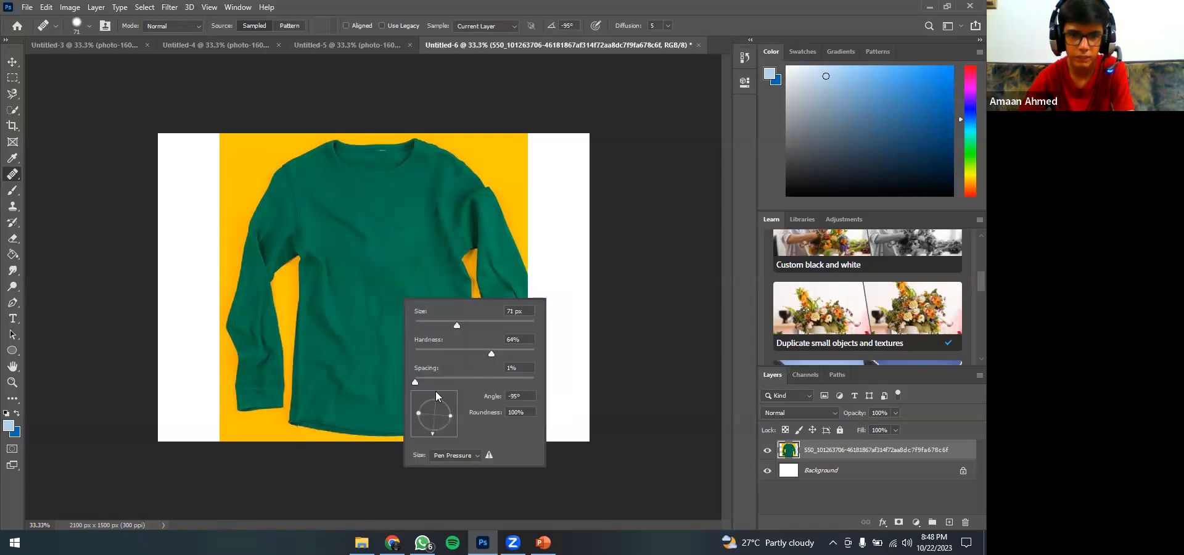
{"action": "left_click_drag", "start_coordinate": [433, 433], "coordinate": [408, 416]}
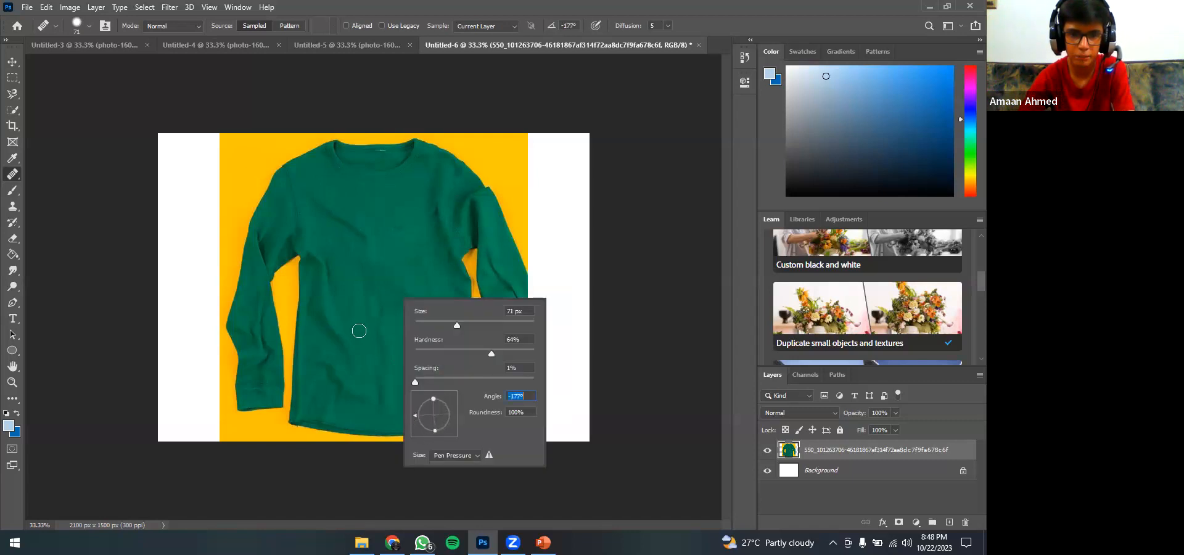
{"action": "left_click", "coordinate": [350, 287]}
{"action": "right_click", "coordinate": [351, 286]}
{"action": "left_click", "coordinate": [353, 283]}
{"action": "left_click", "coordinate": [403, 302]}
{"action": "mouse_move", "coordinate": [417, 328]}
{"action": "left_mouse_down"}
{"action": "mouse_move", "coordinate": [353, 349]}
{"action": "mouse_move", "coordinate": [335, 338]}
{"action": "mouse_move", "coordinate": [335, 311]}
{"action": "mouse_move", "coordinate": [347, 323]}
{"action": "mouse_move", "coordinate": [357, 302]}
{"action": "mouse_move", "coordinate": [429, 310]}
{"action": "mouse_move", "coordinate": [389, 301]}
{"action": "left_mouse_up"}
{"action": "mouse_move", "coordinate": [366, 237]}
{"action": "left_mouse_down"}
{"action": "mouse_move", "coordinate": [409, 232]}
{"action": "mouse_move", "coordinate": [386, 235]}
{"action": "mouse_move", "coordinate": [421, 262]}
{"action": "mouse_move", "coordinate": [428, 297]}
{"action": "mouse_move", "coordinate": [372, 319]}
{"action": "mouse_move", "coordinate": [357, 274]}
{"action": "mouse_move", "coordinate": [431, 391]}
{"action": "mouse_move", "coordinate": [428, 360]}
{"action": "mouse_move", "coordinate": [442, 359]}
{"action": "mouse_move", "coordinate": [414, 401]}
{"action": "mouse_move", "coordinate": [377, 330]}
{"action": "mouse_move", "coordinate": [392, 307]}
{"action": "mouse_move", "coordinate": [390, 259]}
{"action": "left_mouse_up"}
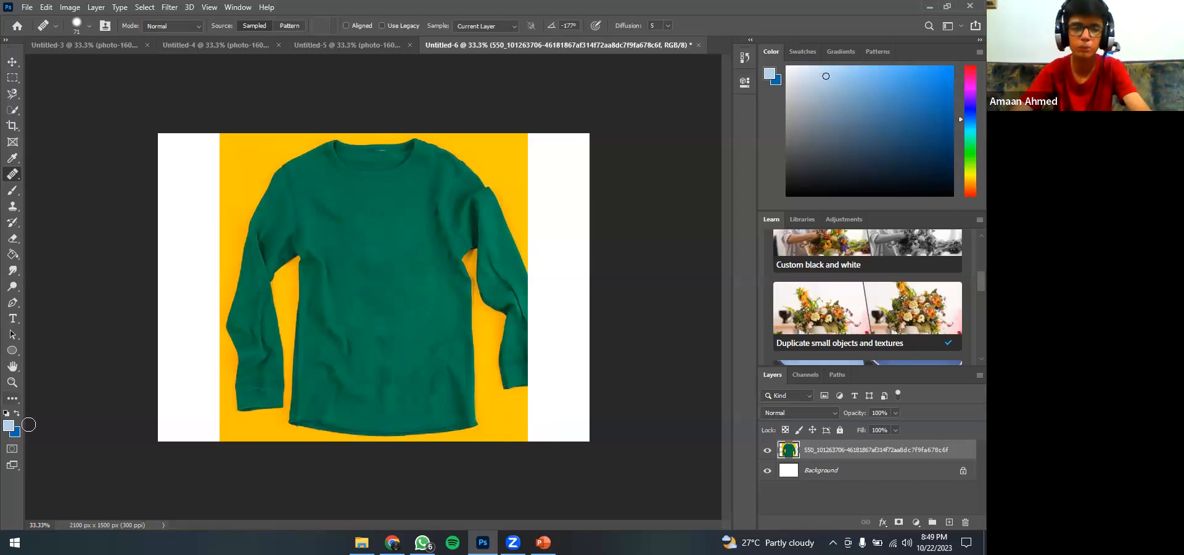
- Draw a rectangular frame with the Frame tool, starting in the empty area beyond the canvas's upper-left corner
{"action": "right_click", "coordinate": [15, 172]}
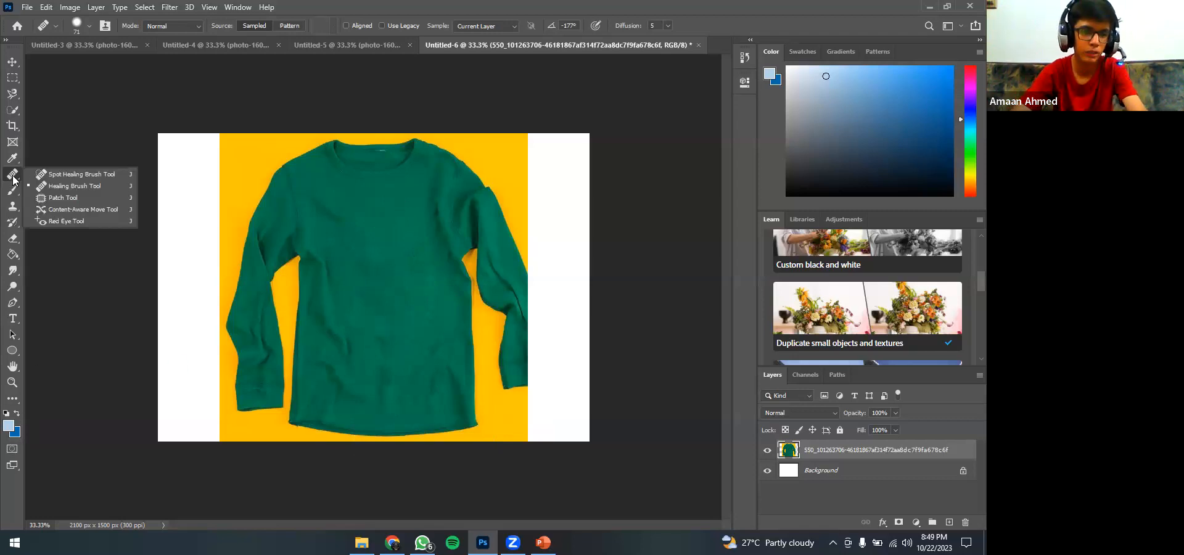
{"action": "left_click", "coordinate": [81, 153]}
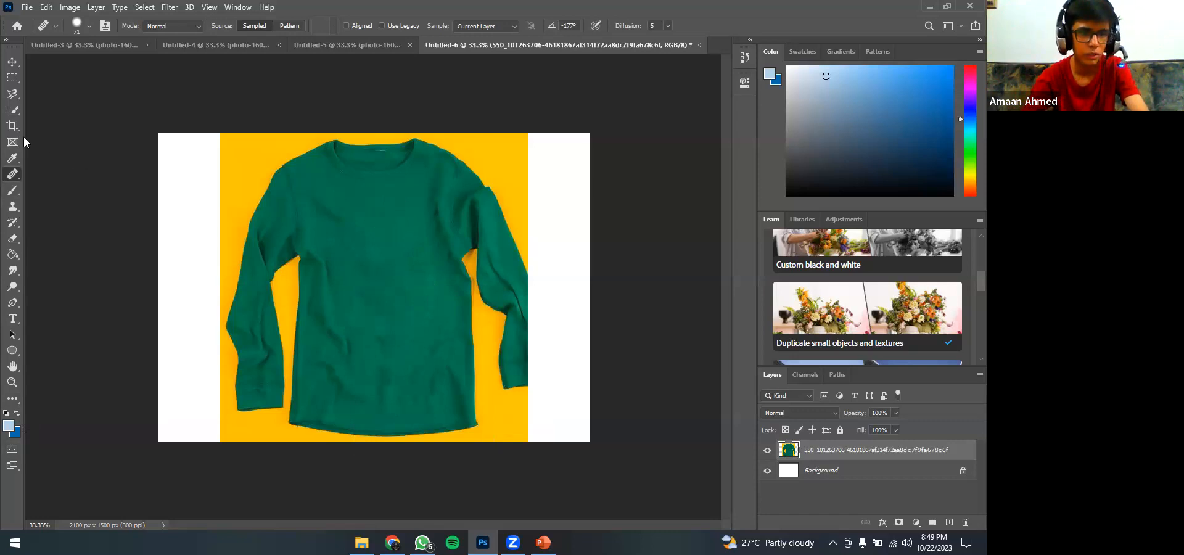
{"action": "left_click", "coordinate": [13, 143]}
{"action": "mouse_move", "coordinate": [69, 111]}
{"action": "left_mouse_down"}
{"action": "mouse_move", "coordinate": [133, 111]}
{"action": "mouse_move", "coordinate": [531, 388]}
{"action": "mouse_move", "coordinate": [399, 320]}
{"action": "mouse_move", "coordinate": [395, 275]}
{"action": "mouse_move", "coordinate": [77, 198]}
{"action": "left_mouse_up"}
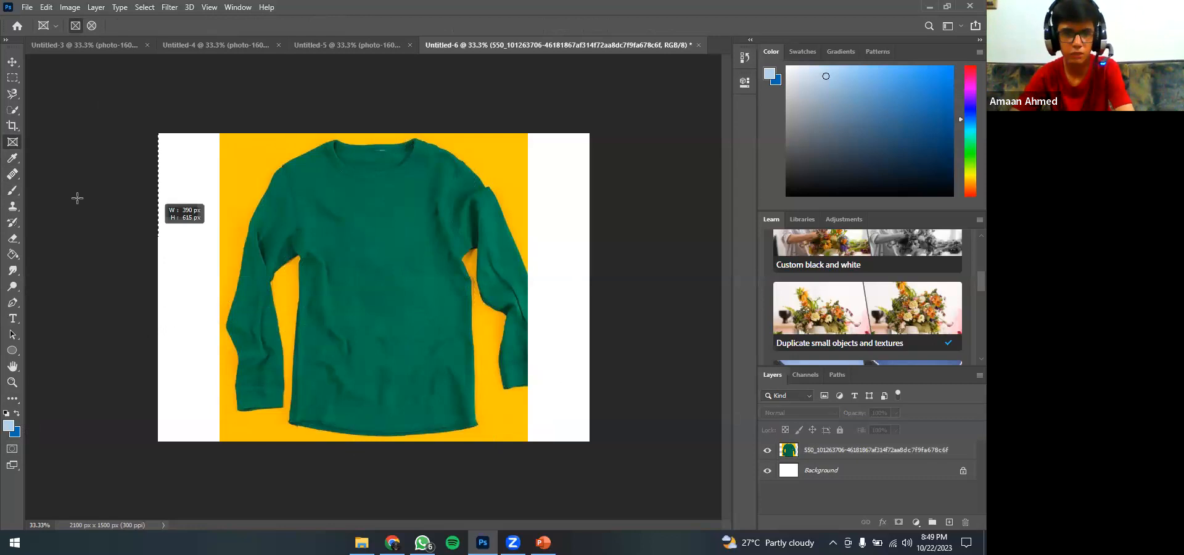